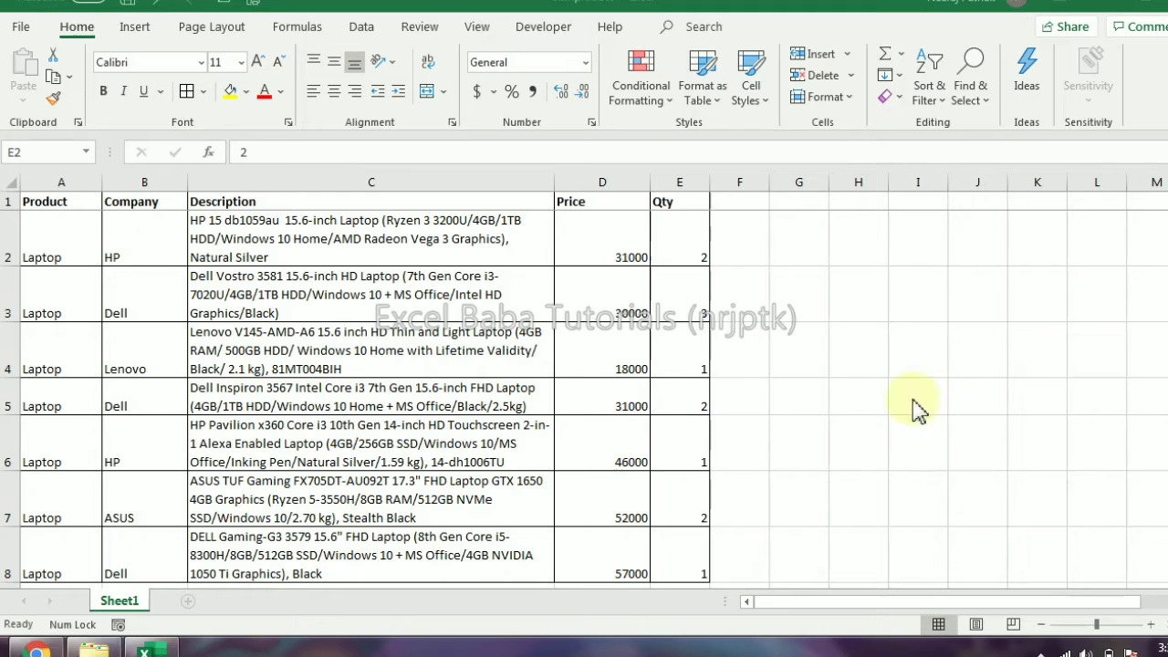
Step: Multiply the first laptop's price by its quantity in F2 with the formula =D2*E2
click(735, 249)
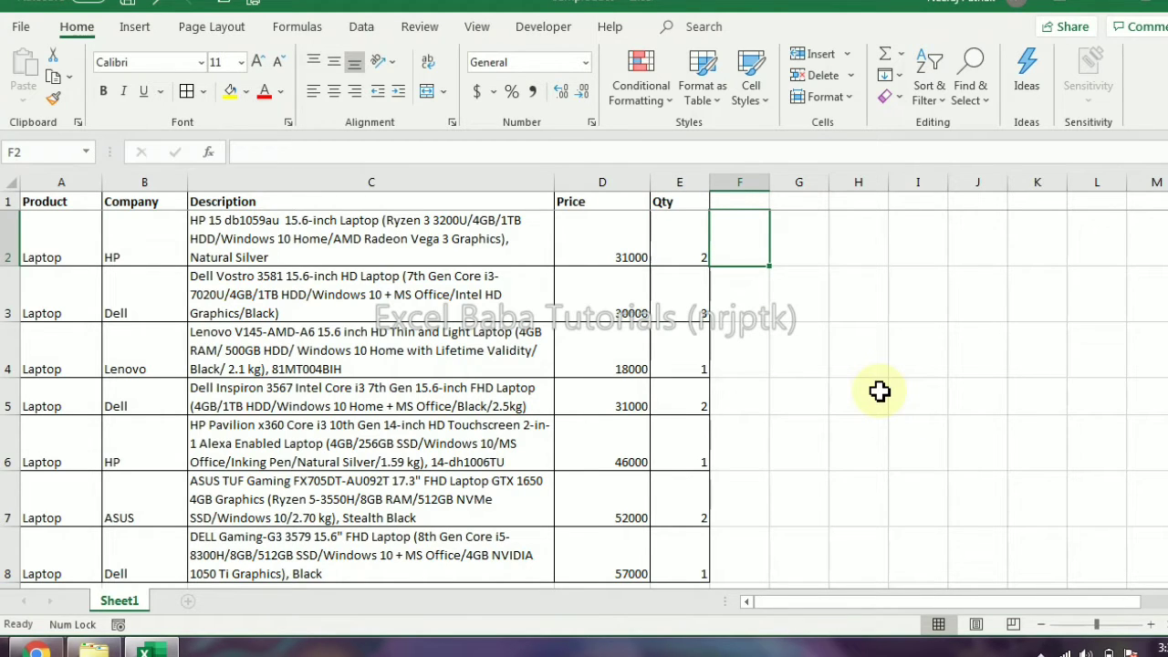
text(=)
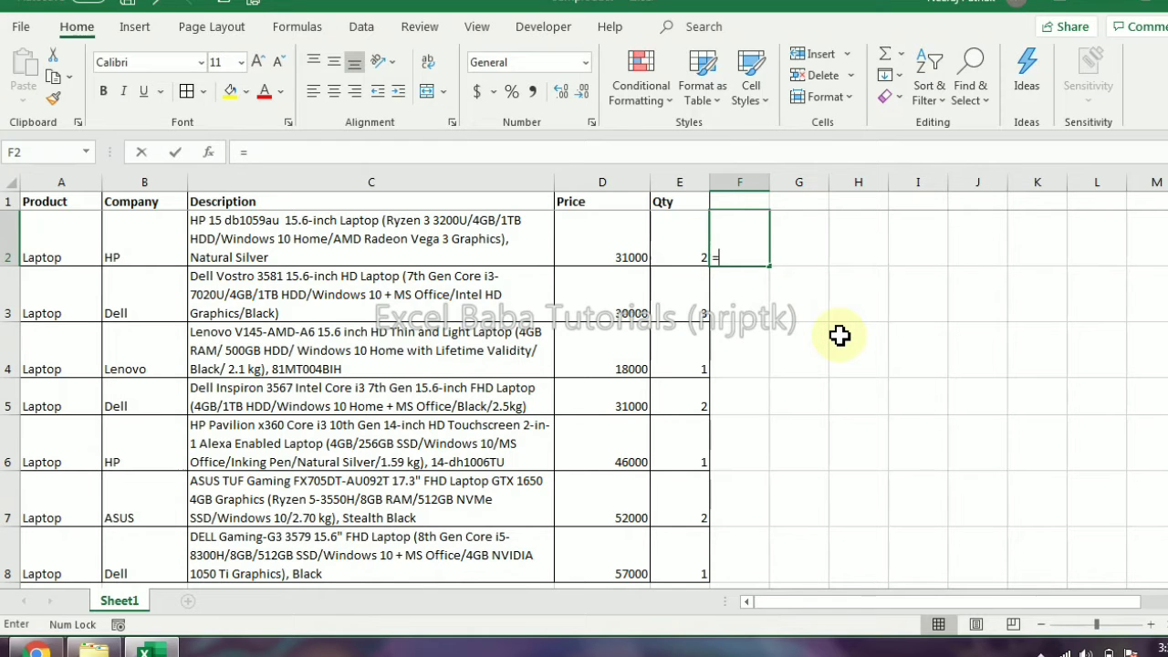
key(Left)
key(Left)
text(*)
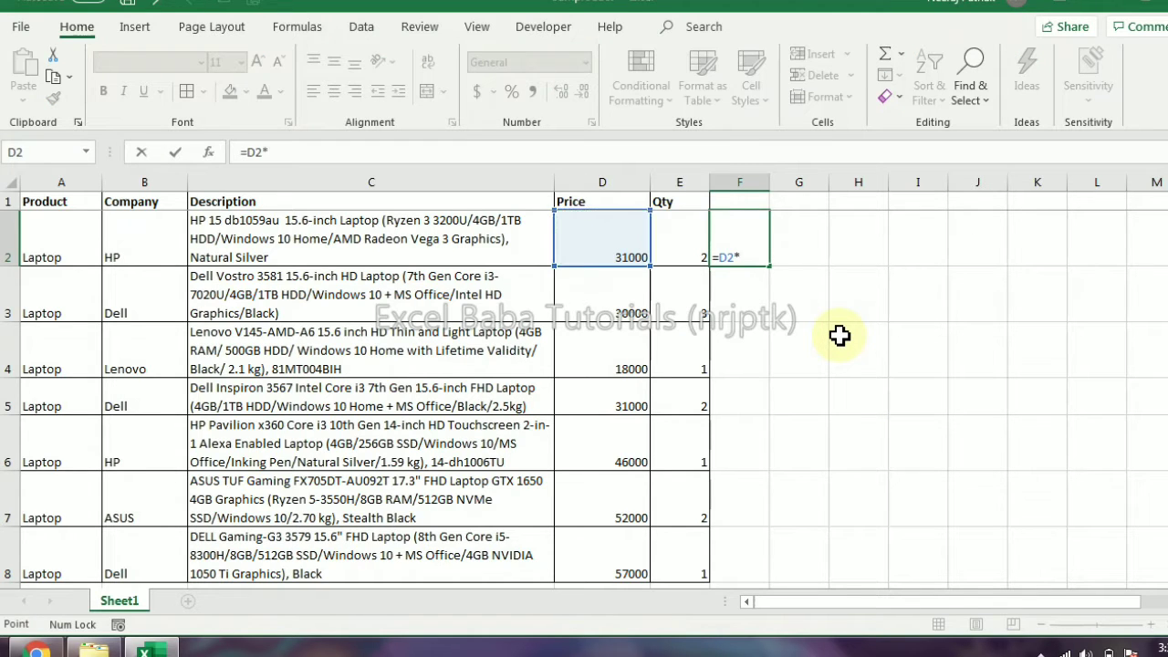
key(Left)
key(Return)
Step: Copy the price-times-quantity formula from F2 down the column to F8
key(Up)
key(ctrl+c)
key(Left)
key(ctrl+Down)
key(Right)
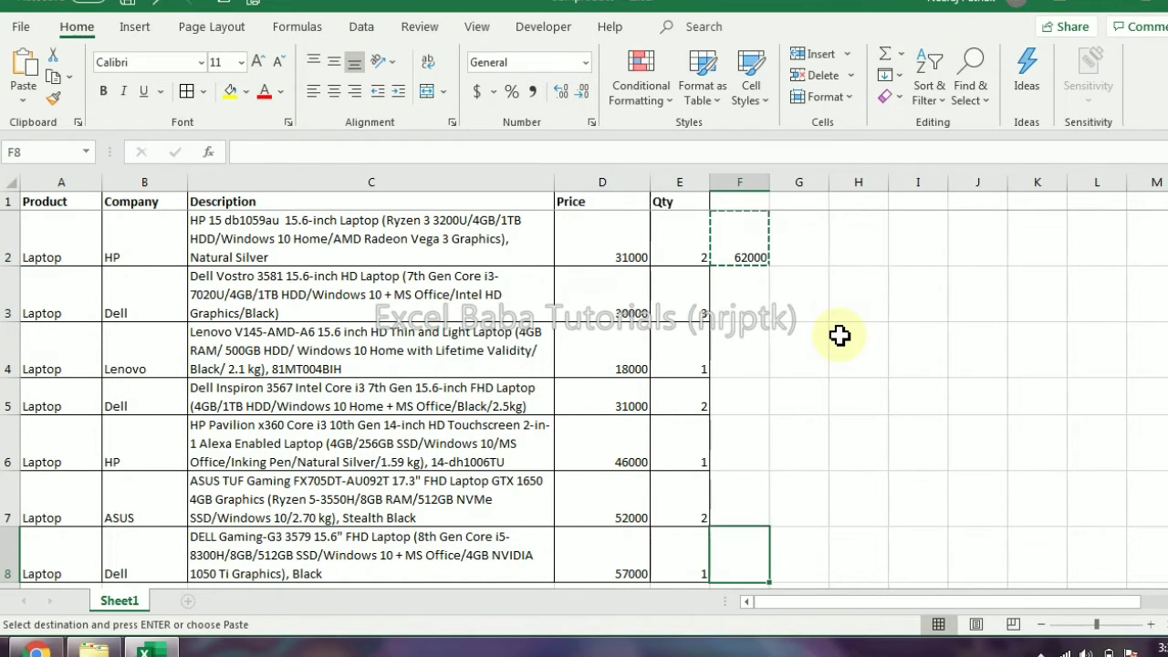
key(ctrl+shift+Up)
key(Return)
Step: Total the line amounts F2:F8 in F9 with a SUM formula
key(Down)
key(alt+equal)
key(Return)
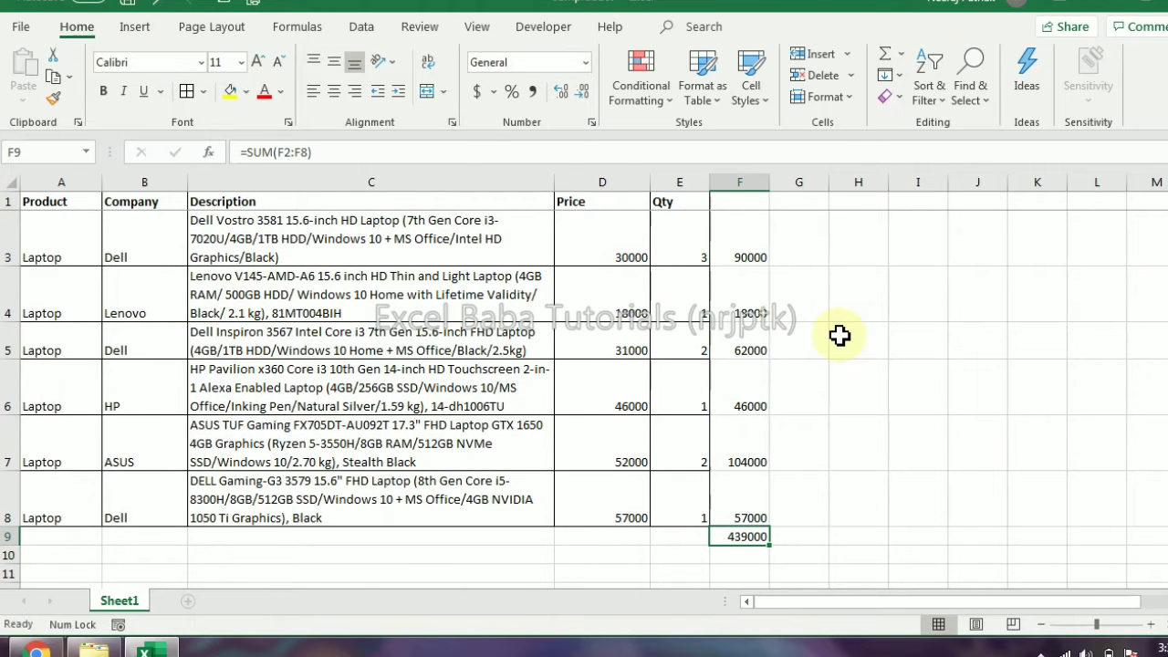
Step: Start a SUMPRODUCT formula in G9 with the price range D2:D8 as the first array
key(Right)
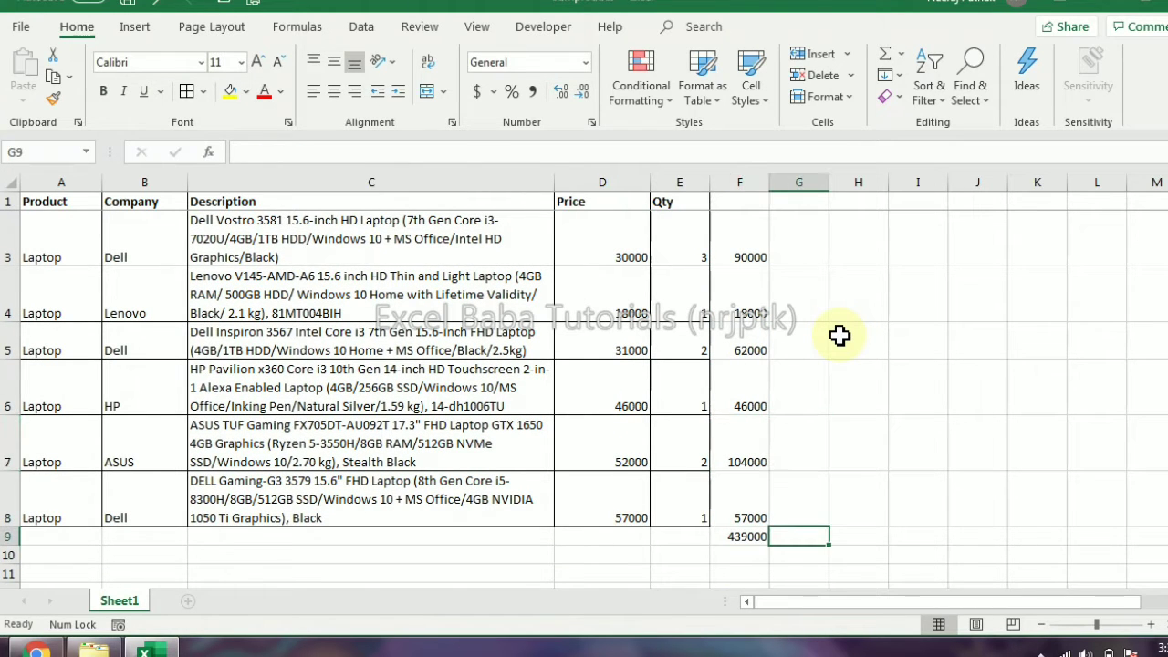
text(=sumpro)
key(Tab)
key(Left)
key(Left)
key(Left)
key(Up)
key(shift+Up)
key(shift+Up)
key(shift+Up)
key(shift+Up)
key(shift+Up)
key(shift+Up)
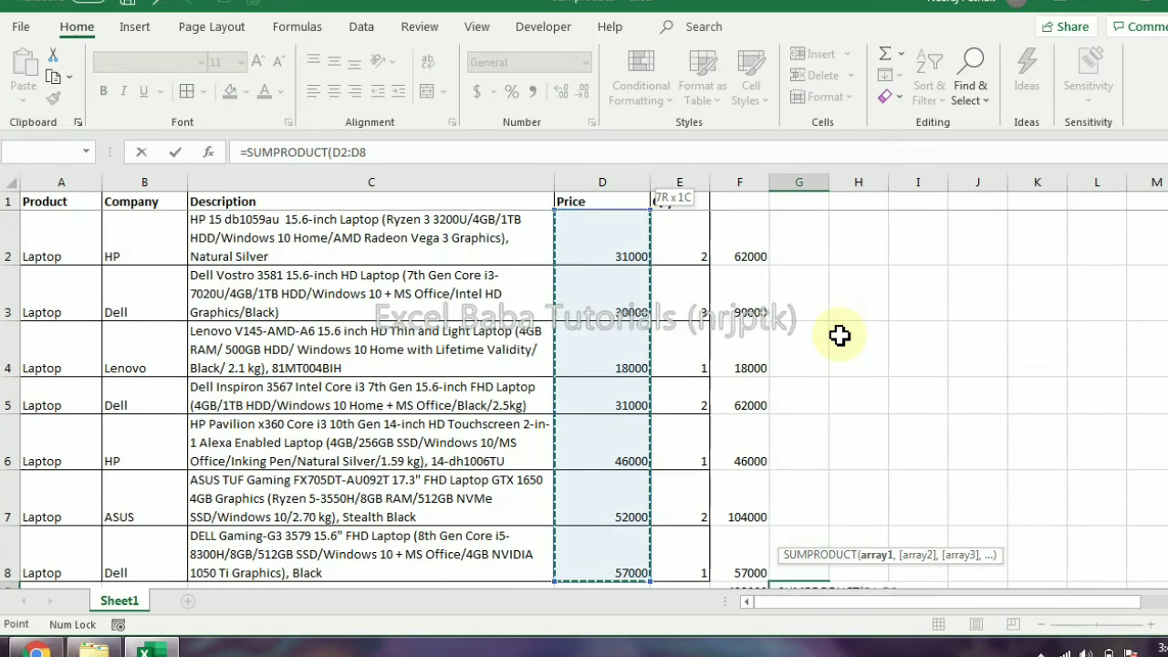
Step: Add the quantity range E2:E8 as the second array of the G9 SUMPRODUCT formula and commit it
text(,)
key(Left)
key(Left)
key(Up)
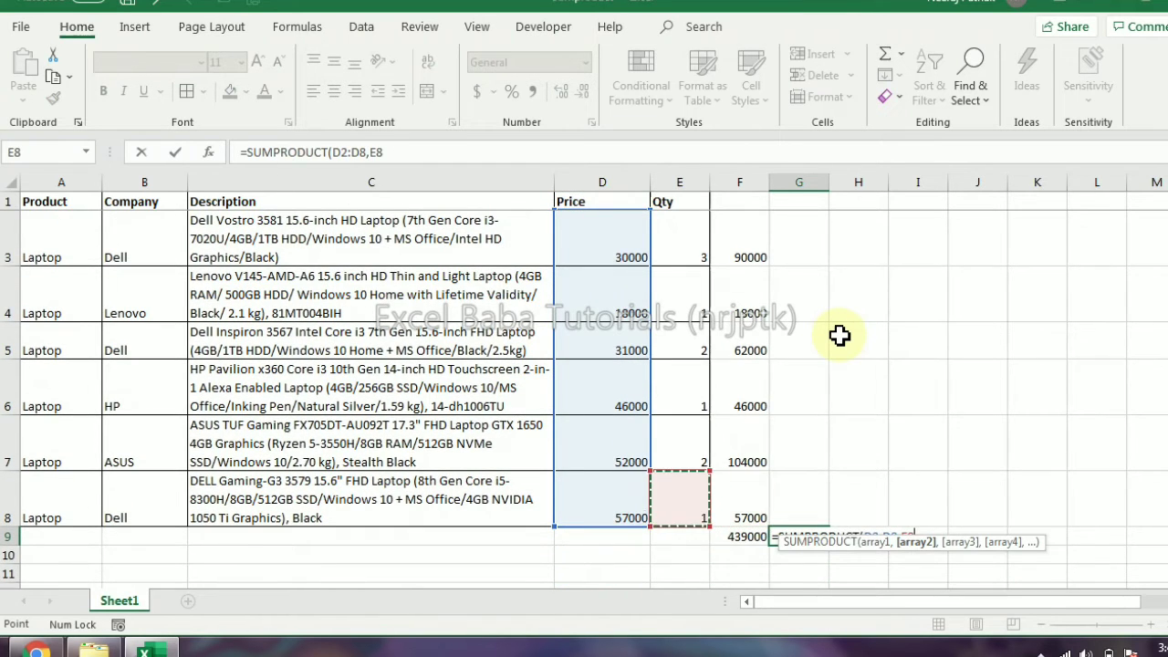
key(shift+Up)
key(shift+Up)
key(shift+Up)
key(shift+Up)
key(shift+Up)
key(shift+Up)
key(ctrl+Return)
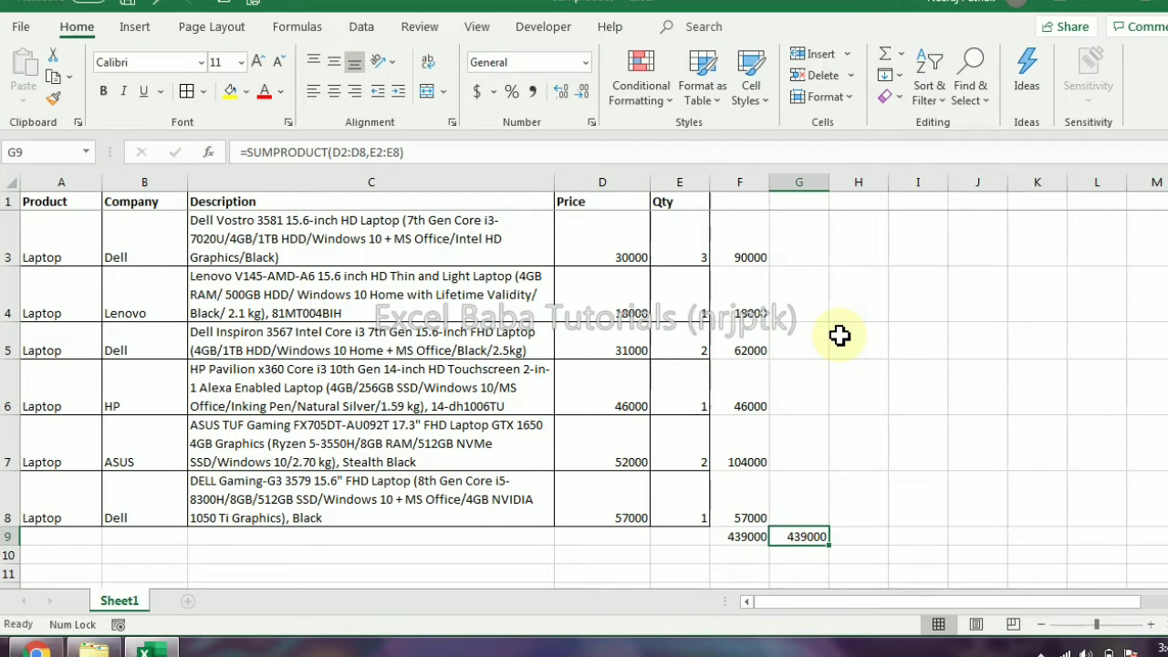
Step: Clear all calculated amounts and totals from F2:G9
key(Left)
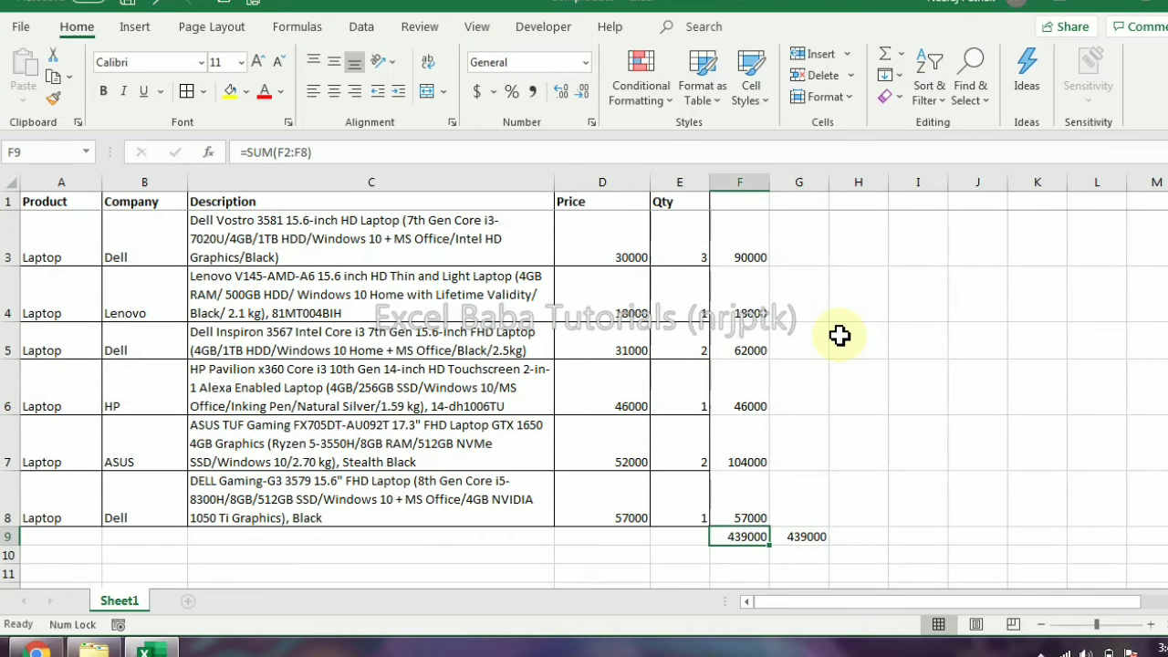
key(ctrl+shift+Up)
key(shift+Right)
key(Delete)
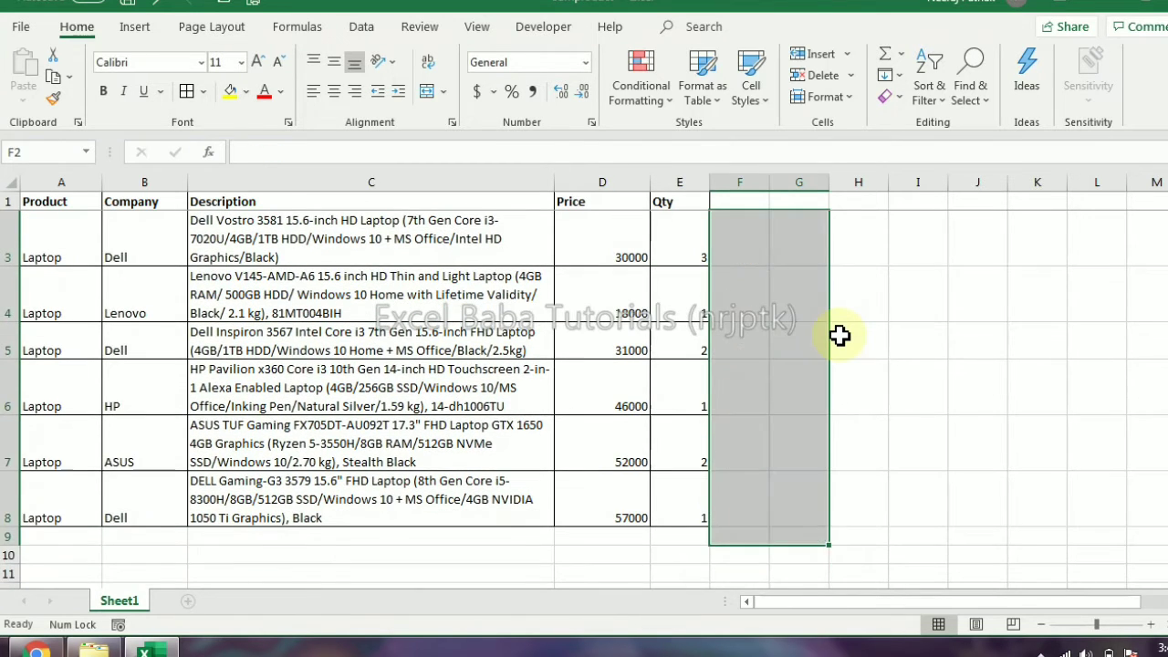
key(Up)
key(Down)
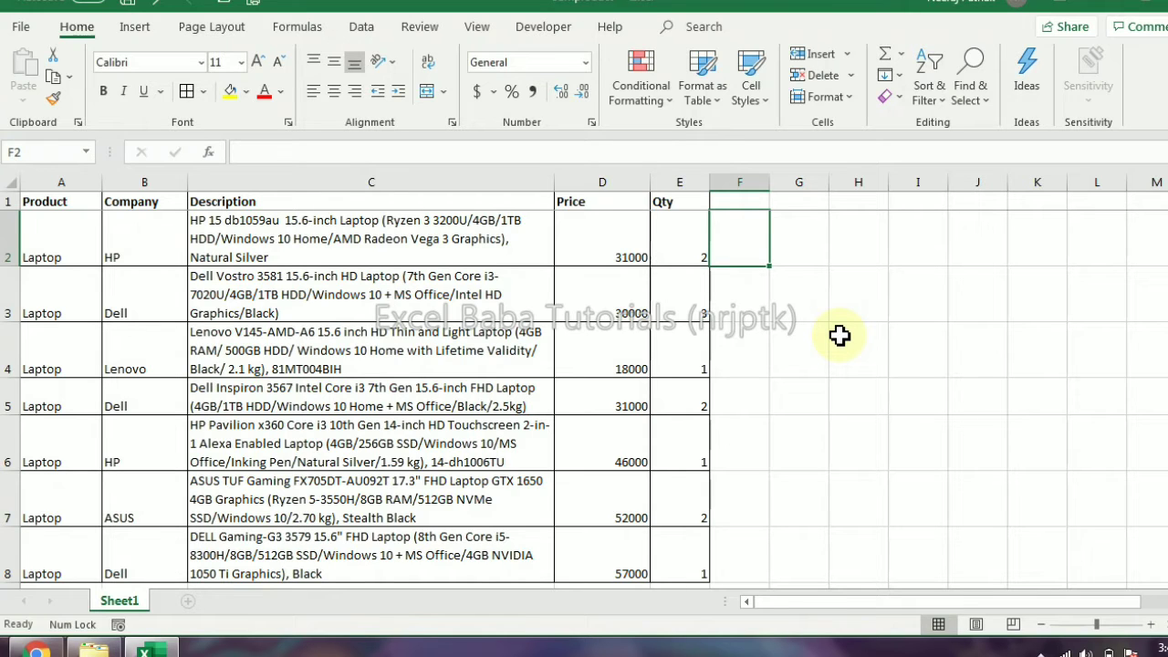
Step: Convert a logical value to a number in G3 with the formula =--(TRUE)
key(Down)
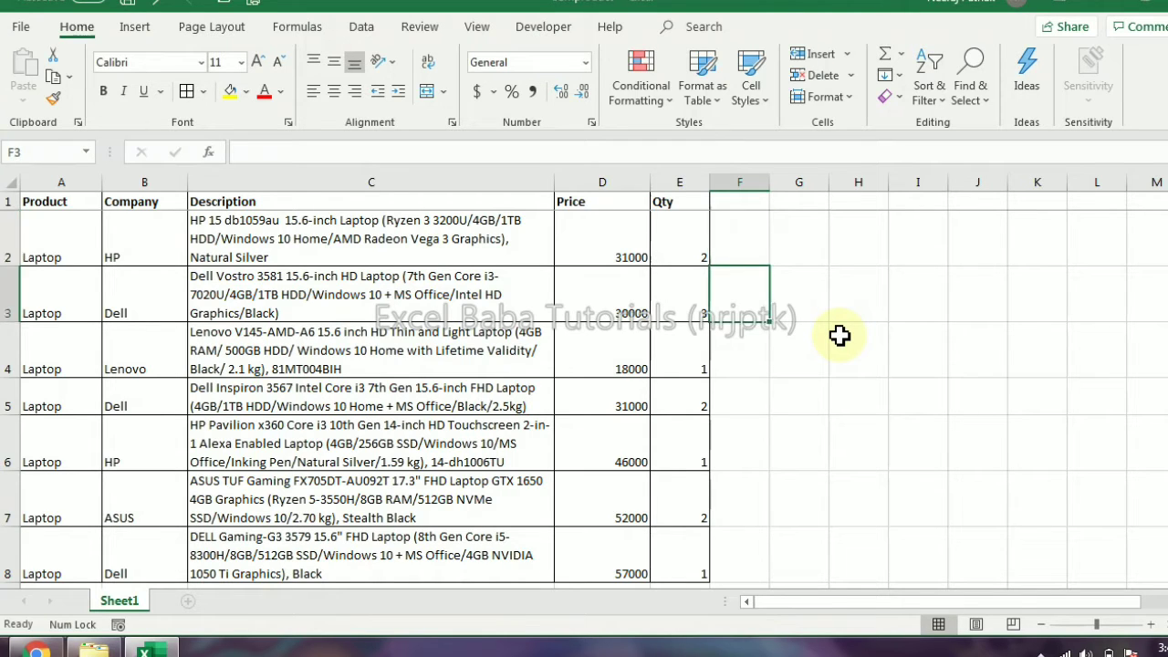
key(Right)
text(=)
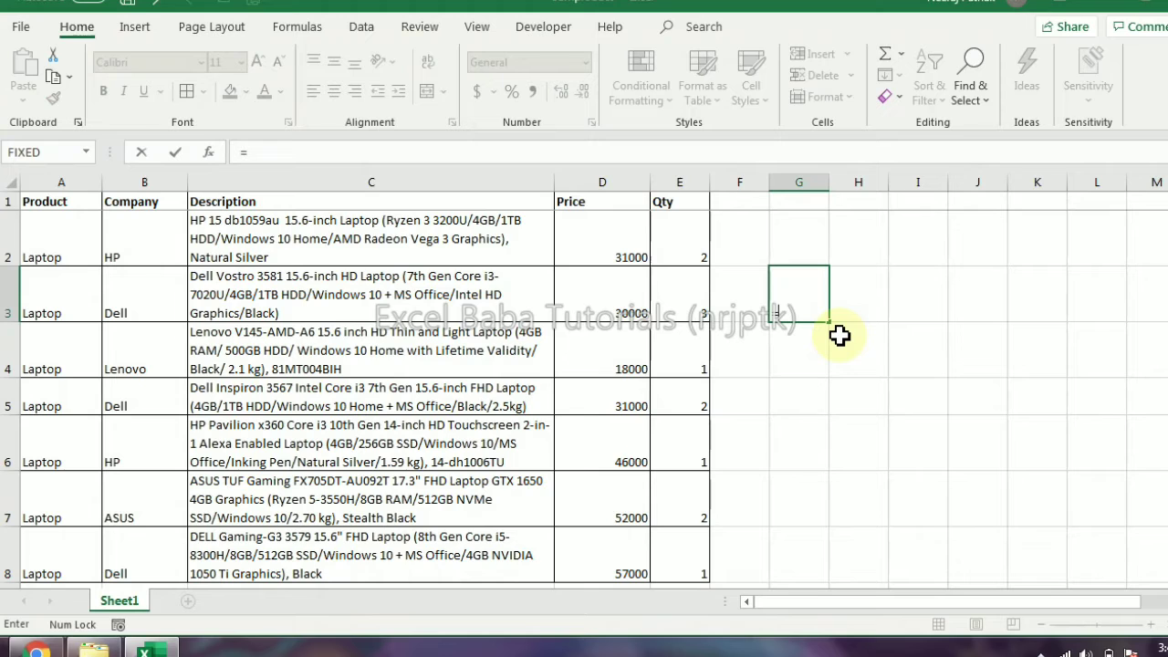
text(--)
text((TRUE)
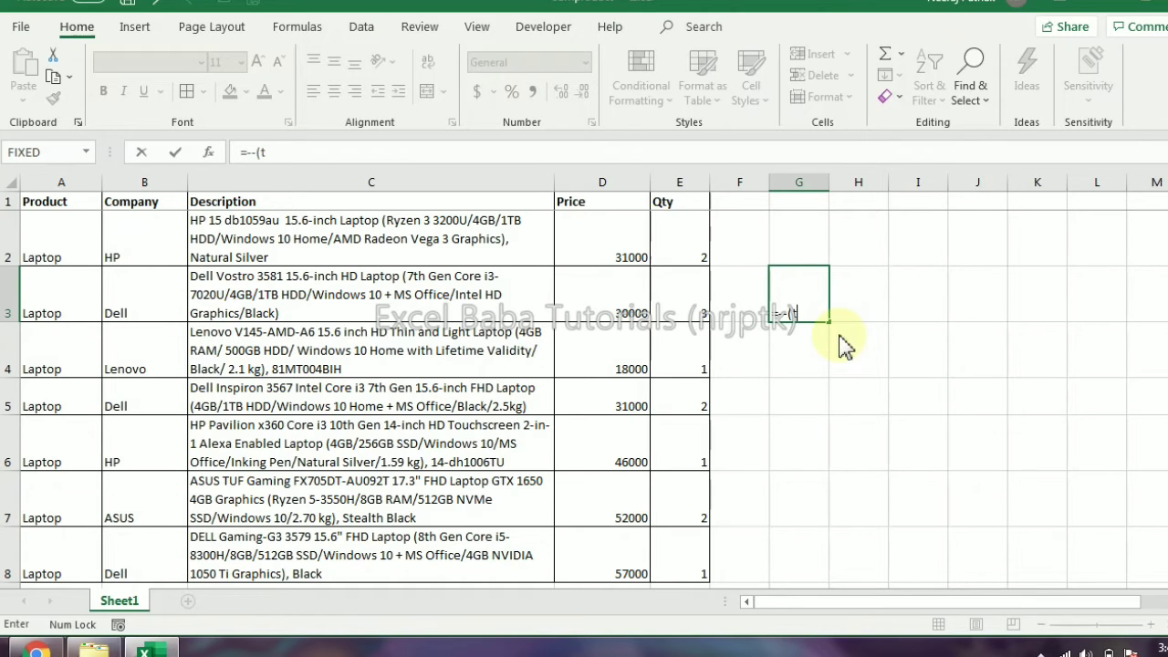
text())
key(Return)
key(Up)
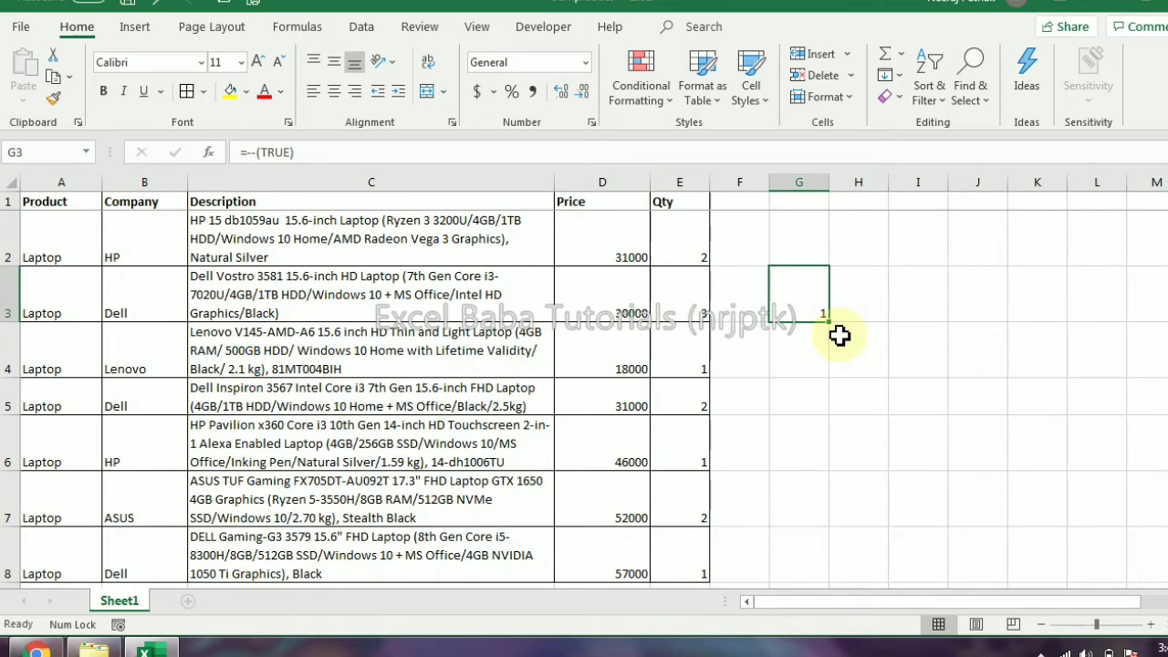
Step: Try to replace the (TRUE) part of the G3 formula with the OR function
key(F2)
key(BackSpace)
key(BackSpace)
key(BackSpace)
key(BackSpace)
key(BackSpace)
key(BackSpace)
text(or)
key(Tab)
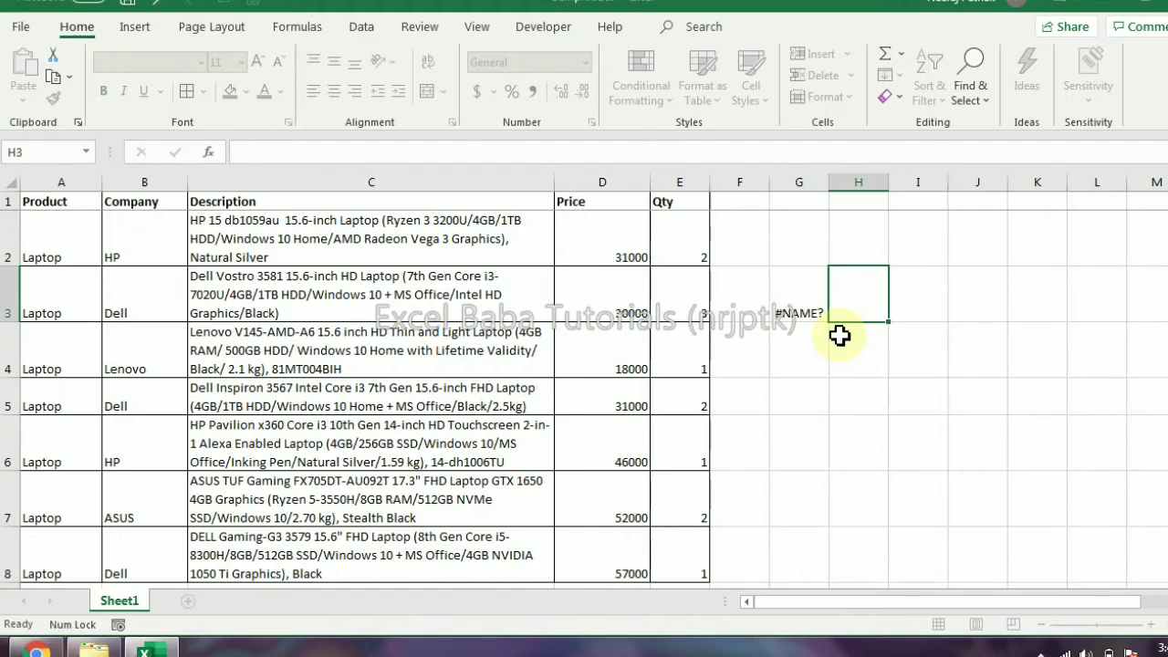
Step: Change the G3 formula to =--OR(TRUE,FALSE,TRUE)
key(Left)
key(F2)
key(BackSpace)
key(BackSpace)
text(or)
key(Tab)
text(TRUE,FALSE,tru)
key(Tab)
text())
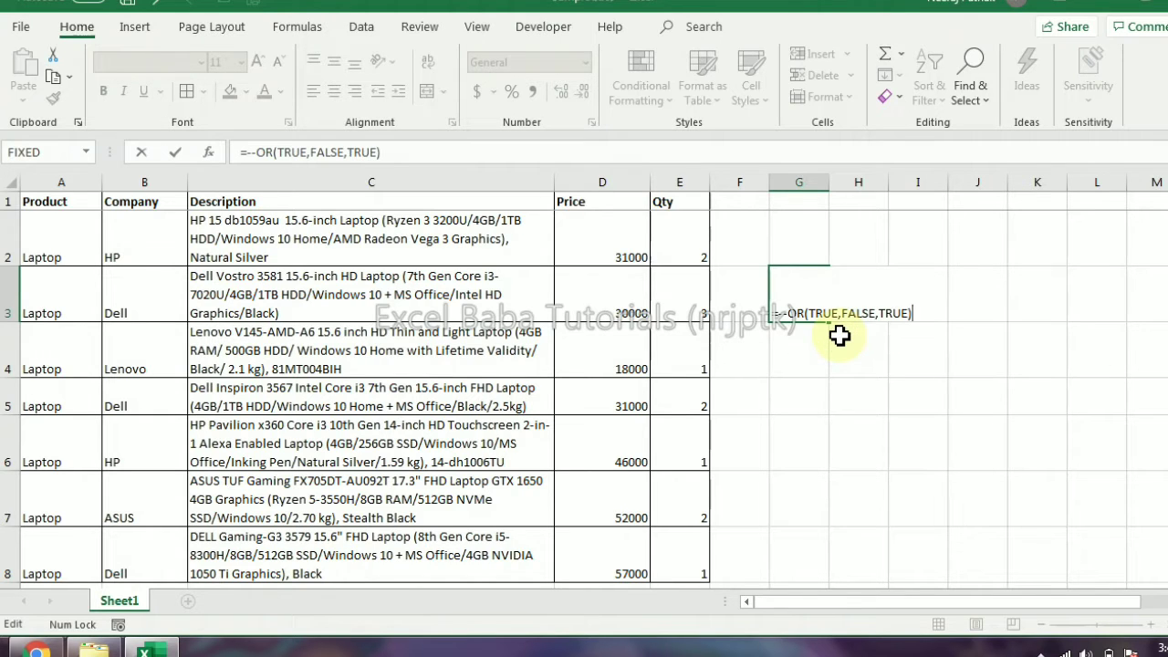
key(ctrl+Return)
Step: Replace OR with AND in the G3 formula, making it =--AND(TRUE,FALSE,TRUE)
key(F2)
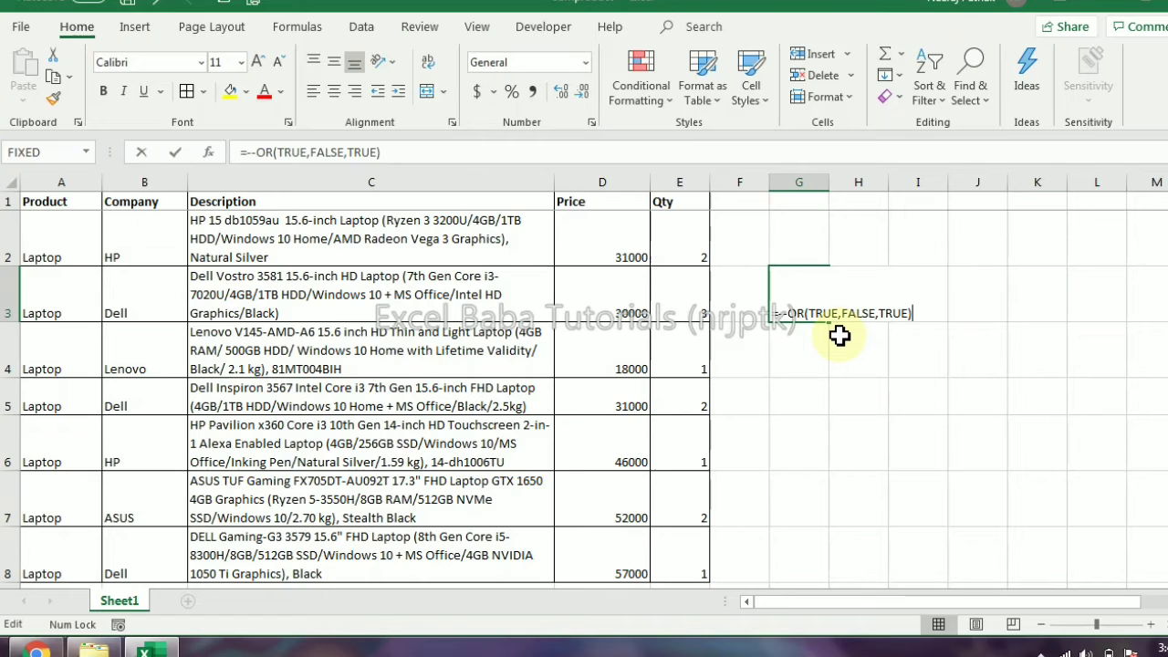
key(shift+Right)
key(shift+Right)
text(AND)
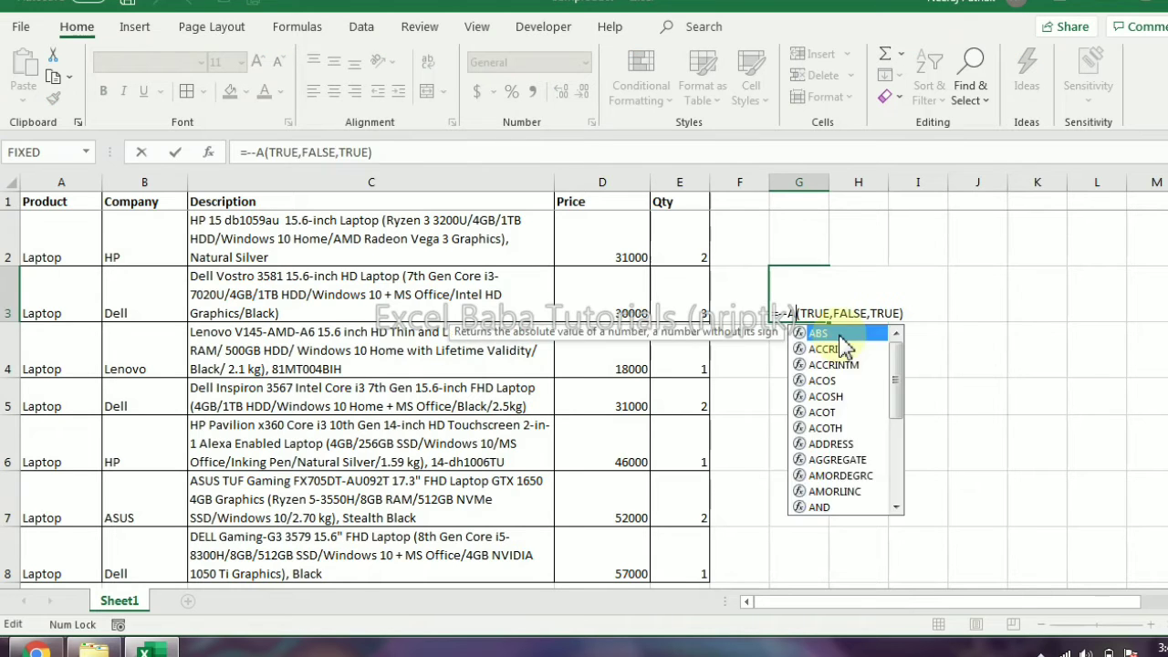
key(ctrl+Return)
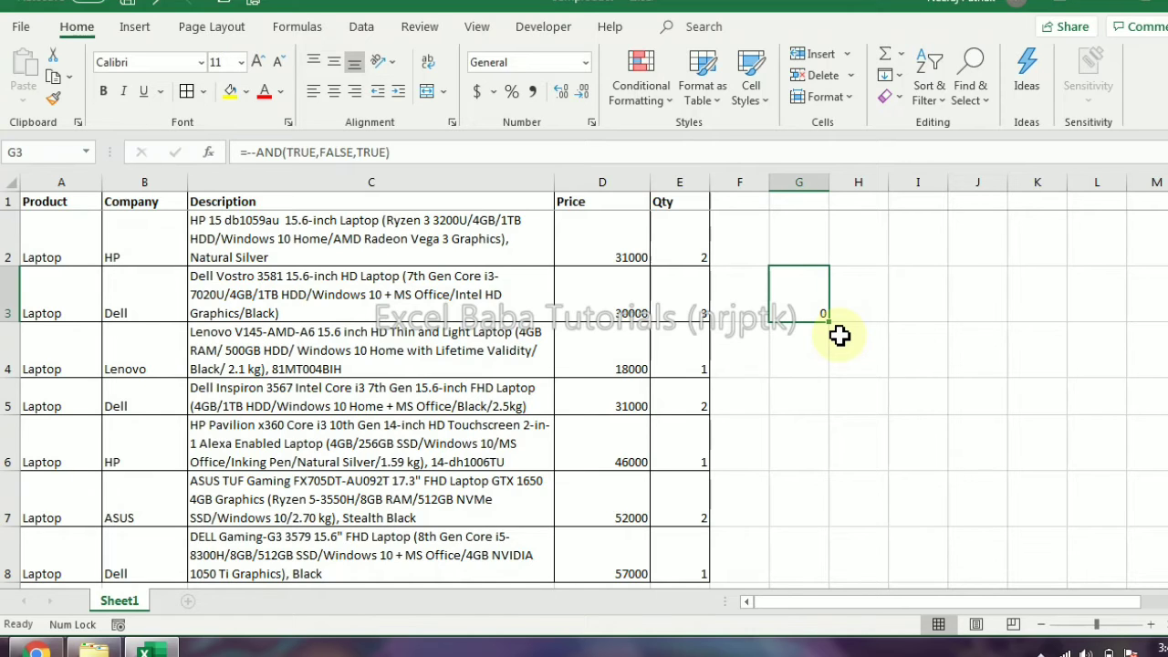
Step: Highlight the double minus sign at the start of the G3 formula, leaving the formula as it is
click(259, 153)
drag(259, 154, 247, 153)
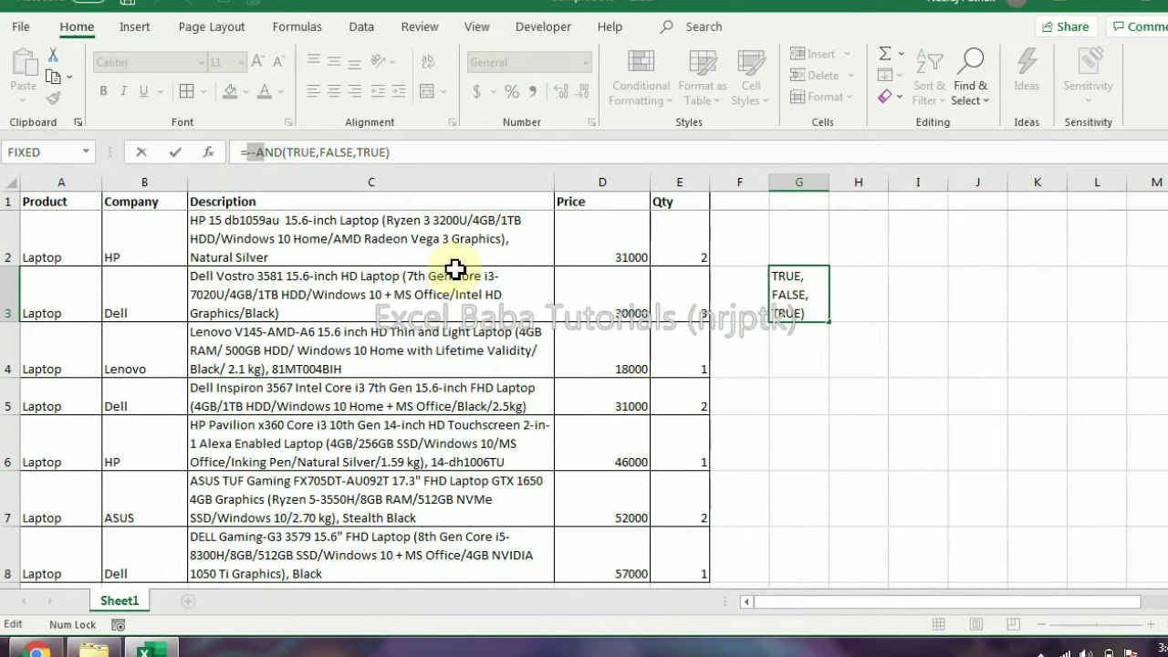
key(ctrl+Return)
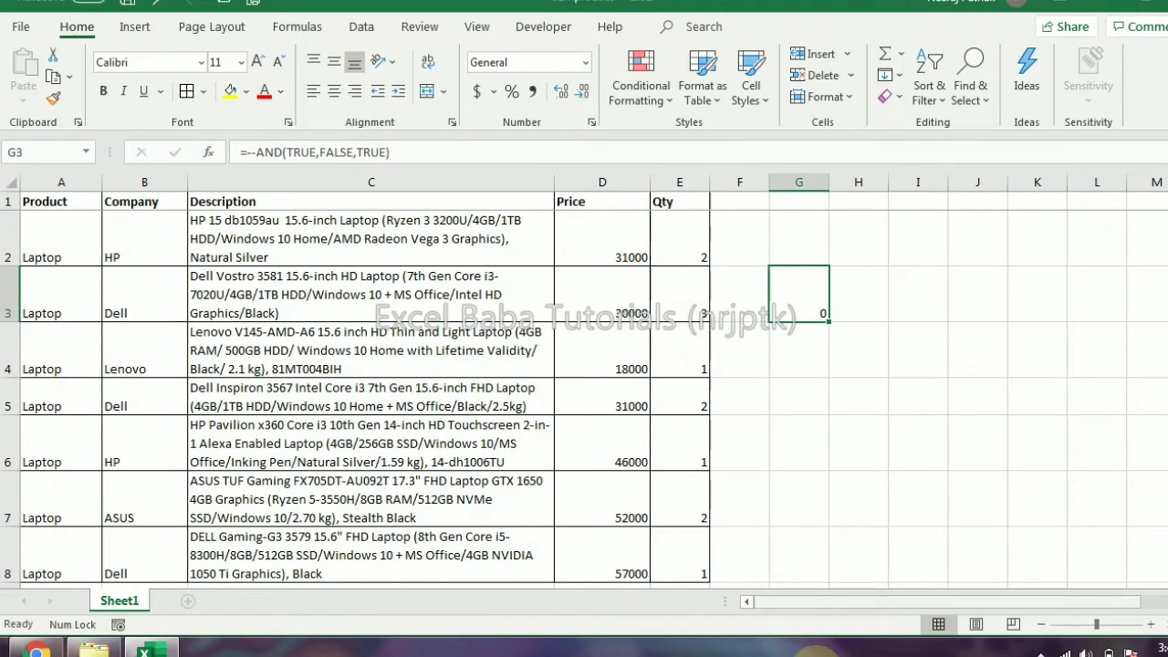
click(836, 652)
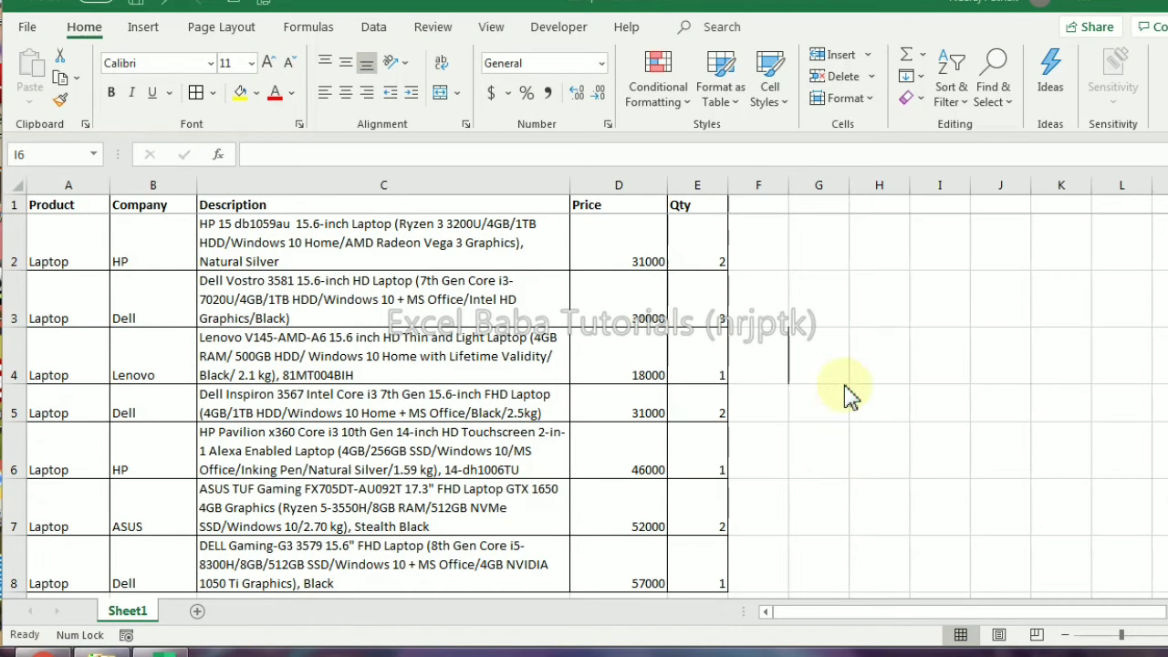
Step: Convert a logical value to a number in G3 by multiplication with the formula =TRUE*1
click(820, 304)
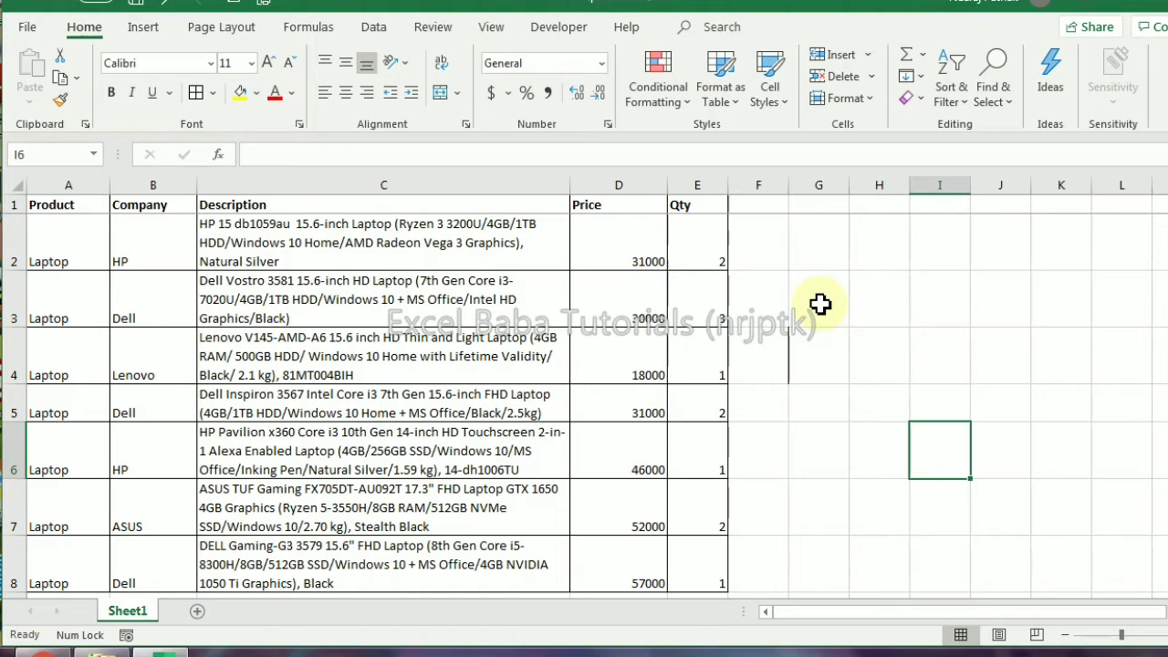
key(Up)
key(Up)
key(Up)
key(Left)
key(Left)
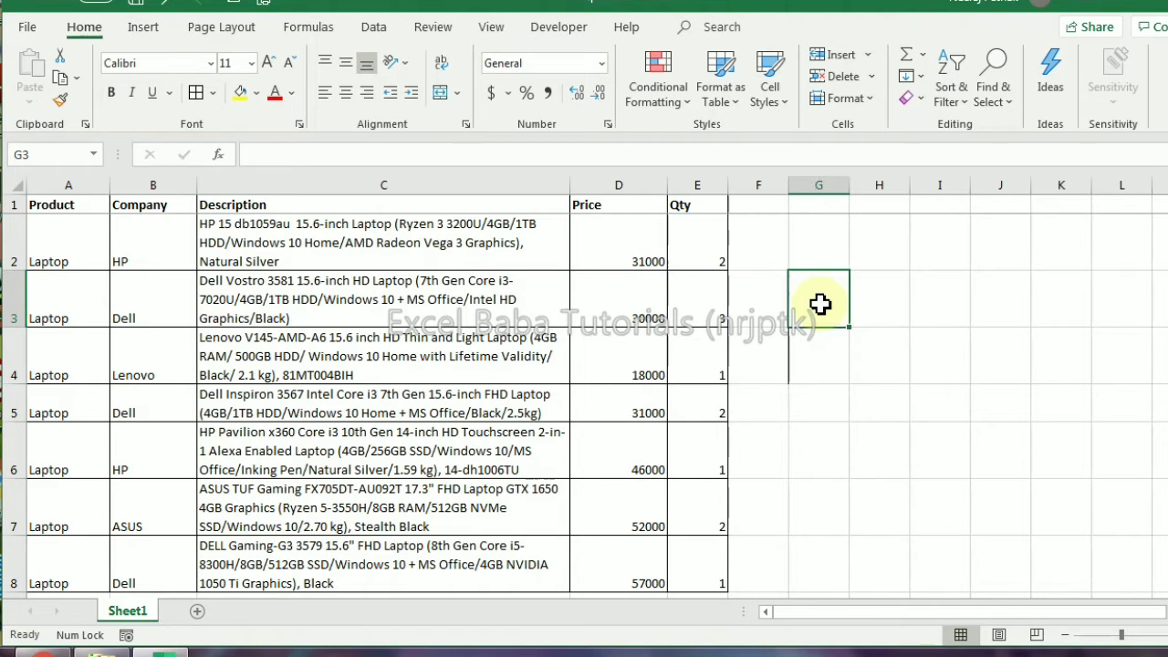
text(=true)
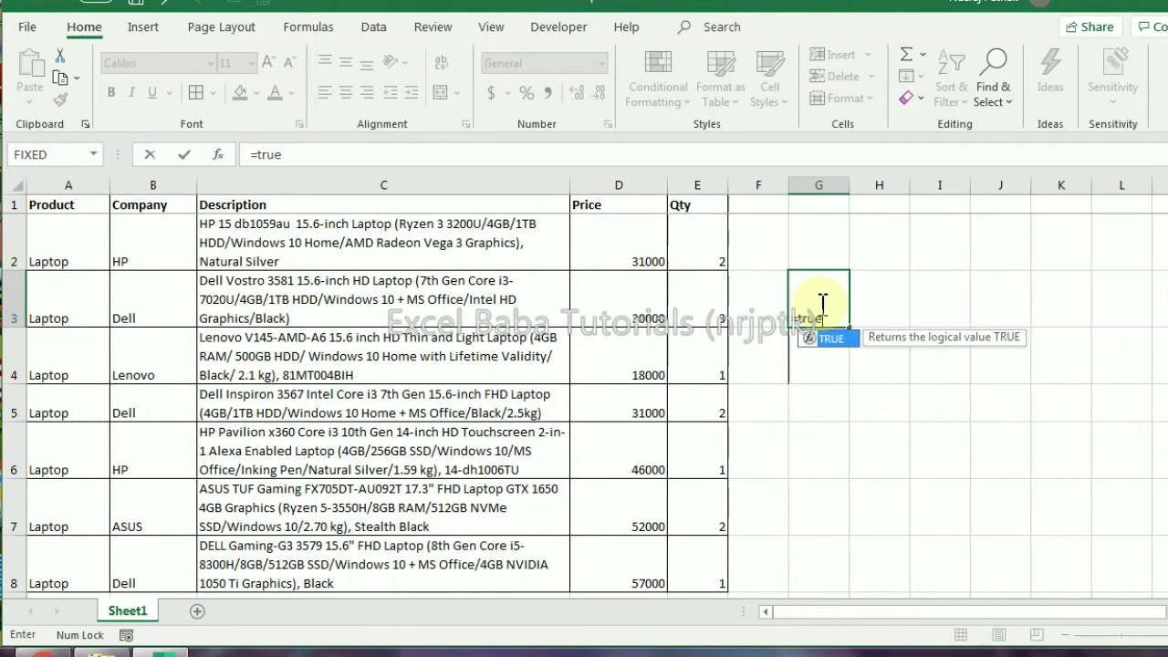
key(Tab)
key(BackSpace)
text(*1)
key(Return)
key(Up)
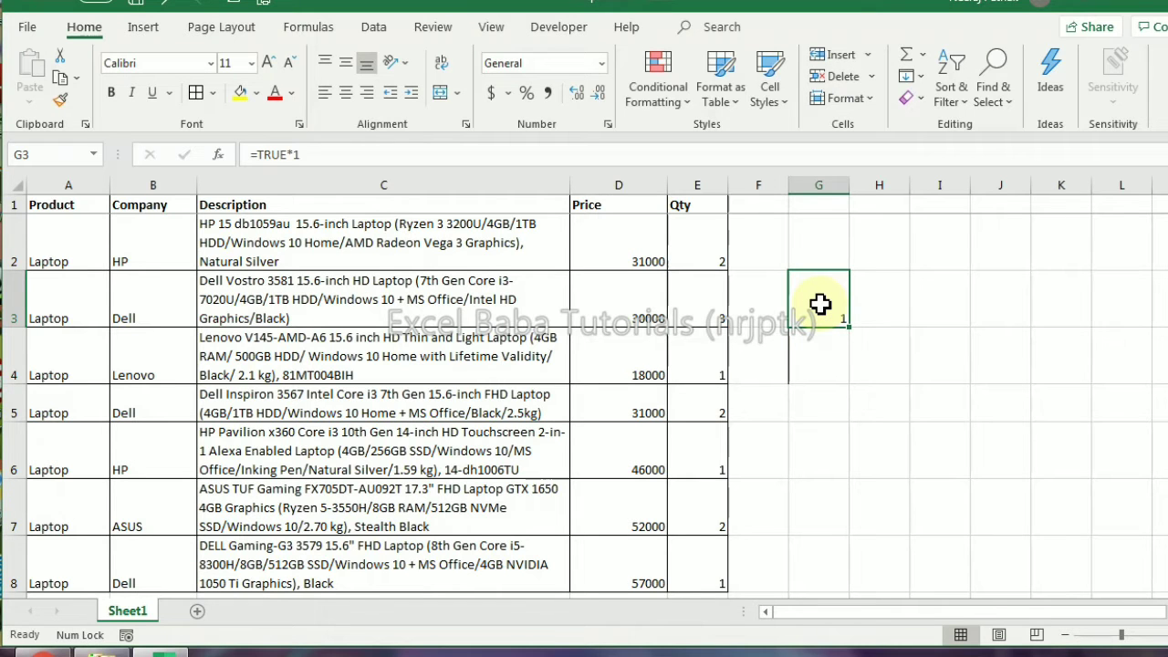
Step: Clear the formula in G3 and enter the headings Company in G3 and Qty in H3
key(Delete)
text(Company)
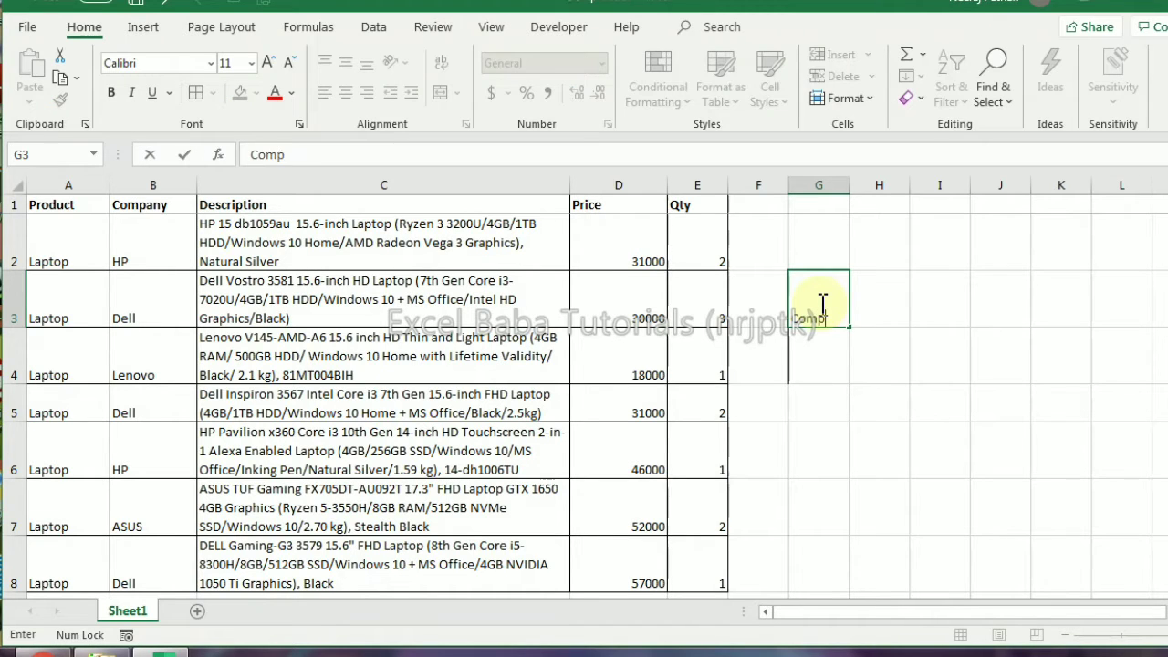
key(Tab)
text(Qty)
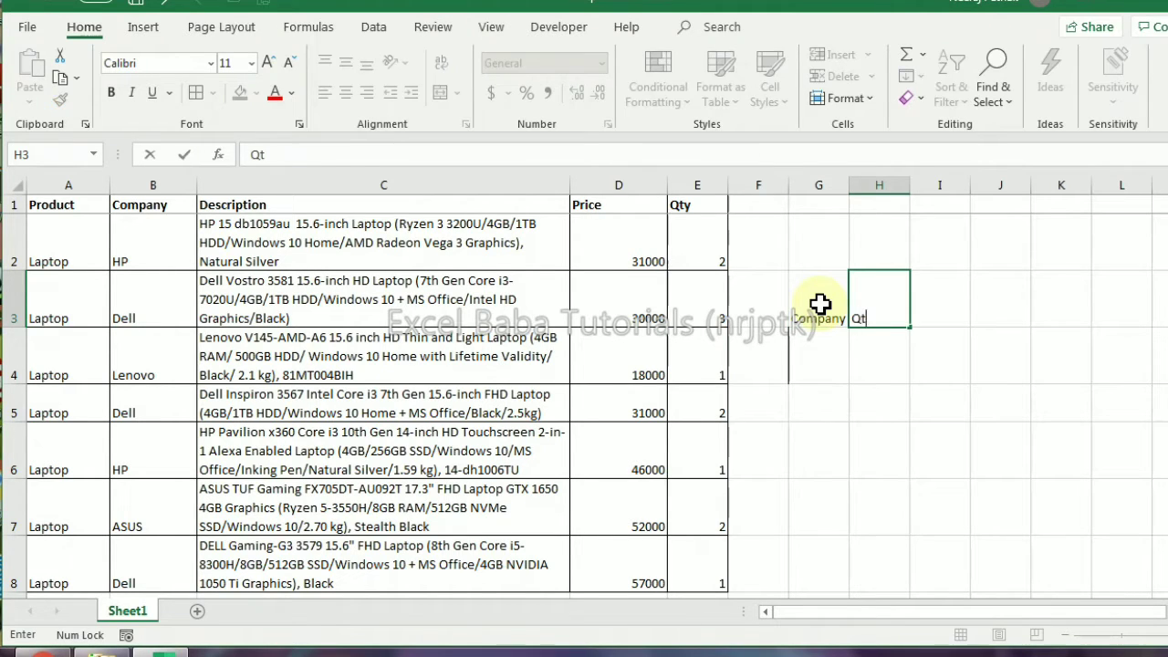
key(Return)
Step: List the companies HP, Dell and ASUS in G4:G6 below the Company heading
text(HP)
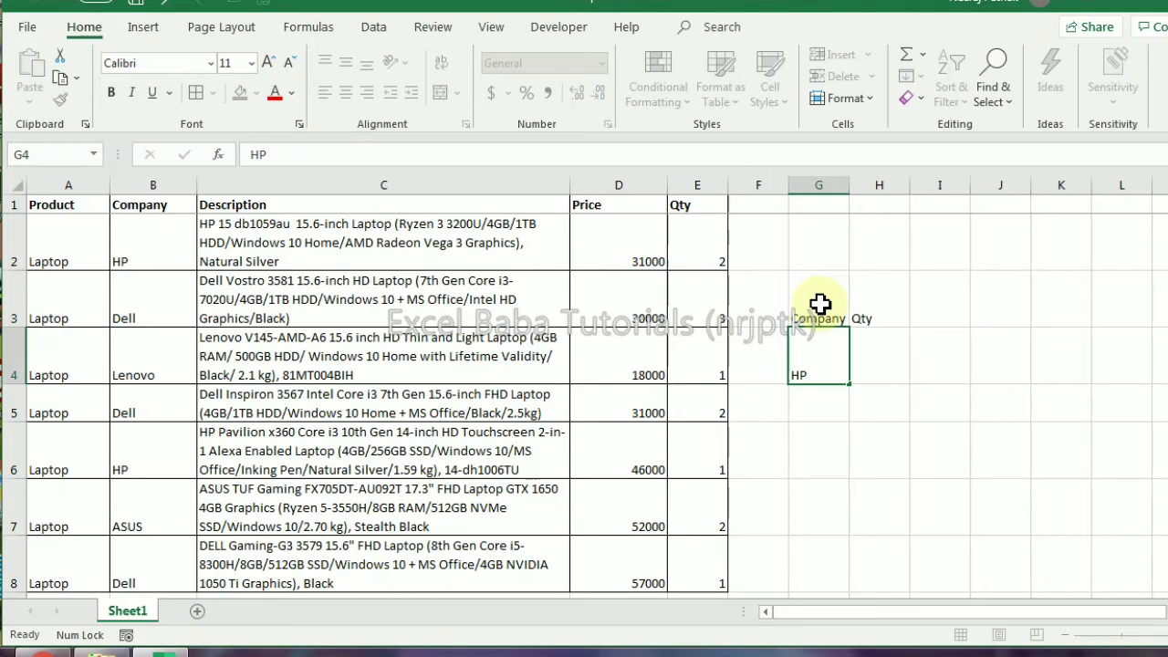
key(Return)
text(Dell)
key(Return)
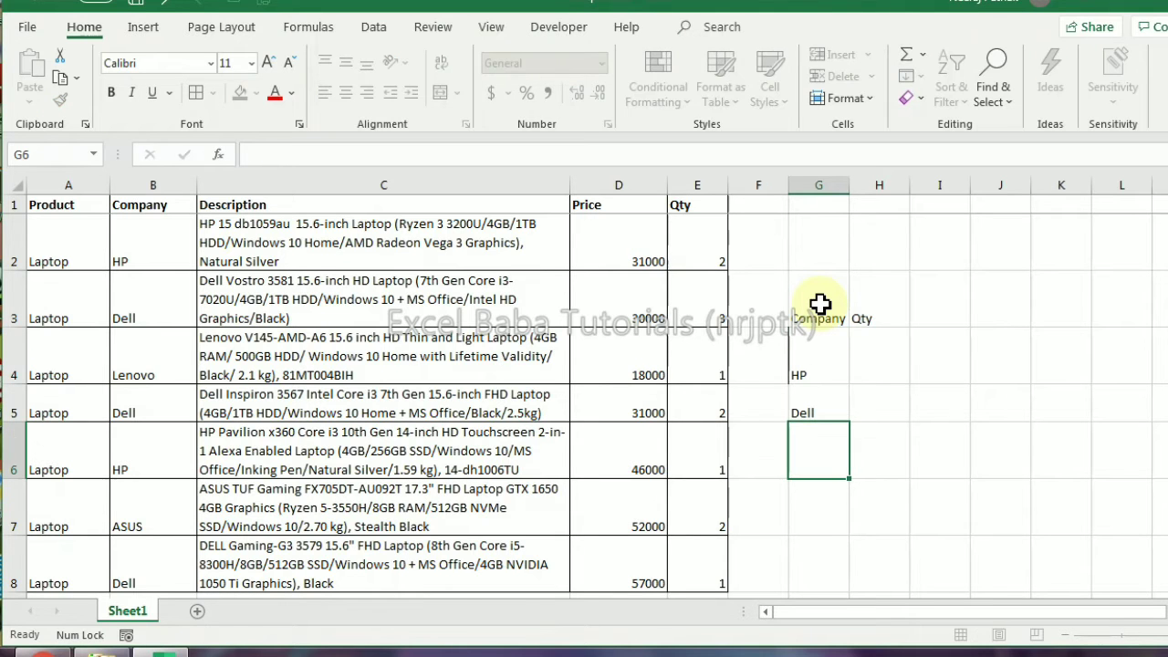
text(ASUS)
key(Return)
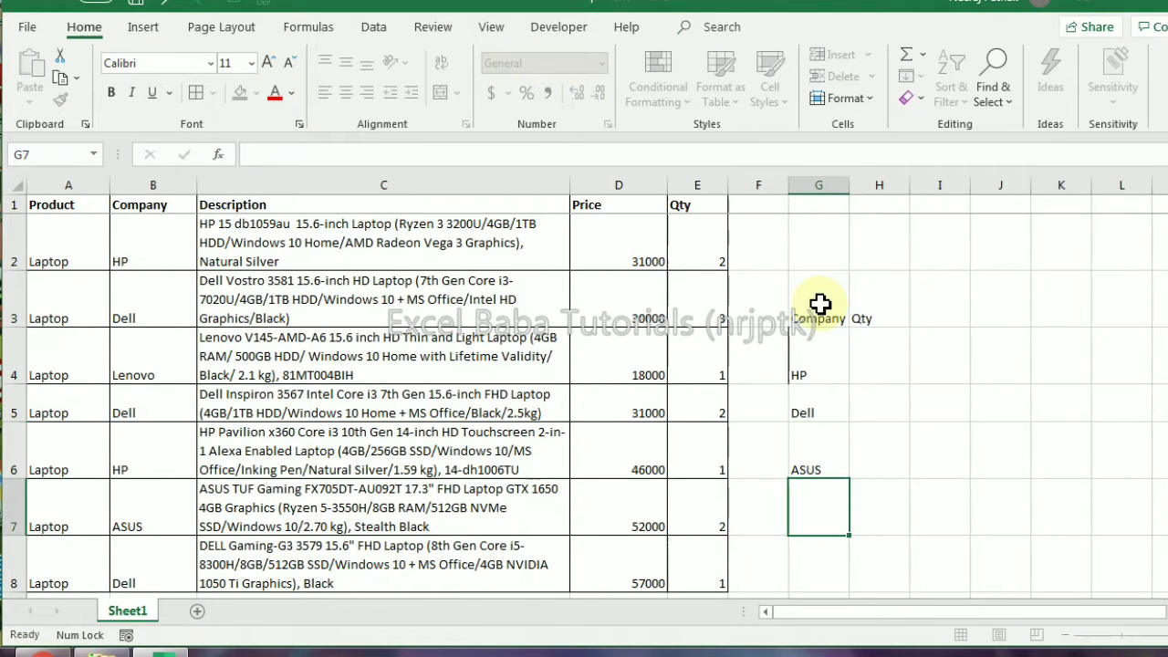
Step: Select the empty quantity cell H4 beside HP
key(Up)
key(Up)
key(Up)
key(Up)
key(Down)
key(Right)
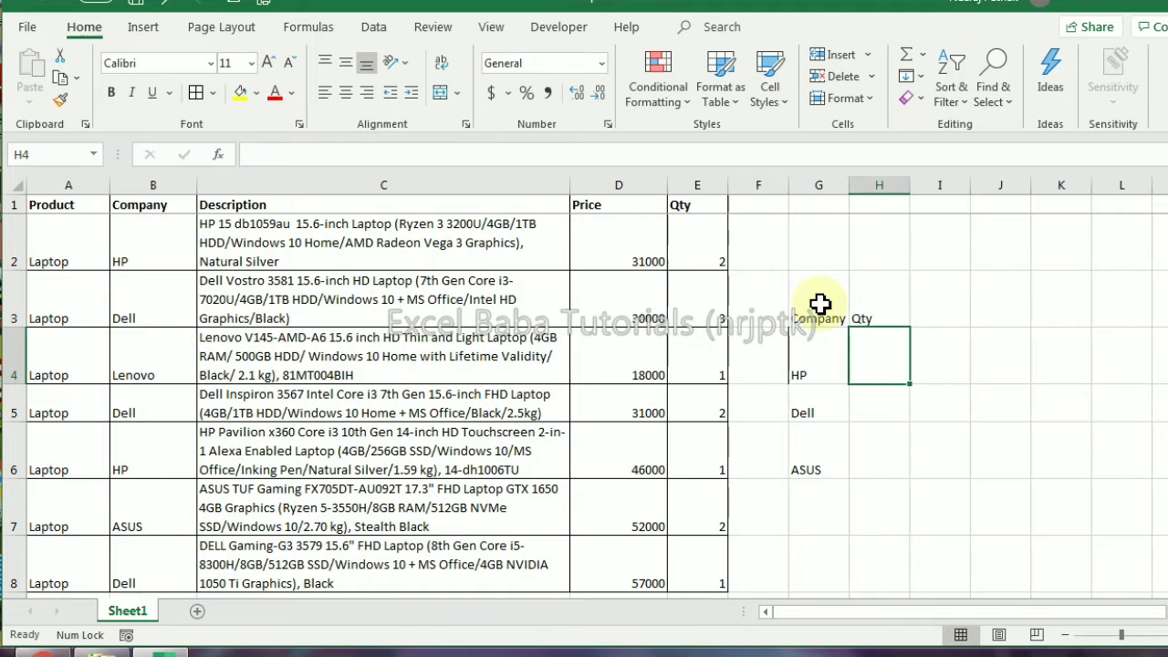
text(=sump)
key(Tab)
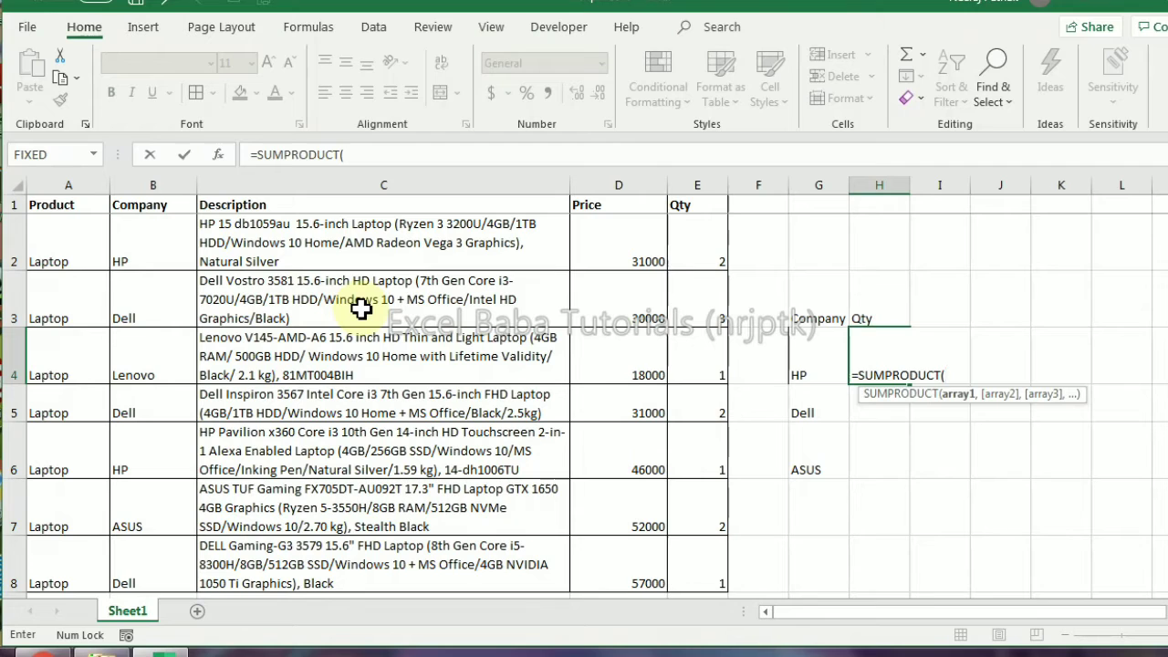
text(--()
click(146, 230)
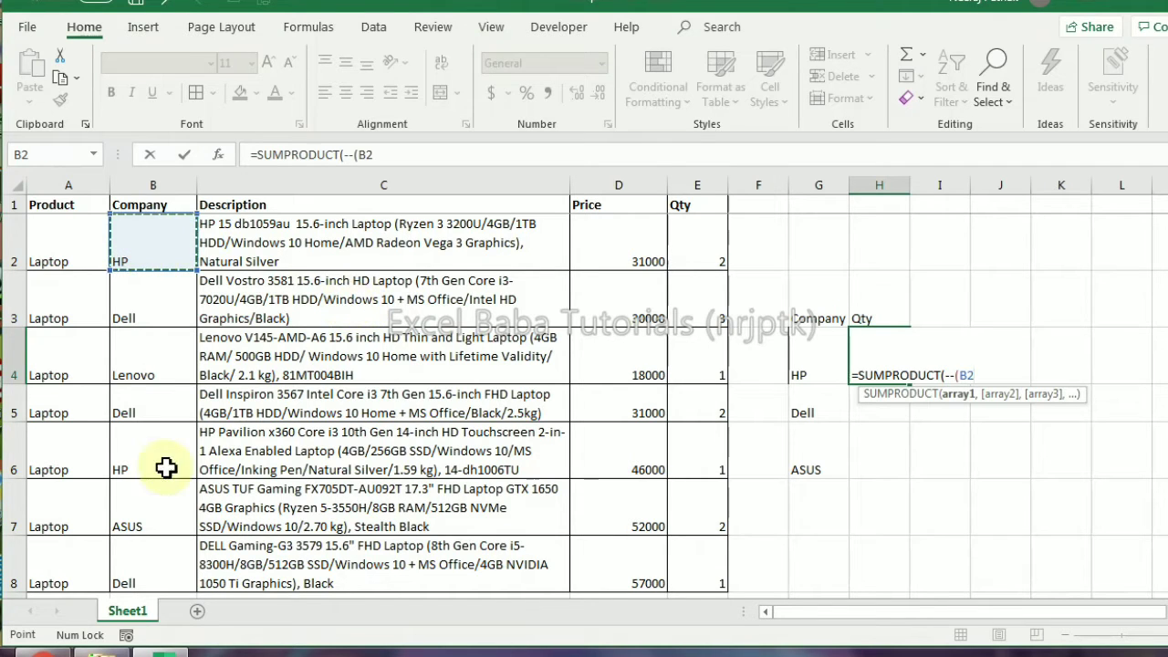
drag(161, 566, 162, 560)
text(=)
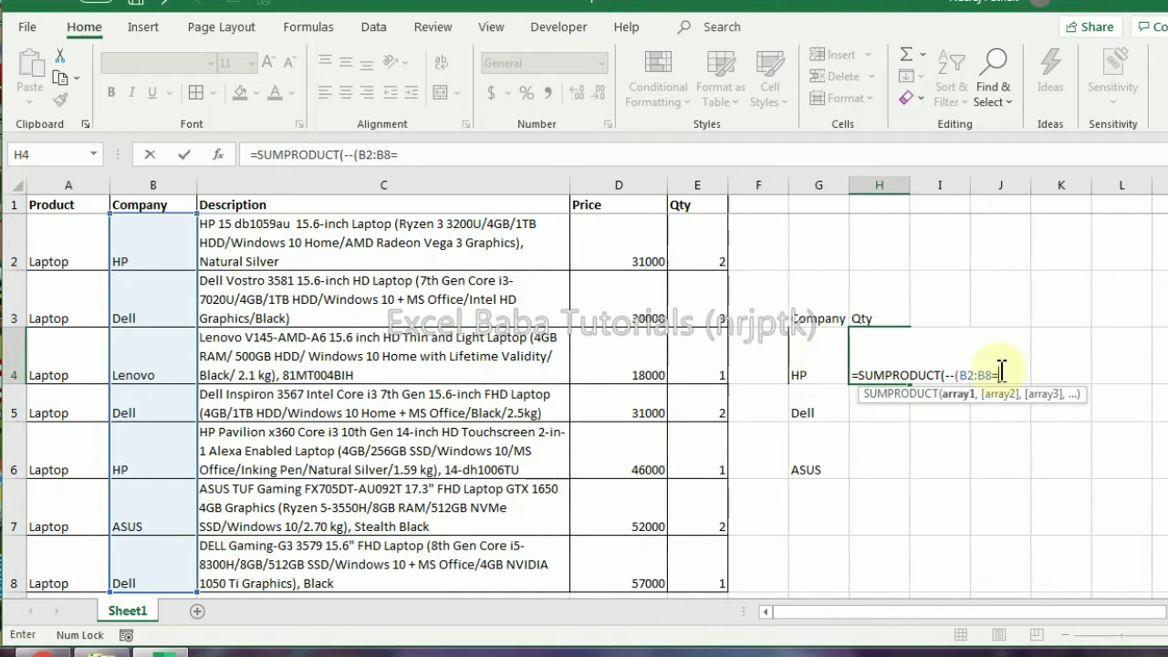
drag(957, 375, 993, 375)
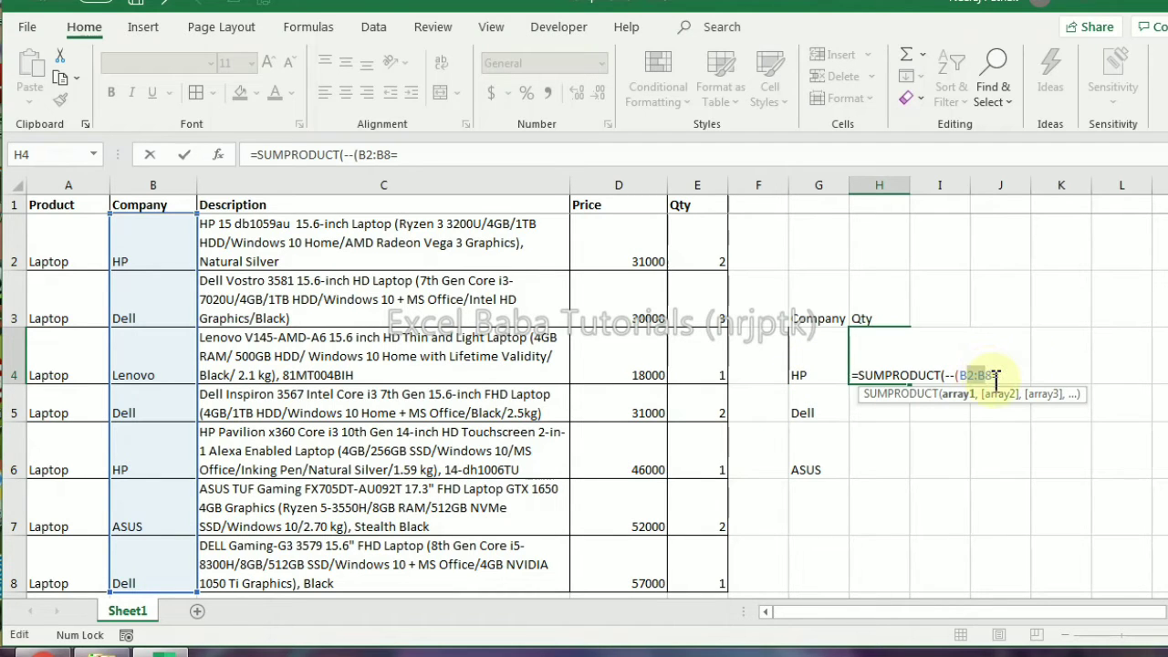
key(F4)
click(1034, 374)
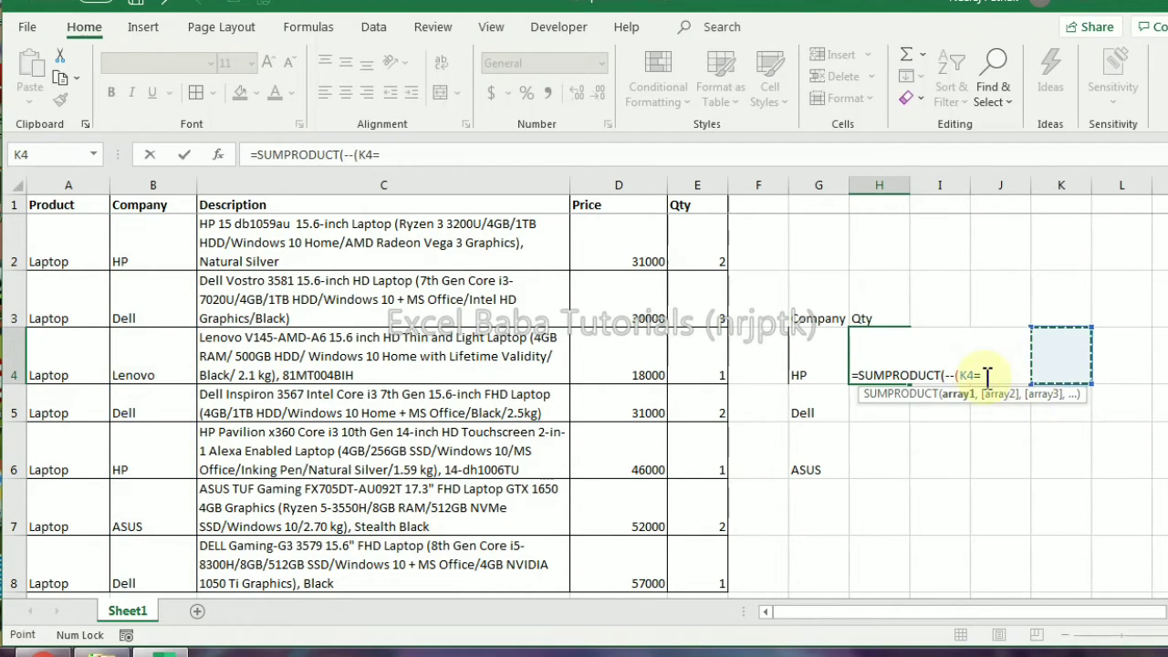
key(Escape)
Step: Enter the formula =SUMPRODUCT(--($B$2:$B$8=G4),E2:E8) in H4 to sum the quantities for HP
text(=sum)
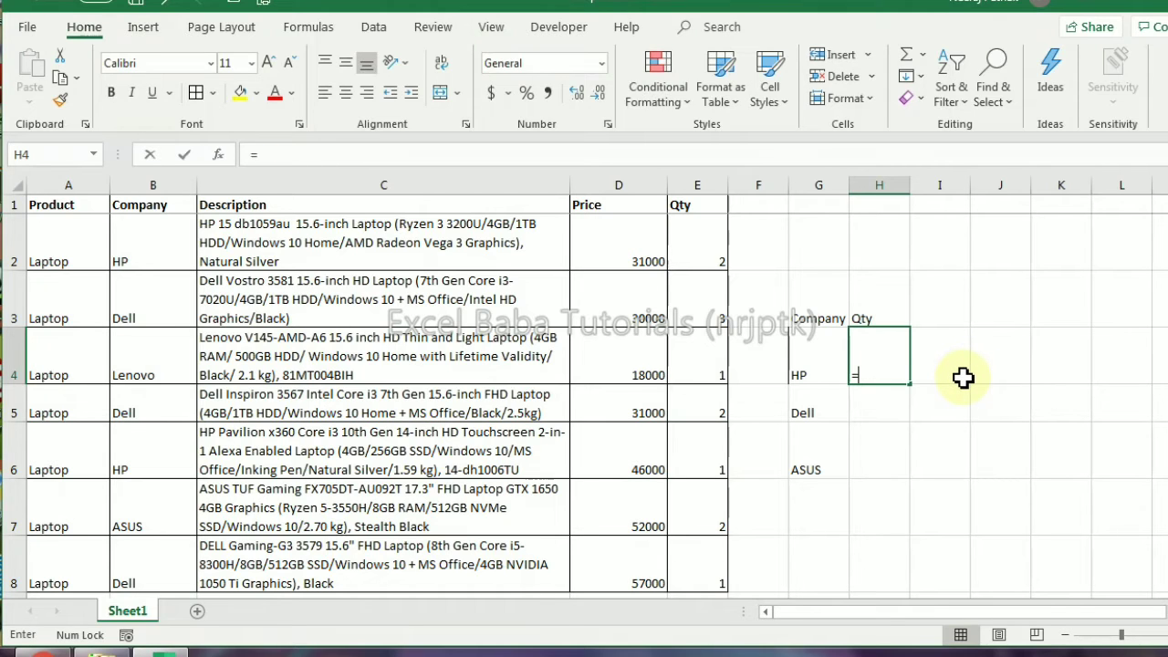
text(pro)
key(Tab)
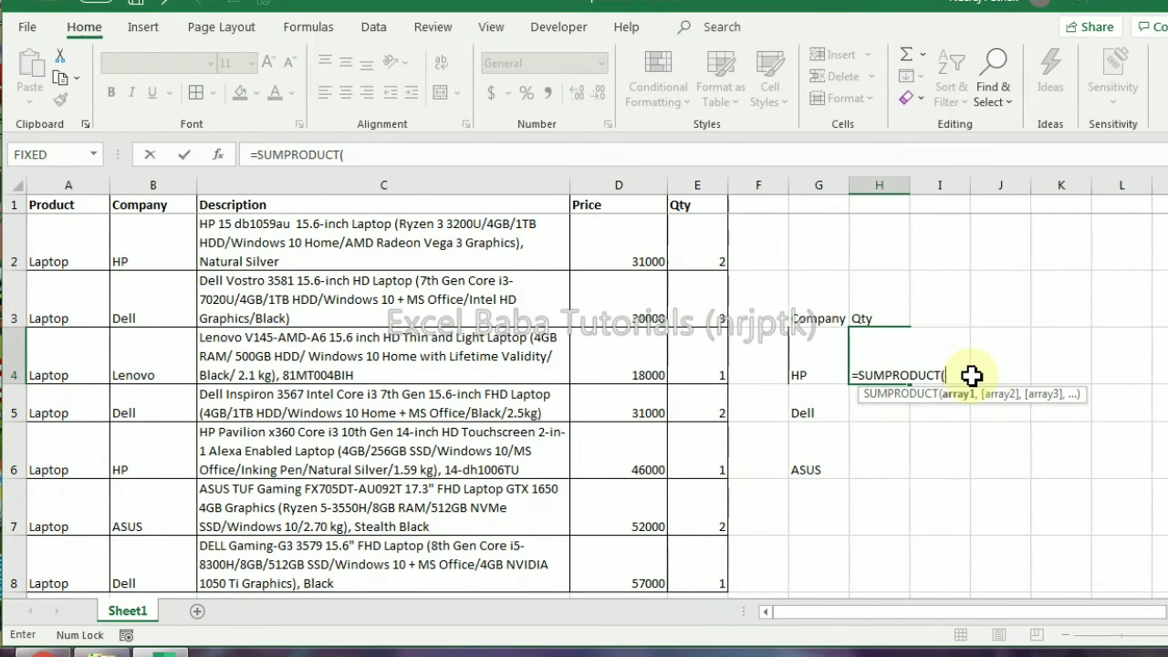
text(--()
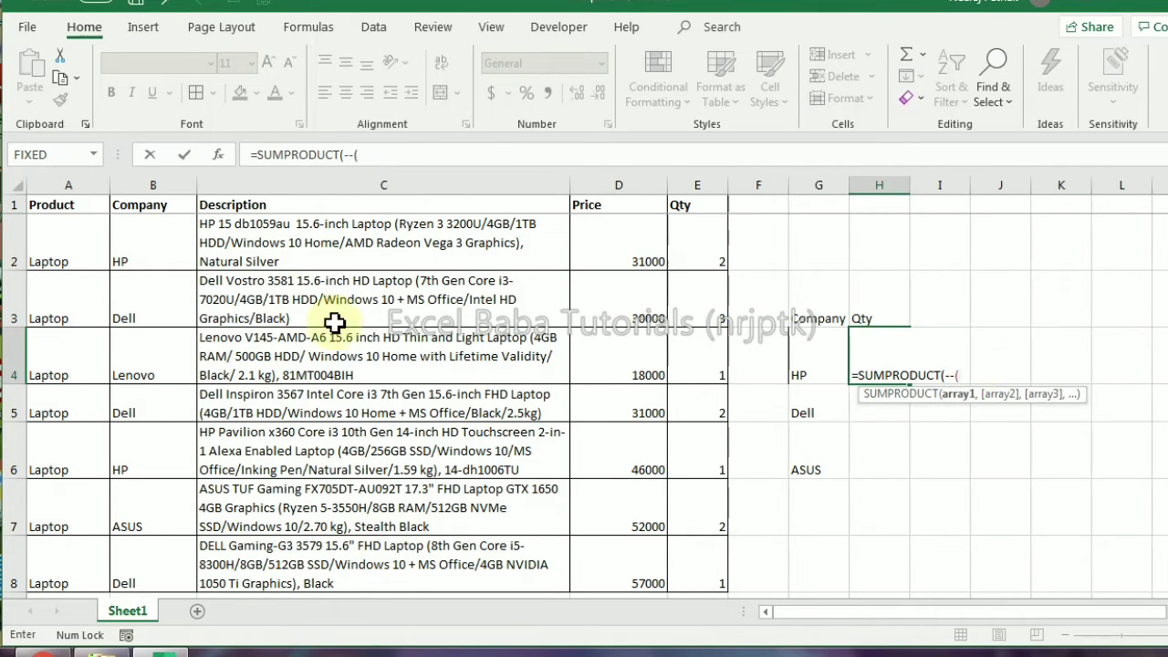
drag(141, 247, 174, 555)
key(F4)
text(=)
click(815, 366)
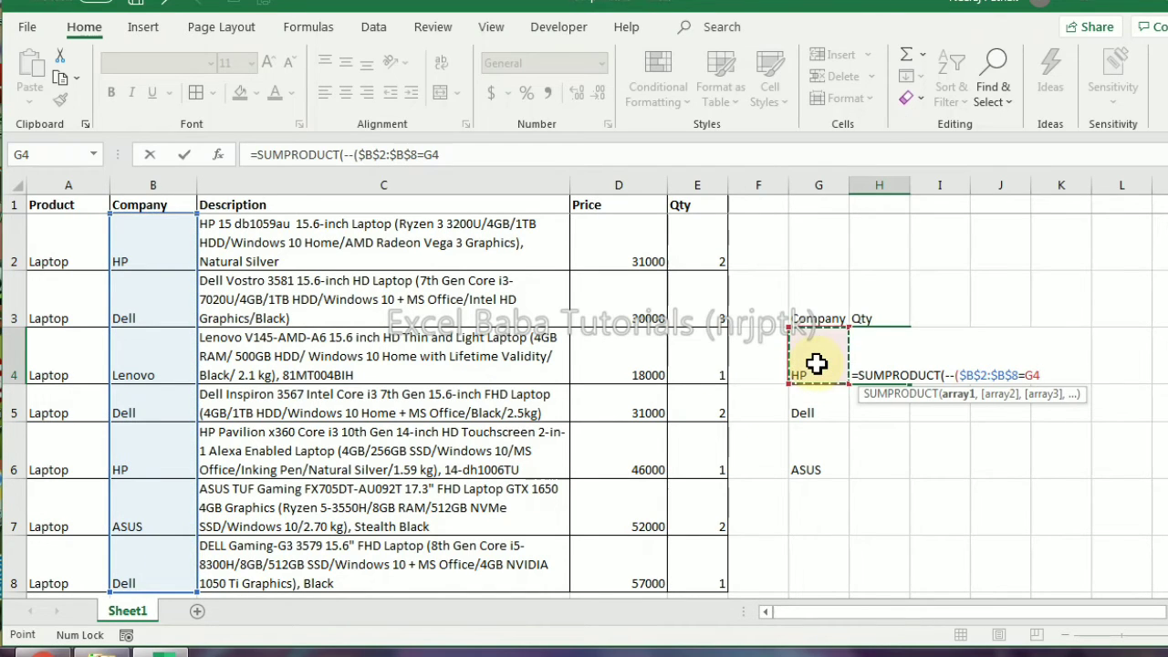
text(),)
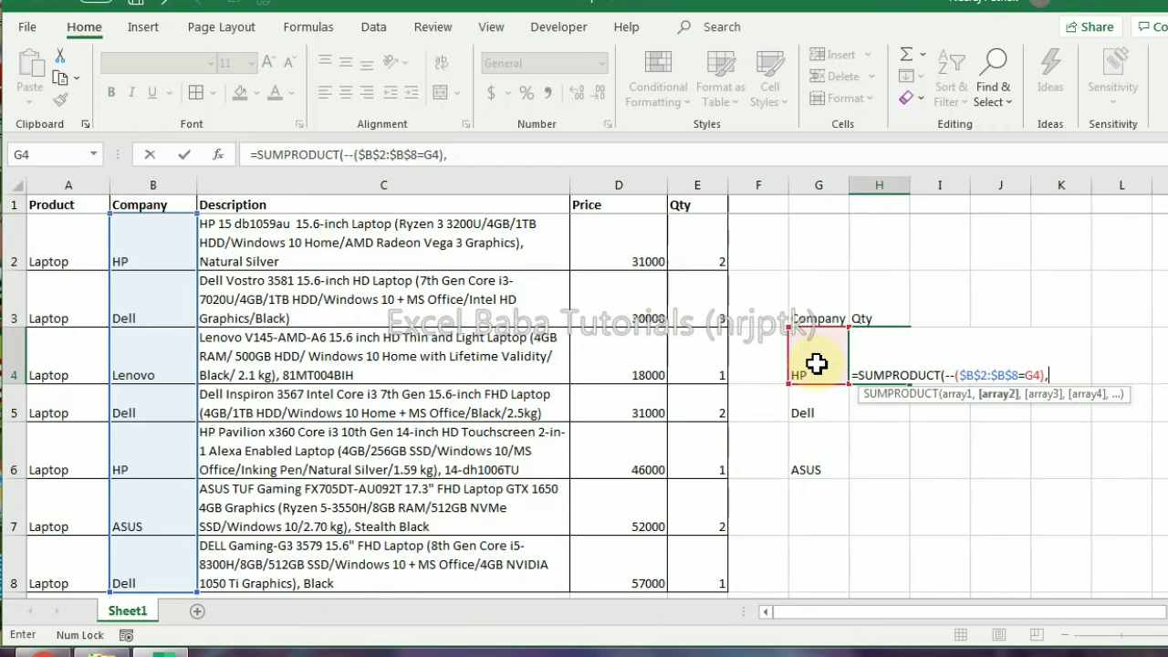
click(697, 250)
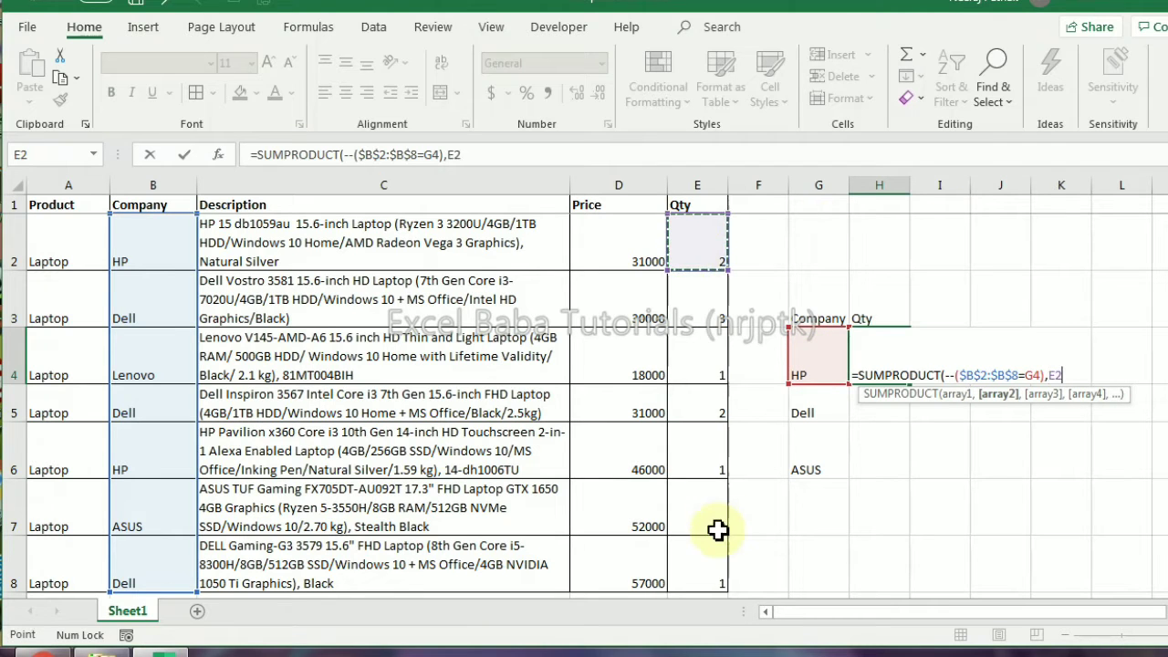
drag(702, 572, 702, 571)
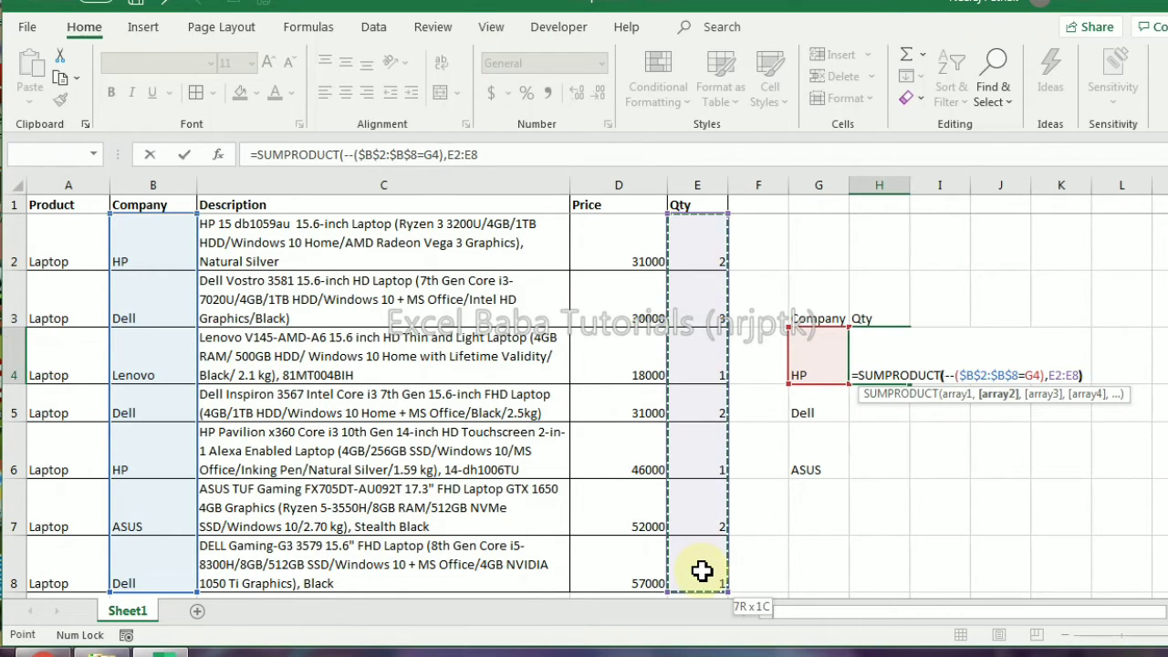
text())
key(Return)
Step: Copy the H4 formula to H5 and H6 and inspect the ranges used in H6
key(Up)
key(ctrl+c)
key(Down)
key(ctrl+v)
key(Down)
key(ctrl+v)
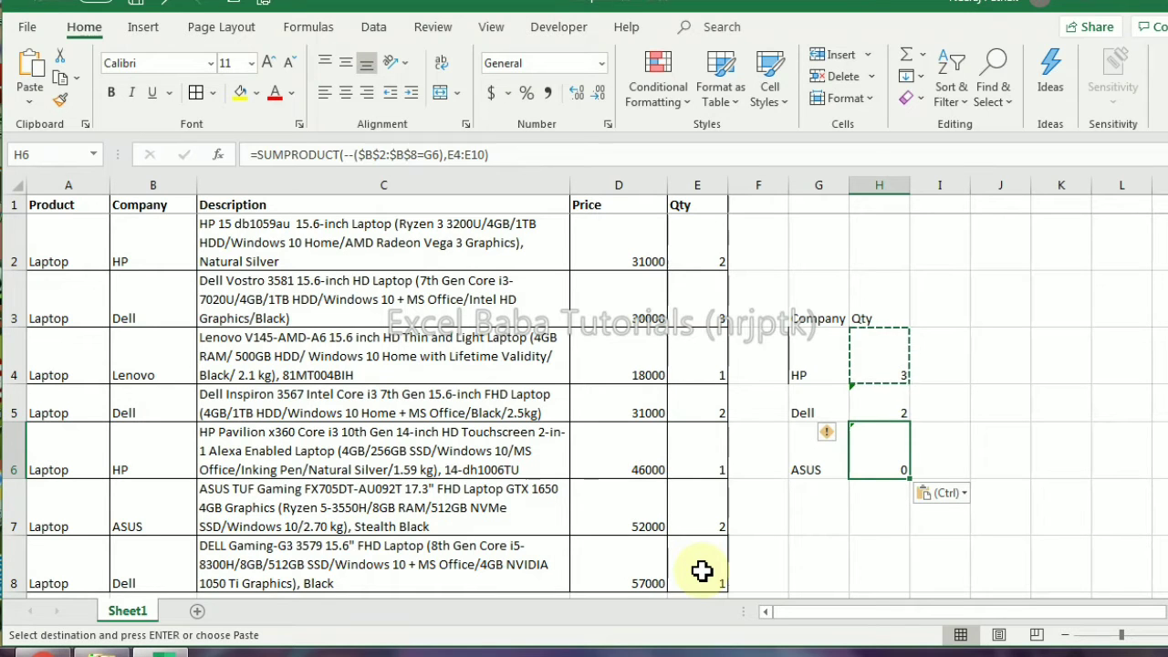
key(F2)
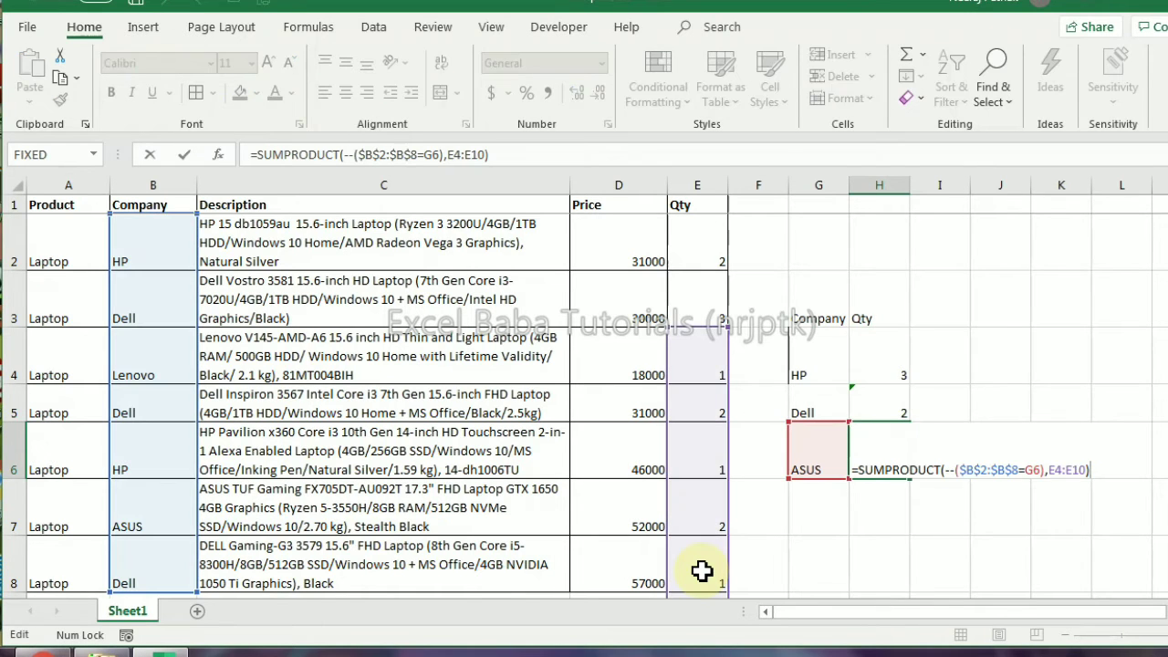
key(Escape)
Step: Make the quantity range in the H4 formula absolute as $E$2:$E$8
click(894, 359)
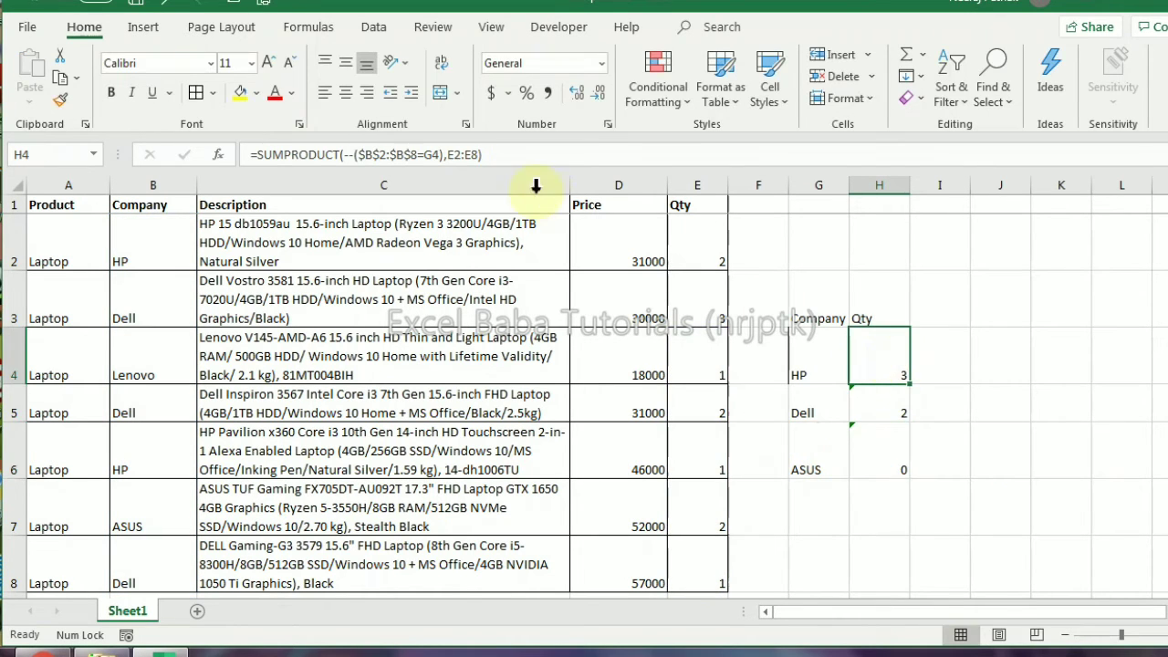
click(456, 154)
drag(448, 155, 478, 155)
key(F4)
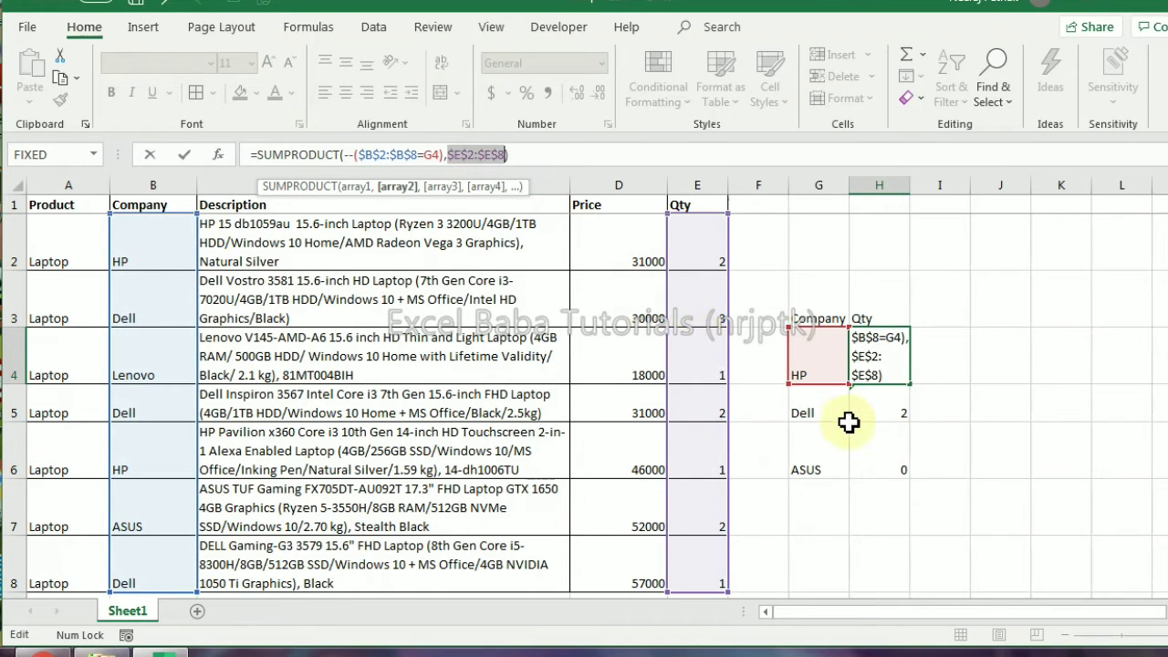
key(Return)
Step: Copy the H4 formula with its absolute ranges to H5:H6 and review the results against the quantities in E2:E8
key(Up)
key(ctrl+c)
key(Down)
key(ctrl+v)
key(Down)
key(ctrl+v)
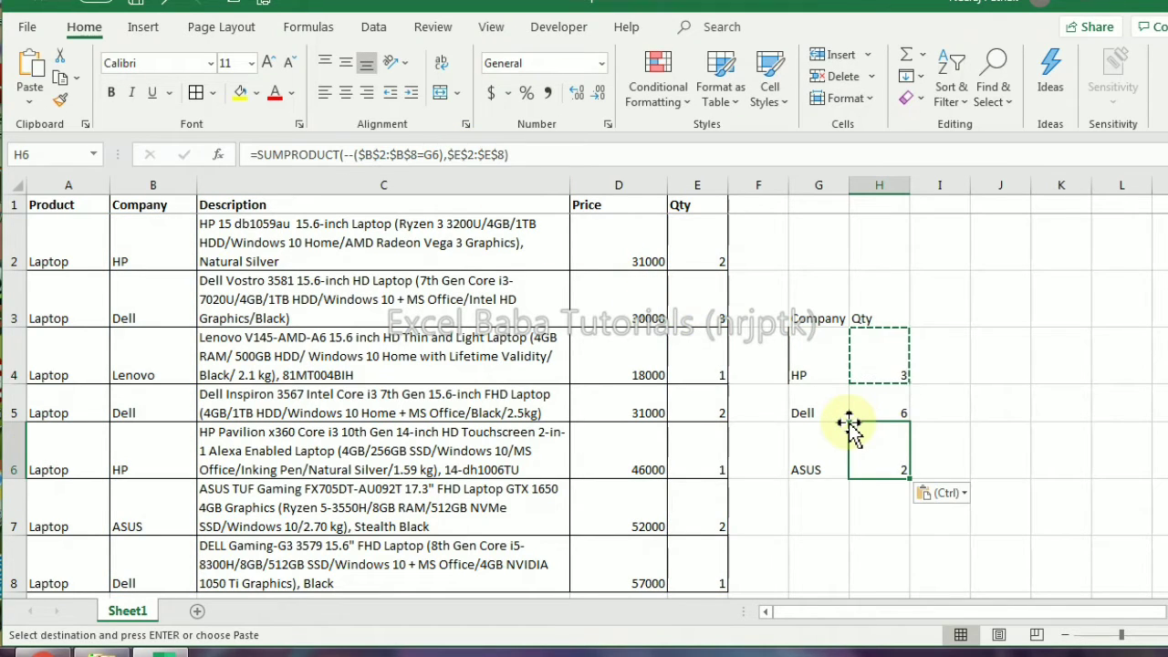
drag(891, 365, 889, 461)
click(682, 240)
shift+click(704, 559)
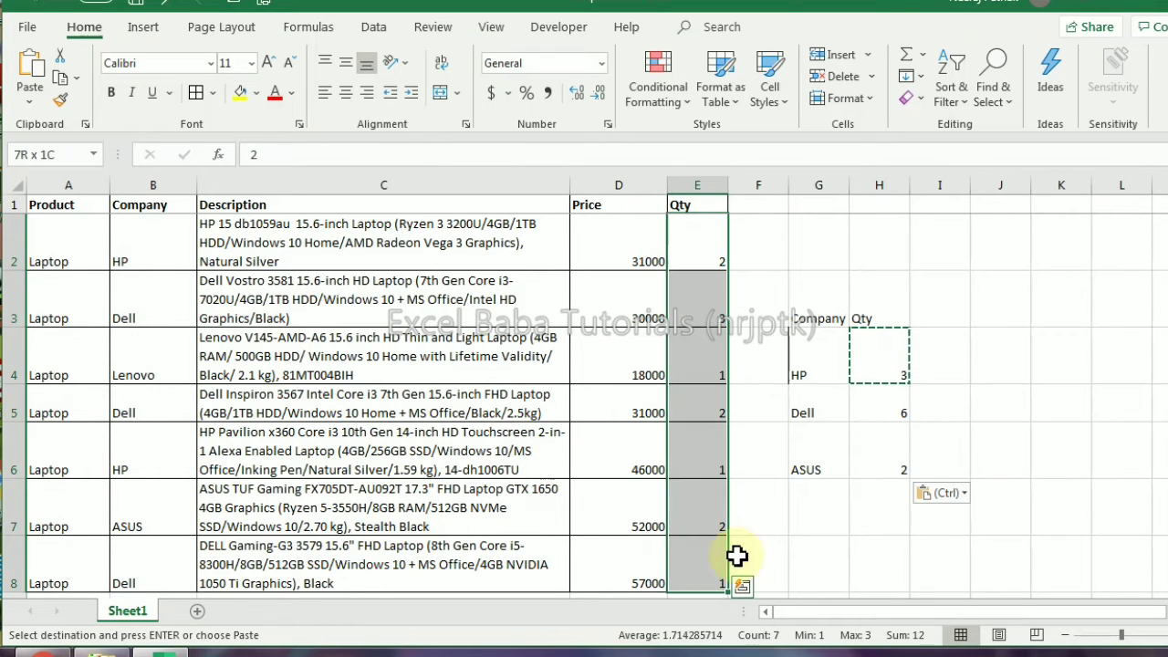
Step: Add the company Lenovo in G7 and fill the quantity formula down into H7
click(150, 371)
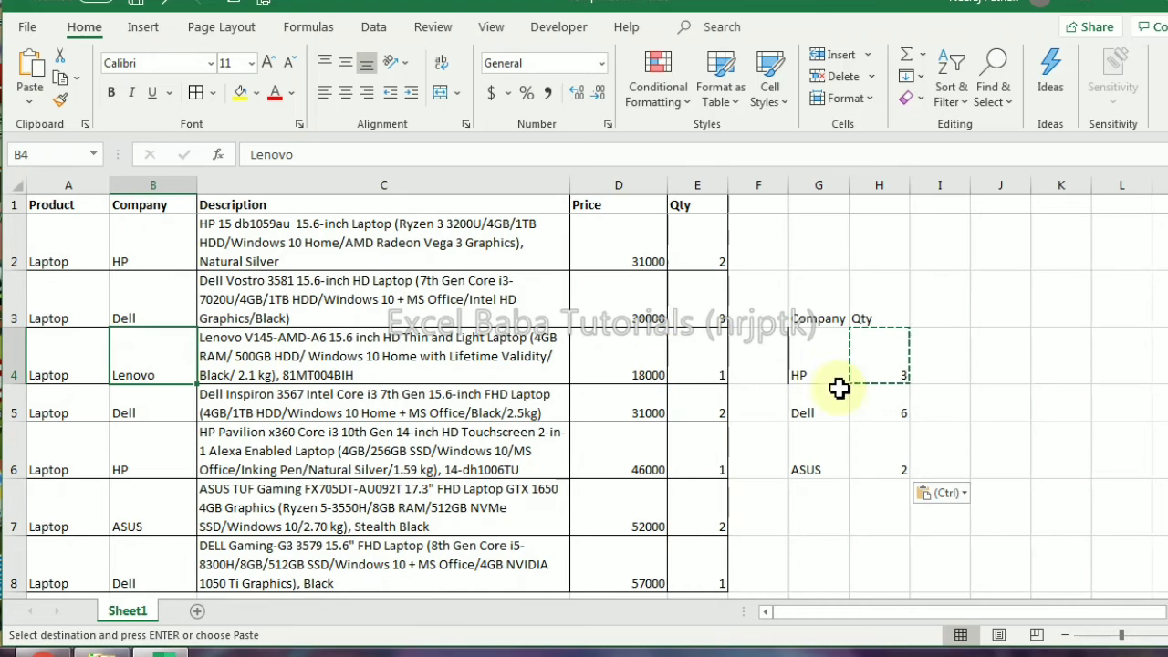
click(813, 498)
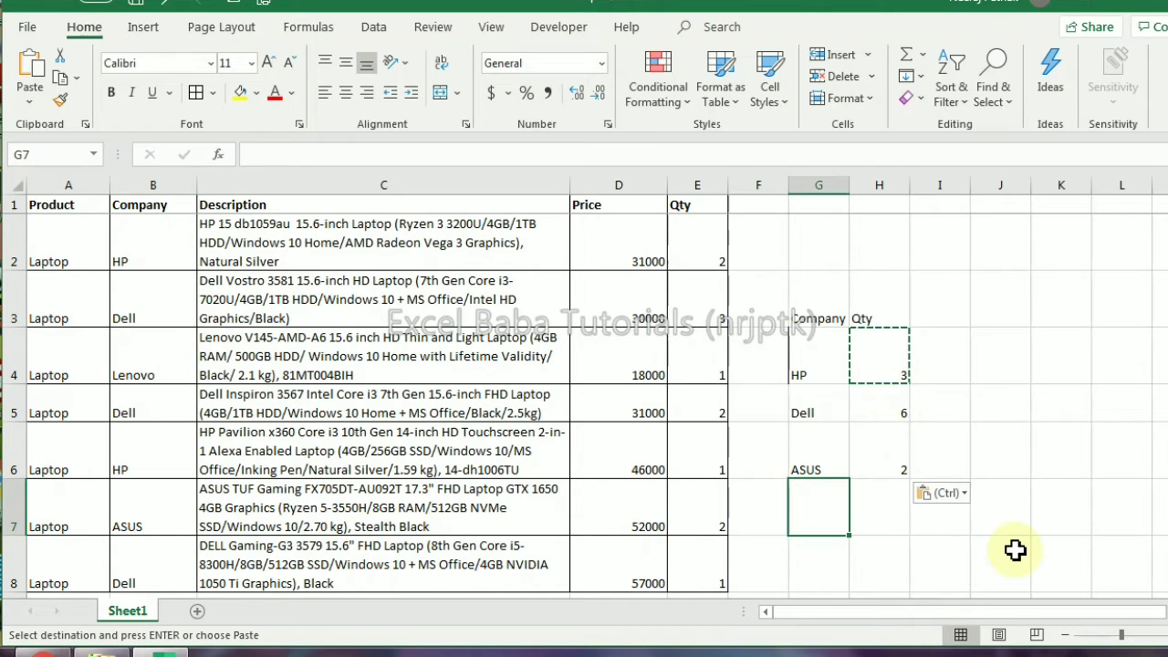
text(Lenovo)
key(Tab)
key(ctrl+d)
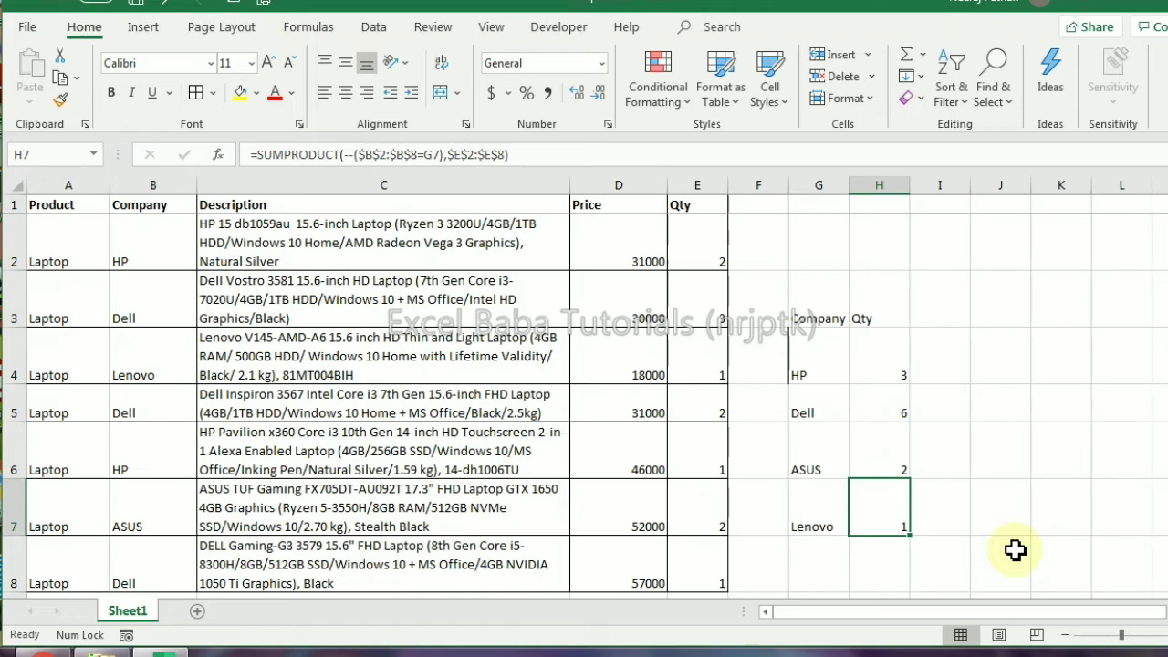
Step: Enter the formula =SUMPRODUCT(($B$2:$B$8=G4)*E2:E8) in I4, using multiplication instead of the double minus
key(Up)
key(Up)
key(Up)
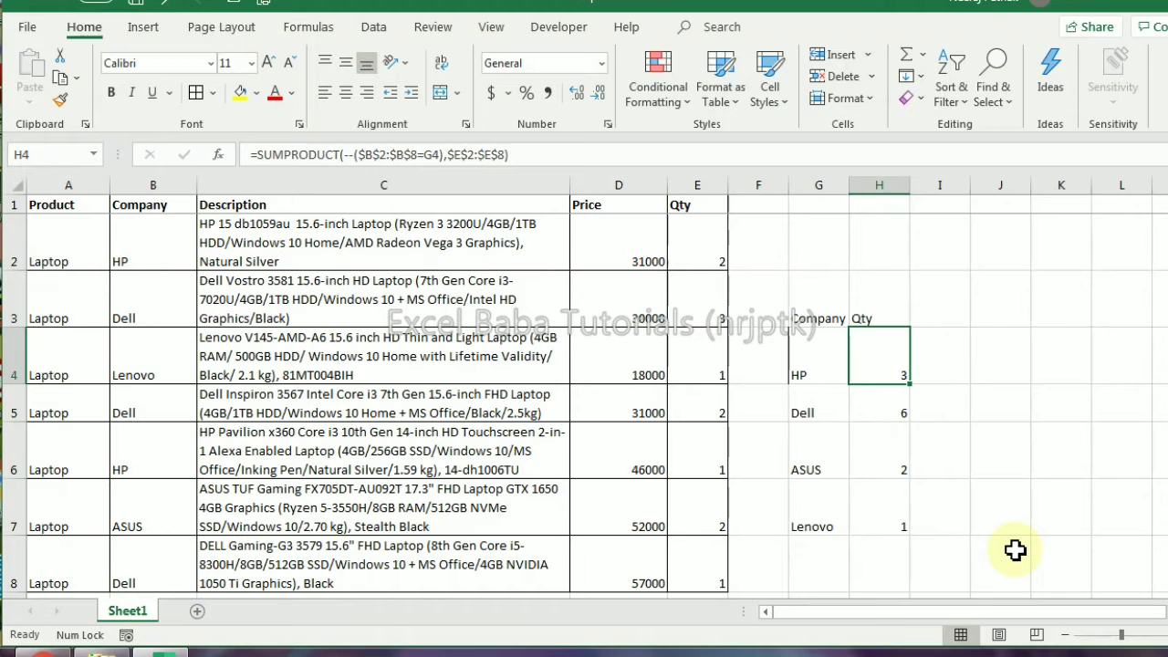
key(Right)
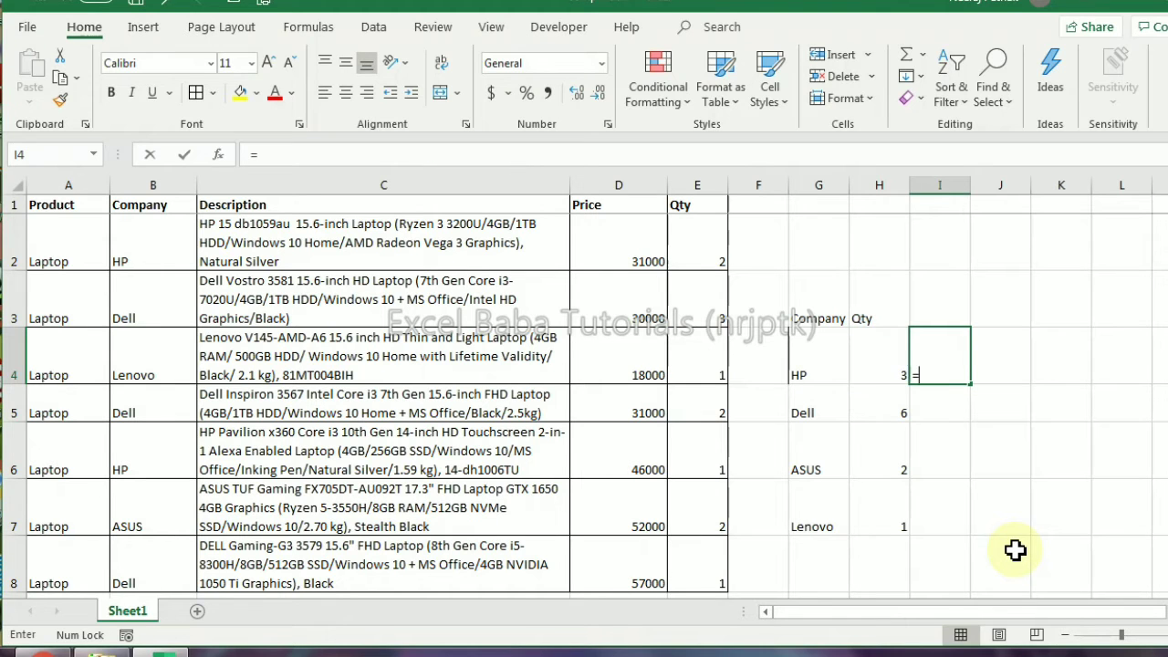
text(=sumpr)
key(Tab)
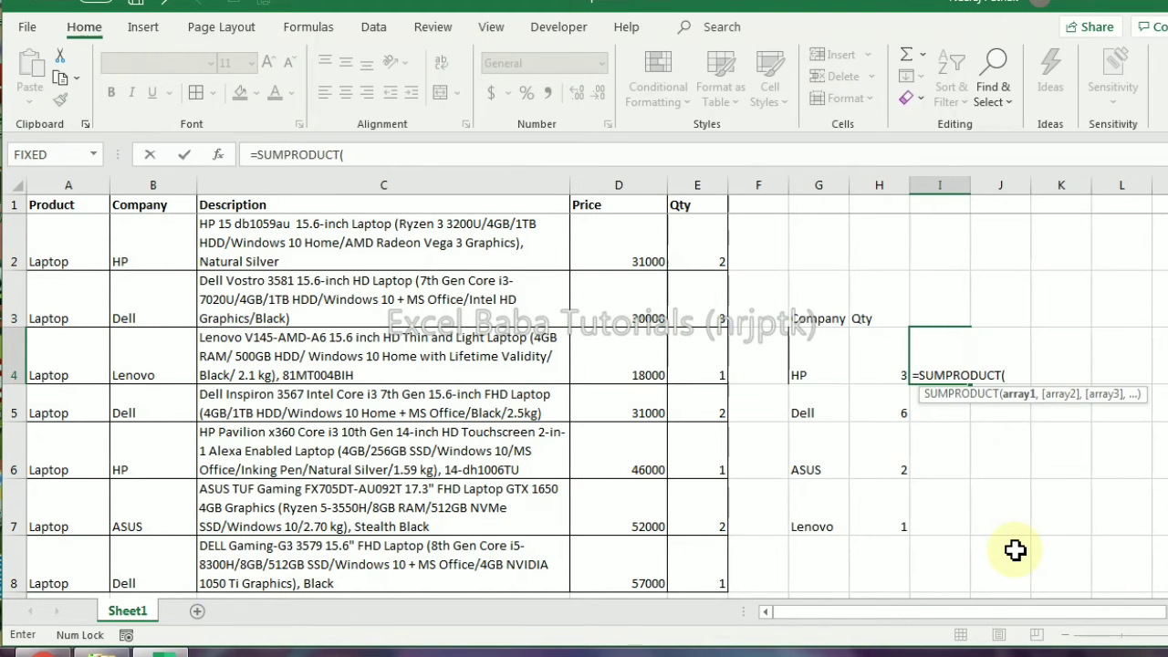
text(()
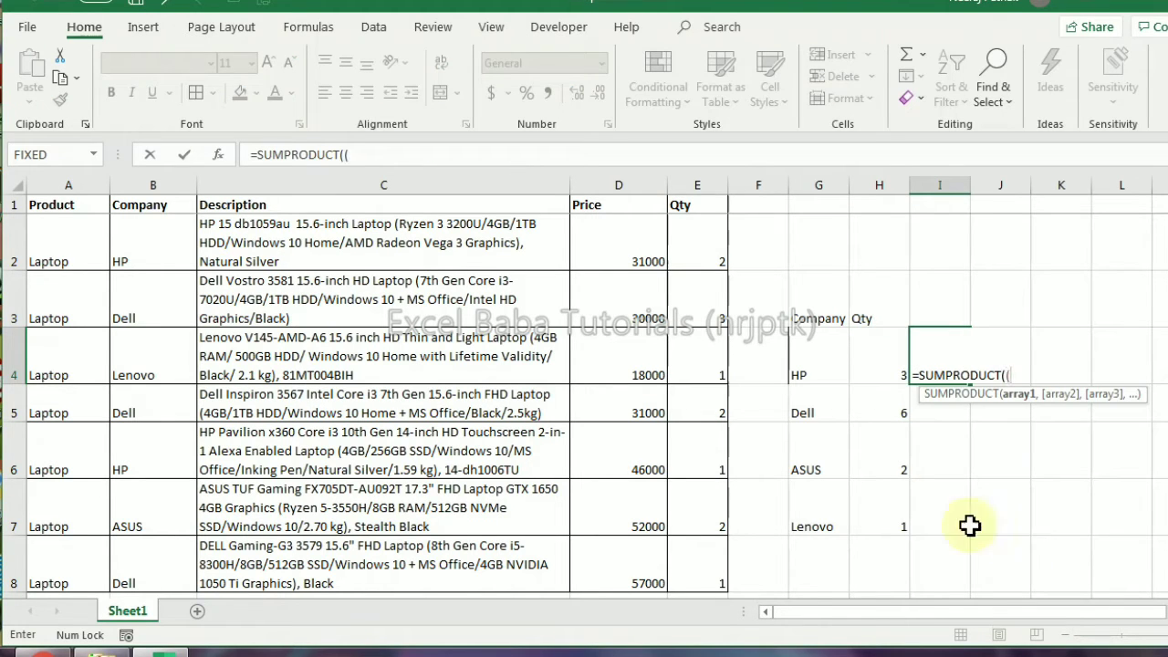
click(157, 245)
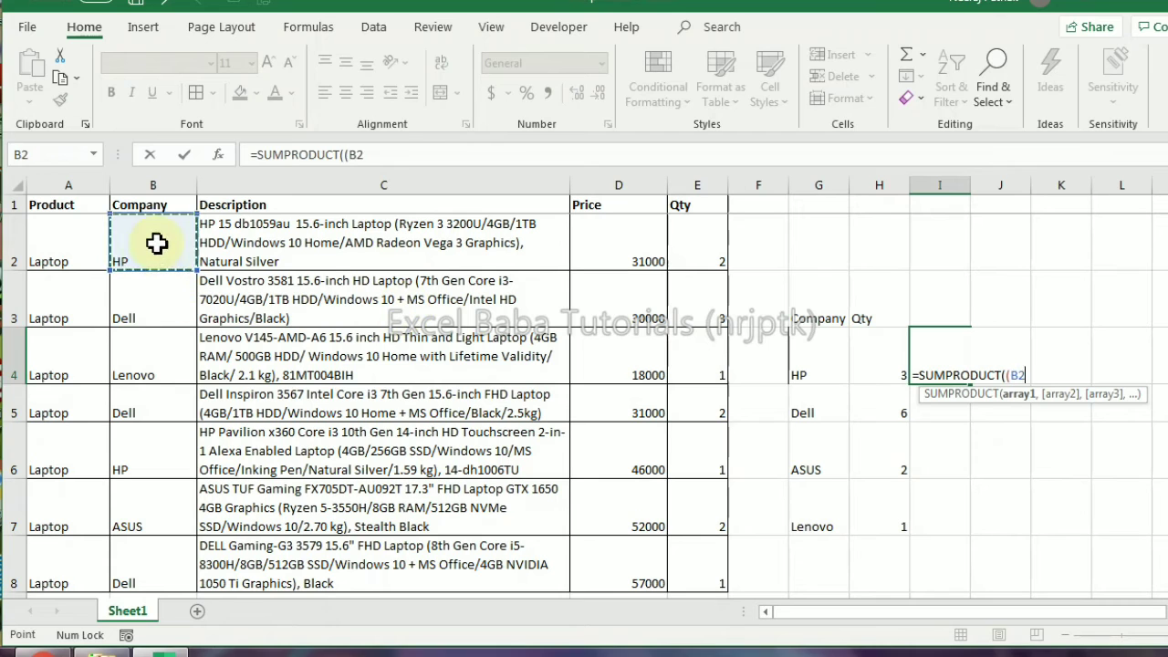
shift+click(165, 570)
key(F4)
text(=)
click(810, 359)
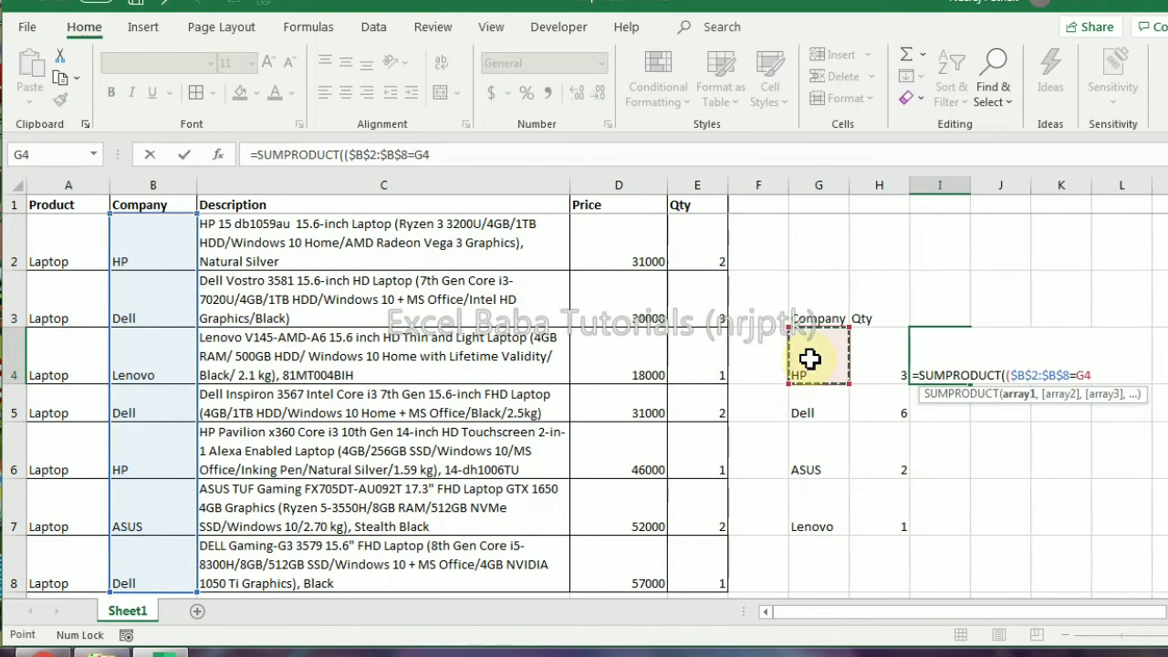
text()*)
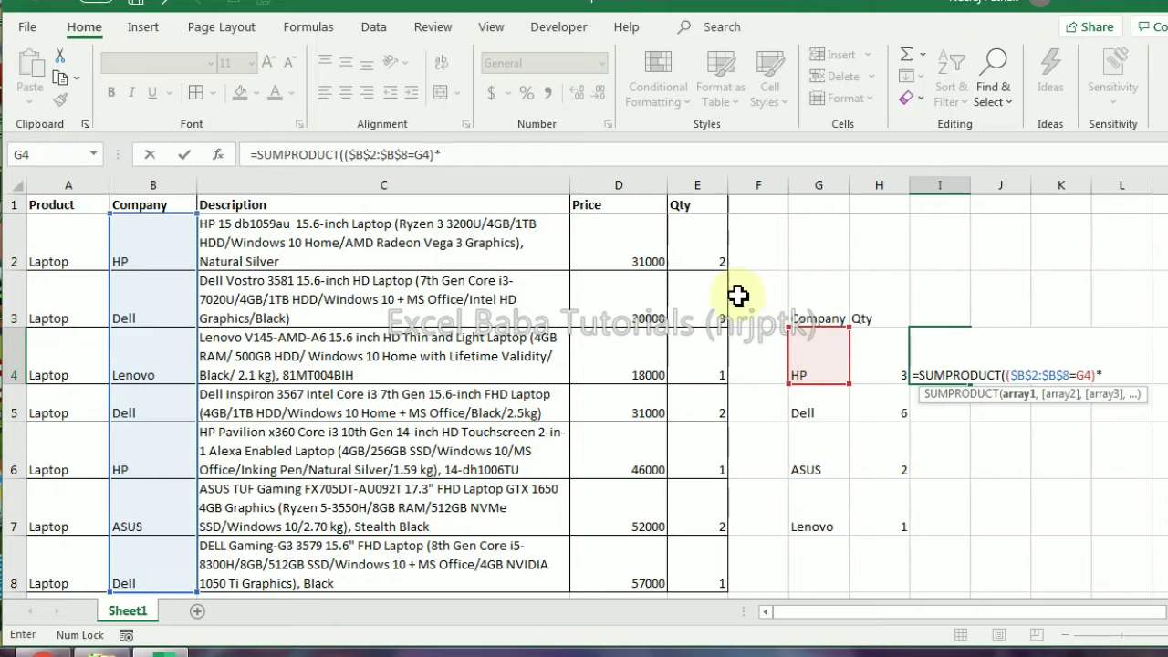
drag(701, 243, 708, 560)
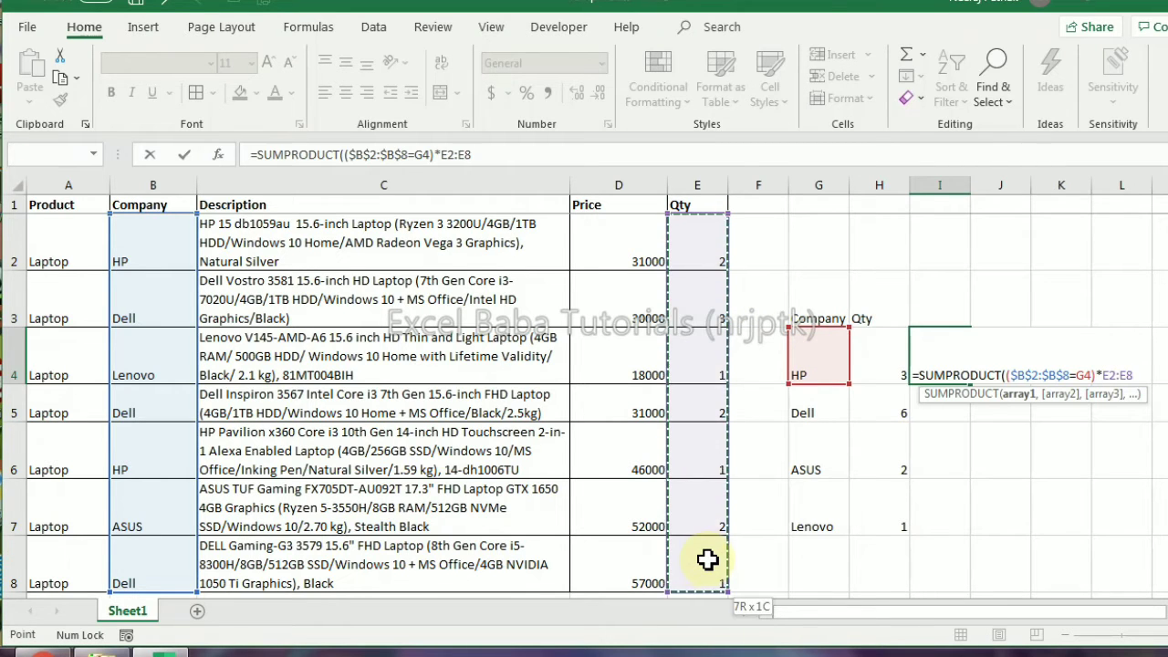
key(ctrl+Return)
Step: Copy the I4 formula down to I5, I6 and I7
key(ctrl+c)
key(Down)
key(ctrl+v)
key(Down)
key(ctrl+v)
key(Down)
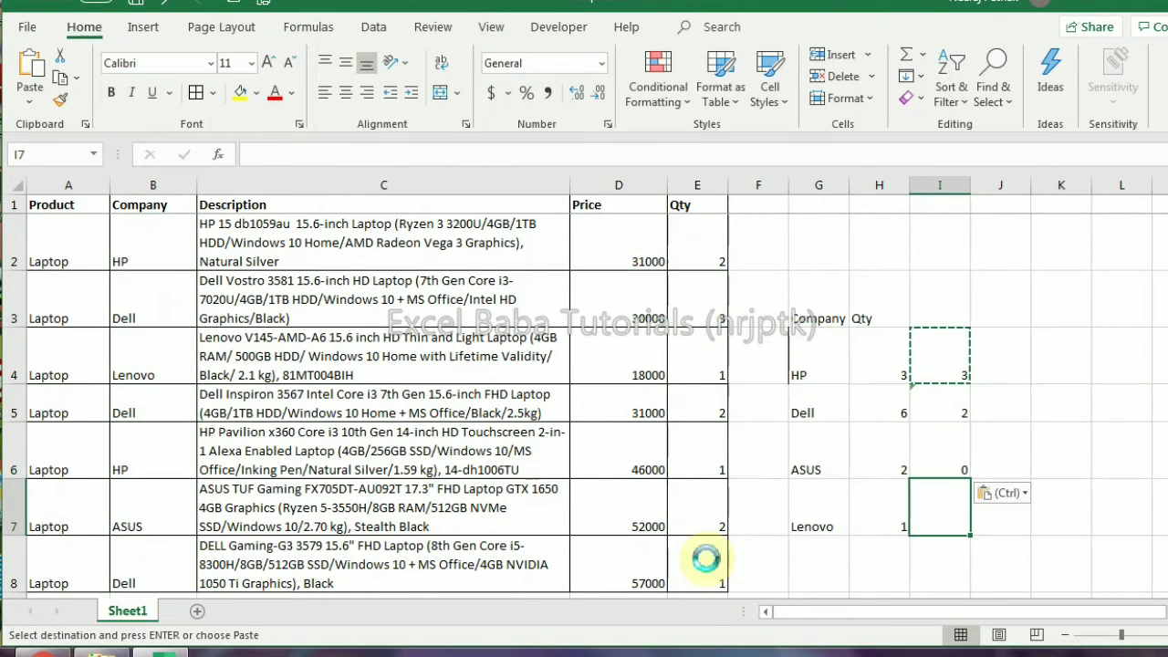
key(ctrl+v)
Step: Make the quantity range in the I4 formula absolute as $E$2:$E$8
key(Up)
key(Up)
key(Up)
key(Escape)
key(F2)
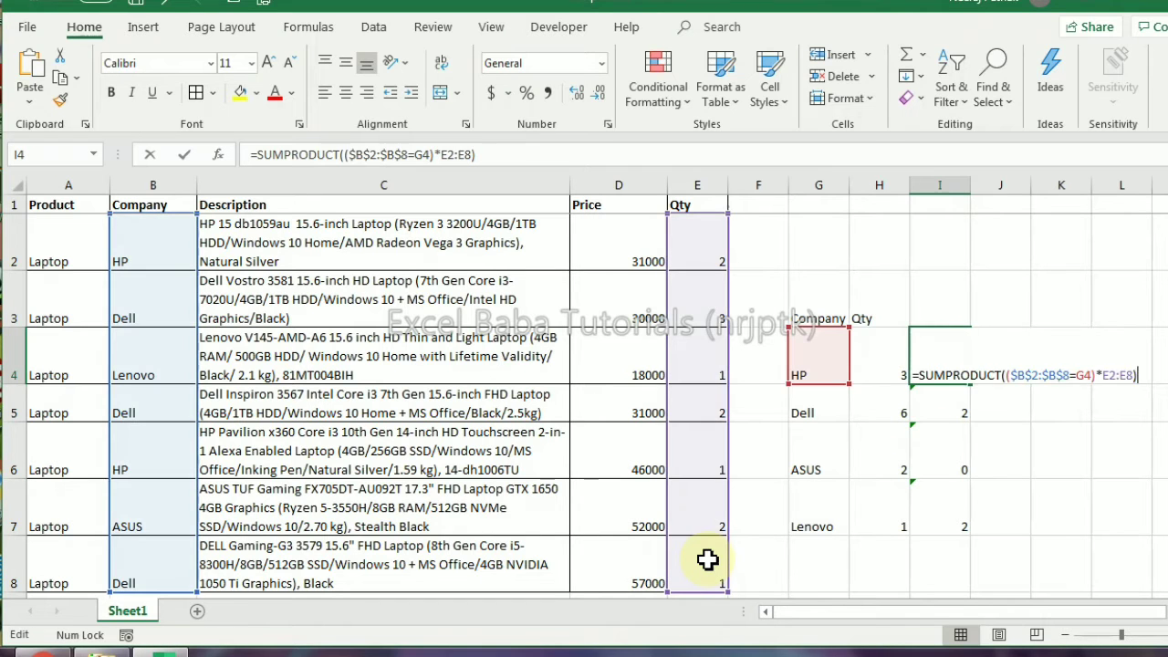
key(Left)
key(F4)
key(Left)
key(Left)
key(Left)
key(Left)
key(Left)
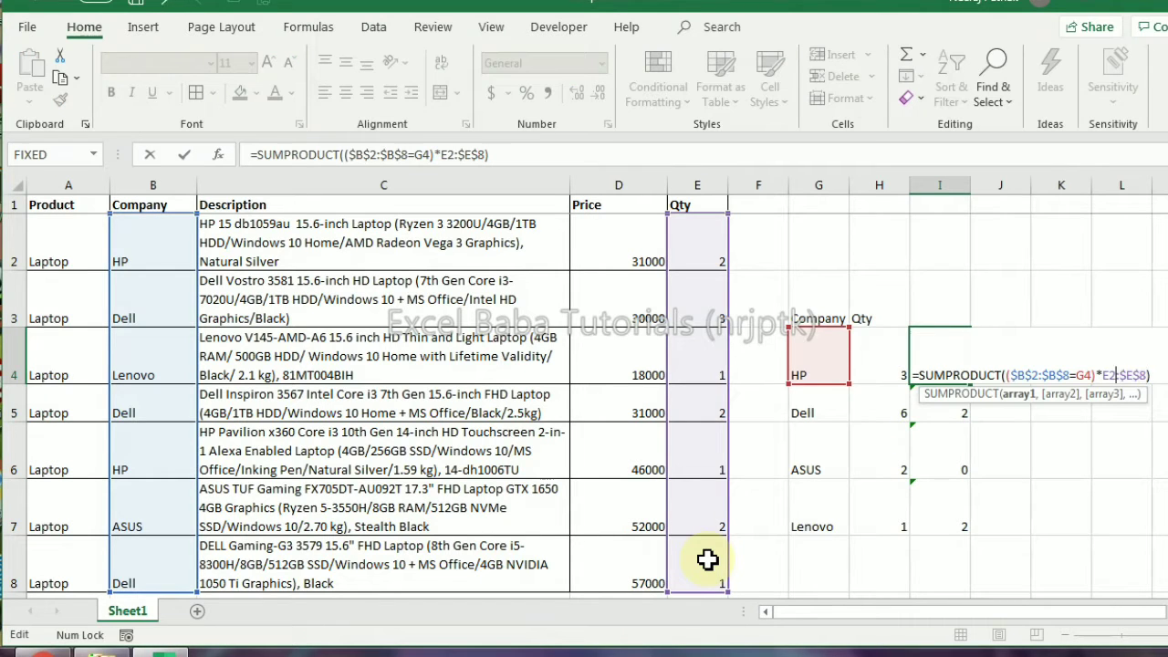
key(F4)
key(ctrl+Return)
Step: Copy the I4 formula with its absolute quantity range to I5:I7 for the remaining companies
key(ctrl+c)
key(Down)
key(shift+Down)
key(shift+Down)
key(ctrl+v)
key(Up)
key(Down)
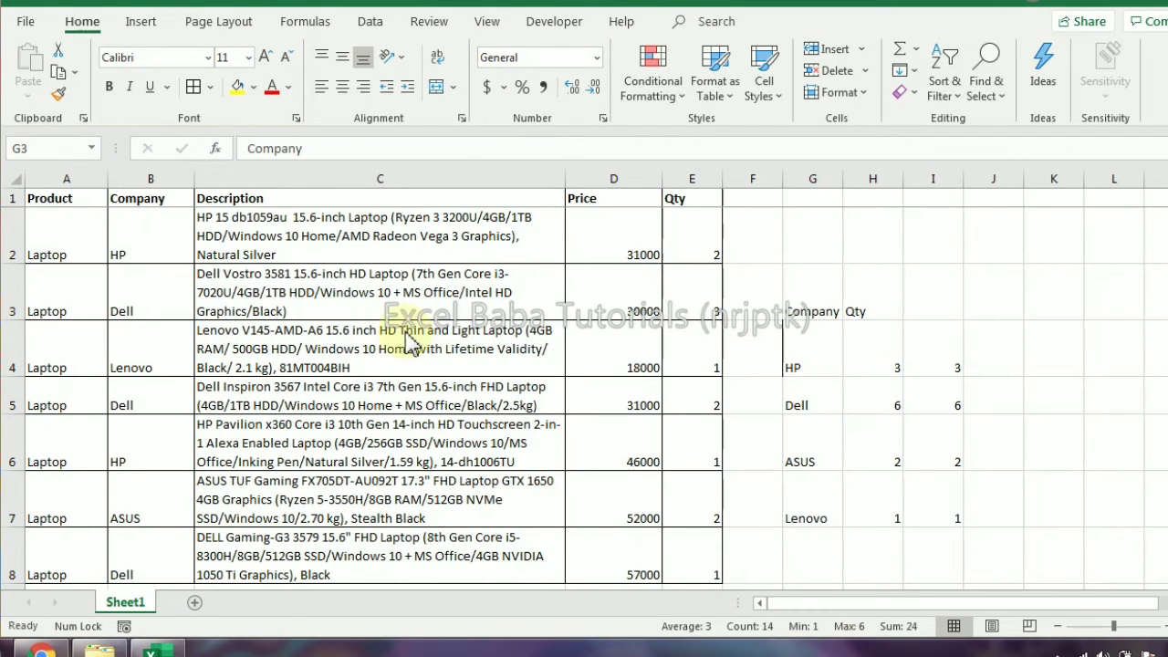
click(811, 349)
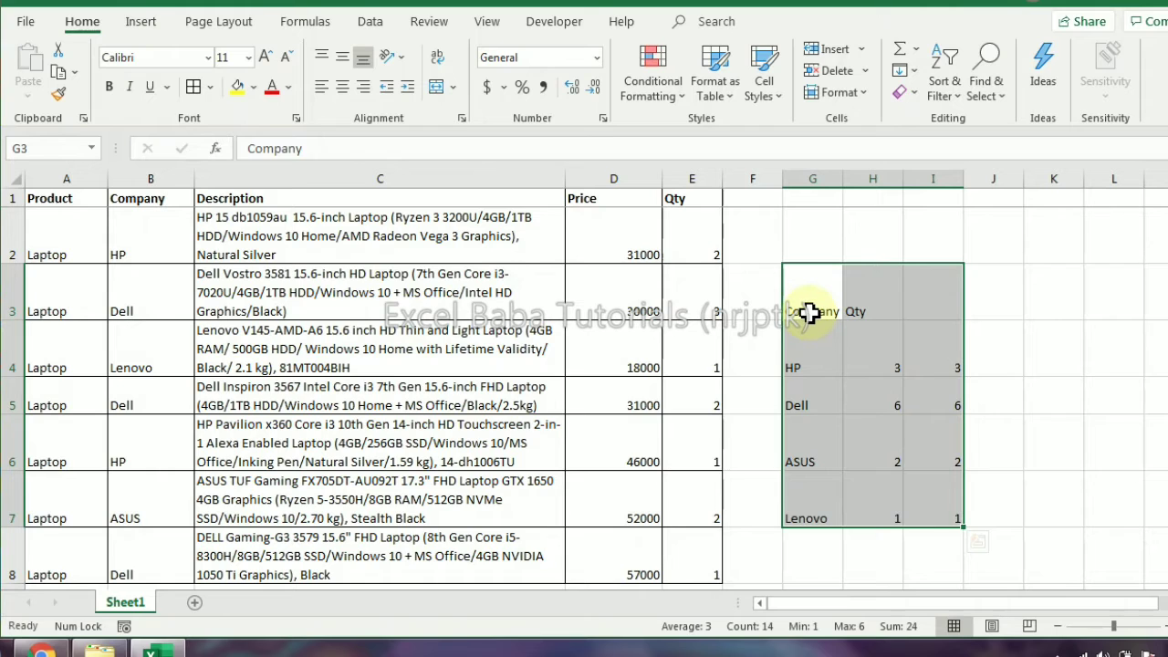
Step: Clear the company summary in G3:I7 and enter the heading Feature in H3
key(Delete)
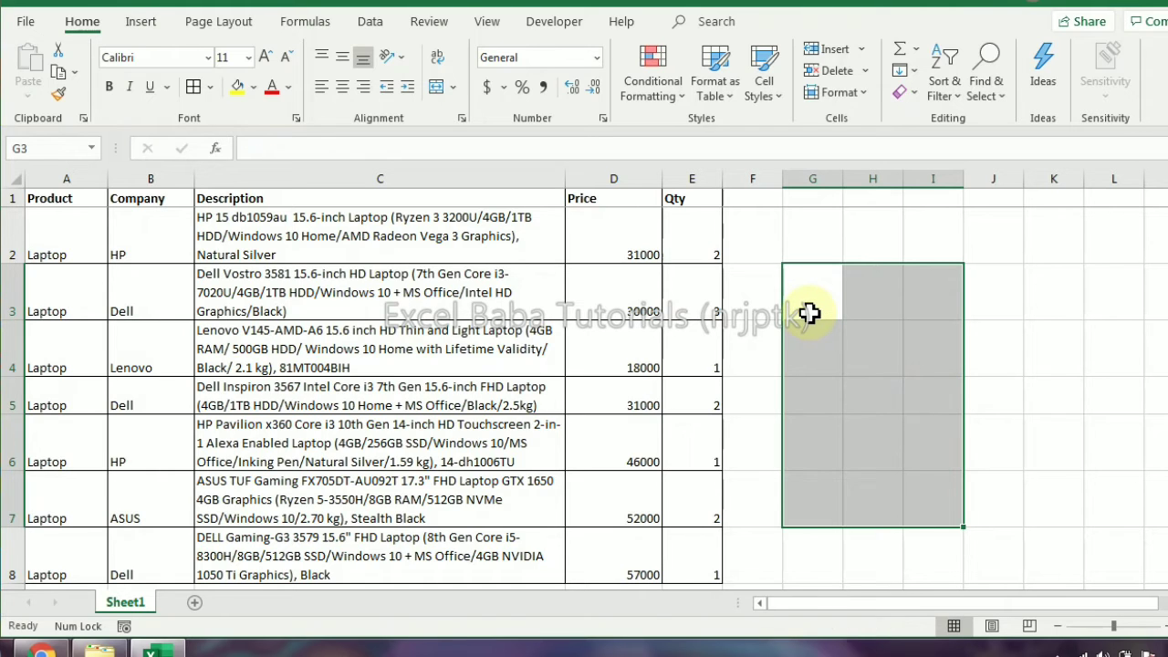
click(873, 305)
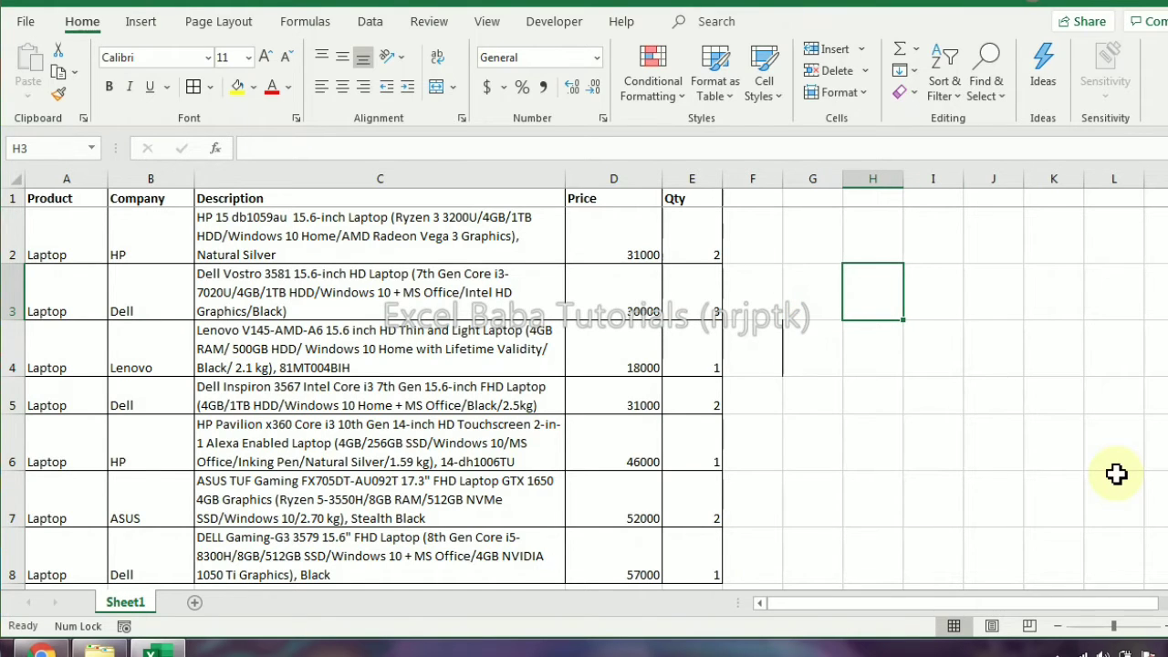
text(Feature)
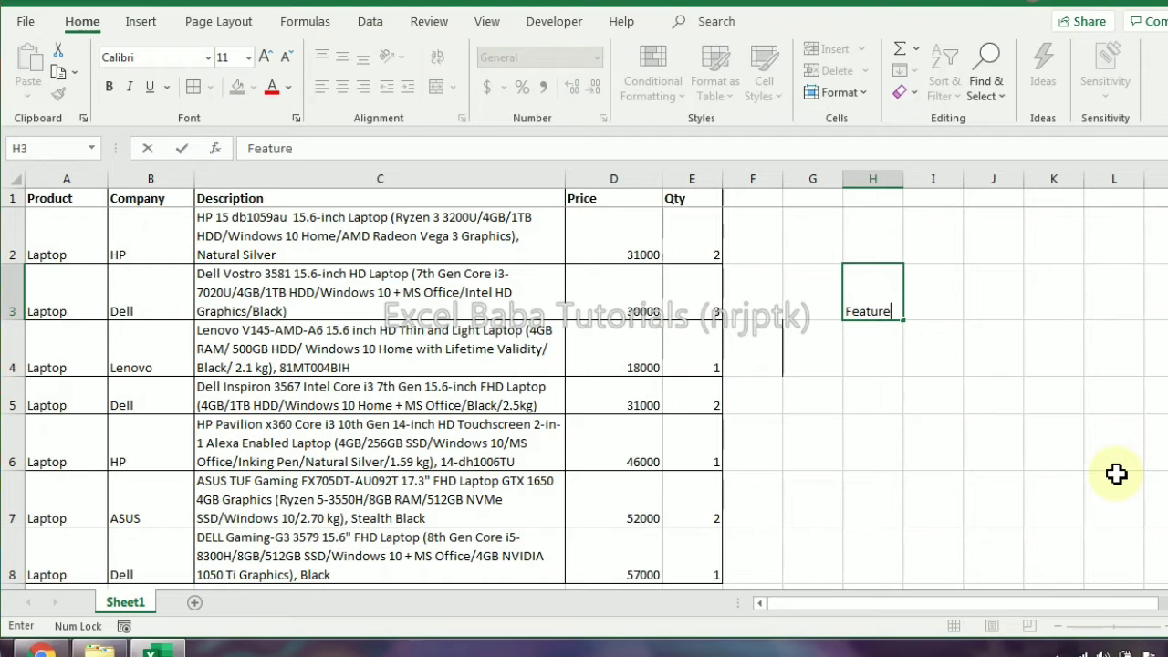
key(Return)
Step: List the features 1 TB HDD, Windows, 4 GB RAM and MS Office in H4:H7
text(1 TB HDD)
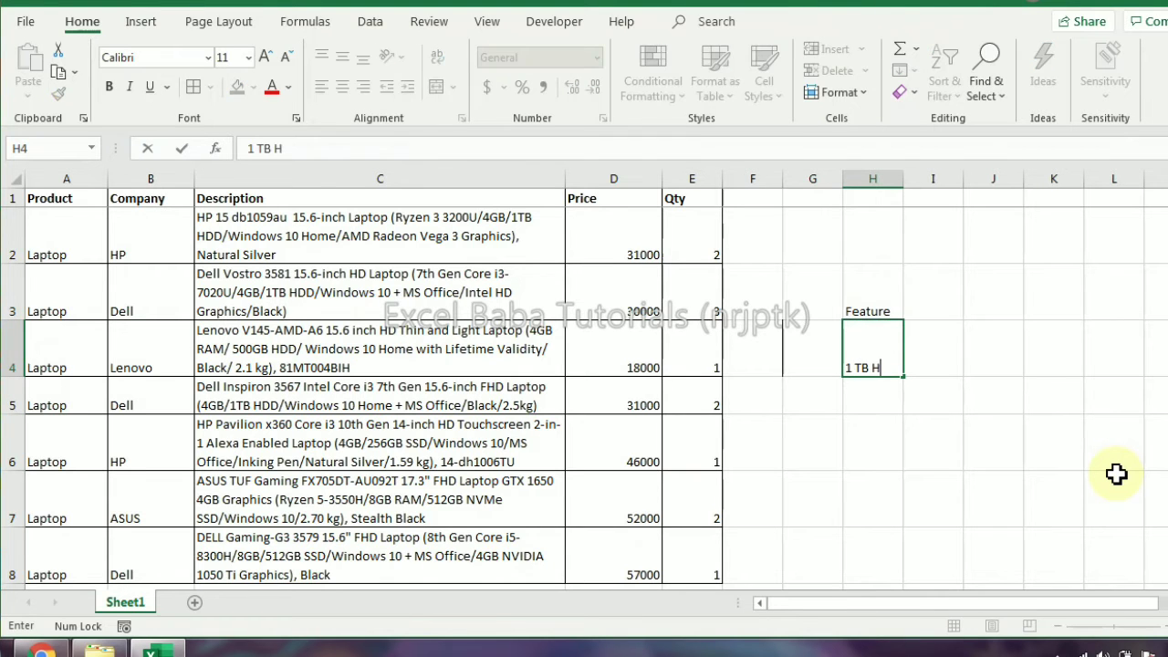
key(Return)
text(Windows)
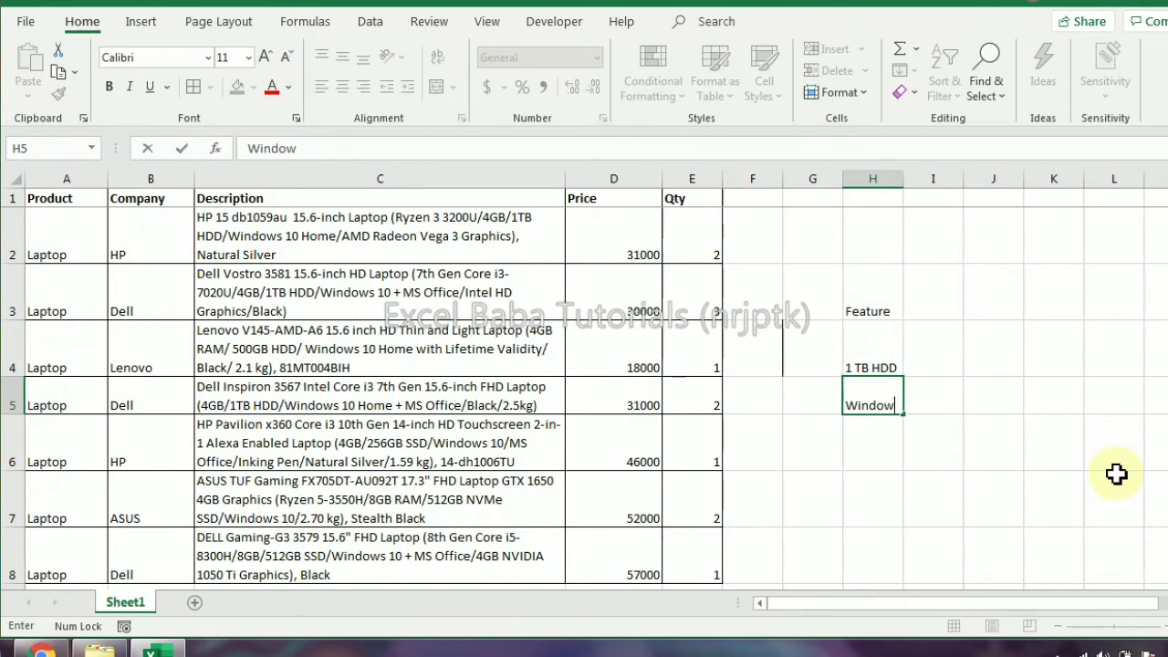
key(Return)
text(4 )
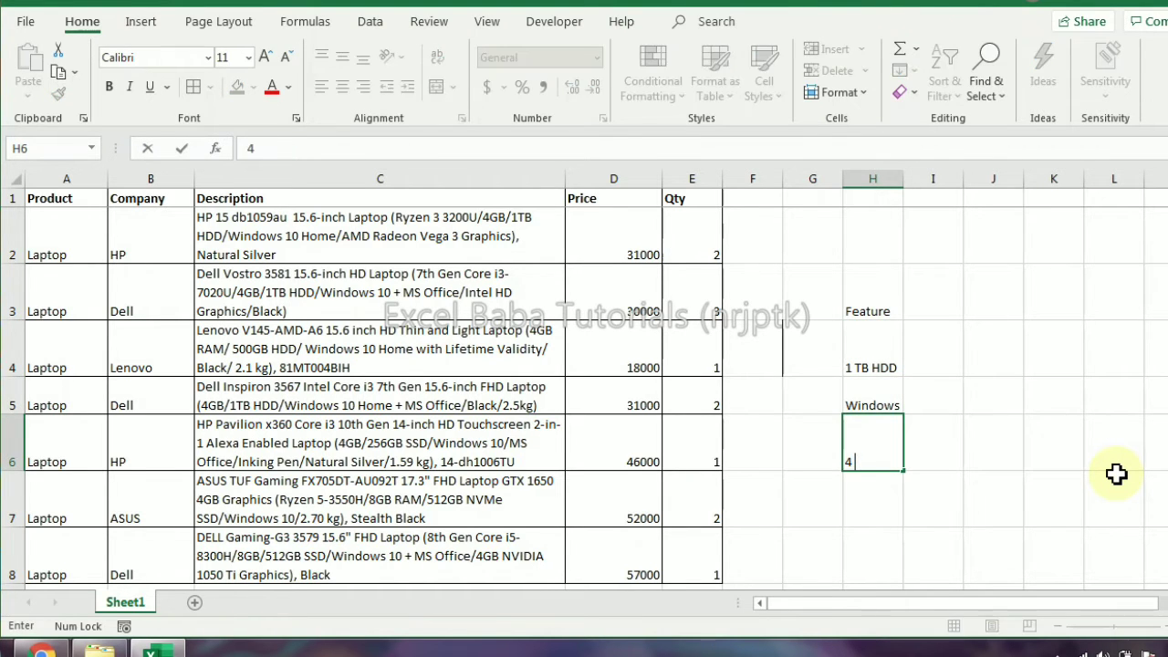
text(GB RAM)
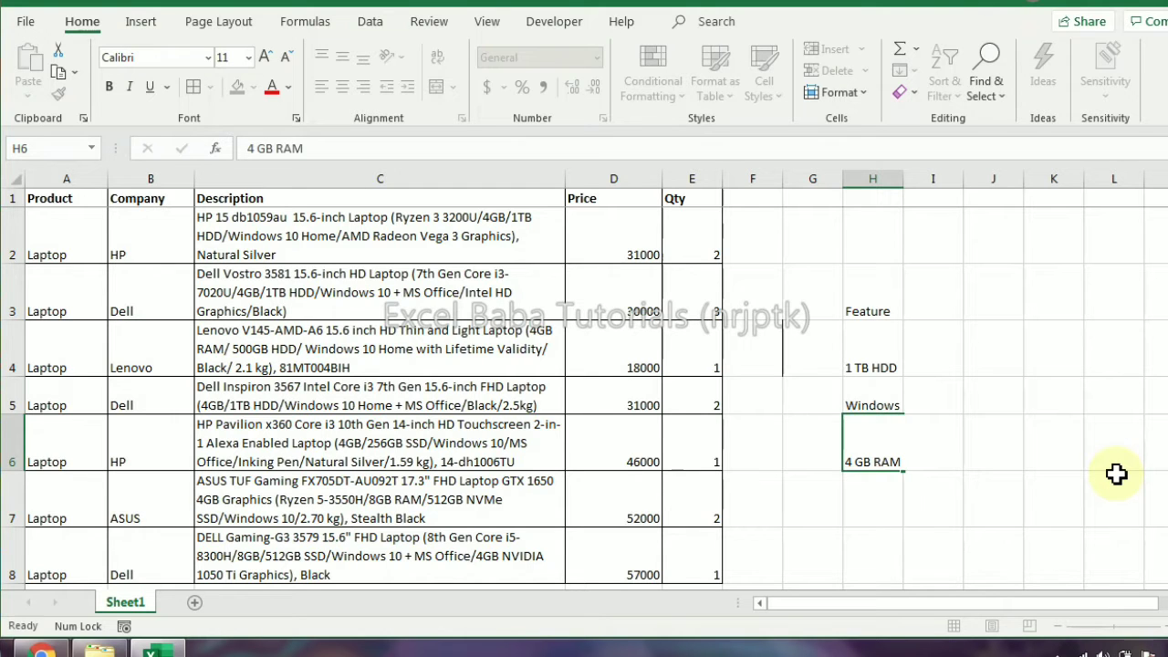
key(Return)
text(MS Office)
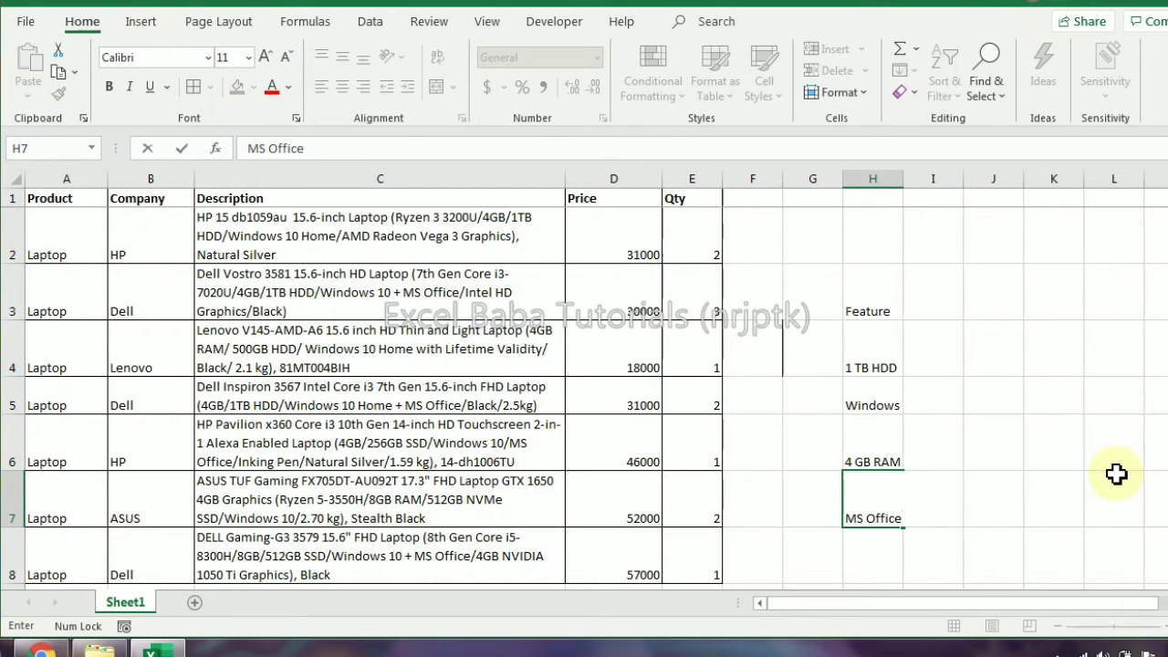
key(Return)
key(Up)
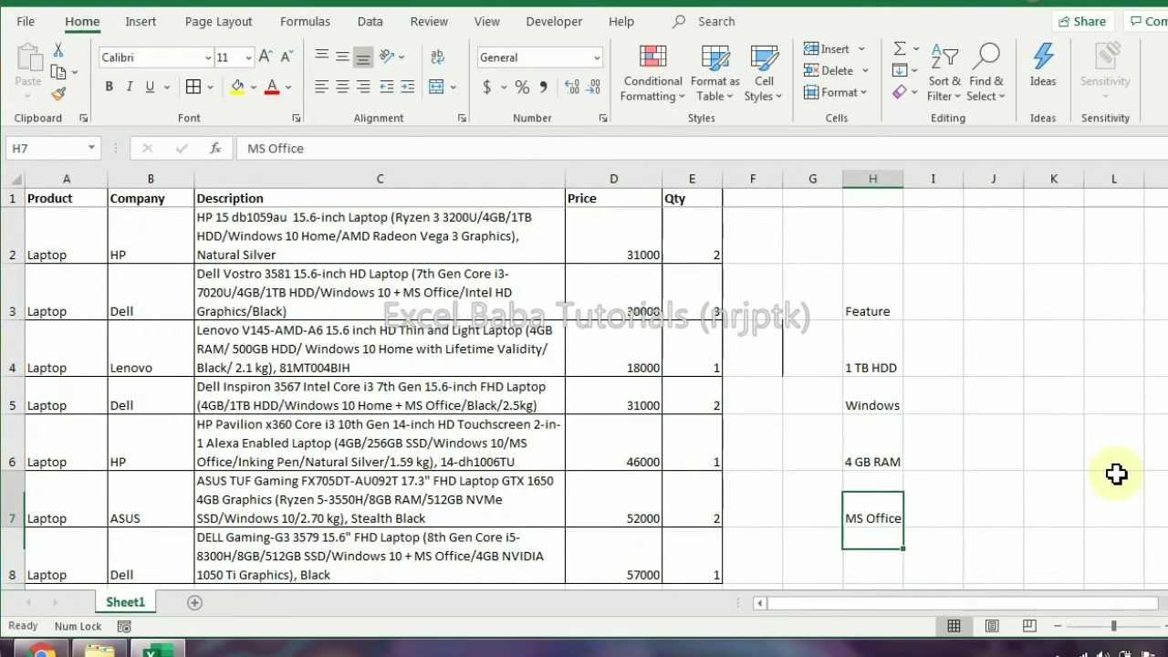
key(Up)
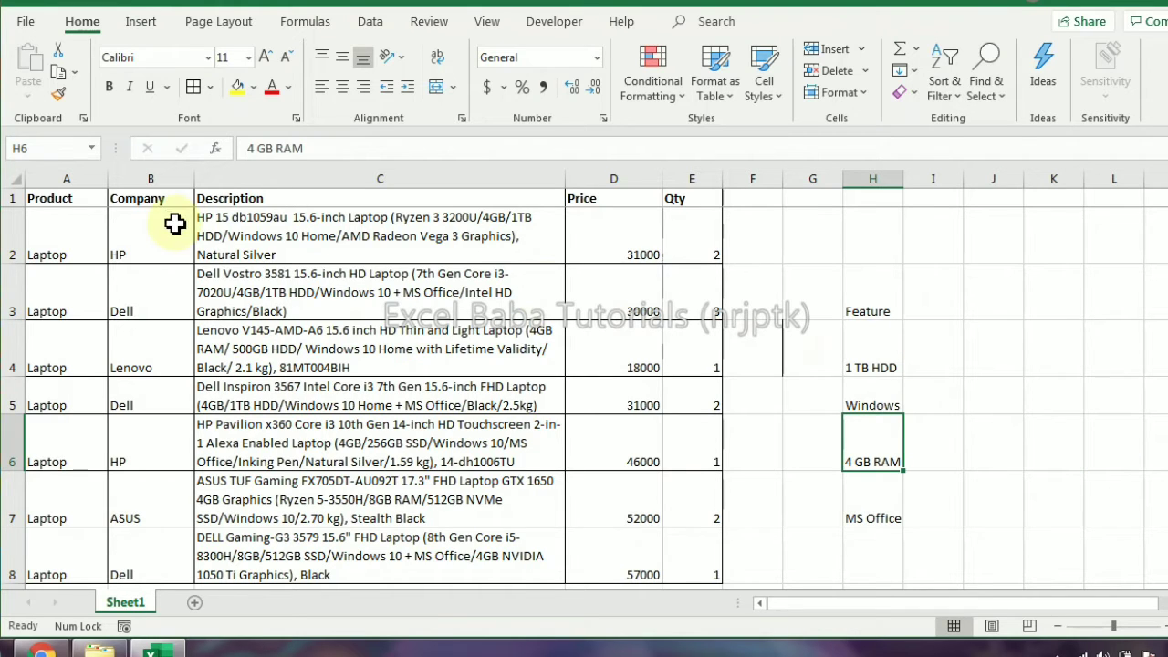
drag(871, 365, 860, 499)
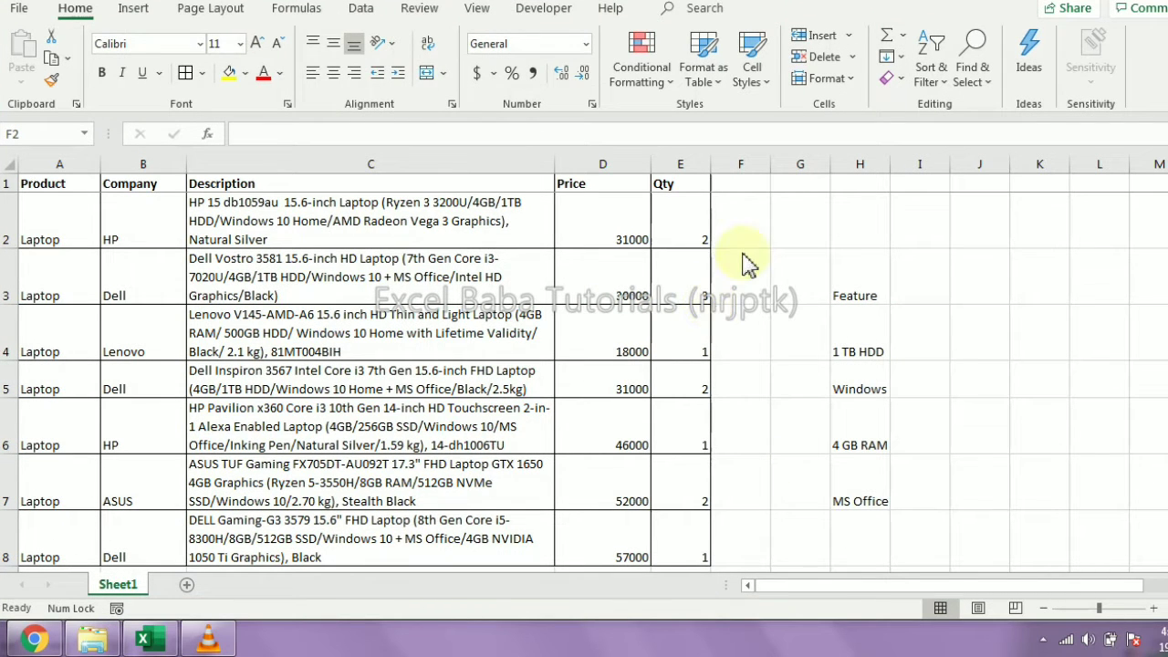
click(747, 228)
text(=sea)
key(Tab)
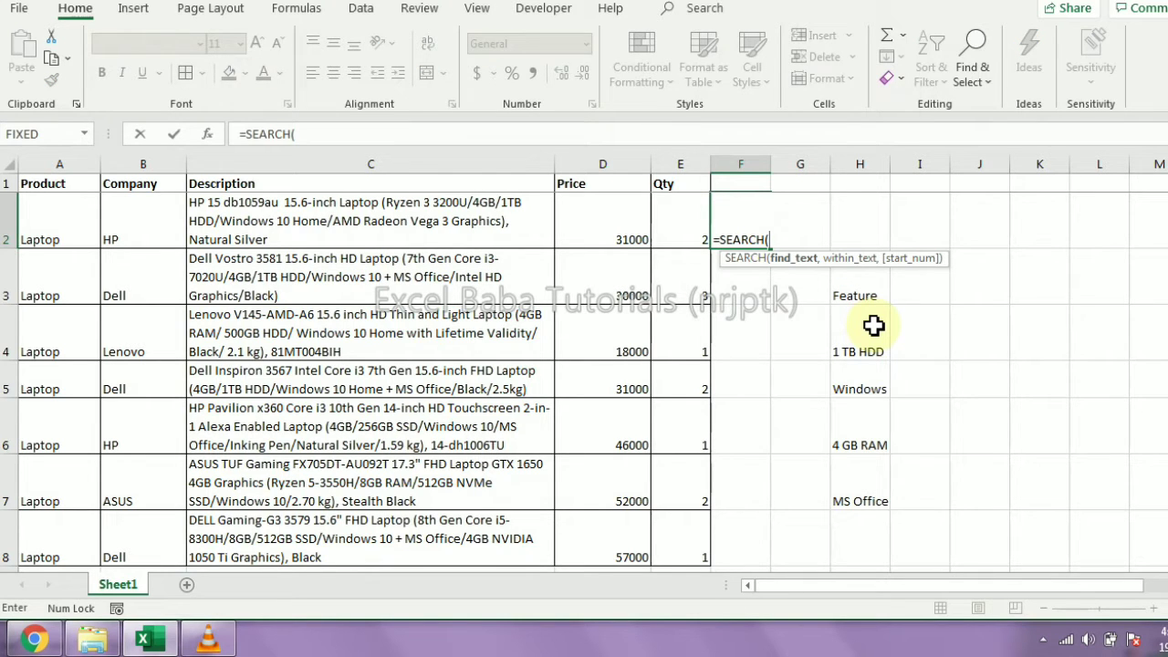
key(BackSpace)
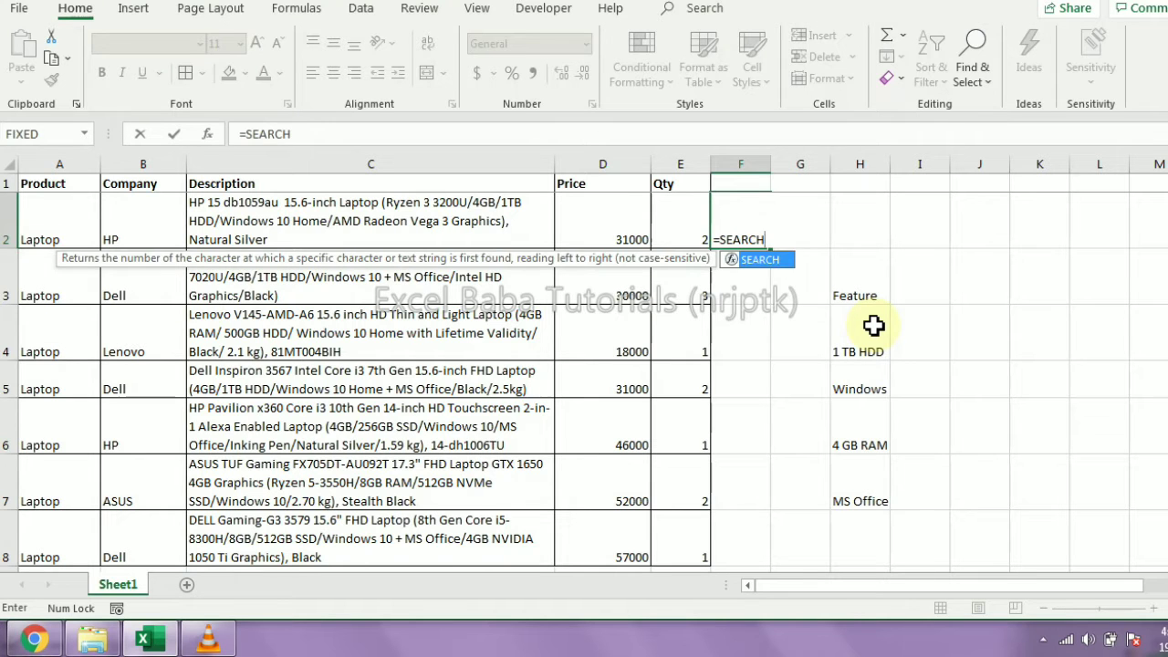
key(Escape)
key(Escape)
text(=fin)
key(Tab)
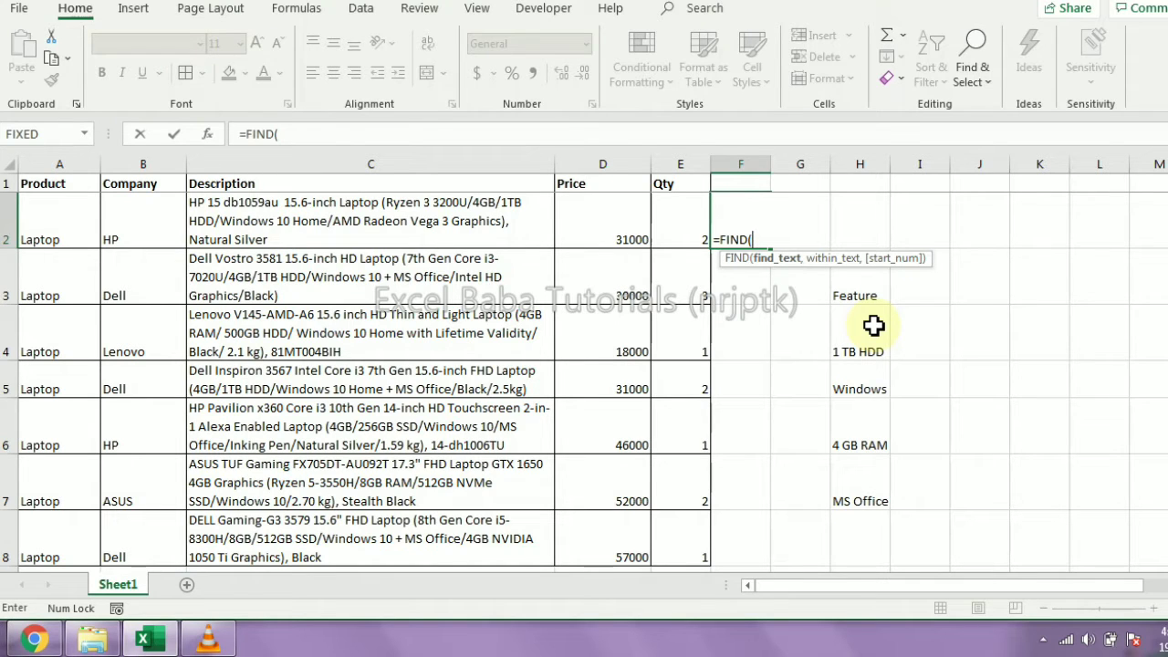
key(Escape)
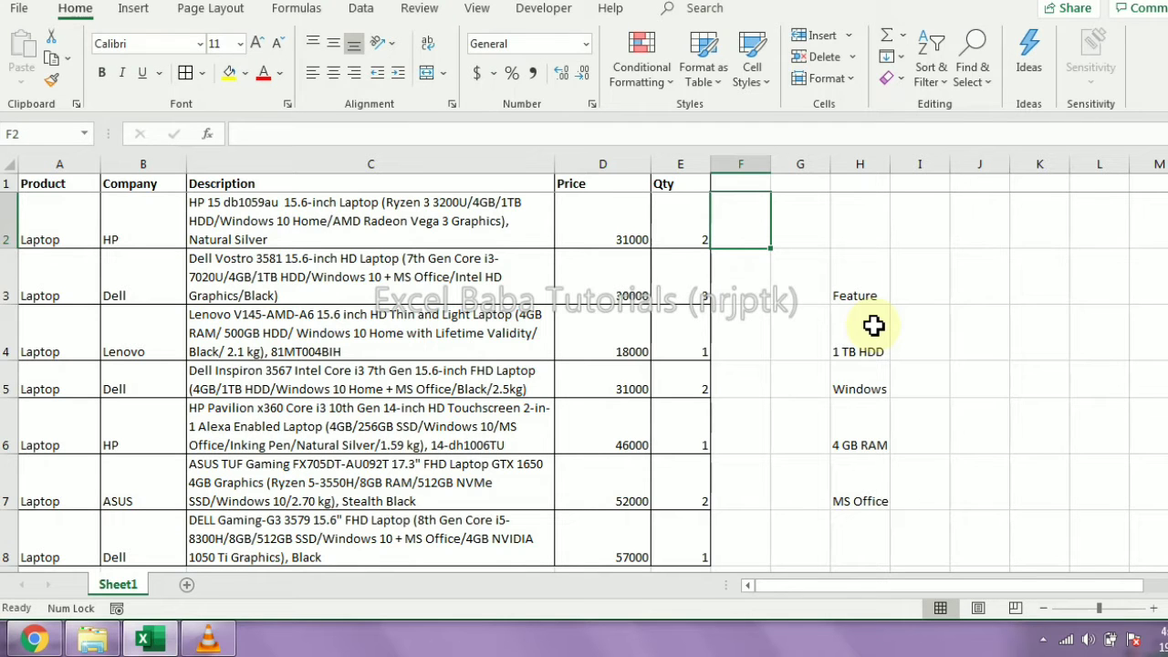
Step: Enter the formula =SUMPRODUCT(--ISNUMBER(SEARCH($H$4:$H$7,C2))) in F2 to count the listed features found in the description
text(=sum)
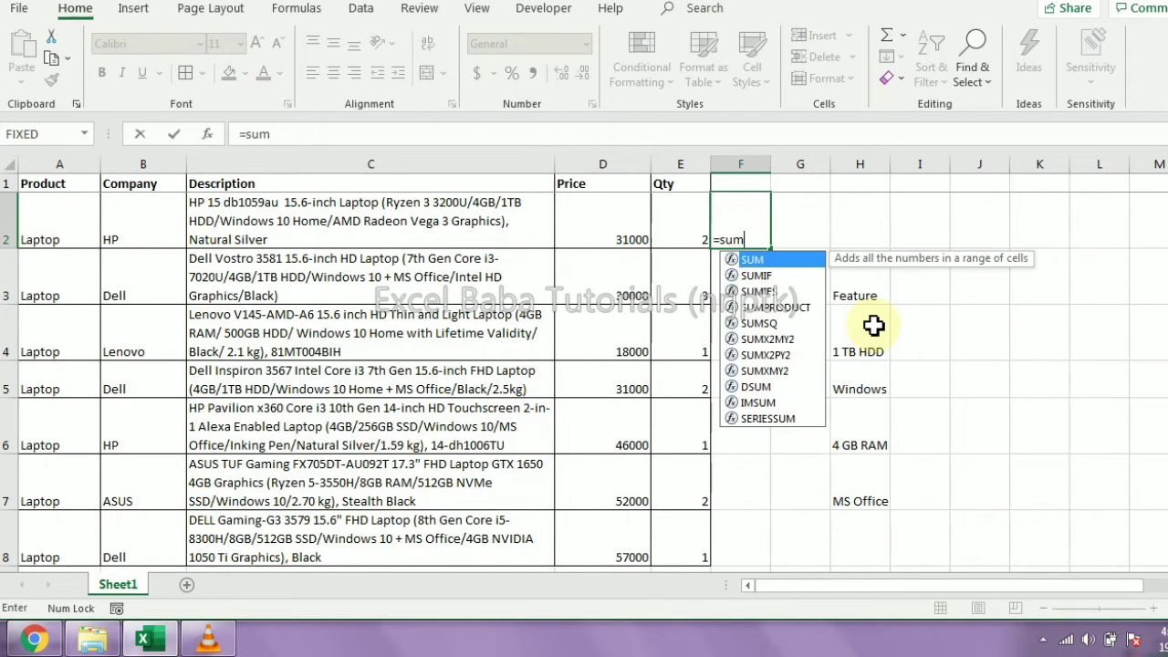
key(Down)
key(Down)
key(Down)
key(Tab)
text(--isnu)
key(Tab)
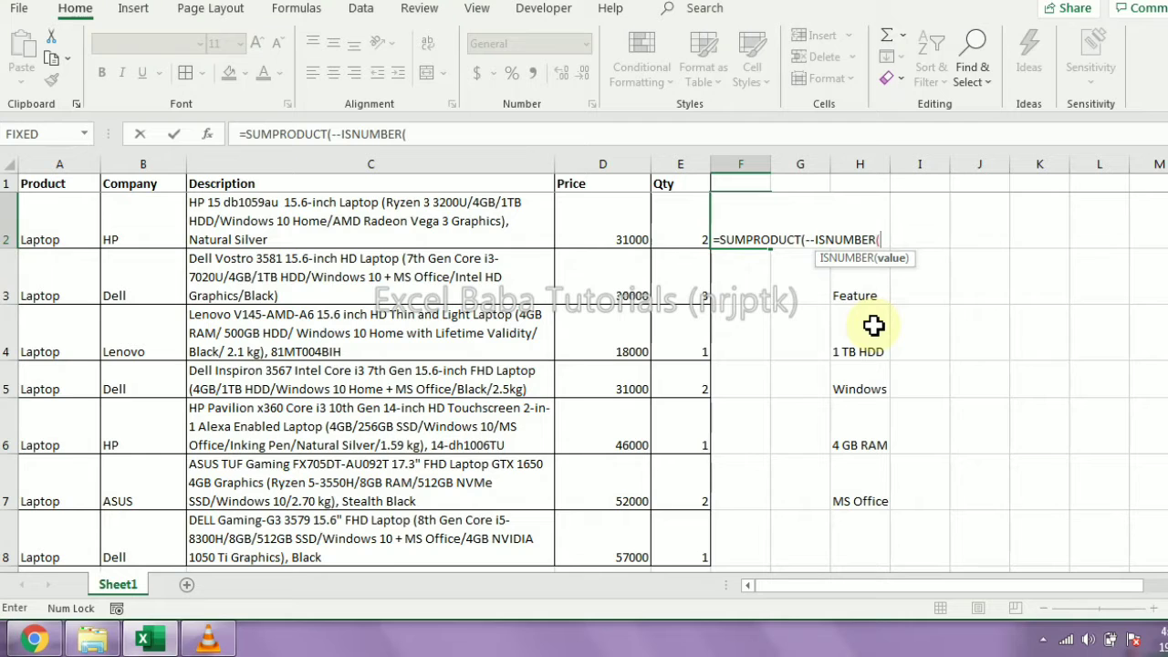
text(sear)
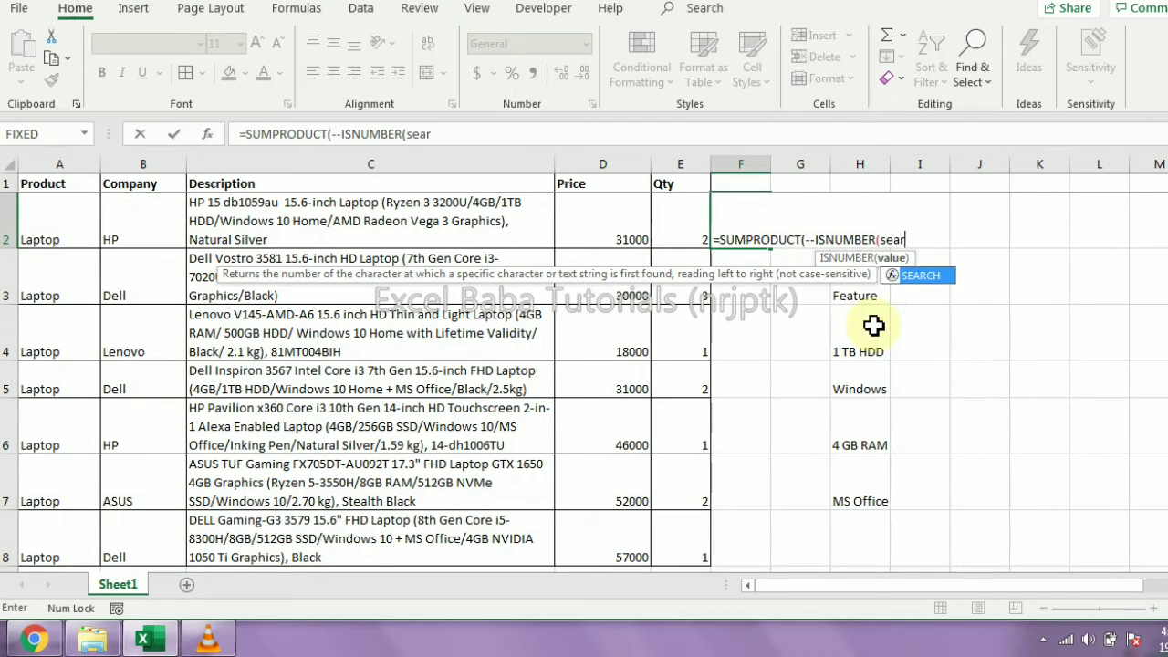
key(Tab)
drag(866, 349, 861, 478)
key(F4)
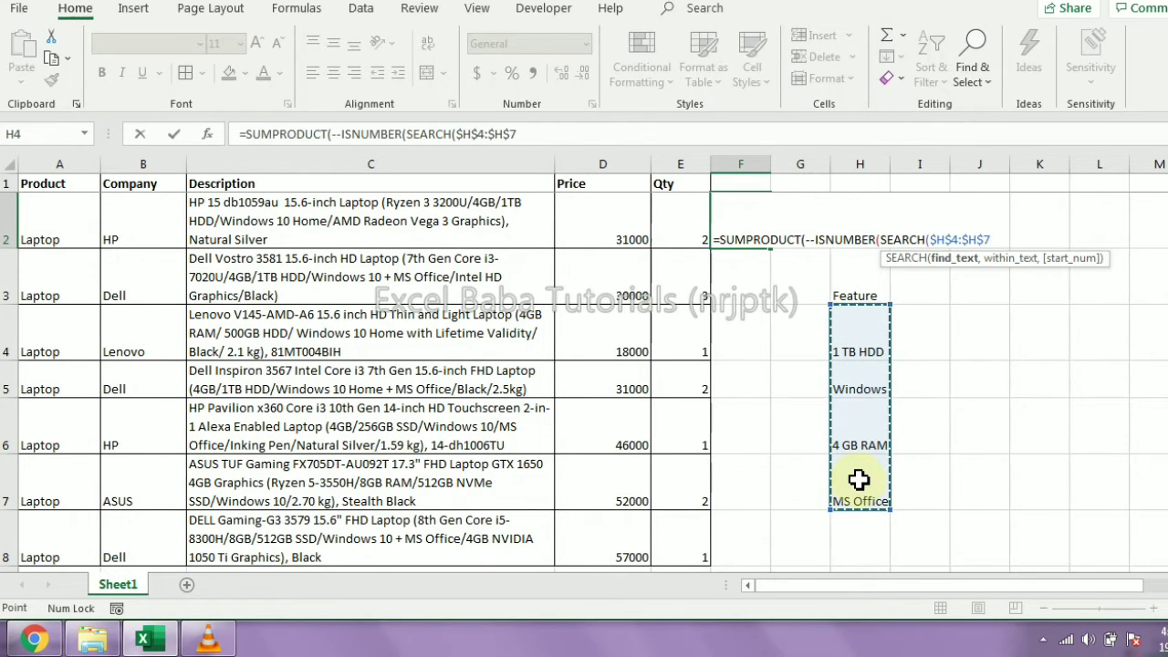
text(,)
click(372, 221)
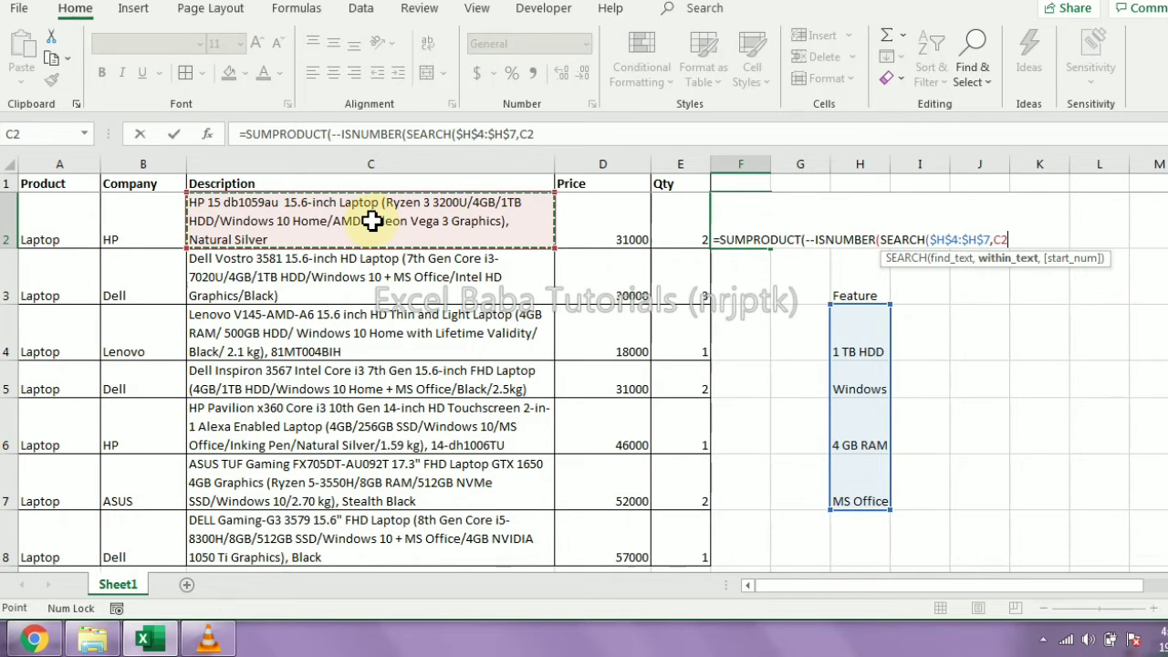
text())))
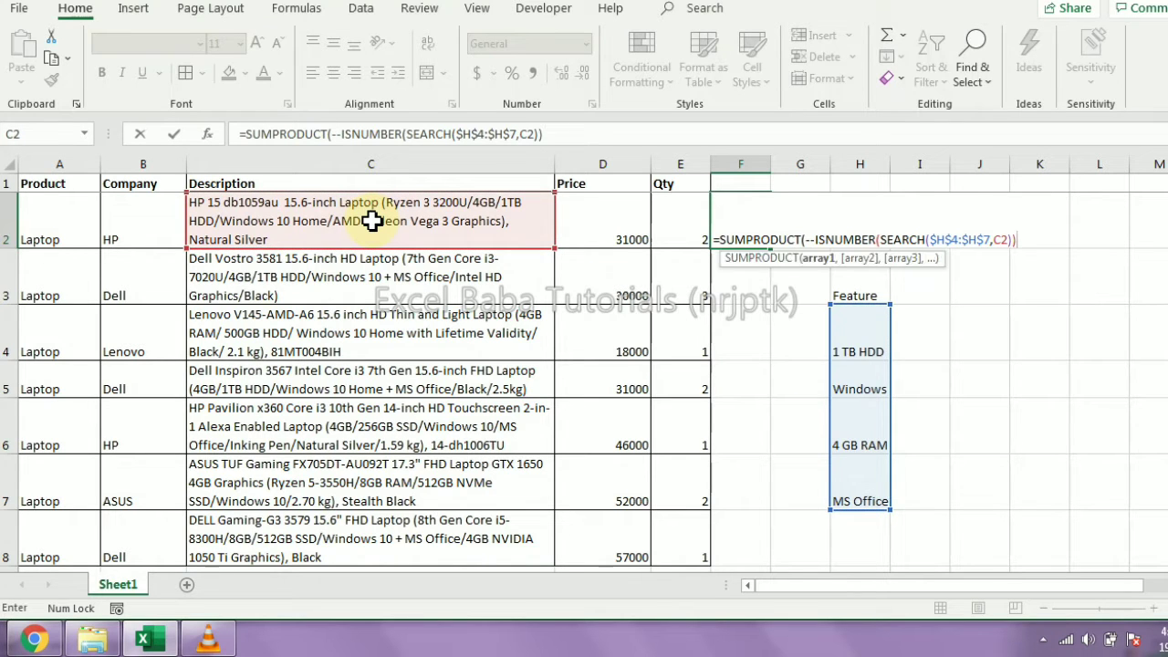
key(Return)
Step: Copy the F2 feature-count formula down to F8 for the remaining laptops
key(Up)
key(ctrl+c)
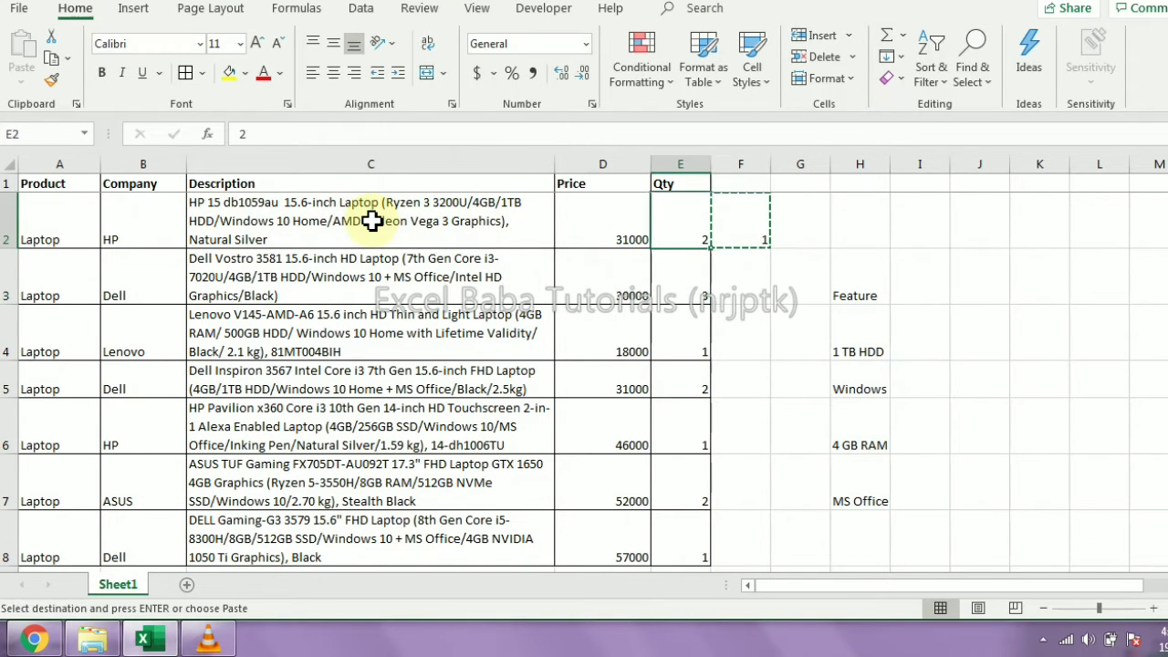
key(Down)
key(Left)
key(ctrl+Down)
key(Right)
key(ctrl+shift+Up)
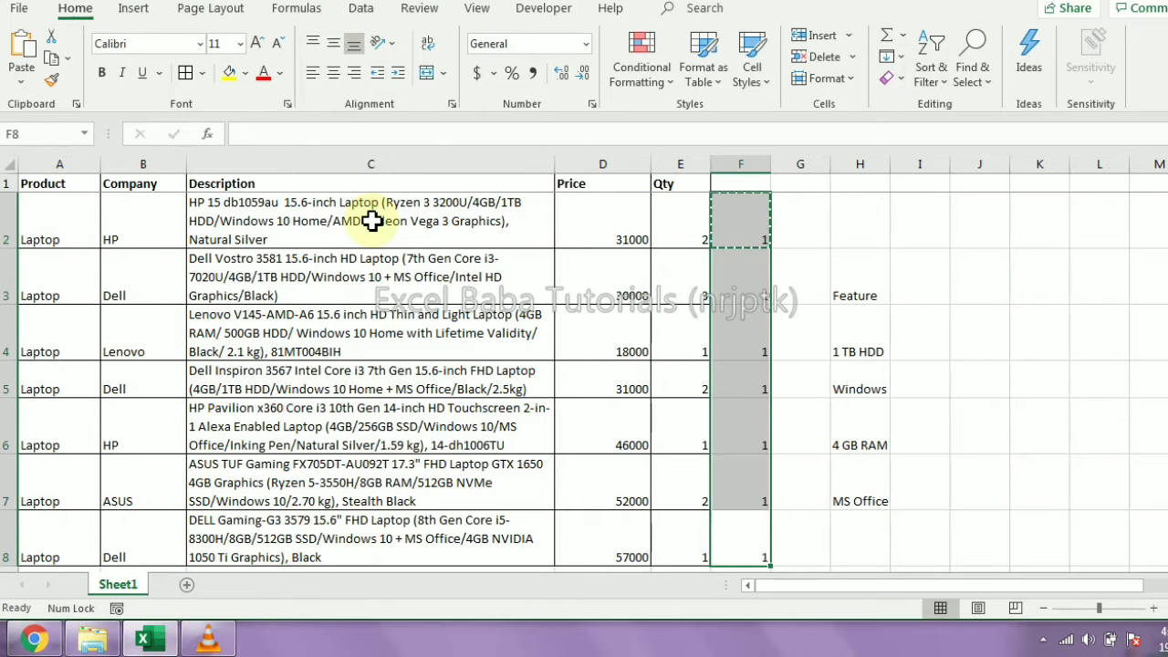
key(Return)
key(Down)
key(Down)
key(Down)
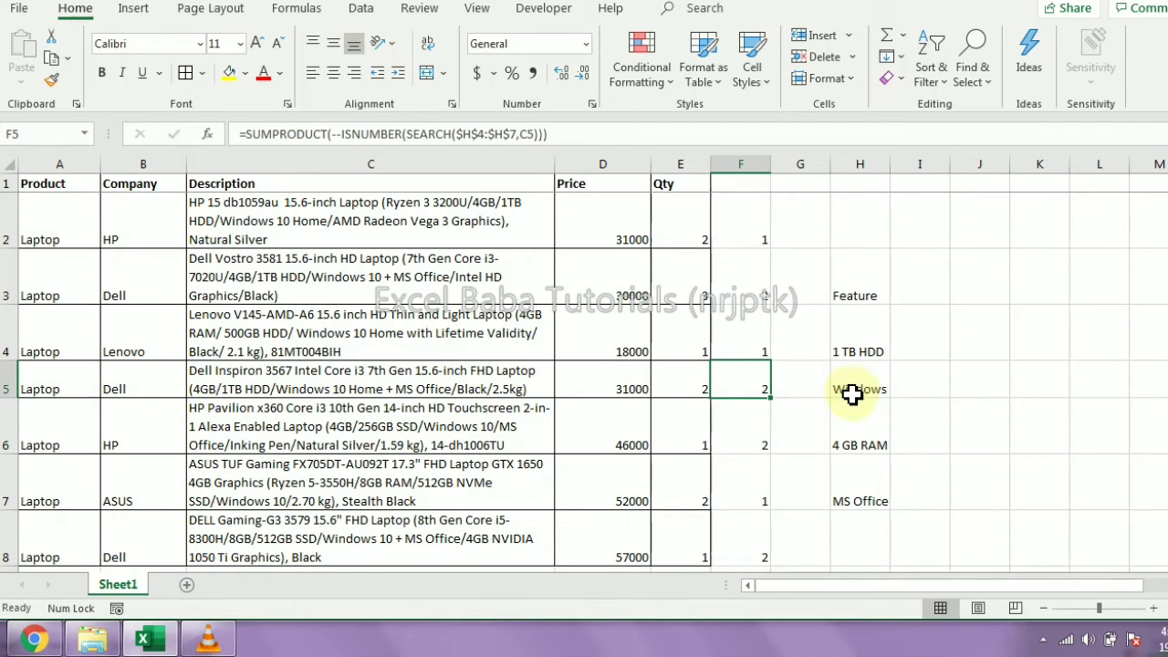
Step: Shorten the hard-disk feature in H4 to 1TB, without the space and HDD, to match the wording in the descriptions
click(847, 353)
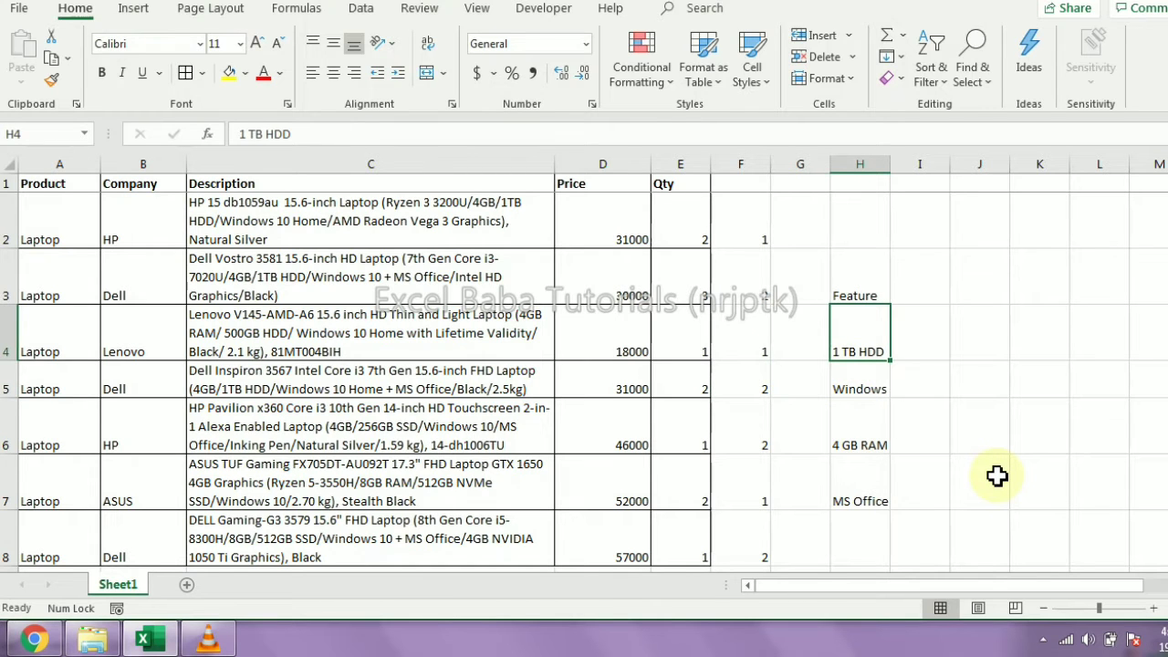
key(F2)
key(Left)
key(Left)
key(Left)
key(Left)
key(Left)
key(Delete)
key(BackSpace)
text(T)
key(End)
key(BackSpace)
key(BackSpace)
key(BackSpace)
key(BackSpace)
key(Return)
key(Up)
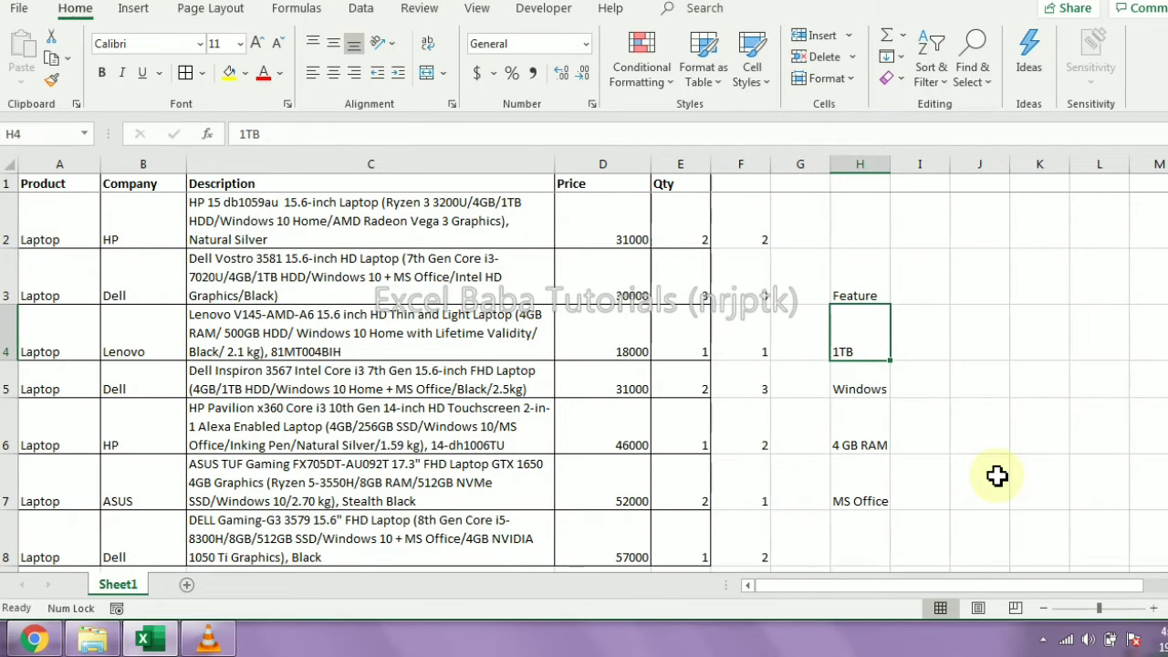
Step: Change the memory feature in H6 to 4GB
key(Down)
key(Down)
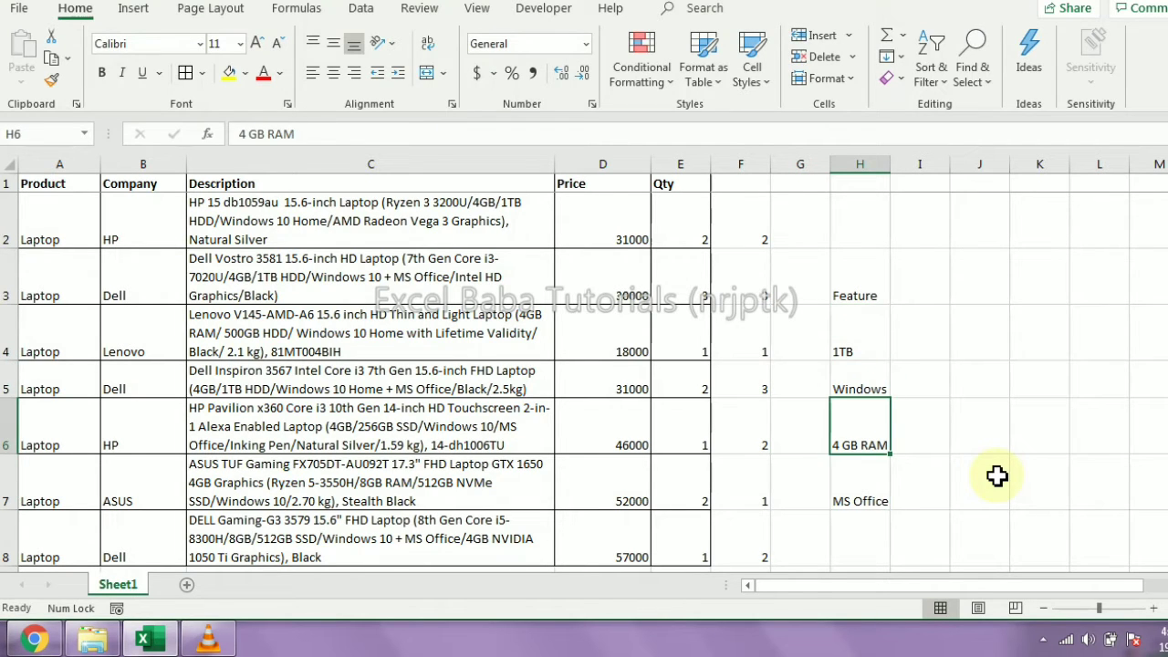
text(4GB)
key(Return)
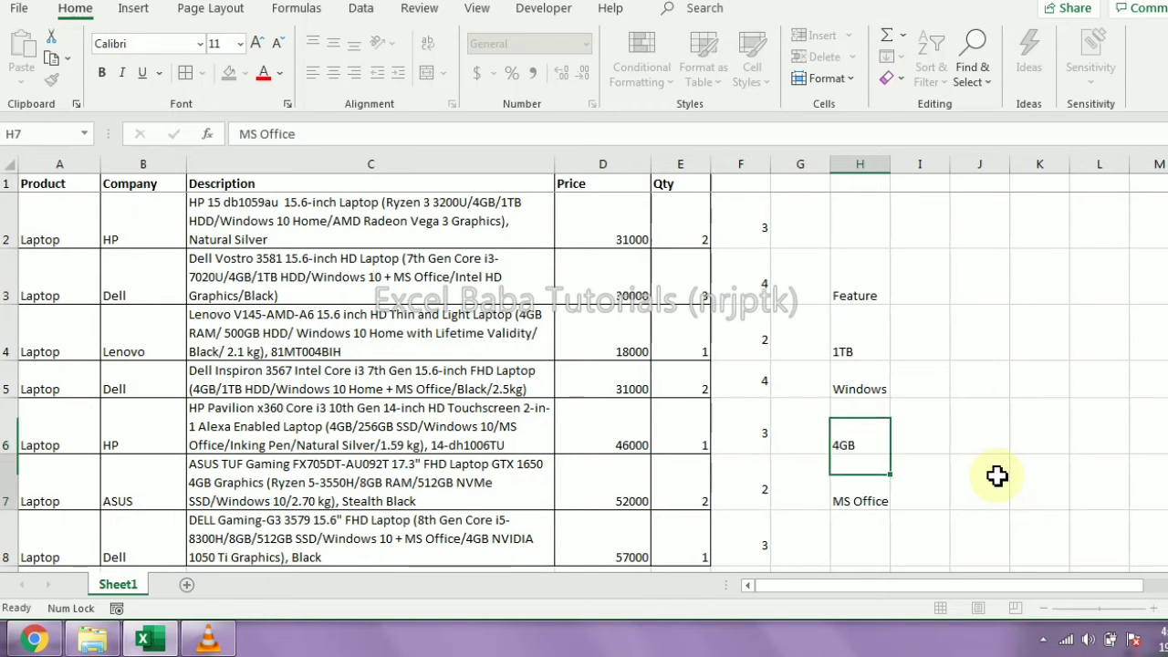
key(Up)
Step: Check the feature counts in F2 and F3 against the descriptions in column C and the feature list in H4:H7
click(750, 292)
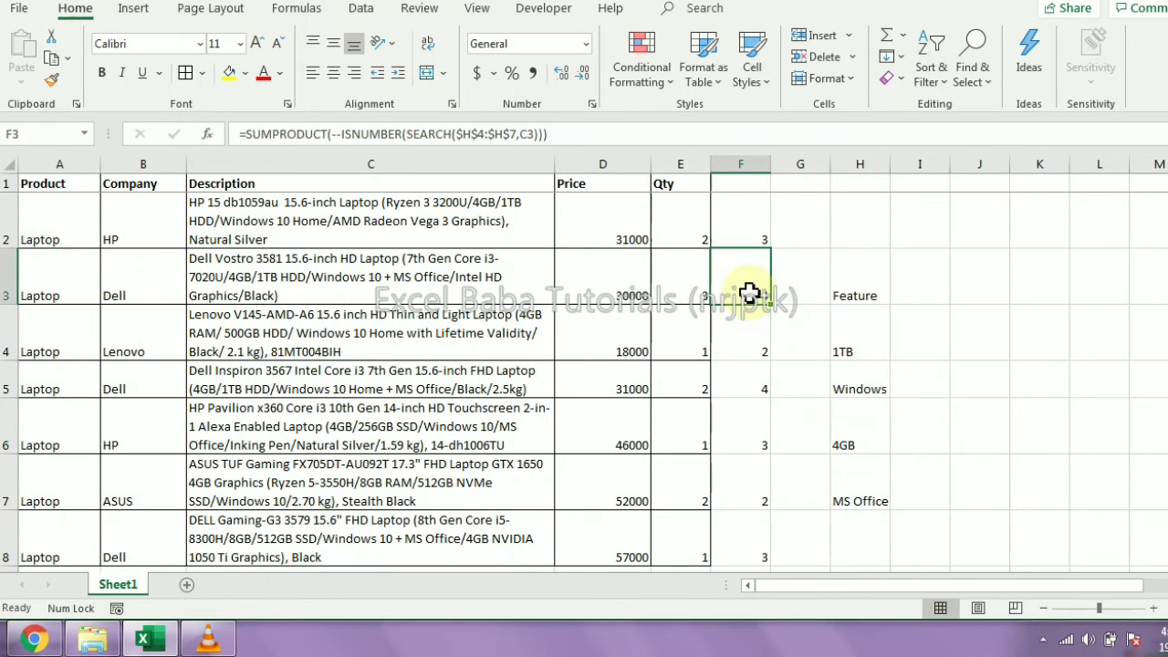
drag(750, 292, 141, 290)
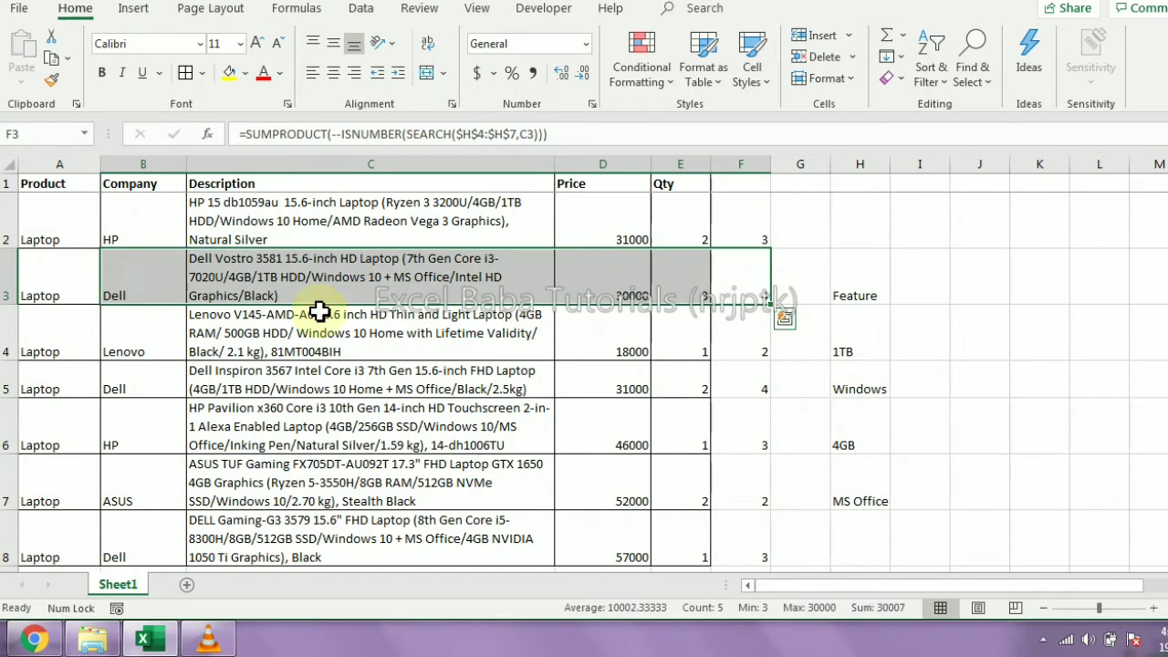
click(860, 354)
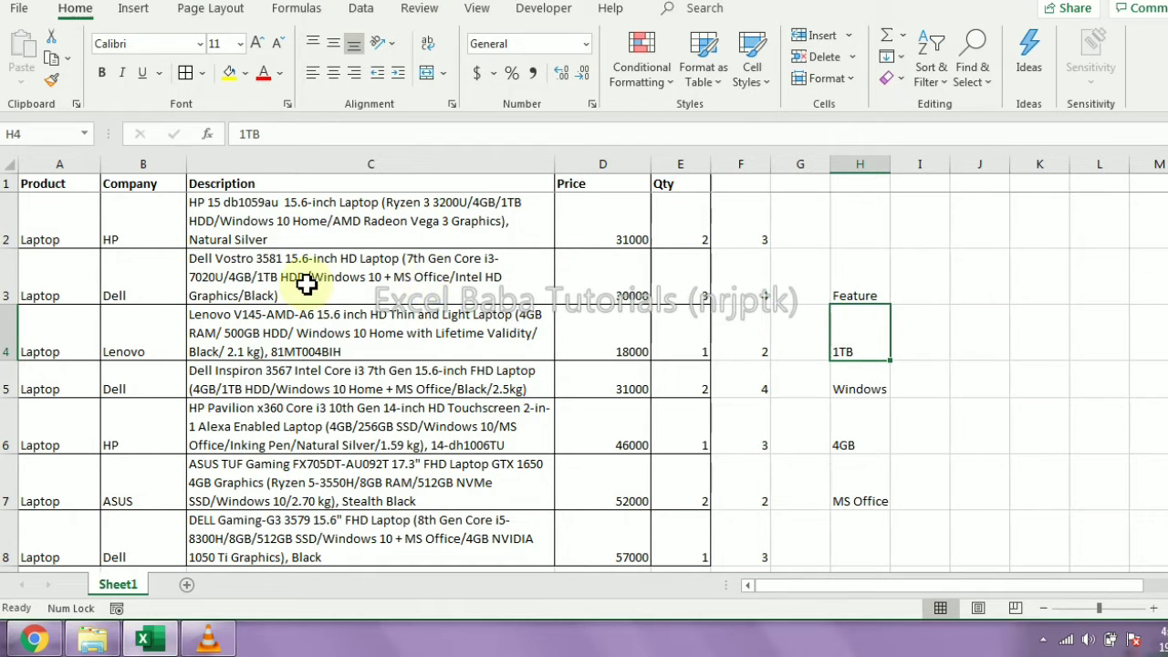
click(741, 241)
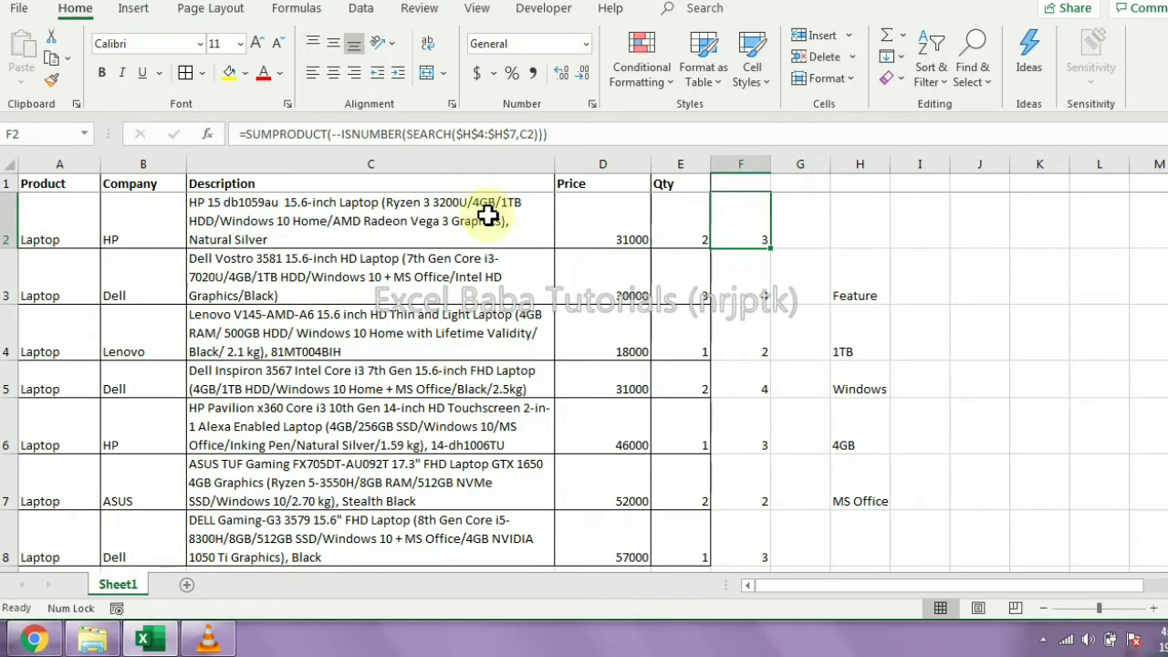
click(236, 207)
drag(861, 331, 877, 465)
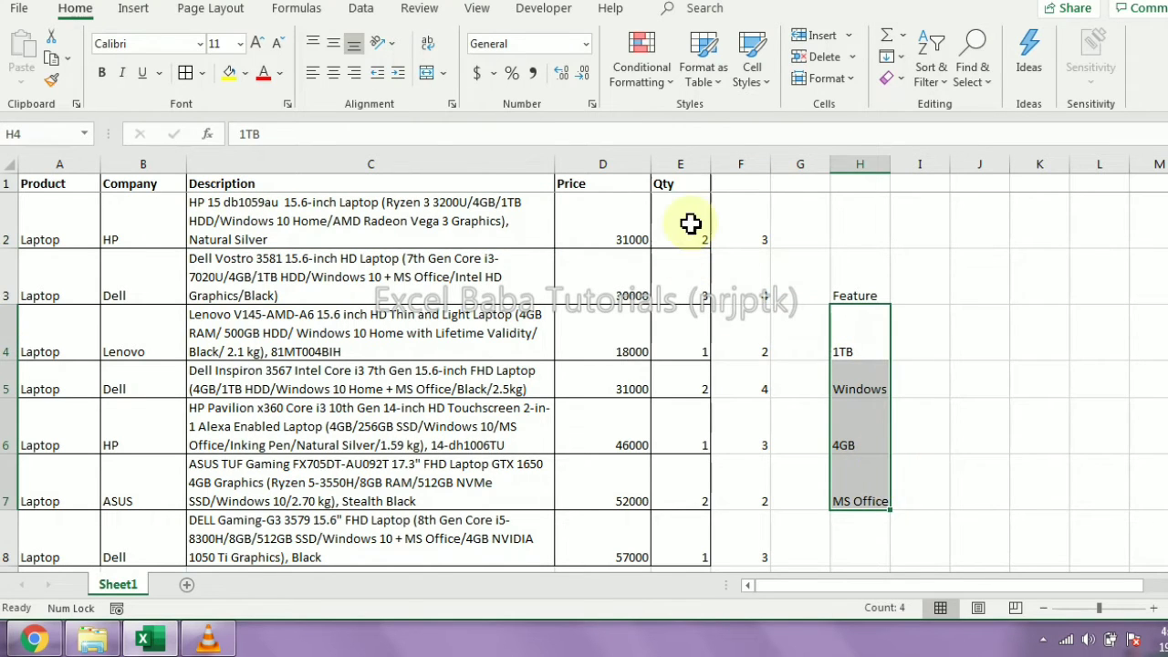
click(735, 229)
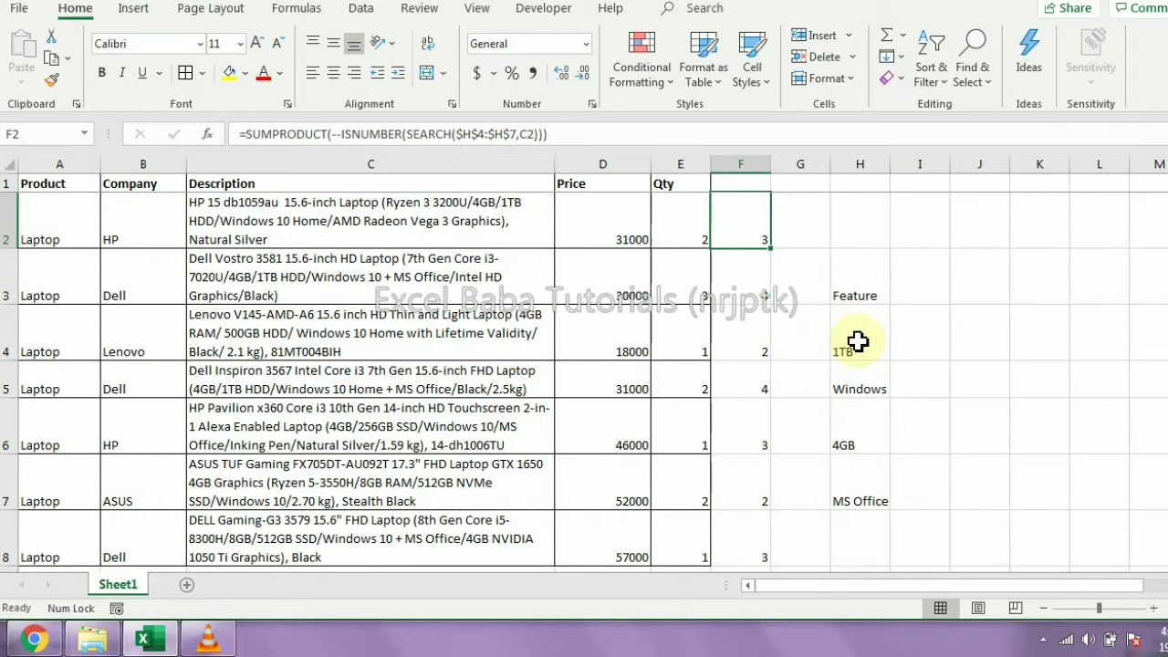
drag(209, 227, 392, 514)
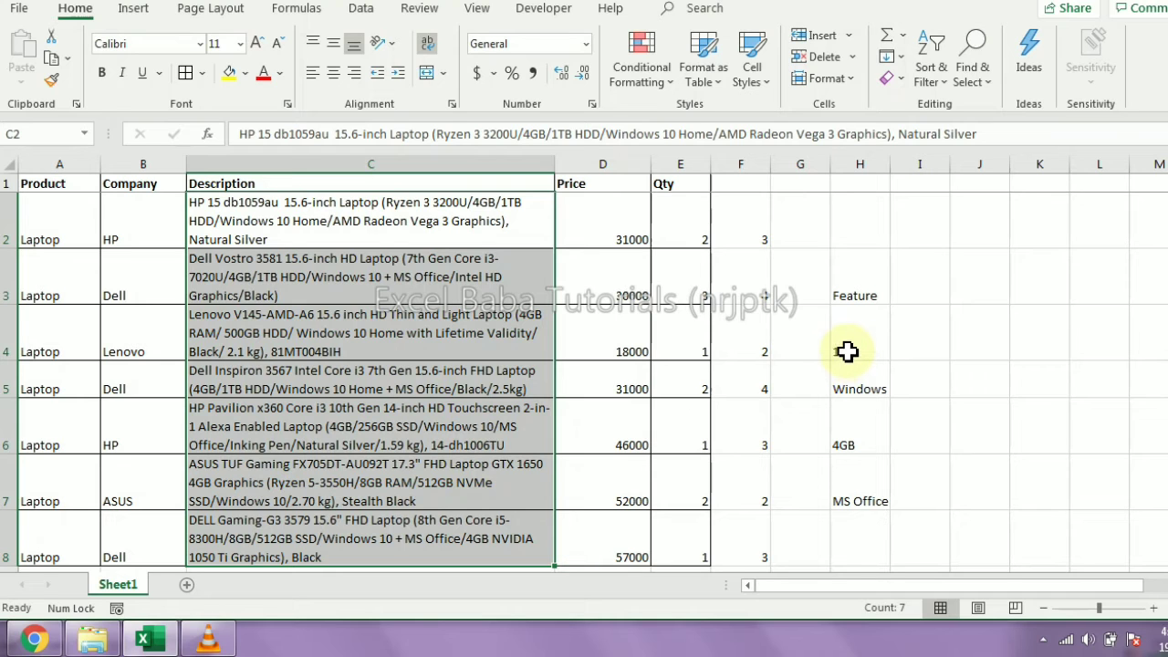
Step: Copy the feature-count formula text from F2, after comparing the F3 count with the feature list in H4:H7
click(772, 281)
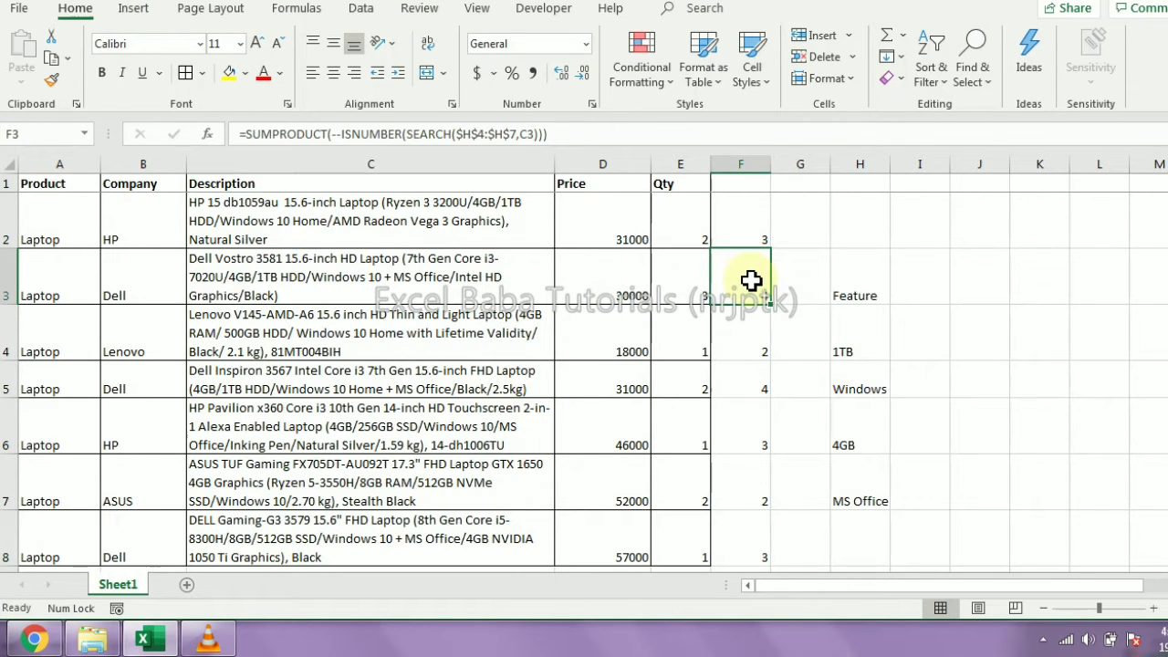
drag(848, 333, 851, 493)
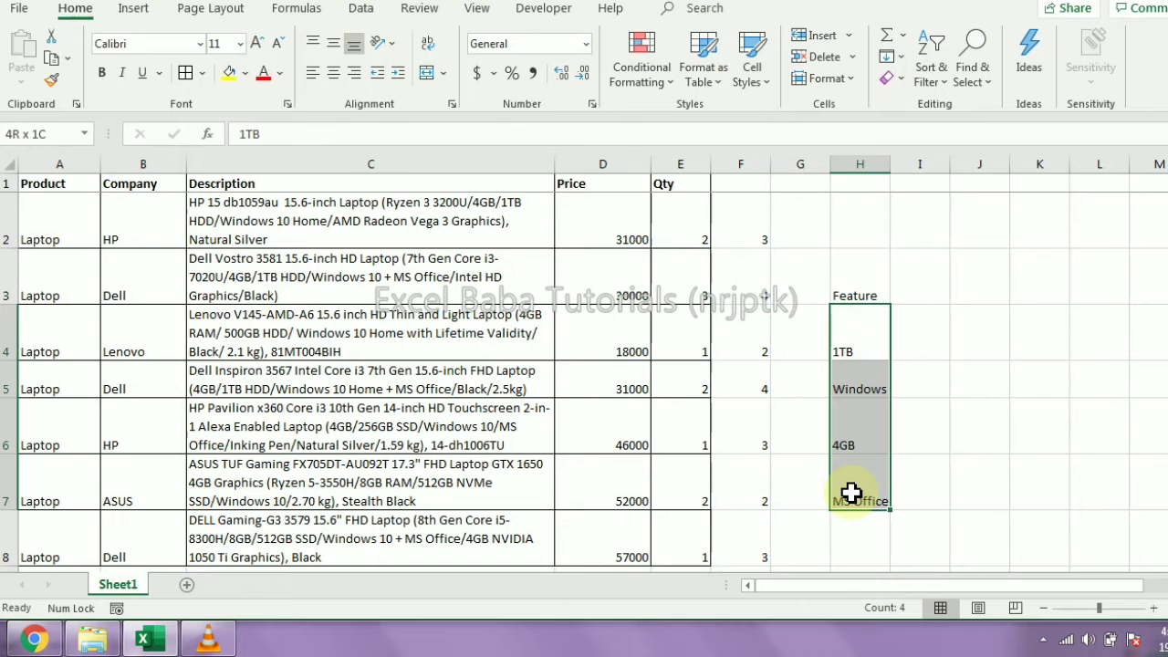
click(738, 271)
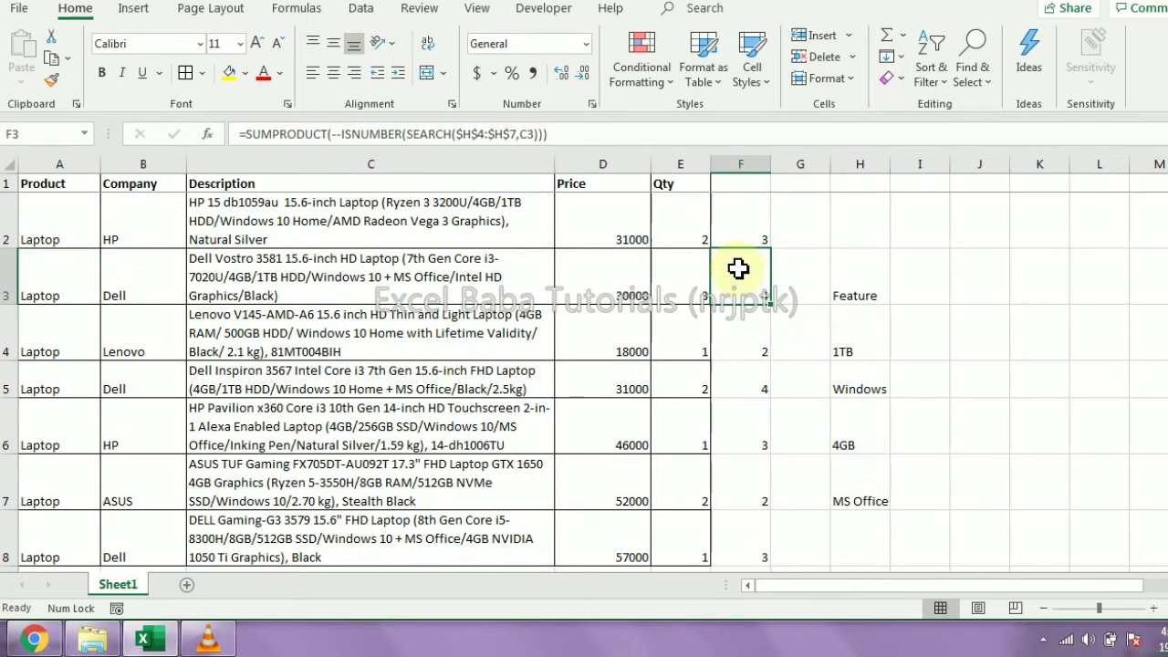
double_click(746, 241)
drag(1037, 241, 719, 259)
key(Escape)
Step: Start a formula-based conditional formatting rule for C2:C8 using the copied =SUMPRODUCT(--ISNUMBER(SEARCH($H$4:$H$7,C2)))
click(410, 222)
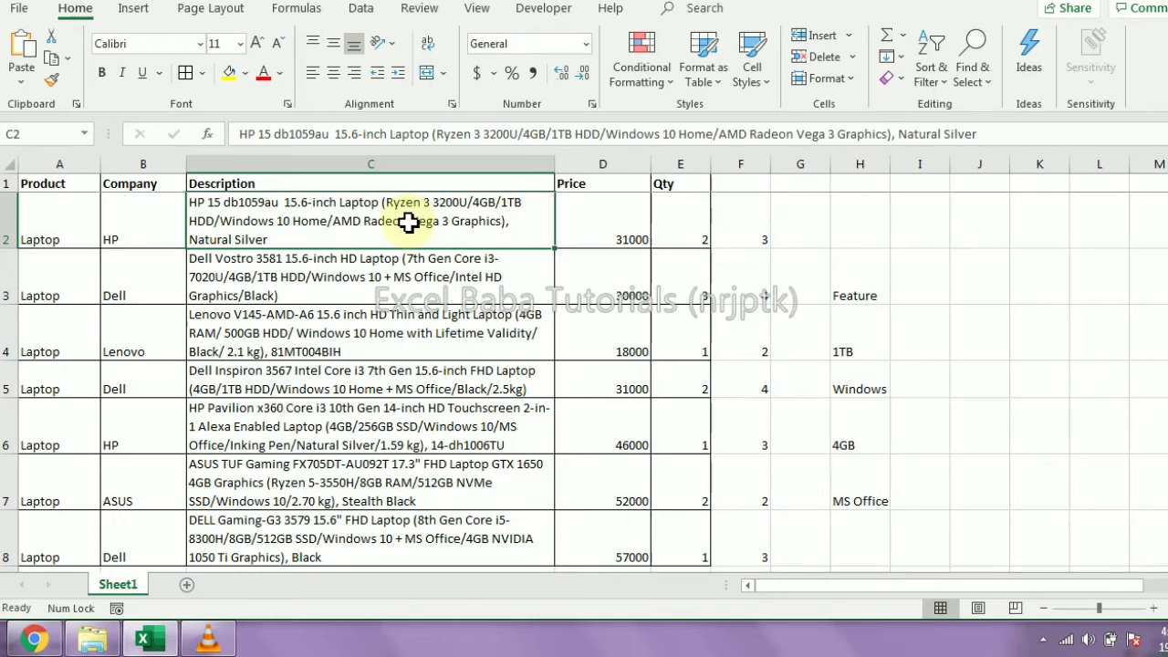
shift+click(410, 535)
click(641, 66)
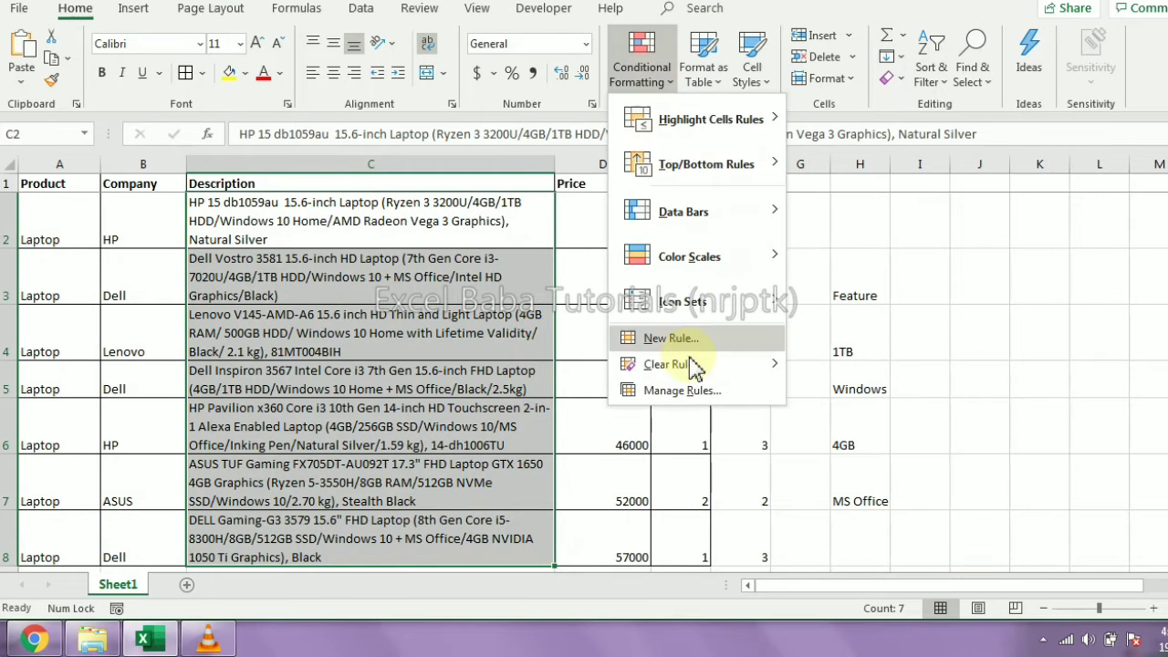
click(692, 351)
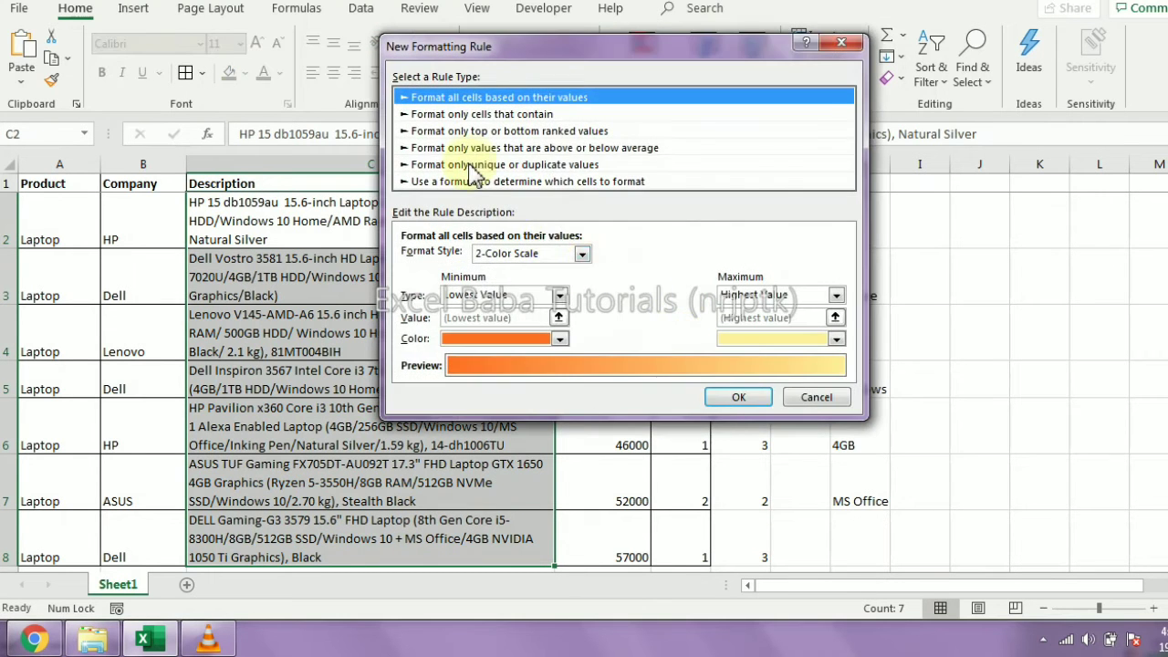
click(456, 180)
click(486, 256)
key(ctrl+v)
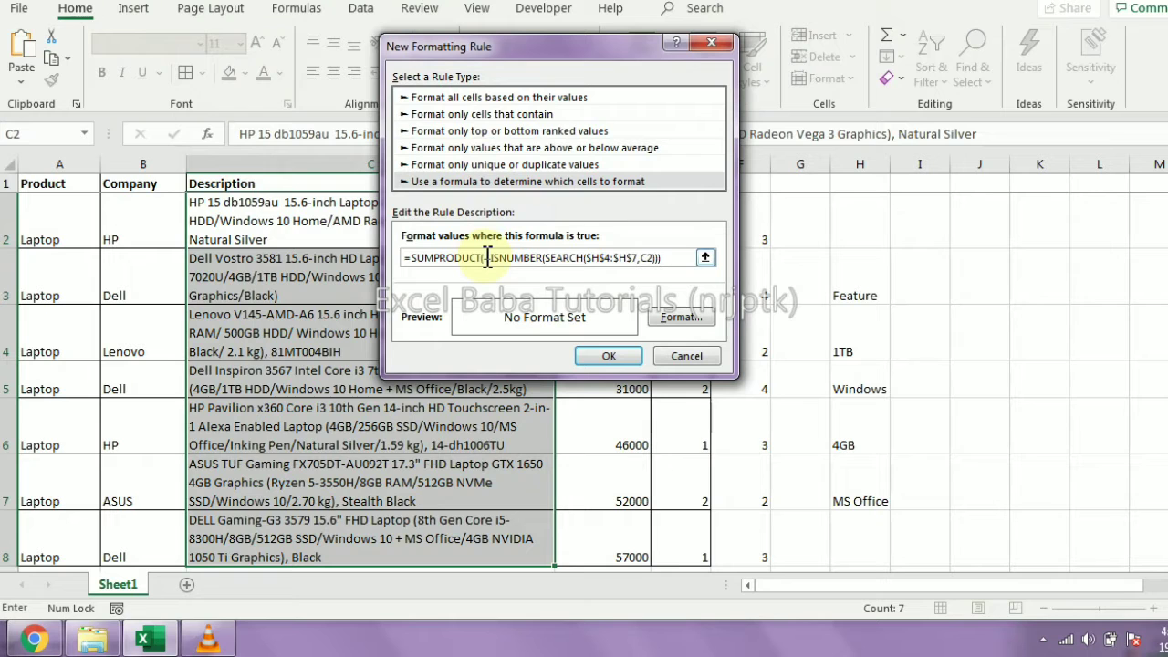
Step: Give the rule a light gold fill and apply it to the descriptions
click(681, 317)
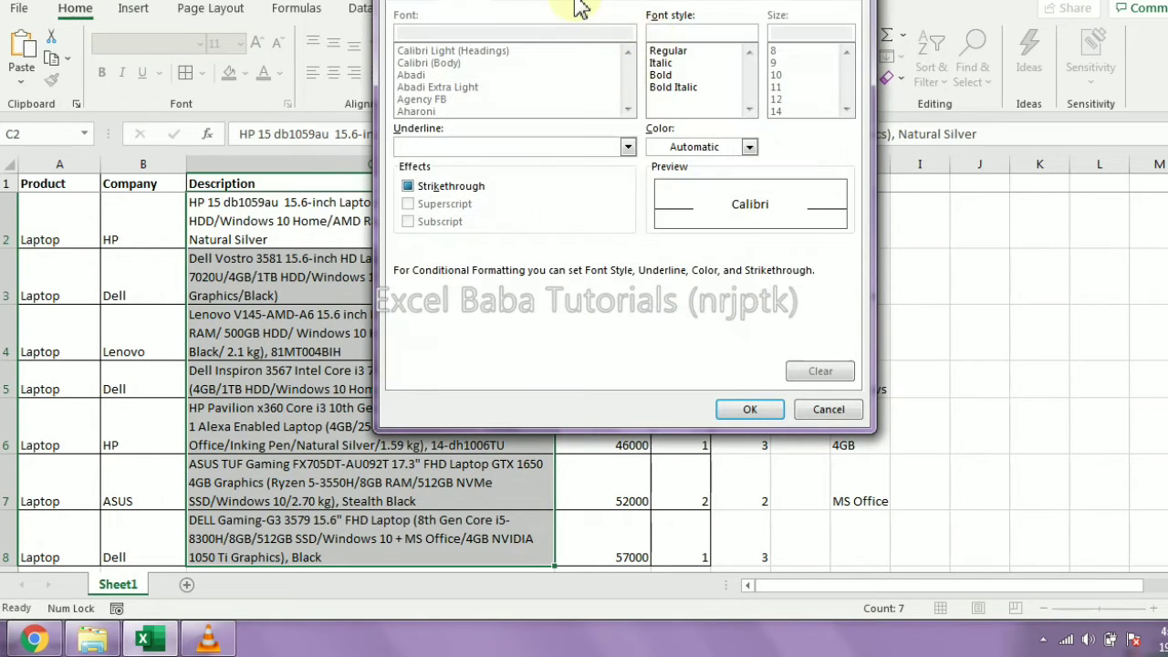
click(588, 9)
click(529, 85)
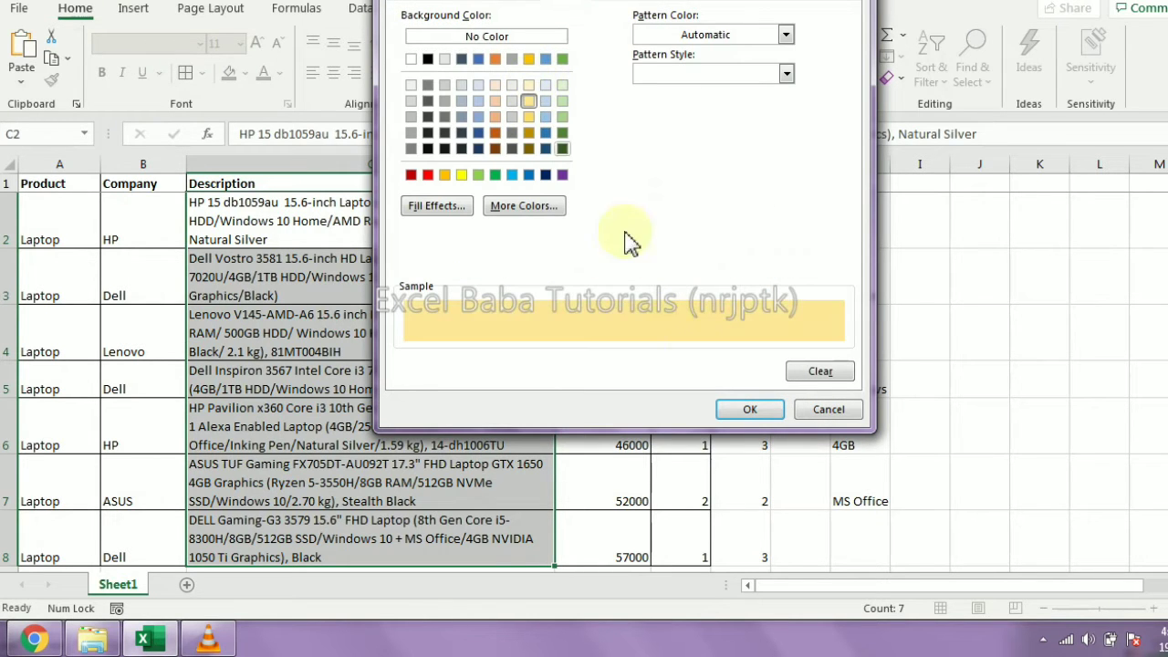
click(747, 411)
click(609, 356)
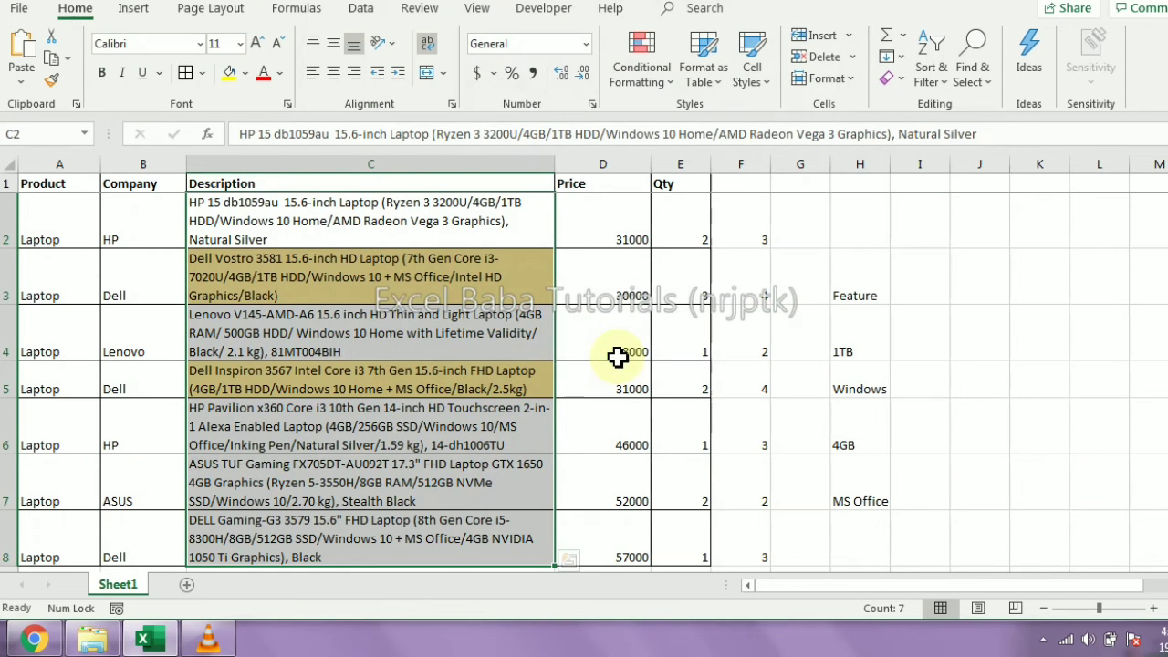
Step: Examine the highlighted descriptions in C3 and C5 against the feature list in H4:H7
click(388, 275)
click(391, 371)
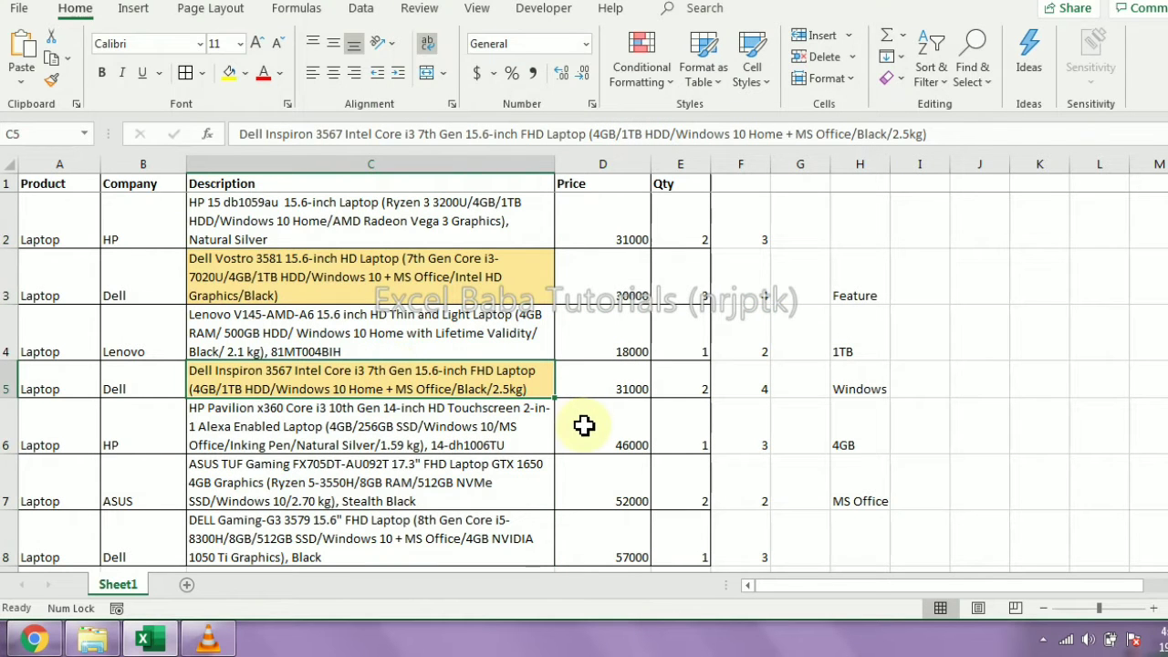
click(396, 285)
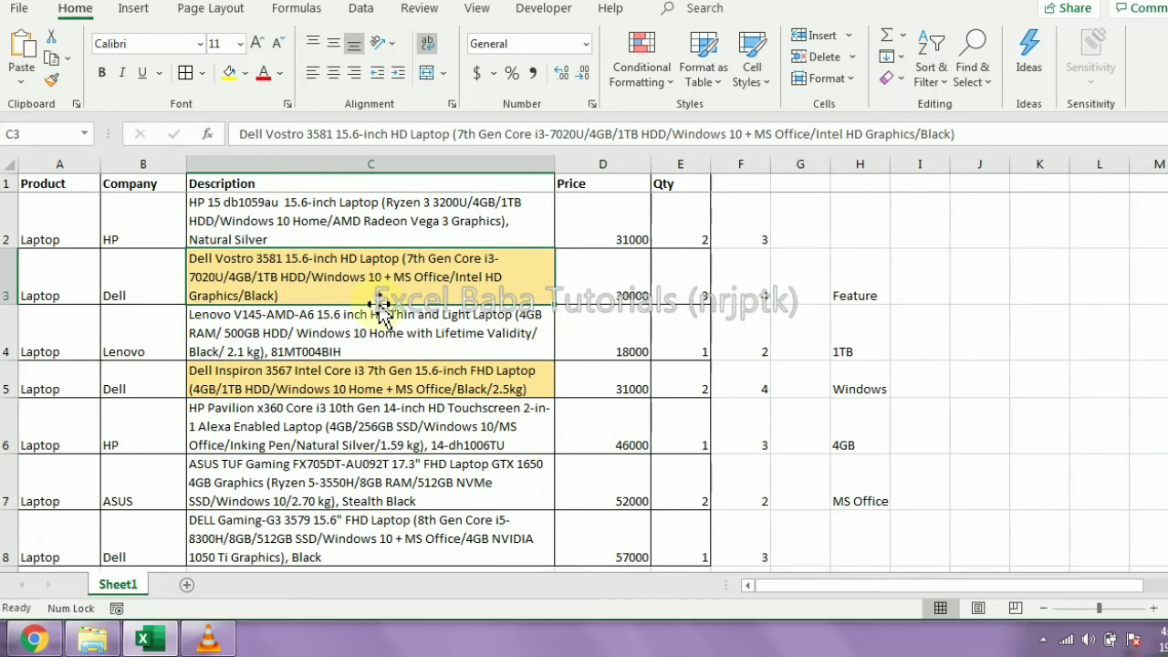
drag(882, 332, 883, 483)
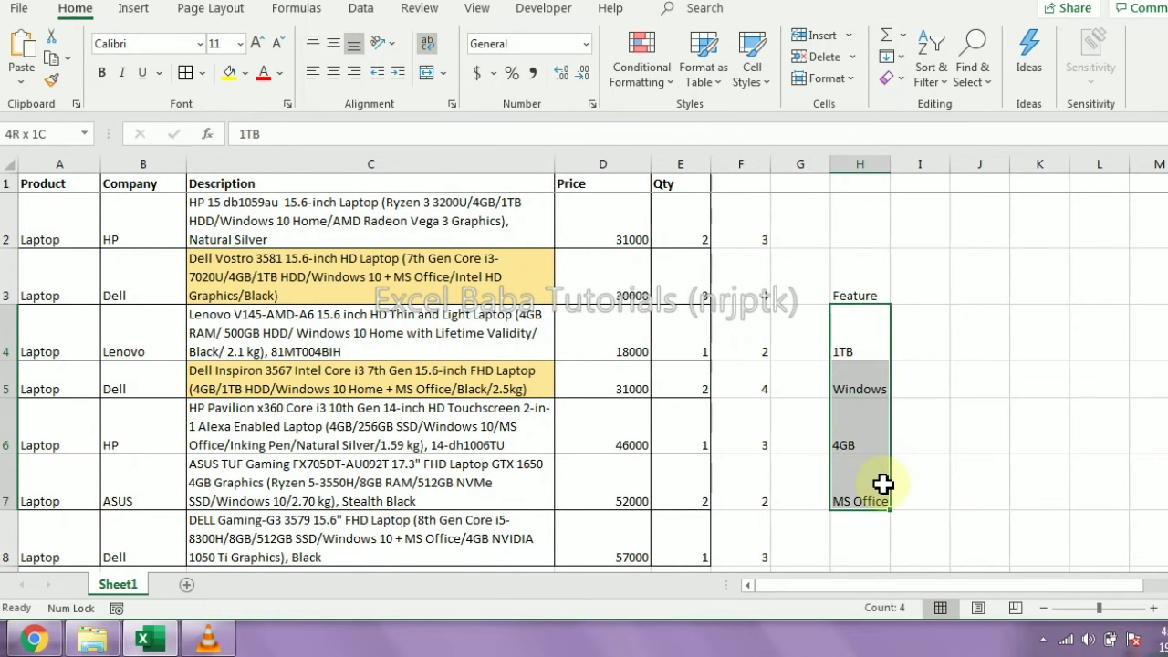
click(292, 371)
click(268, 289)
click(347, 396)
click(391, 270)
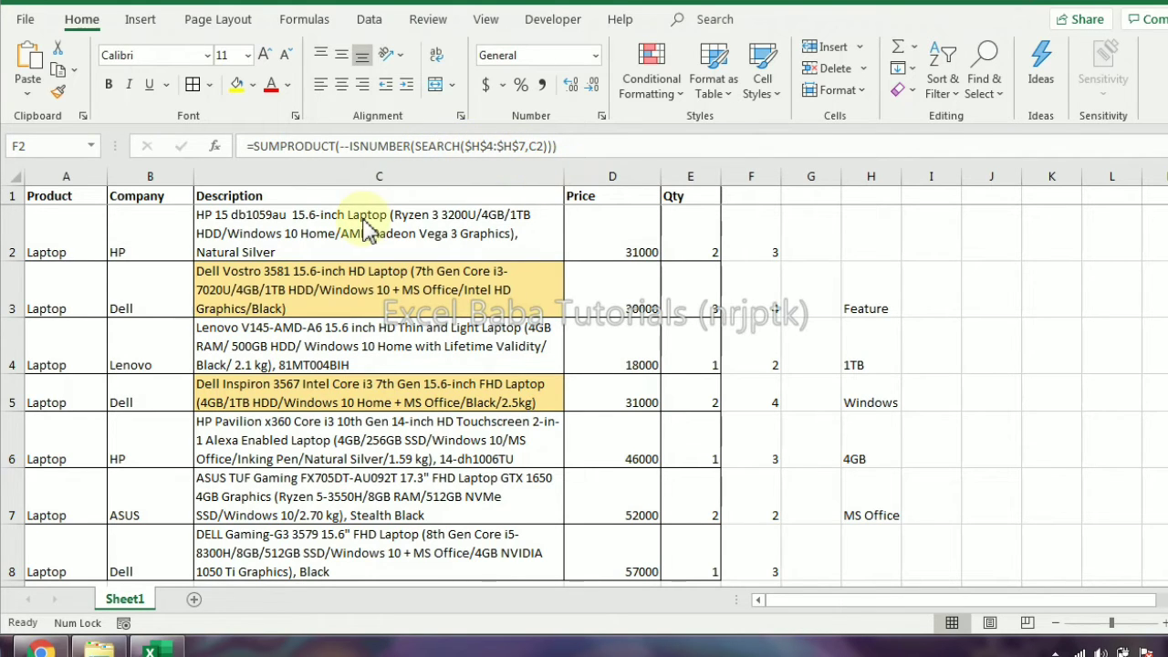
Step: Enter =SEARCH(H4,C2) in G2 to locate the 1TB feature in the first description
click(860, 239)
click(861, 239)
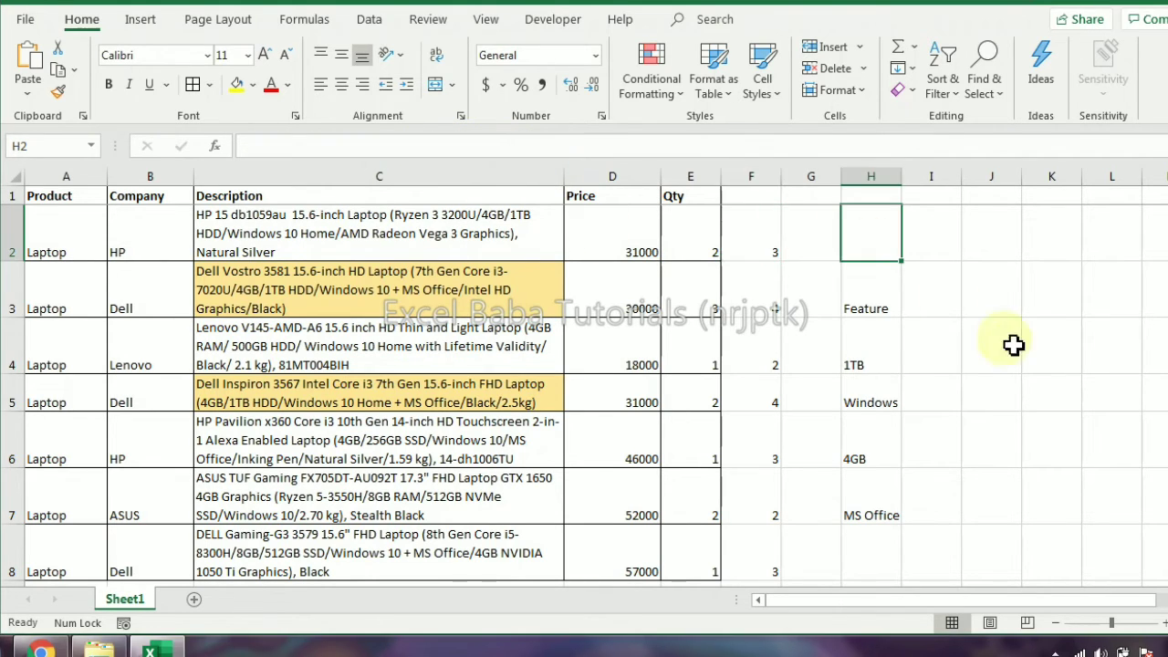
key(Left)
text(=sea)
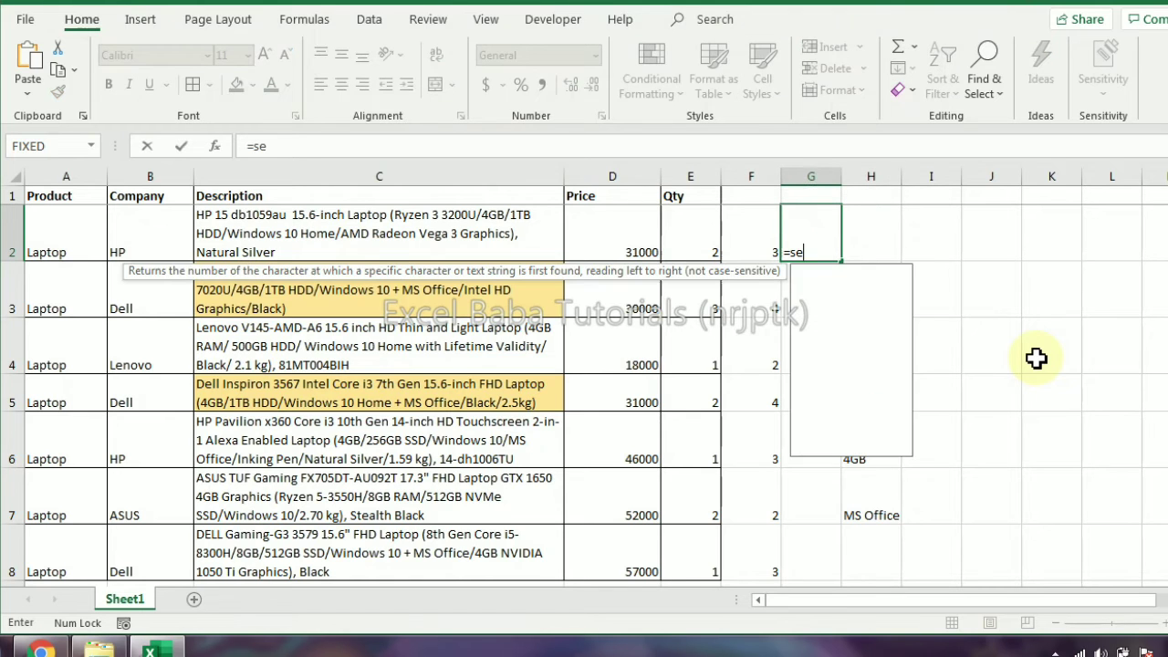
key(Tab)
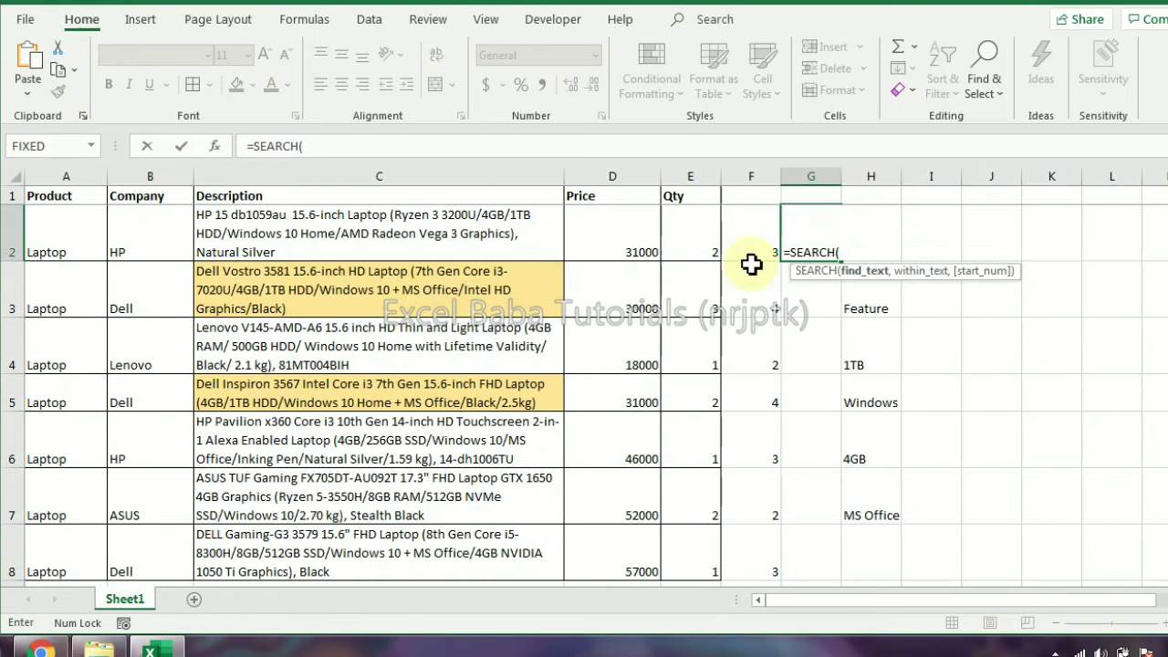
click(865, 356)
text(,)
click(433, 230)
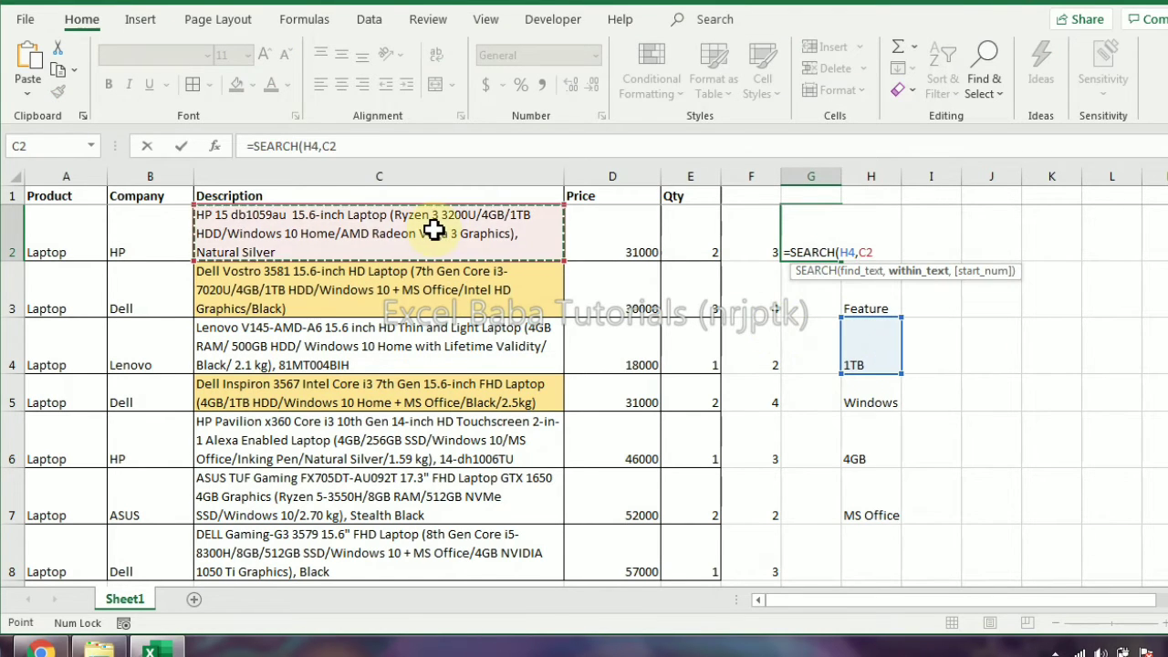
key(Return)
key(Up)
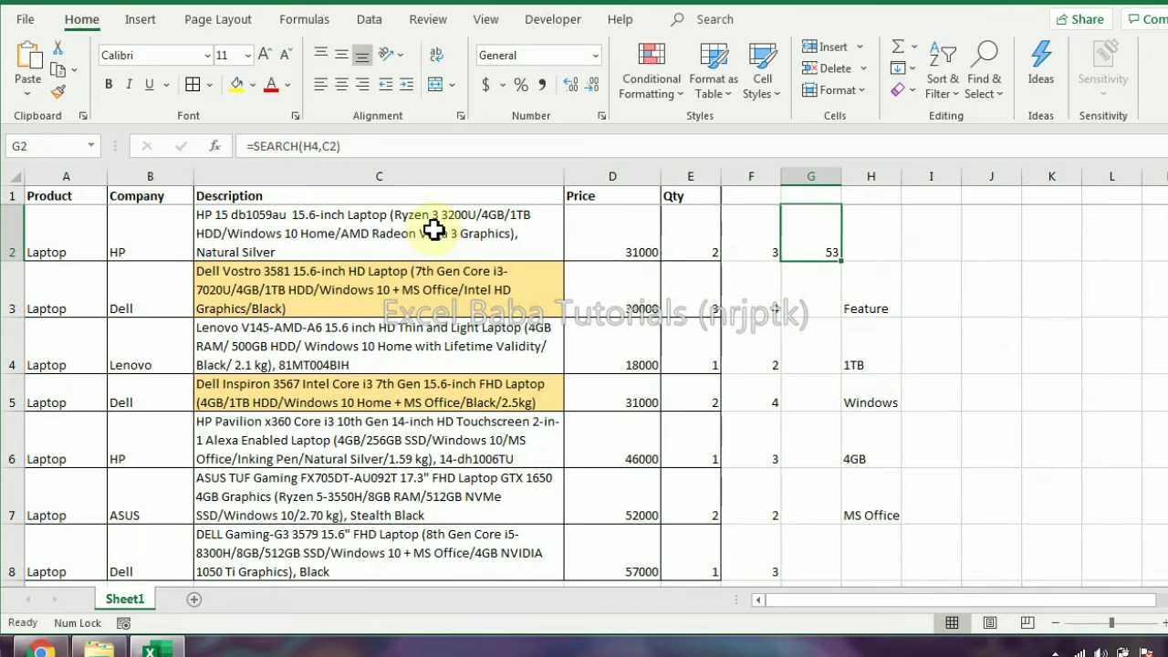
Step: Enter =SEARCH(H5,C2) in H2 to locate the Windows feature in the first description
key(Right)
text(=sear)
key(Tab)
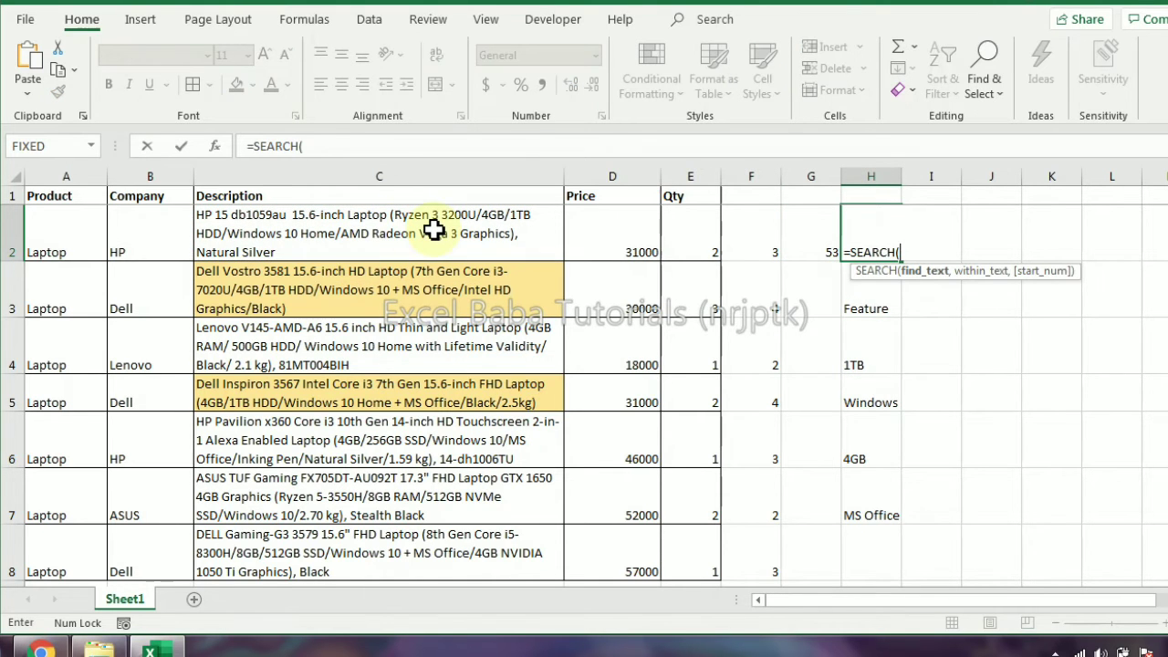
click(875, 394)
text(,)
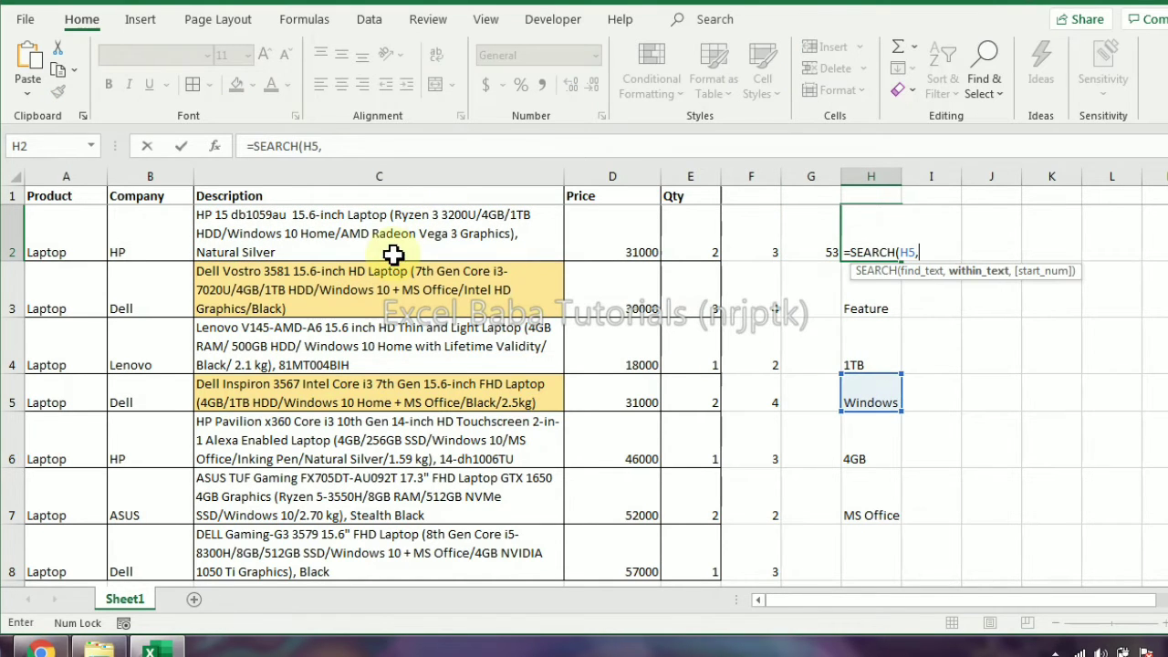
click(379, 236)
text())
key(Return)
key(Up)
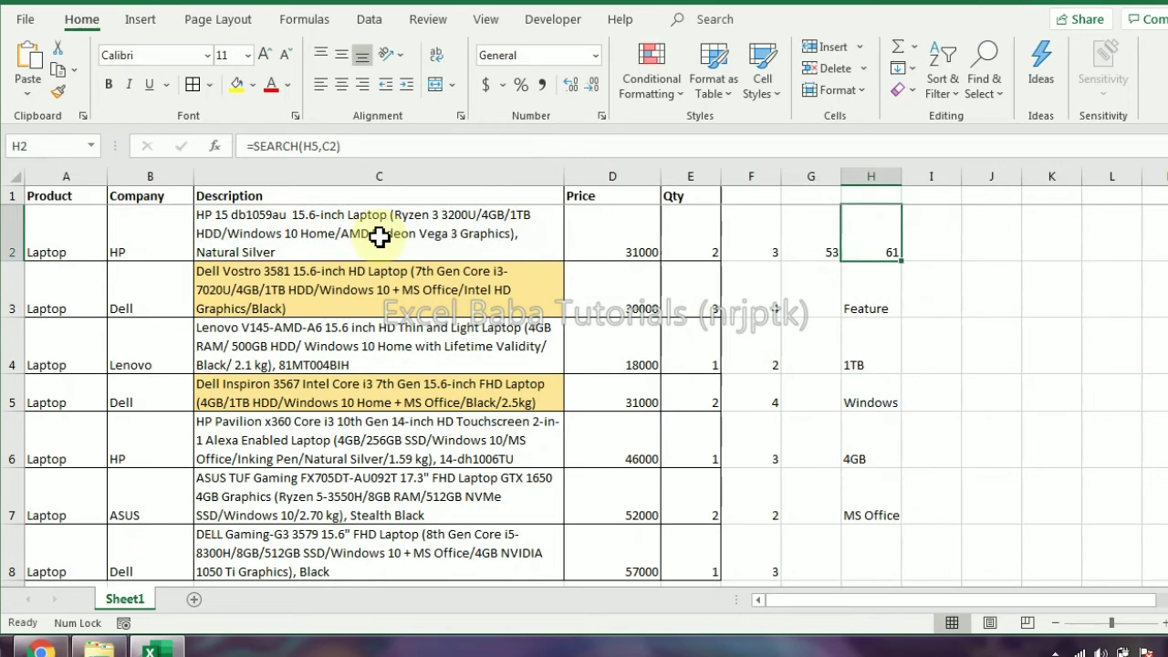
Step: Enter =SEARCH(H6,C2) in I2 to locate the 4GB feature in the first description
key(Right)
text(=sear)
key(Tab)
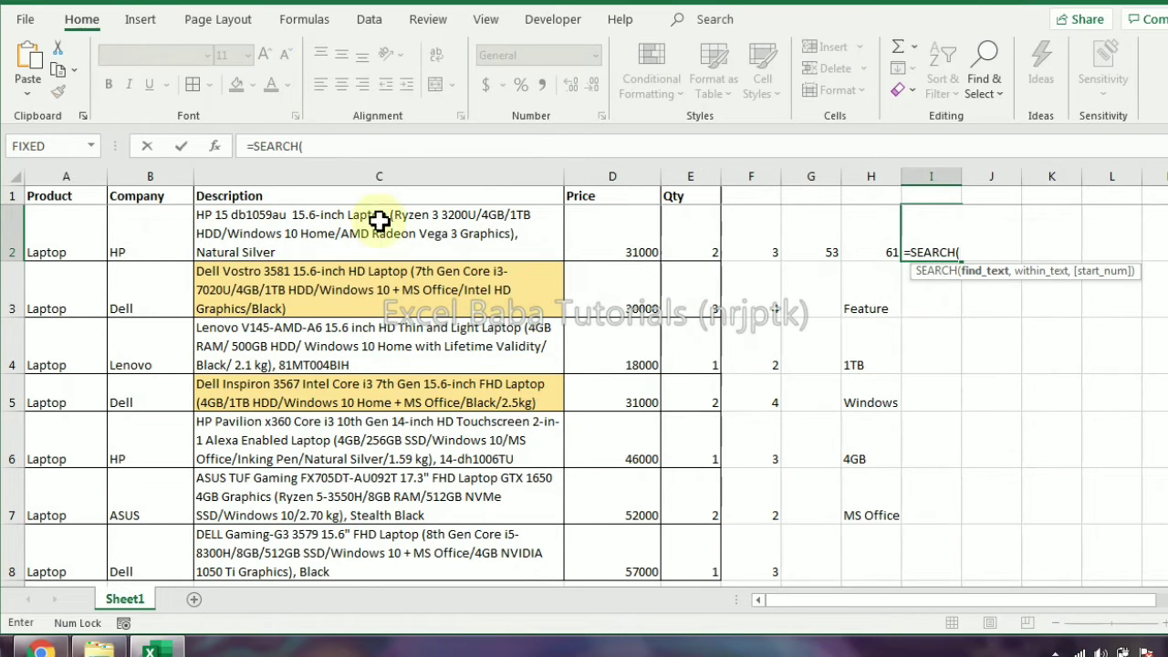
click(866, 442)
text(,)
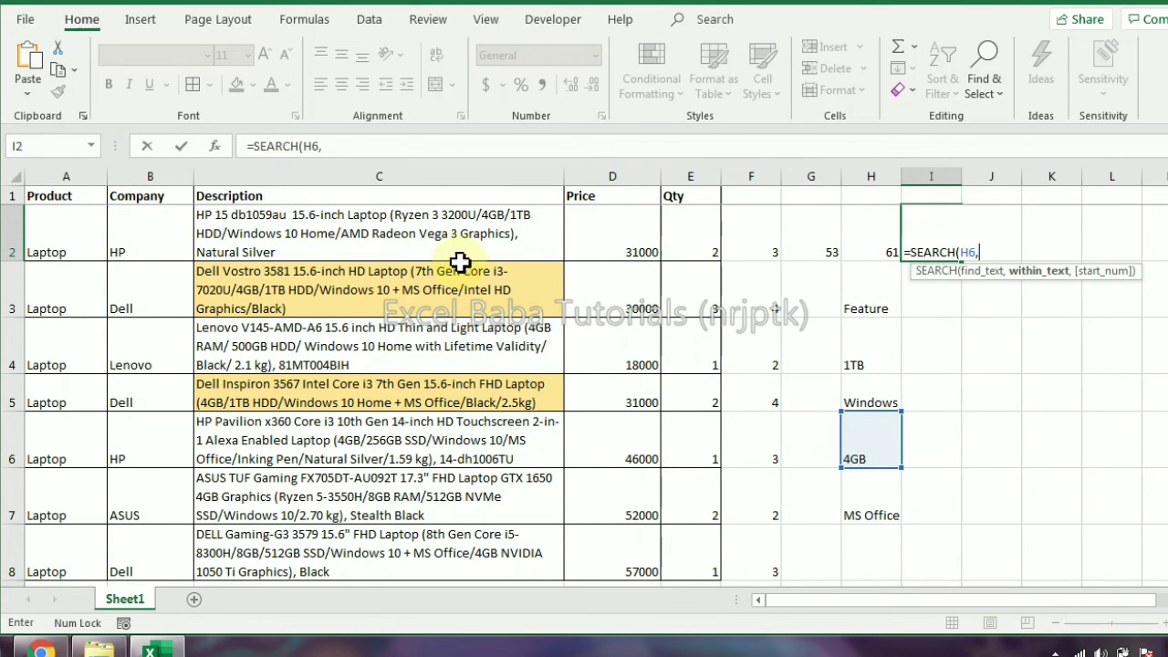
click(408, 233)
text())
key(Return)
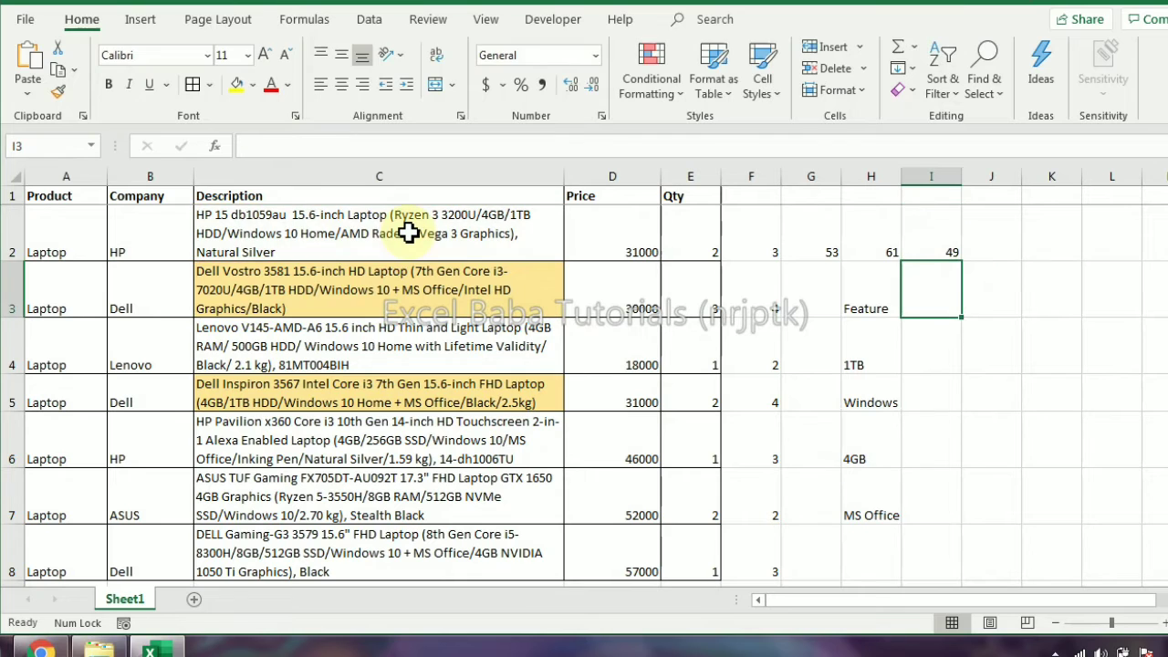
Step: Enter =SEARCH(H7,C2) in J2 to look for the MS Office feature in the first description
key(Up)
key(Right)
text(=SEARCH()
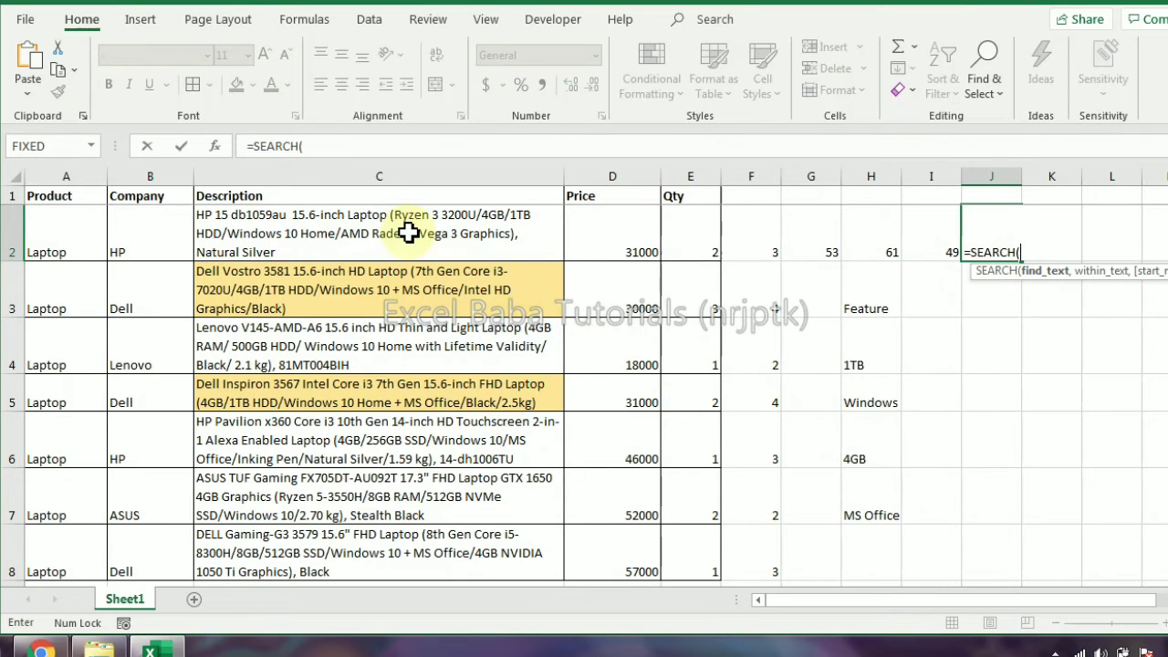
click(866, 507)
text(,)
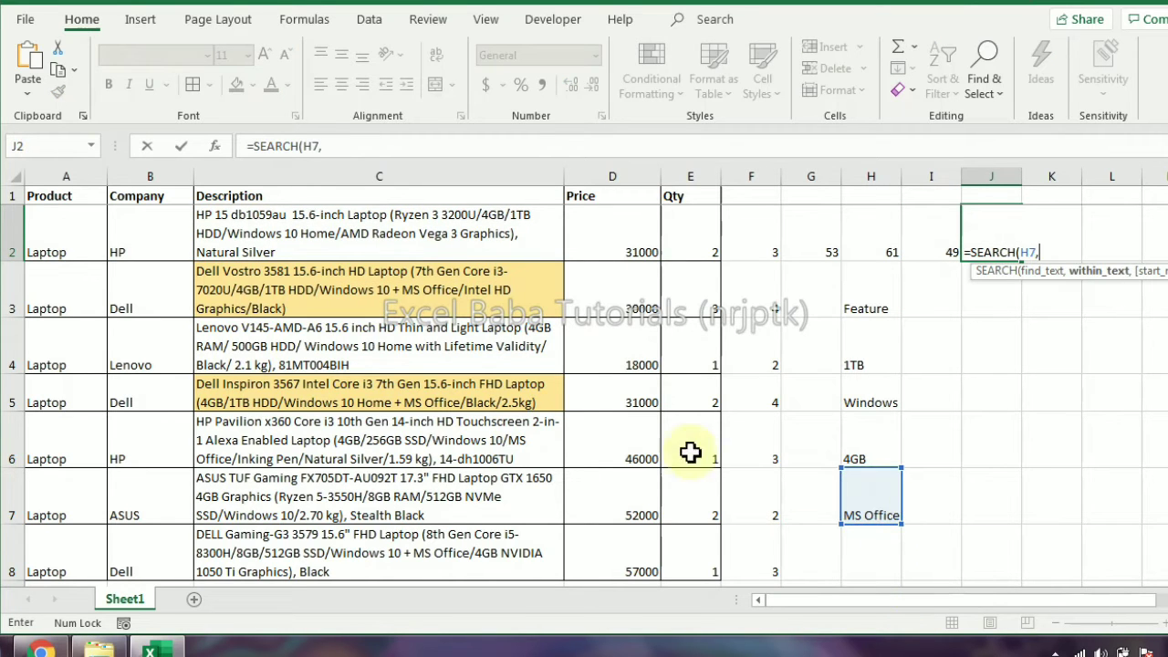
click(366, 248)
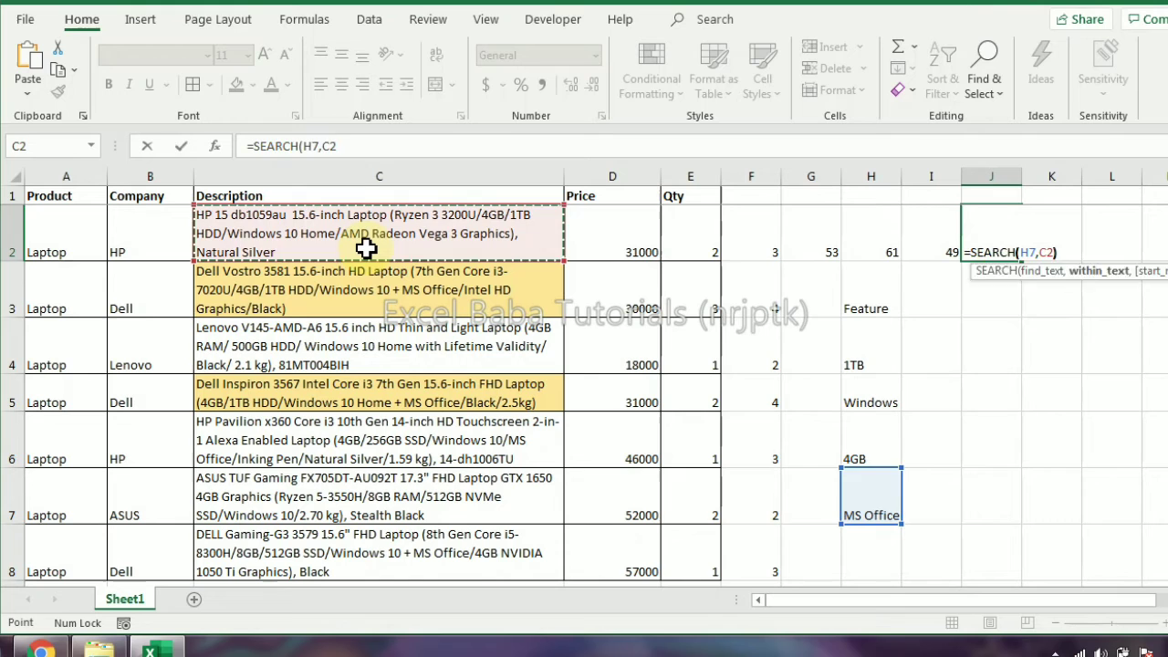
text())
key(Return)
key(Up)
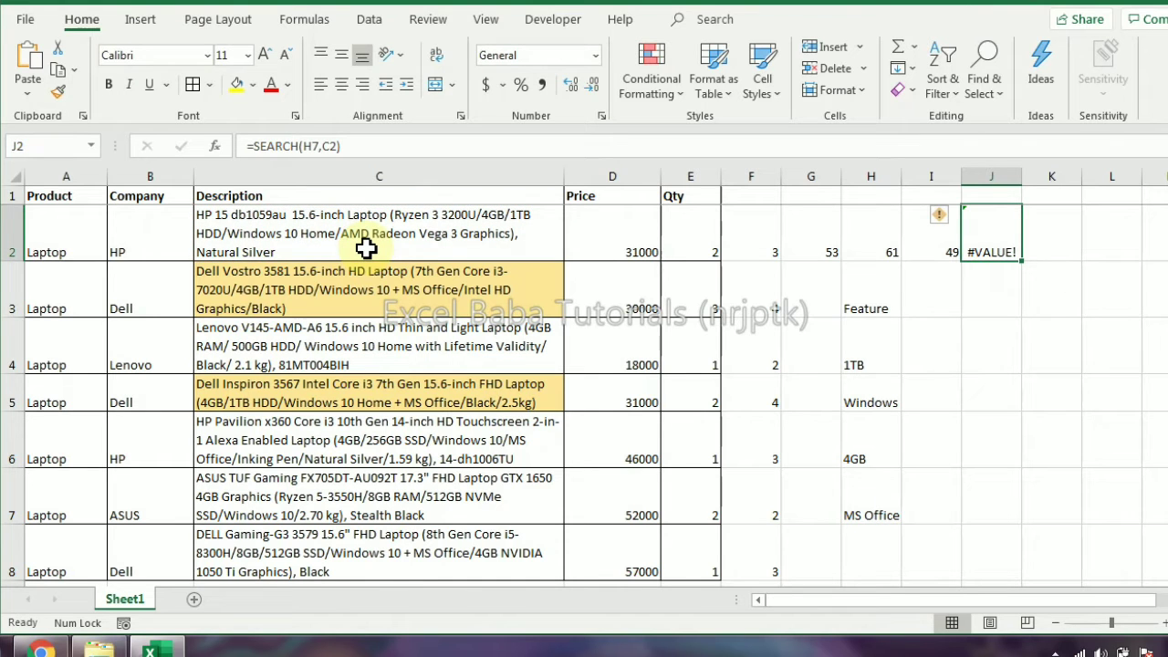
Step: Examine the ISNUMBER part of the F2 formula alongside the search results in G2:J2, leaving the formula unedited
drag(824, 247, 980, 250)
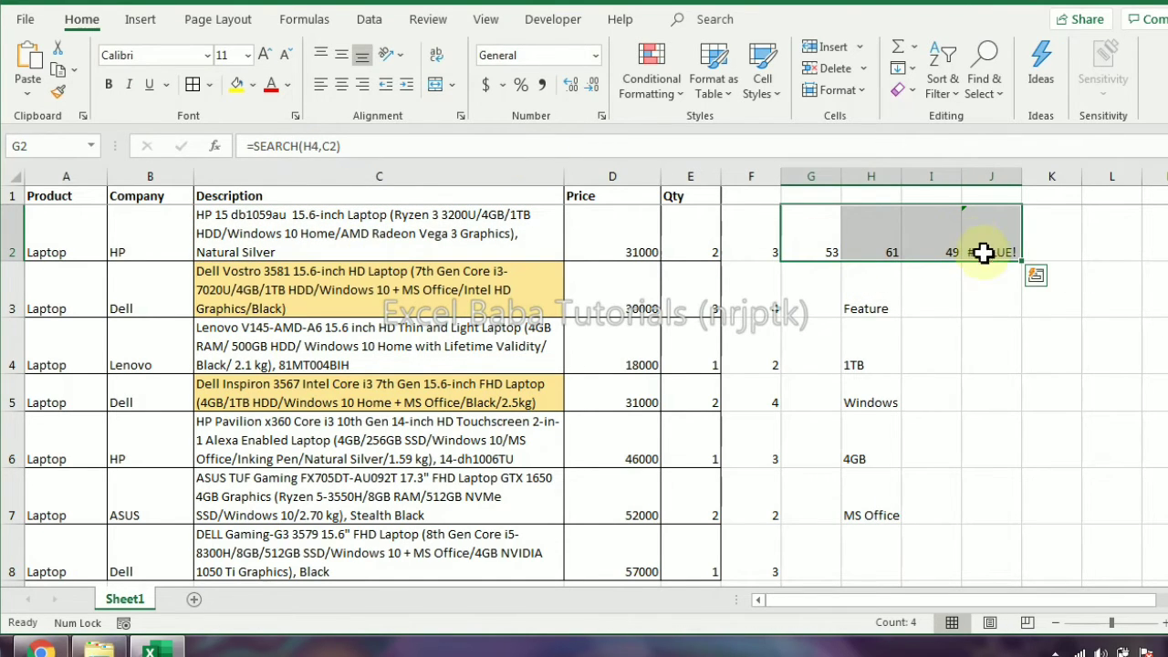
click(747, 246)
double_click(354, 146)
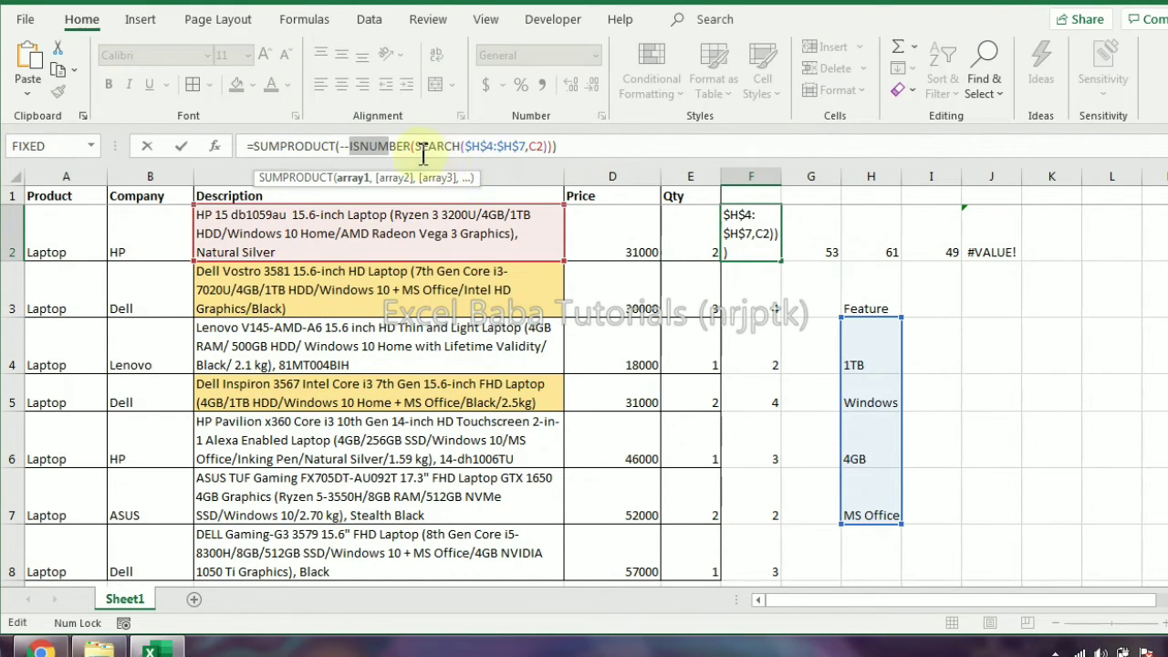
click(923, 256)
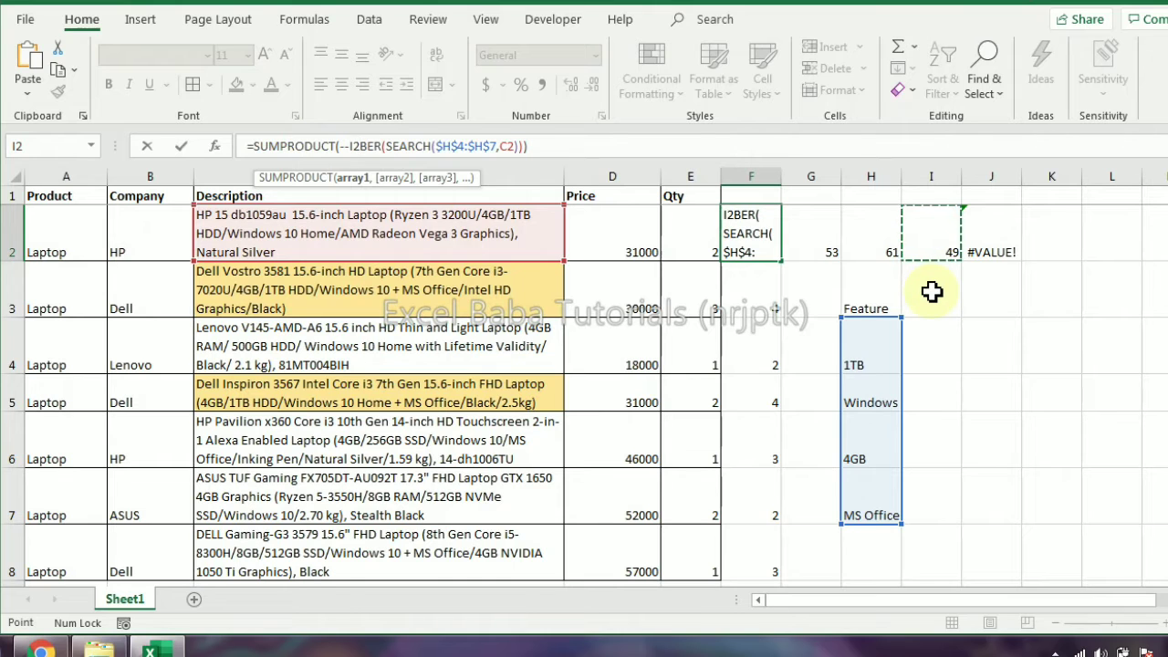
key(Escape)
drag(797, 248, 1022, 240)
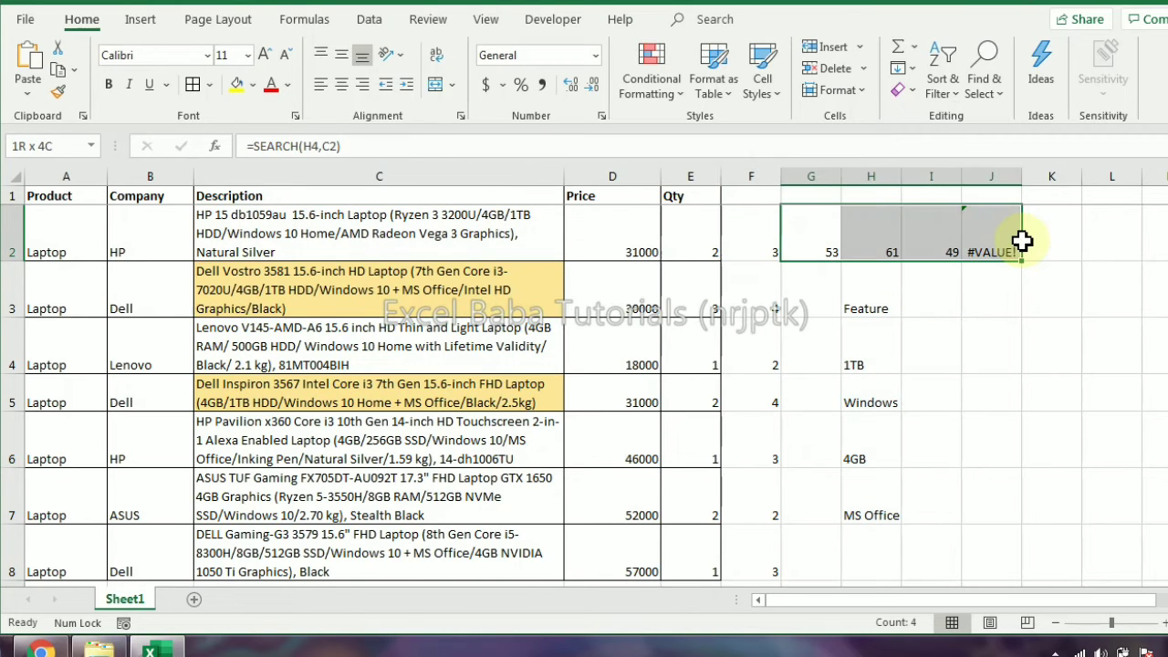
Step: Replace the search results in G2:J2 with the flags 1, 1, 1 and 0
click(803, 248)
text(1)
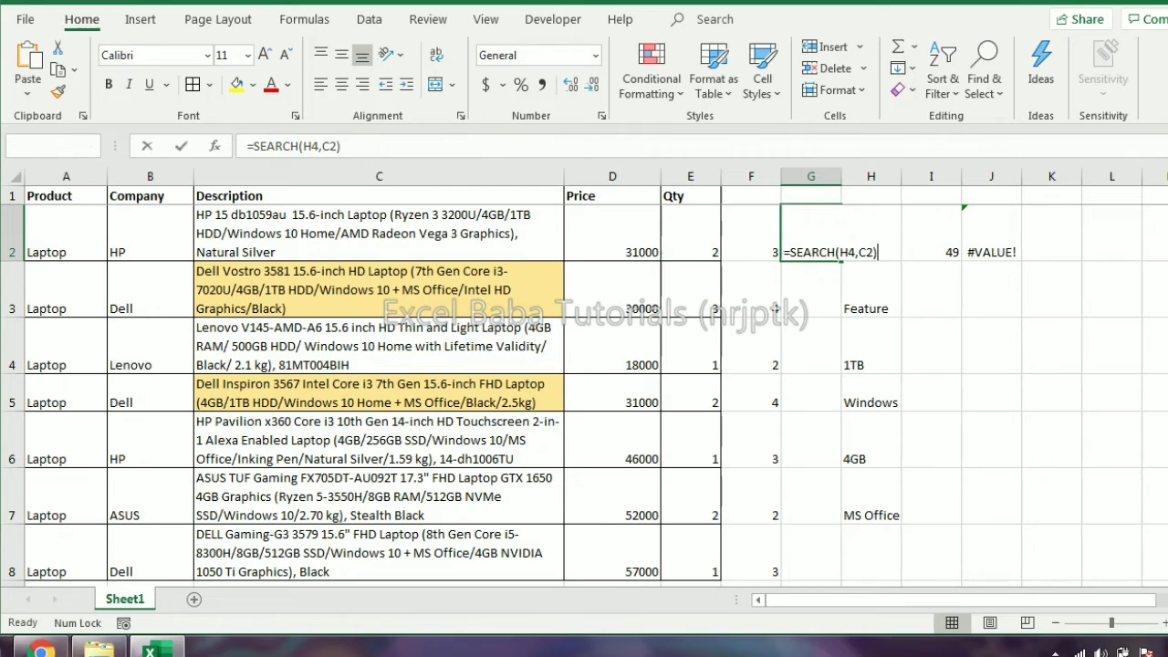
key(Tab)
text(1)
key(Tab)
text(1)
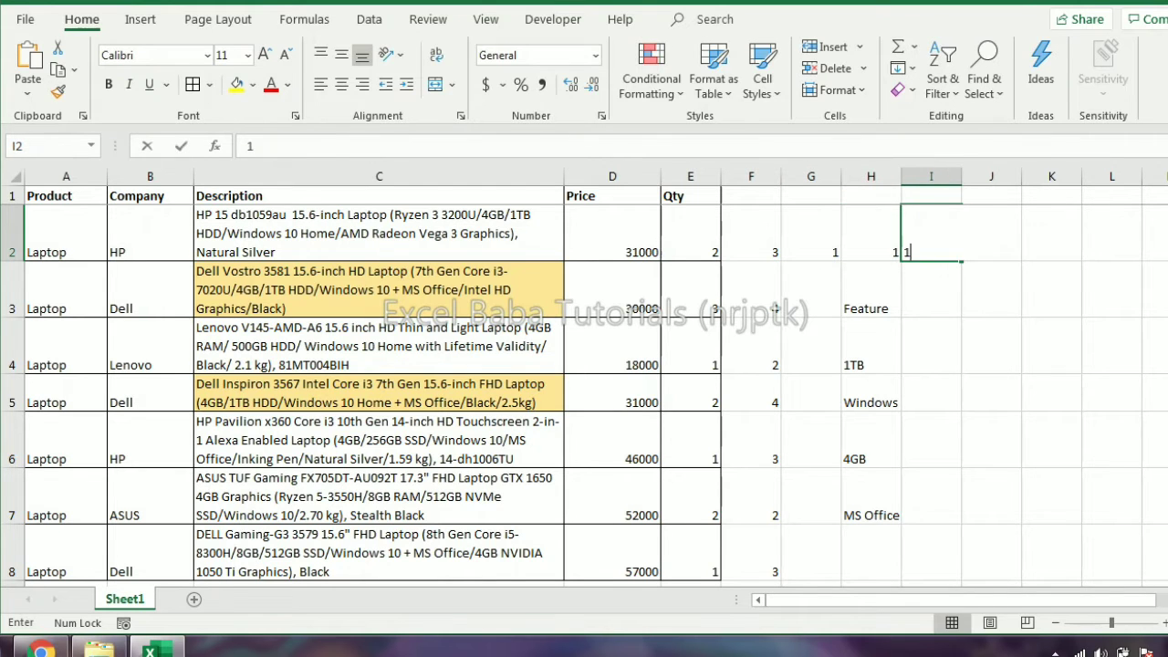
key(Tab)
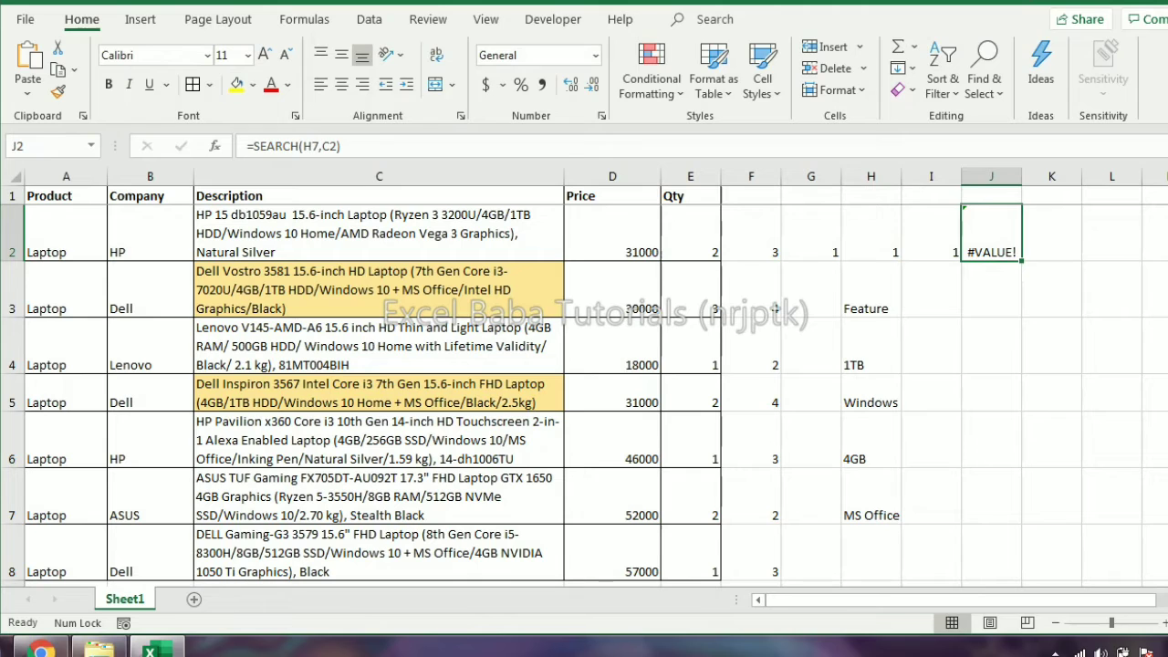
text(0)
key(ctrl+Return)
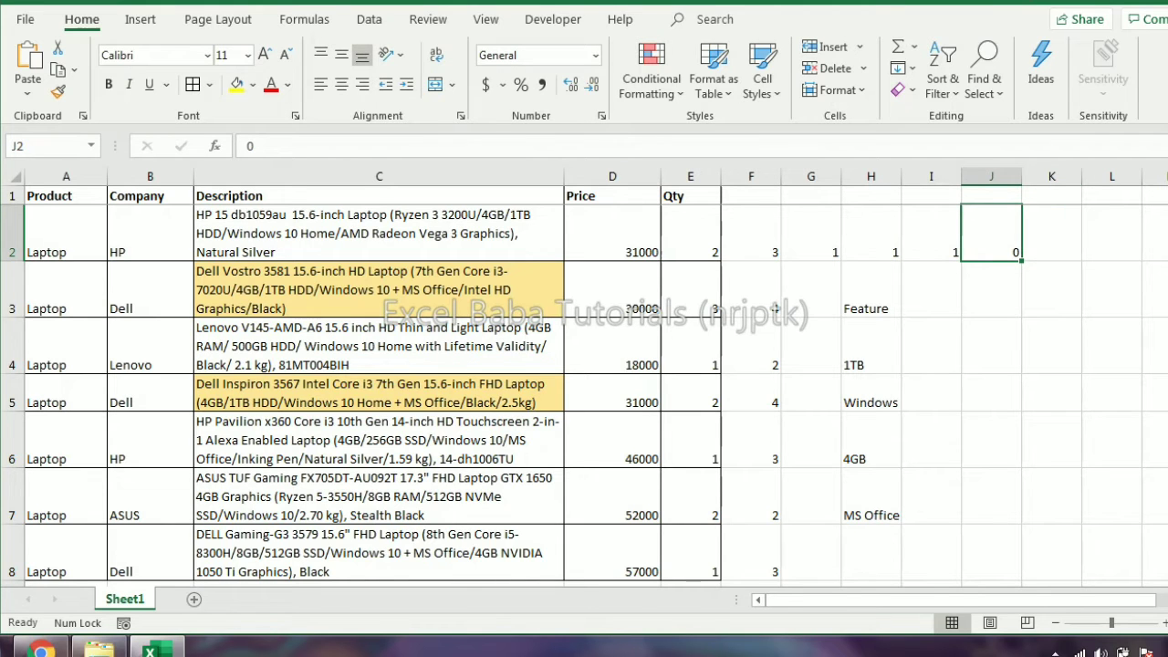
Step: Examine how the double negative and SUMPRODUCT in the F2 formula relate to the flags in G2:J2
click(764, 243)
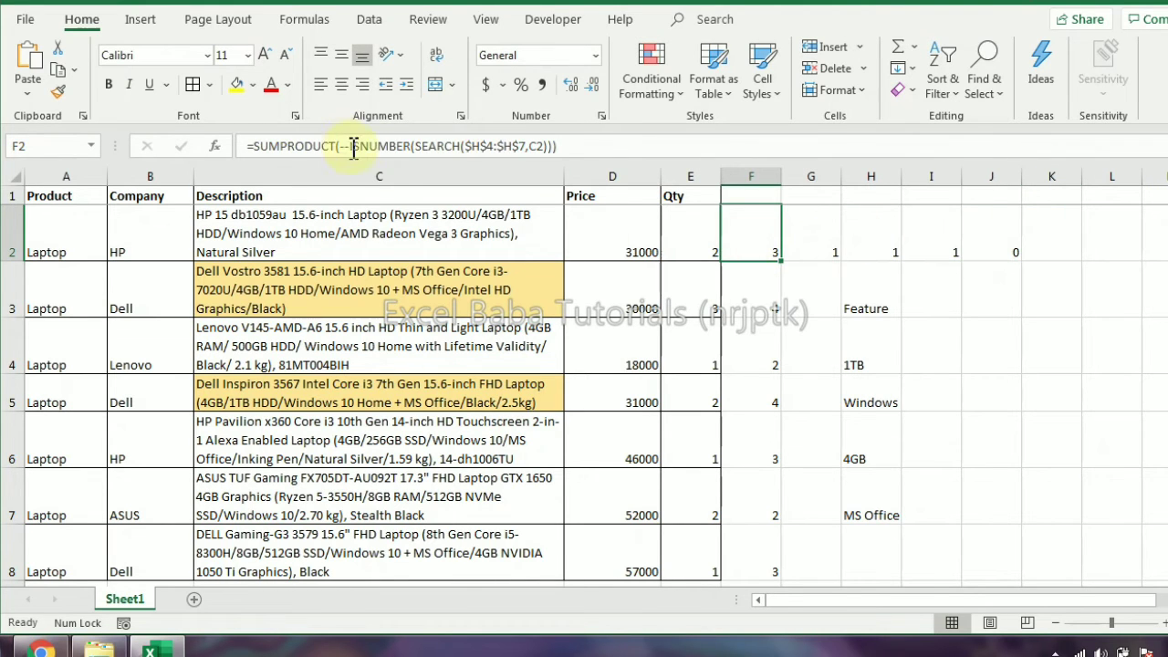
drag(837, 243, 977, 252)
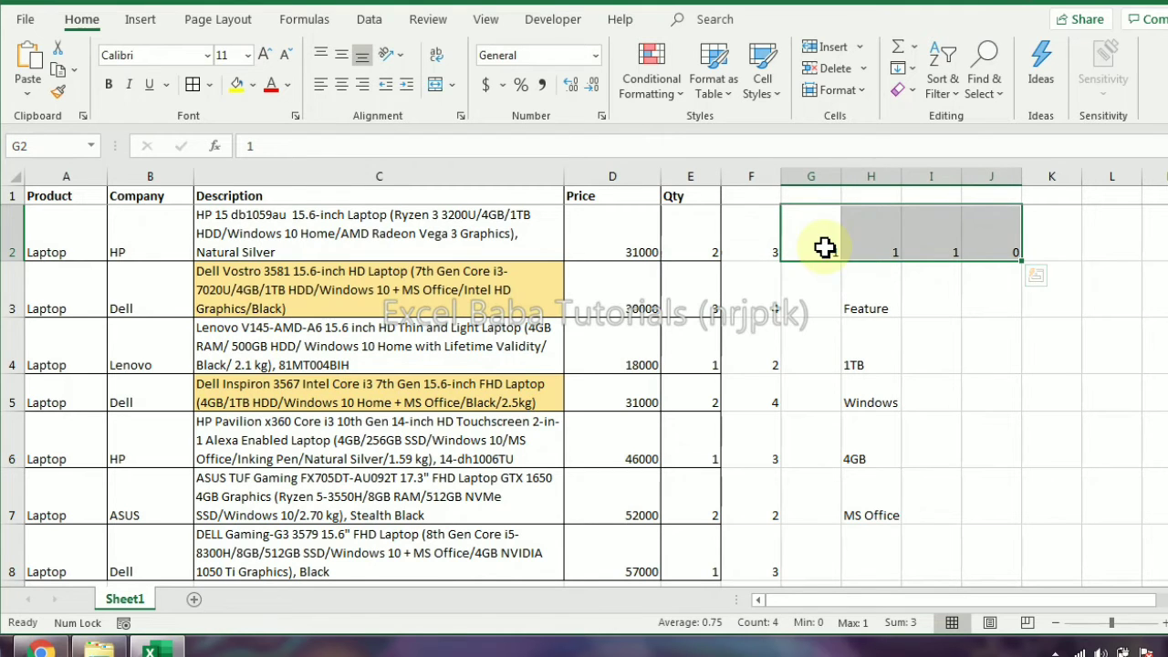
click(821, 249)
click(756, 239)
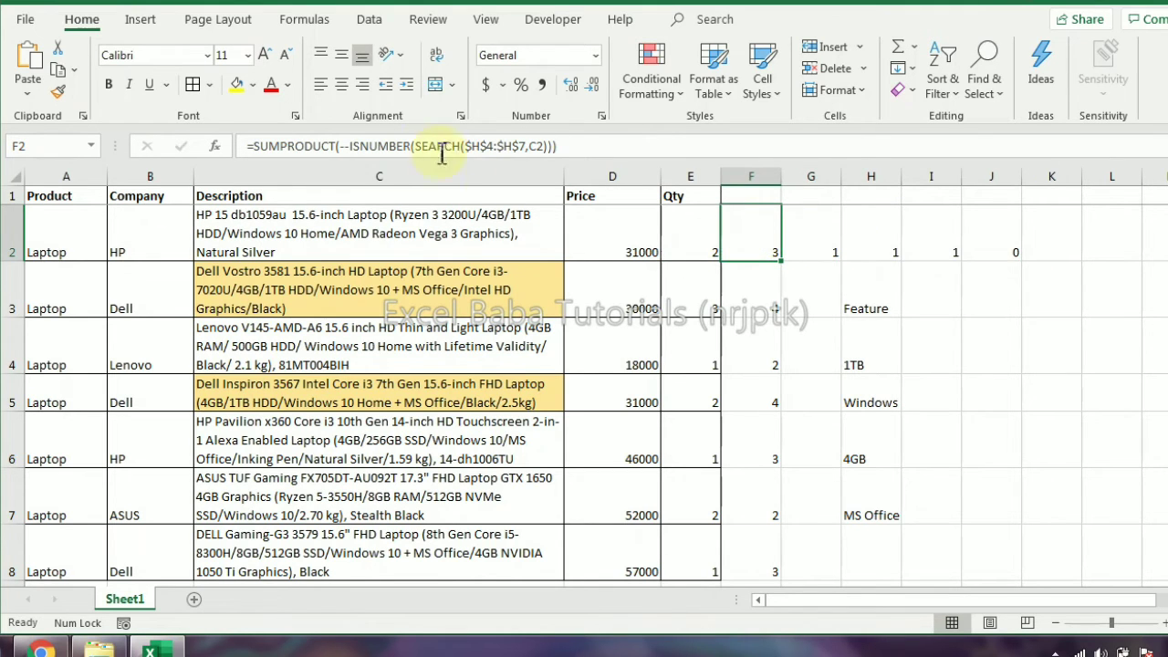
drag(808, 234, 918, 240)
click(816, 250)
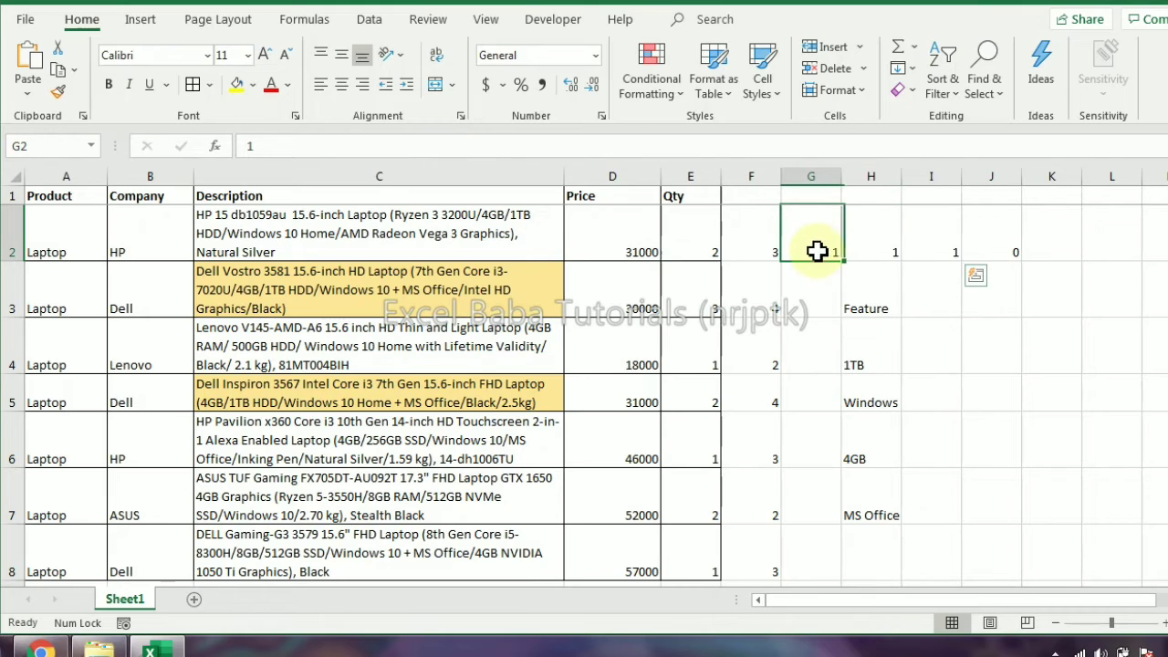
click(872, 248)
click(940, 248)
click(1010, 241)
click(822, 246)
click(772, 247)
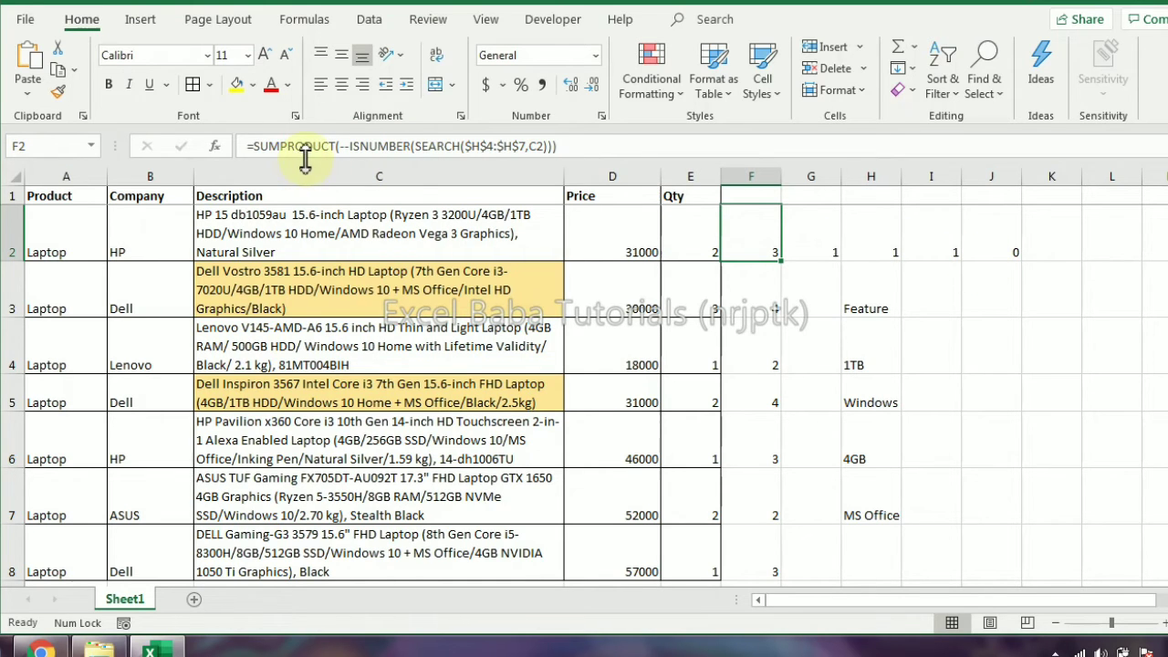
drag(819, 250, 1000, 250)
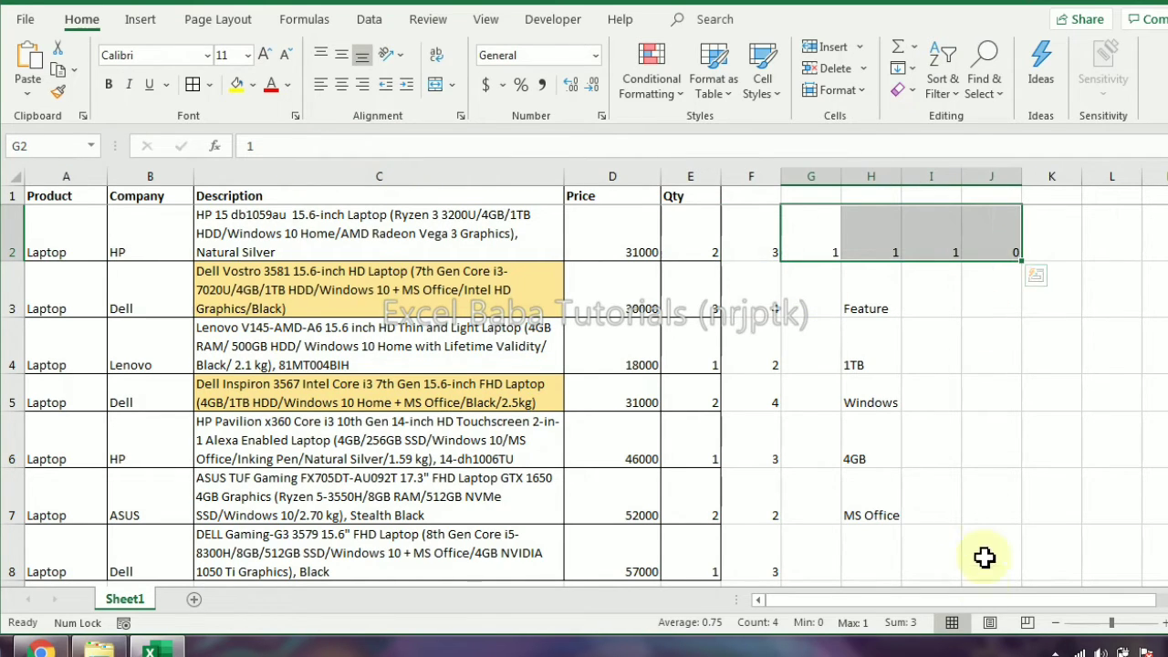
click(758, 244)
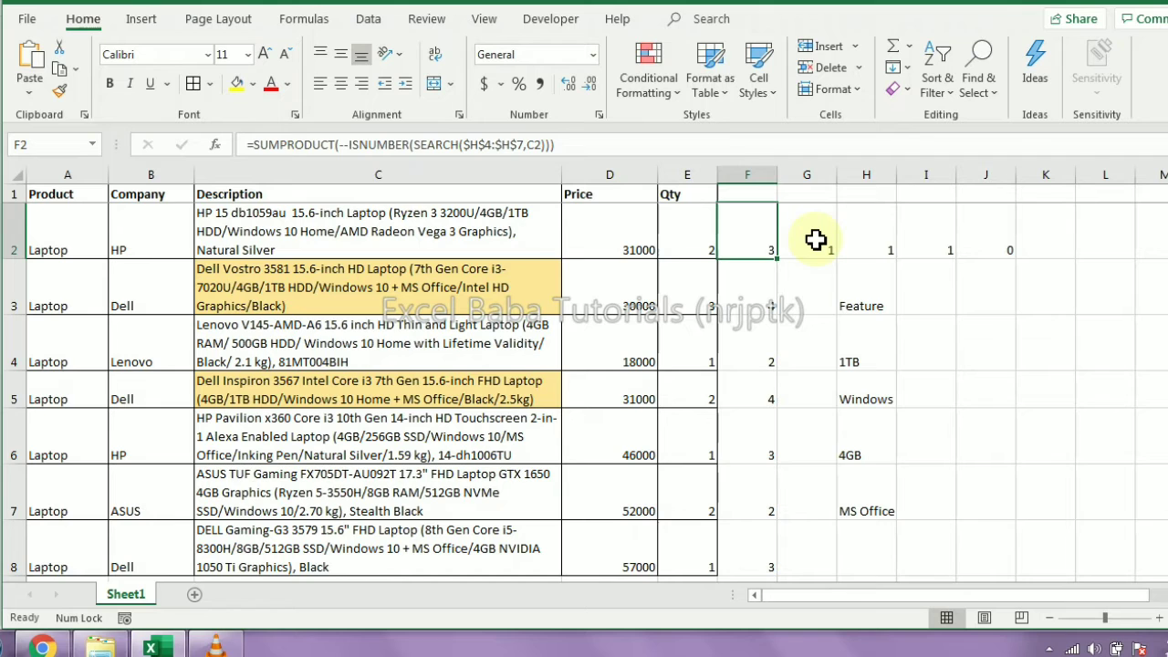
Step: Clear the helper values in G2:J2 and put a thick outside border around the feature list in H3:H7
drag(816, 240, 977, 234)
key(Delete)
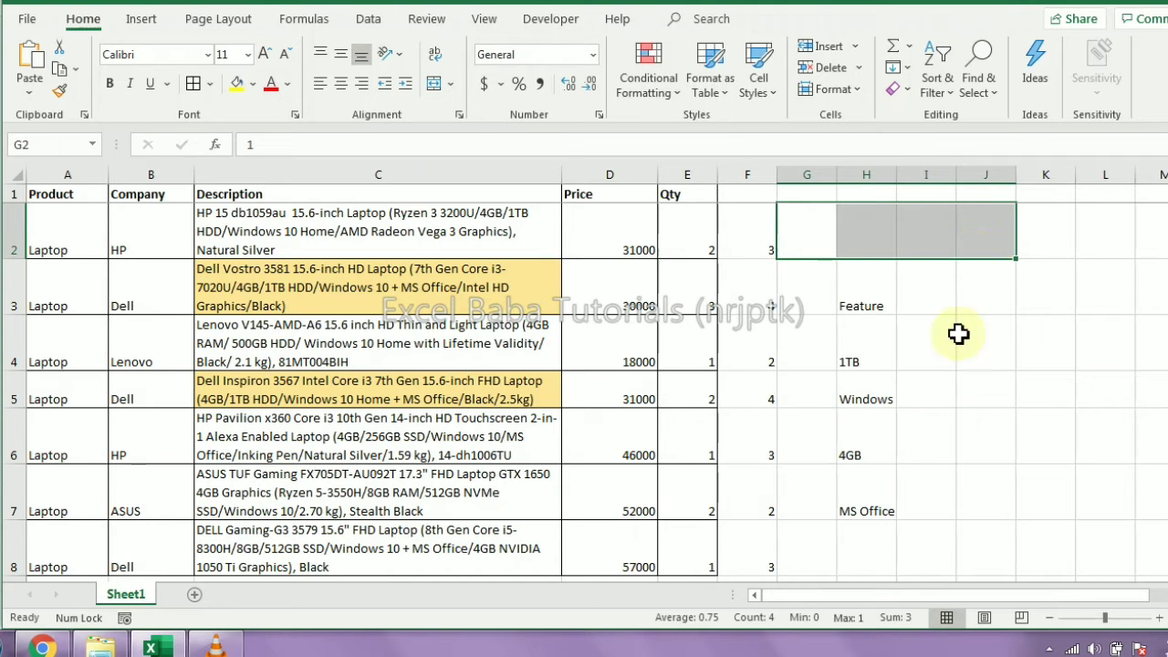
drag(876, 318, 862, 507)
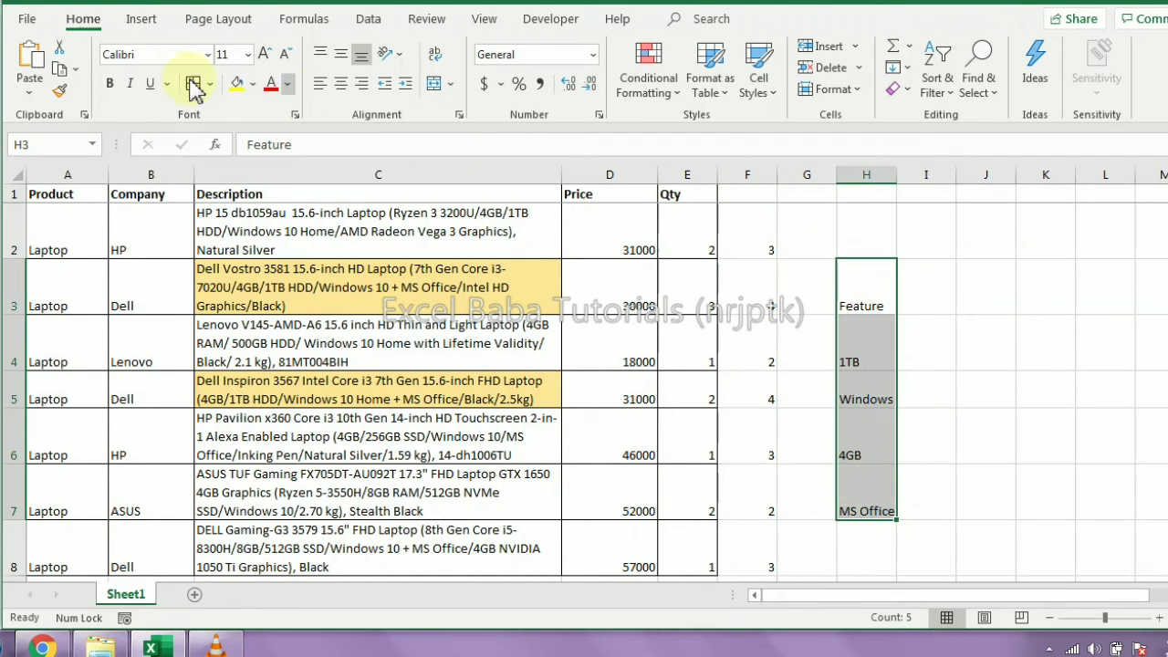
click(211, 84)
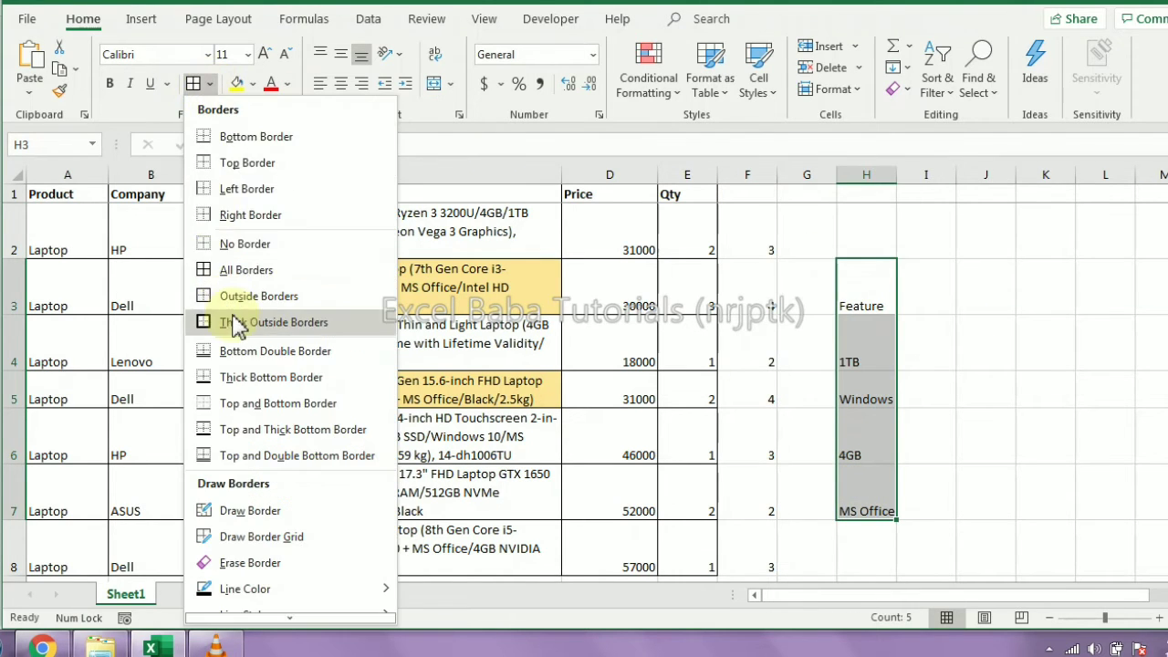
click(246, 323)
drag(839, 396, 855, 358)
click(855, 358)
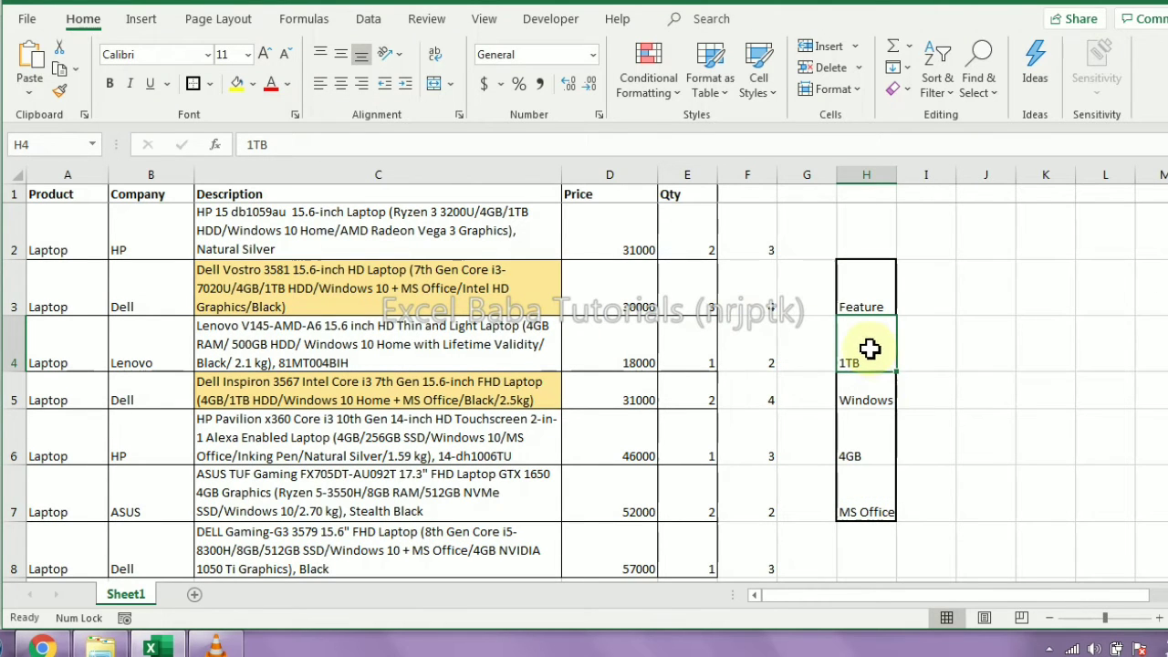
Step: Clear all the feature entries in H4:H7, keeping the Feature heading
drag(869, 349, 873, 491)
key(Delete)
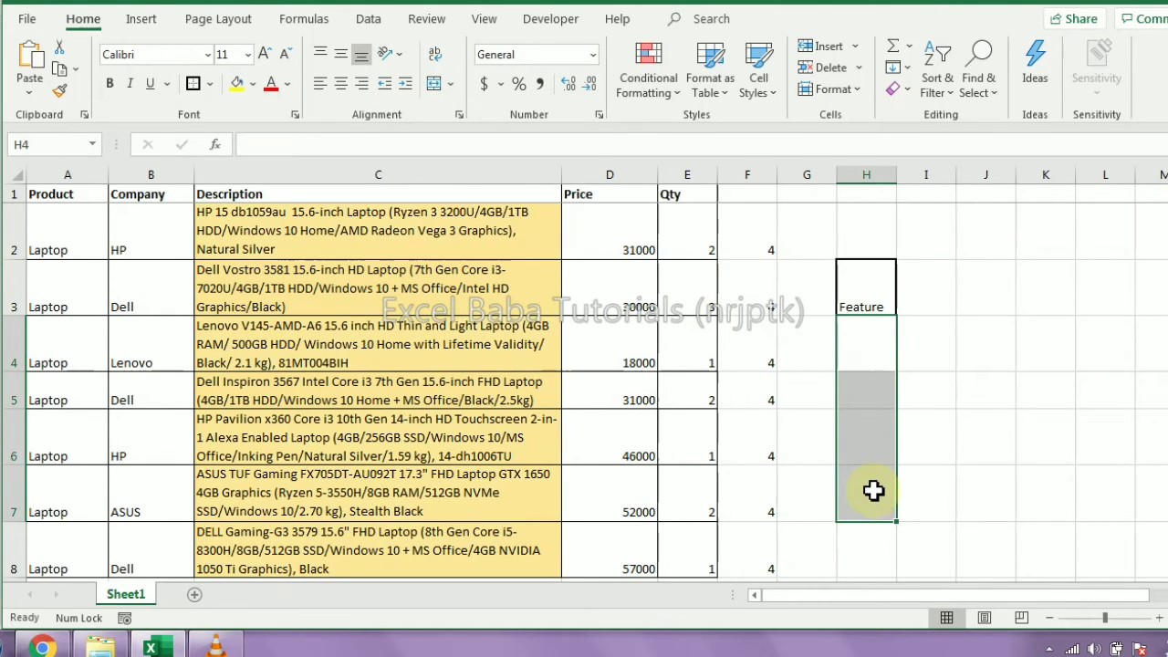
click(879, 383)
click(882, 339)
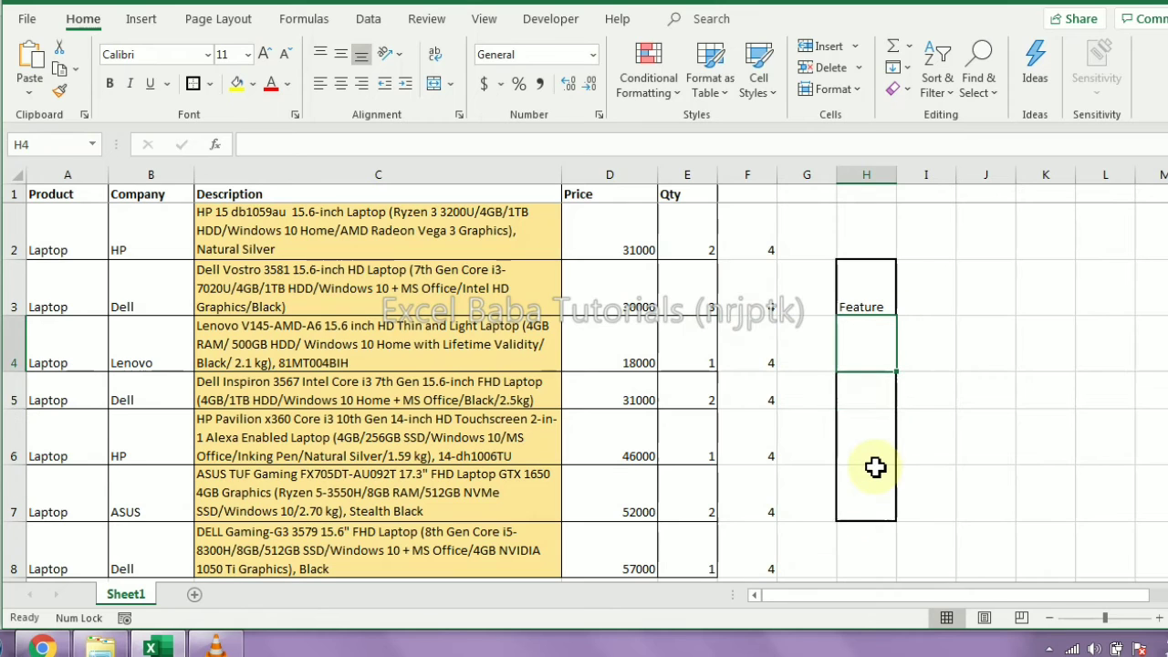
drag(850, 331, 858, 497)
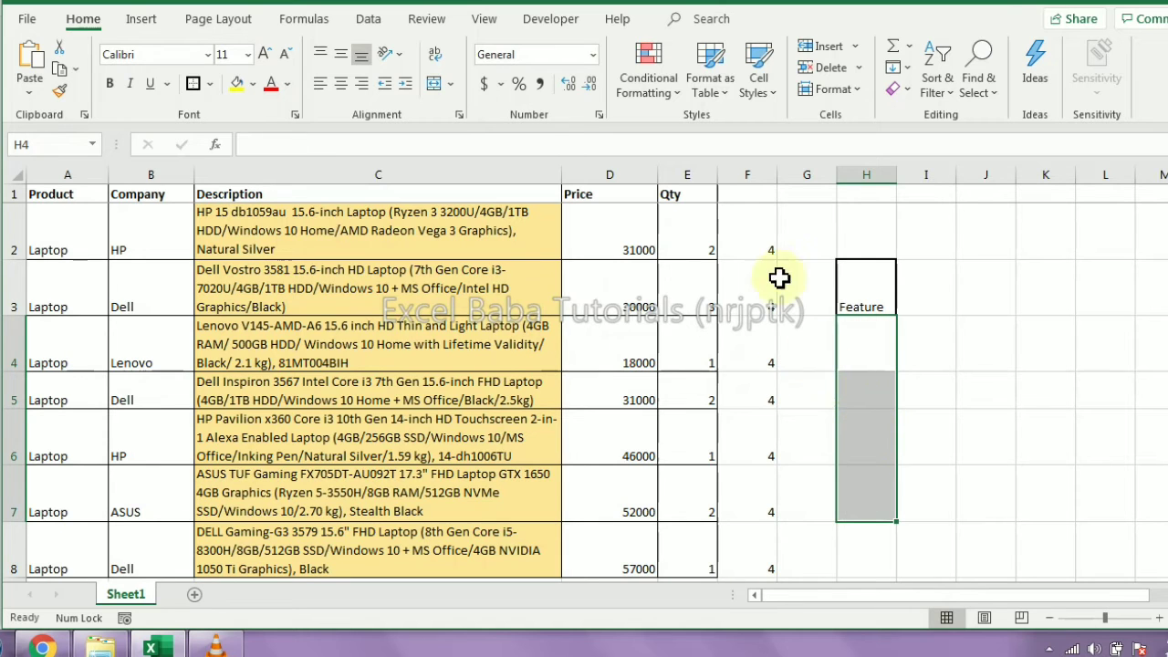
Step: Make F2 ignore blank features by changing its formula to =SUMPRODUCT(--ISNUMBER(SEARCH(IF($H$4:$H$7<>"",$H$4:$H$7),C2)))
click(755, 236)
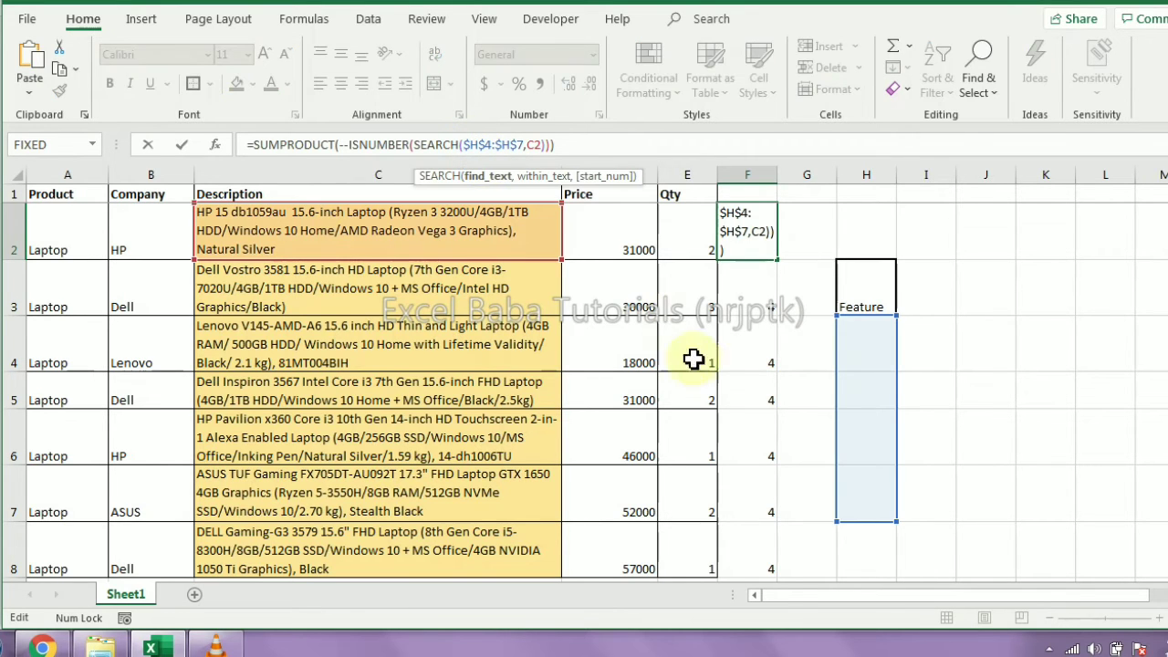
text(IF()
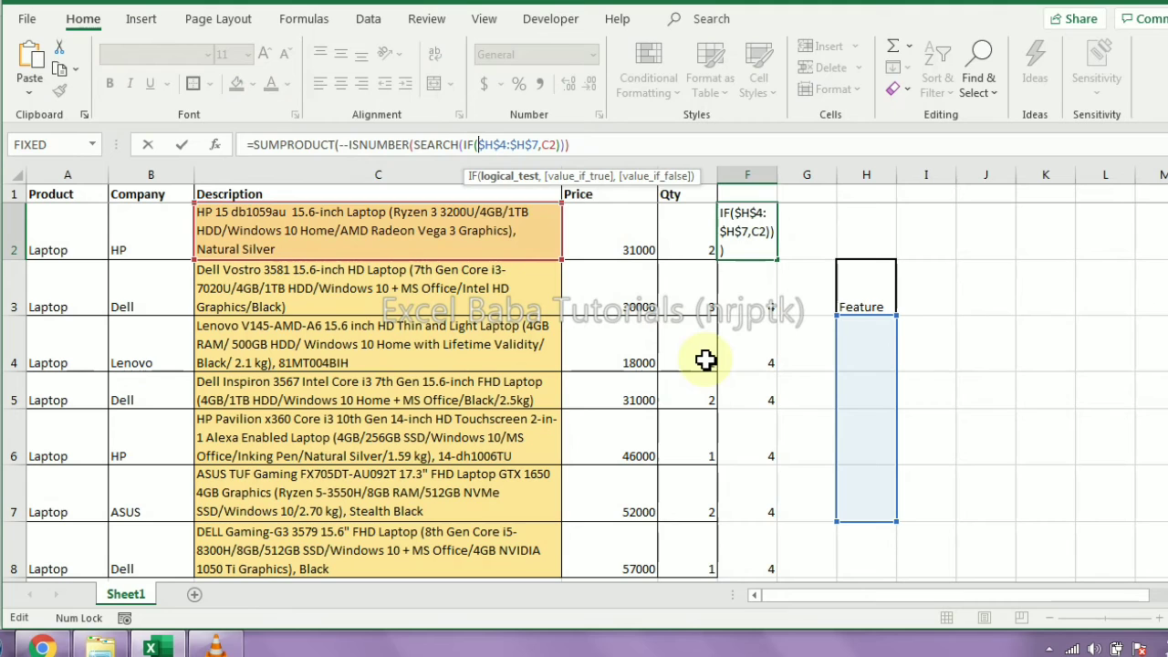
click(540, 145)
text(<>"")
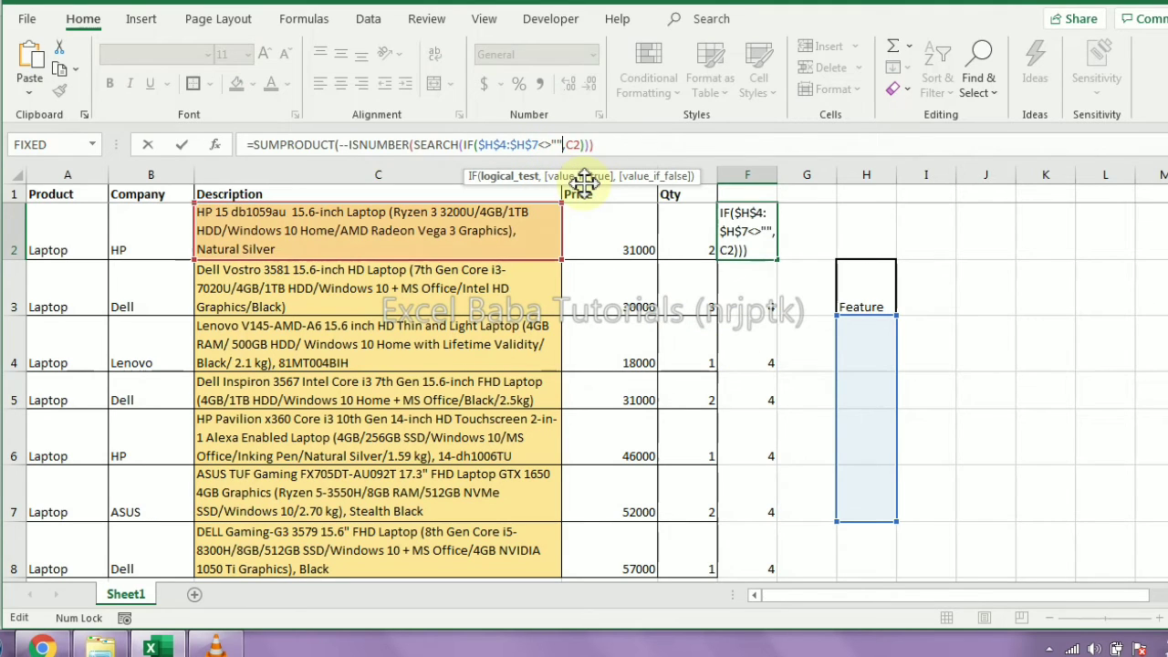
text(,)
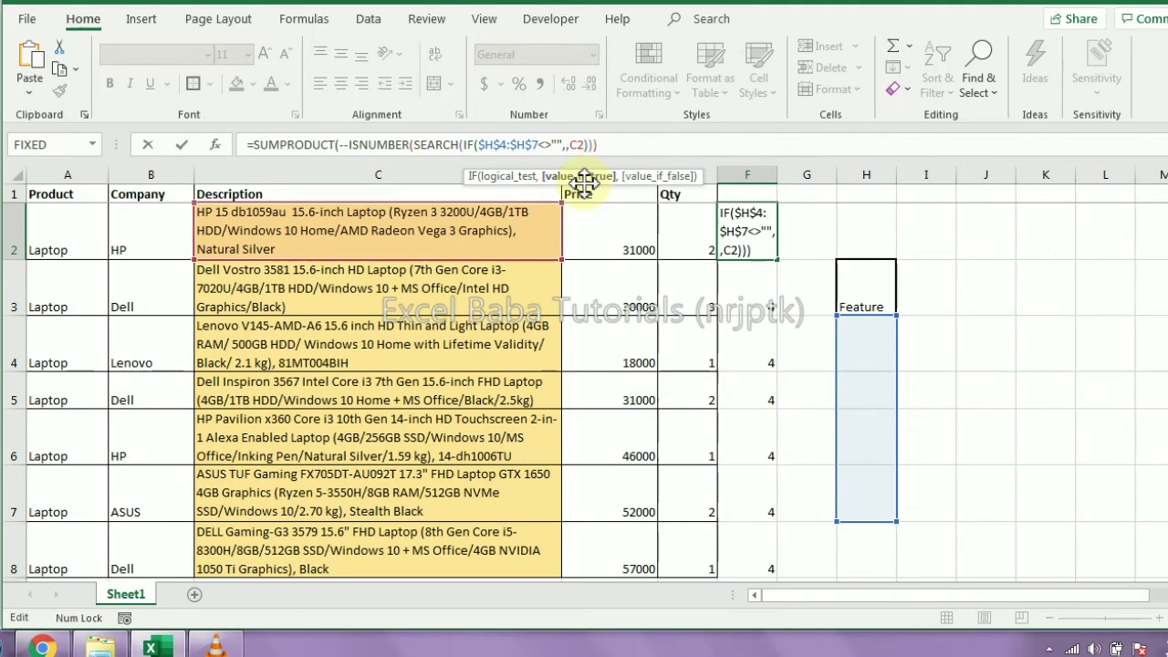
drag(858, 365, 864, 488)
key(F4)
text())
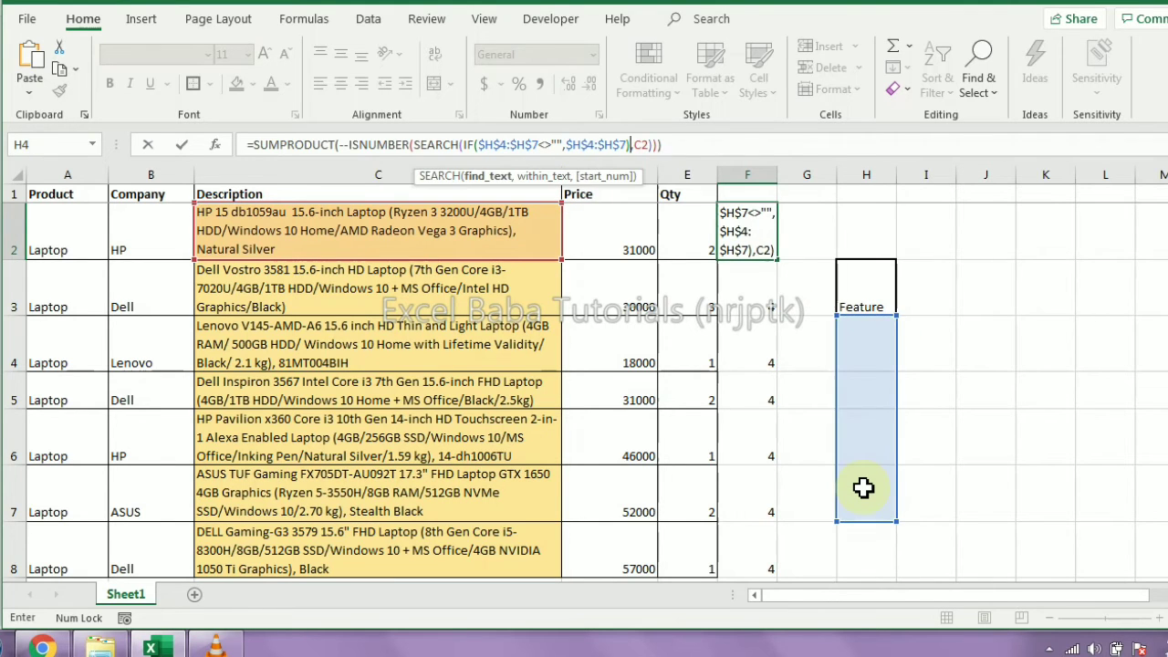
key(ctrl+Return)
Step: Copy the revised F2 formula down to the remaining laptop rows in column F
key(ctrl+c)
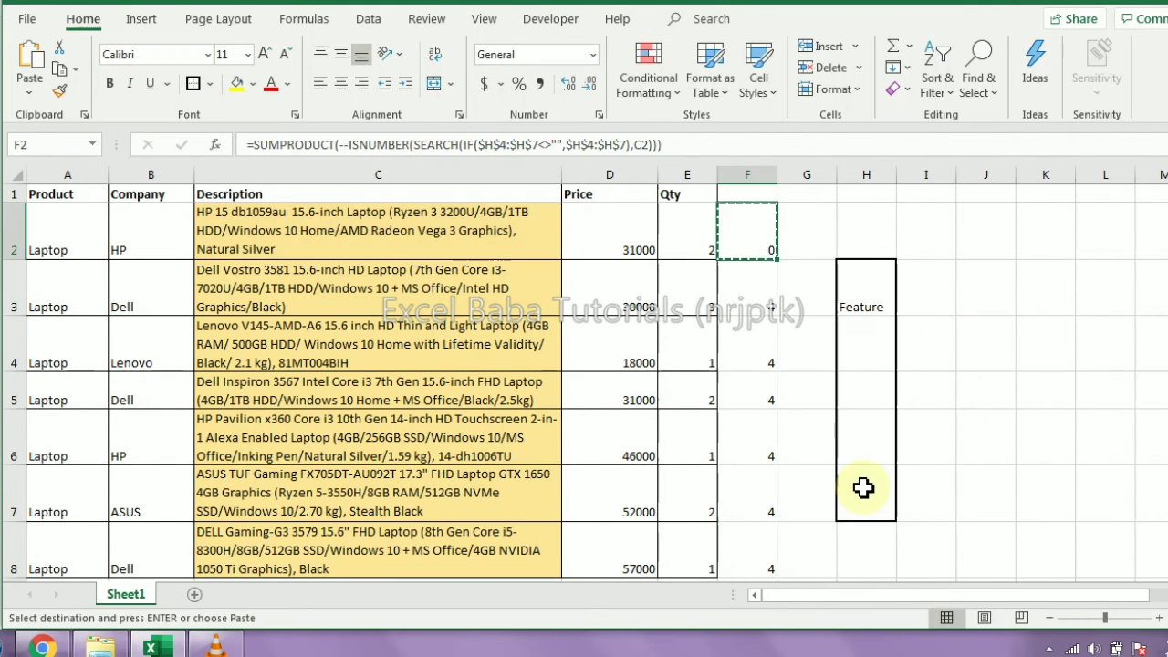
key(Down)
key(ctrl+shift+Down)
key(Return)
key(Up)
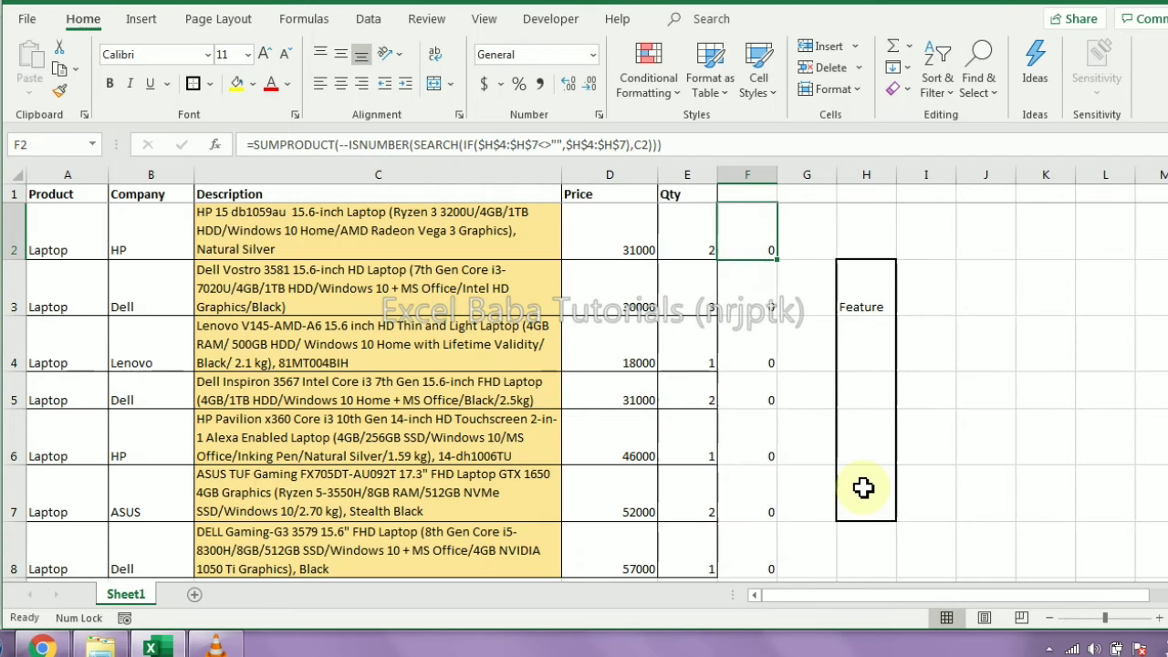
Step: Enter 4GB in H4 and MS Office in H5 as the features to look for
key(Down)
key(Down)
key(Right)
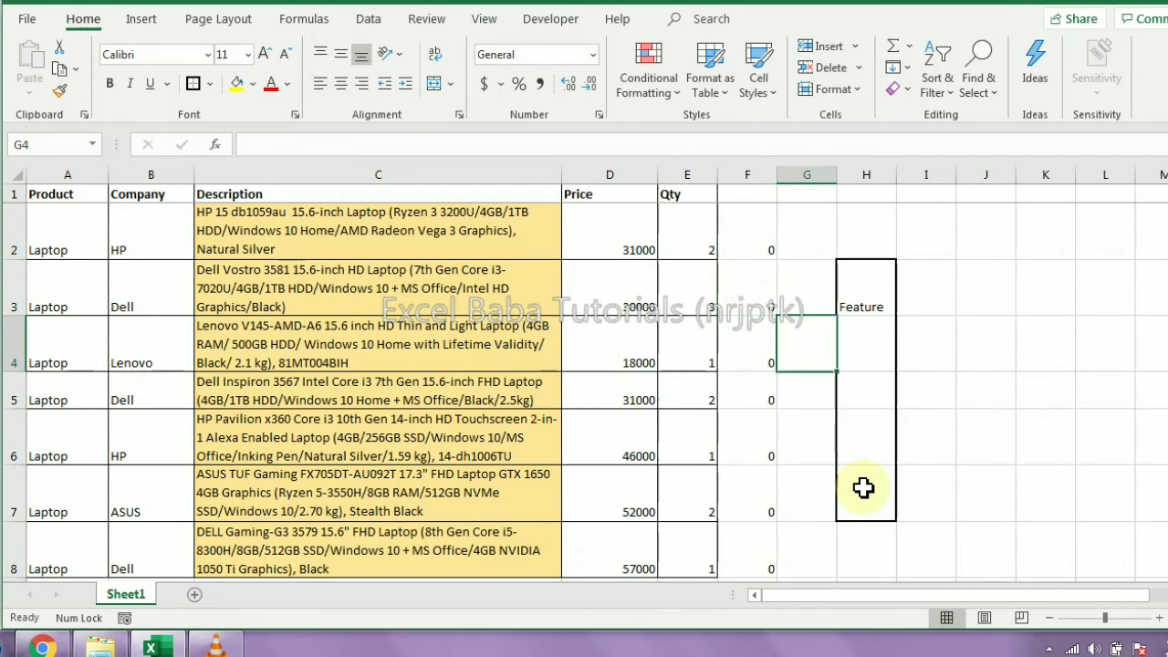
key(Right)
text(4GB)
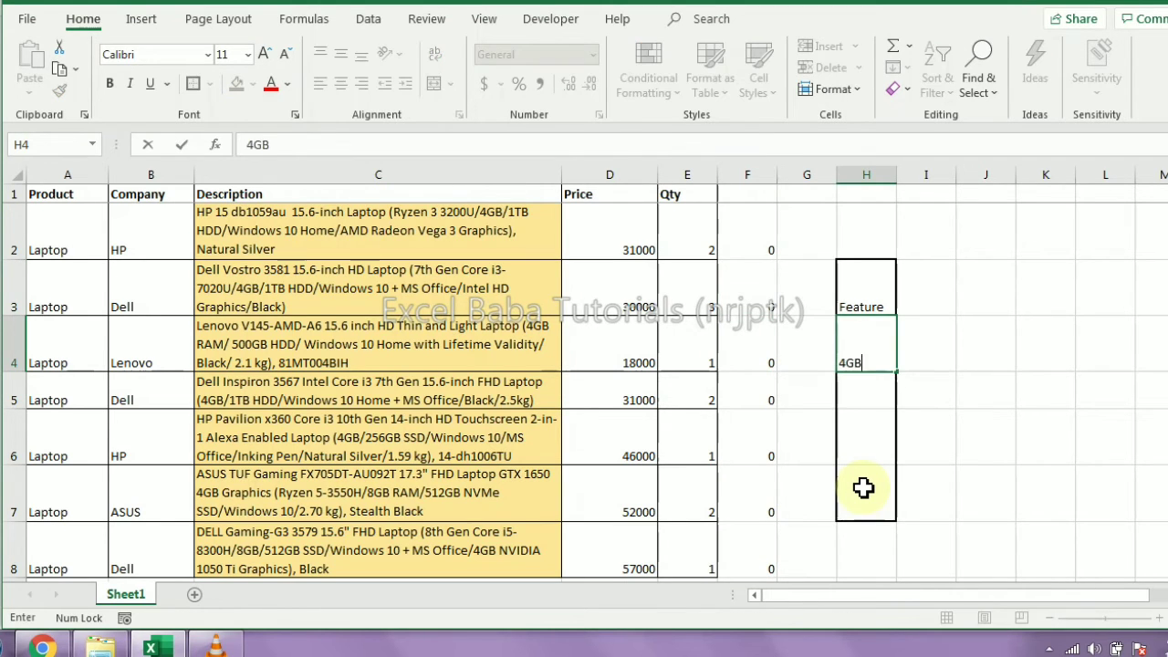
key(Return)
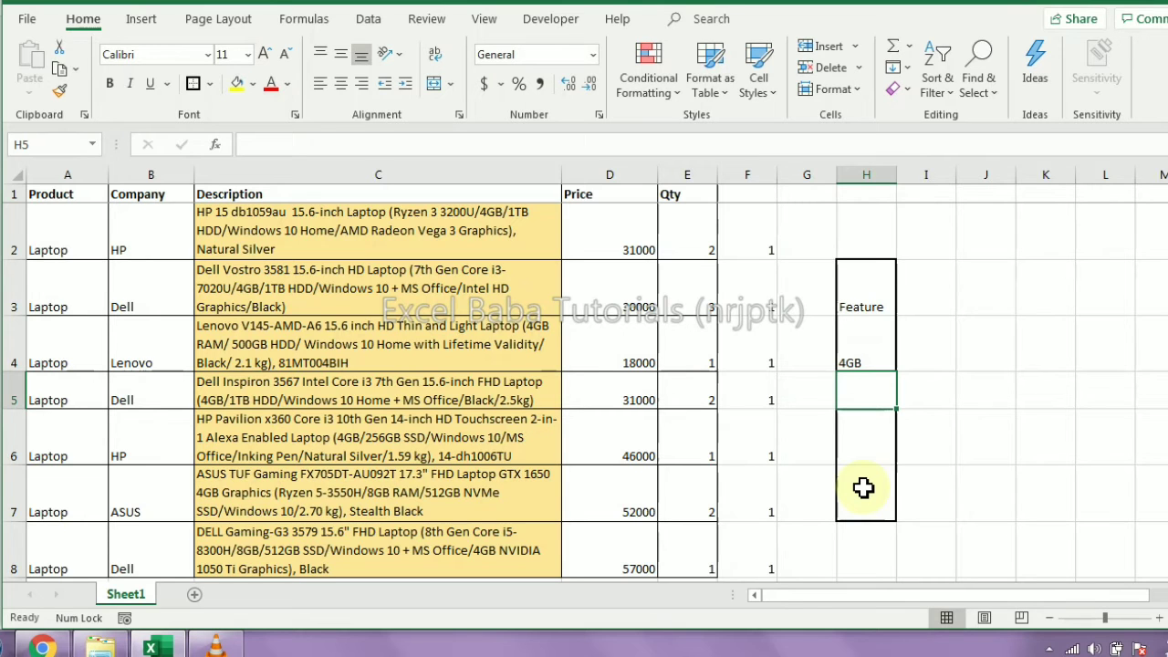
text(MS Office)
key(Return)
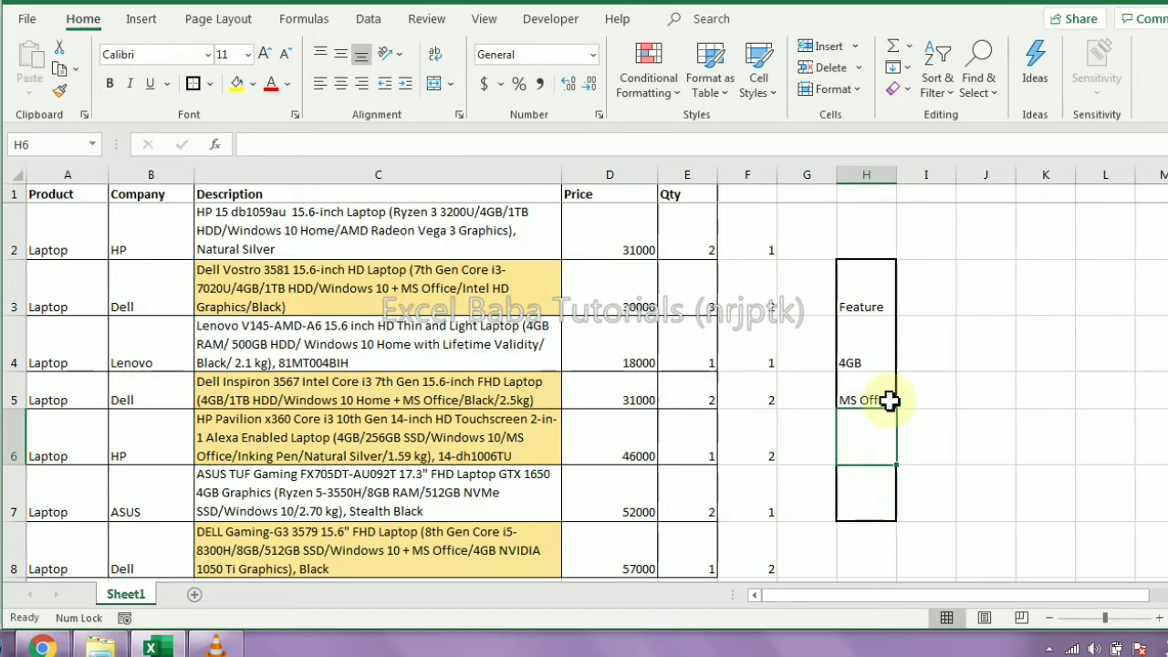
Step: Examine the IF function's value_if_false argument in the F2 formula, leaving the formula as it is
click(748, 254)
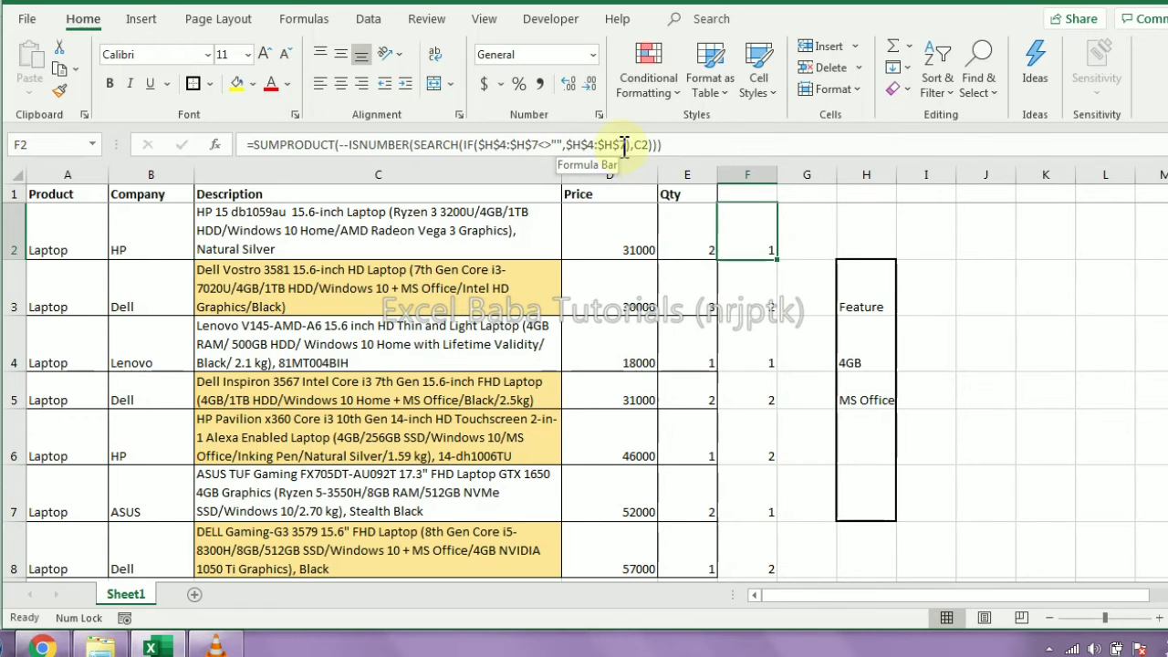
click(626, 144)
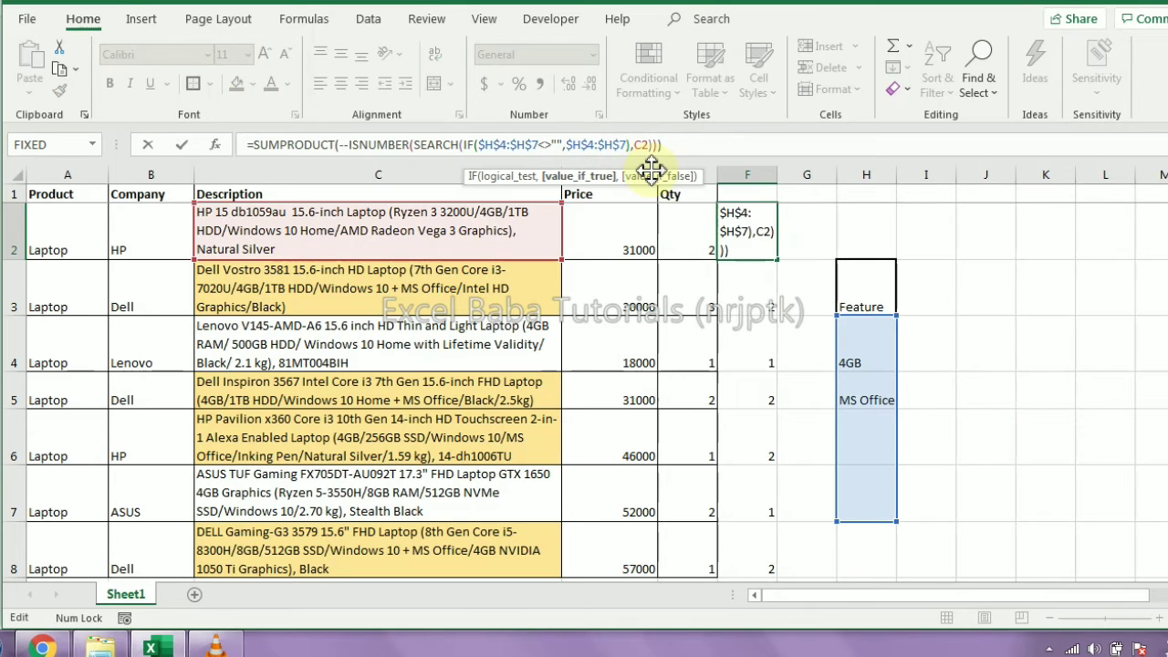
text(,)
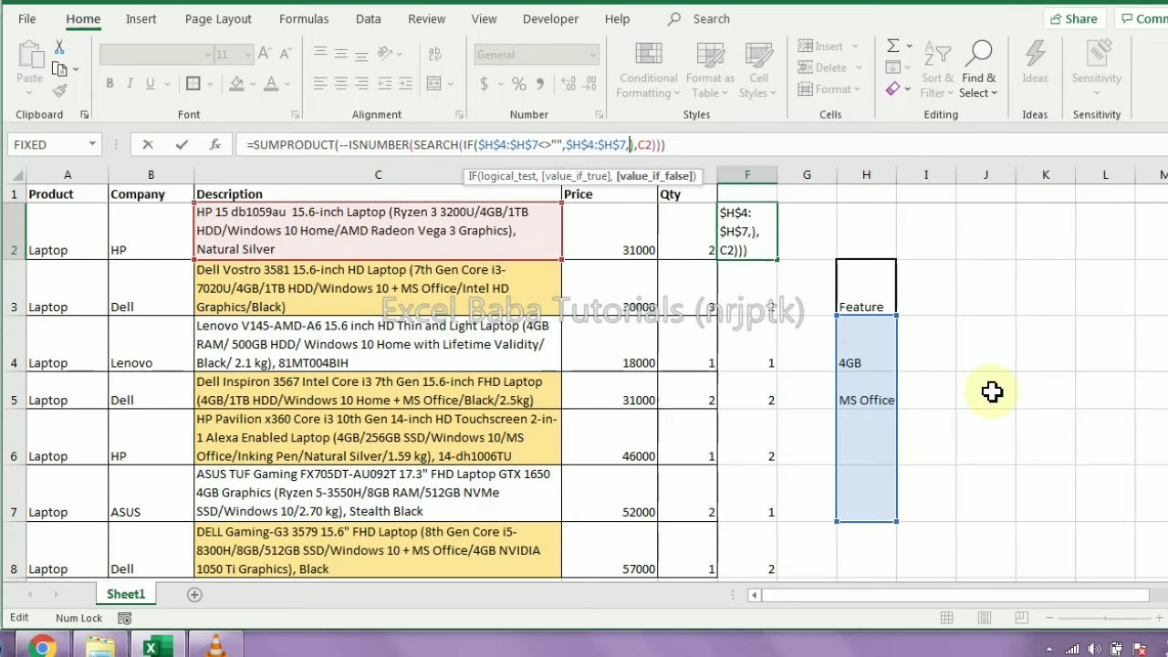
key(BackSpace)
key(Return)
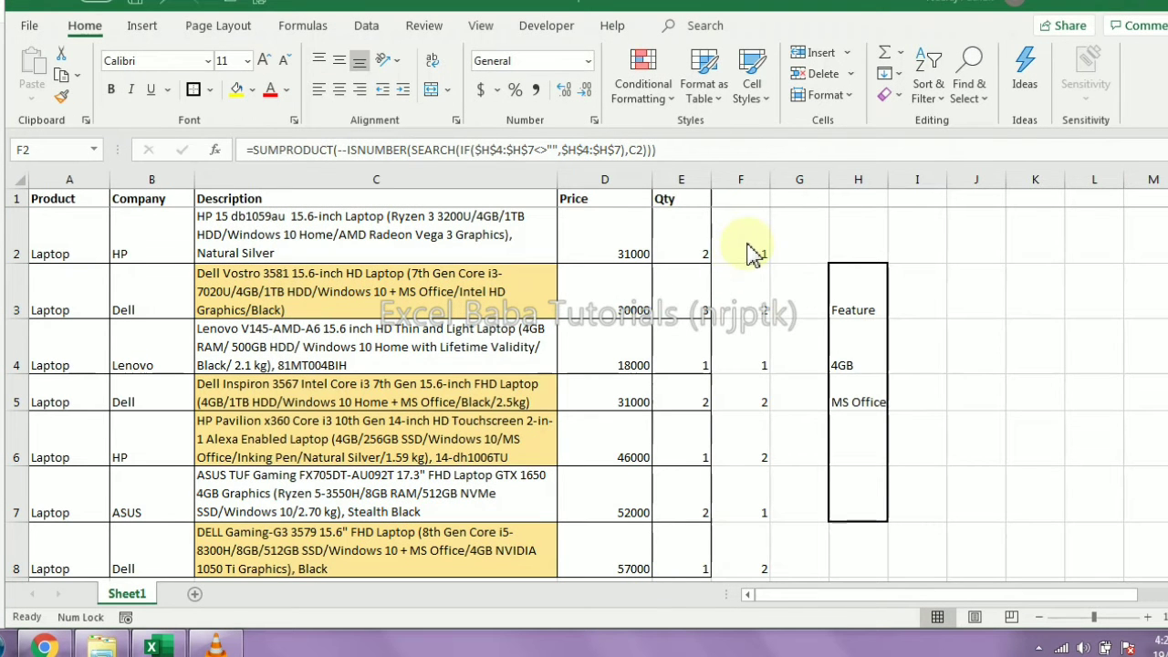
click(746, 251)
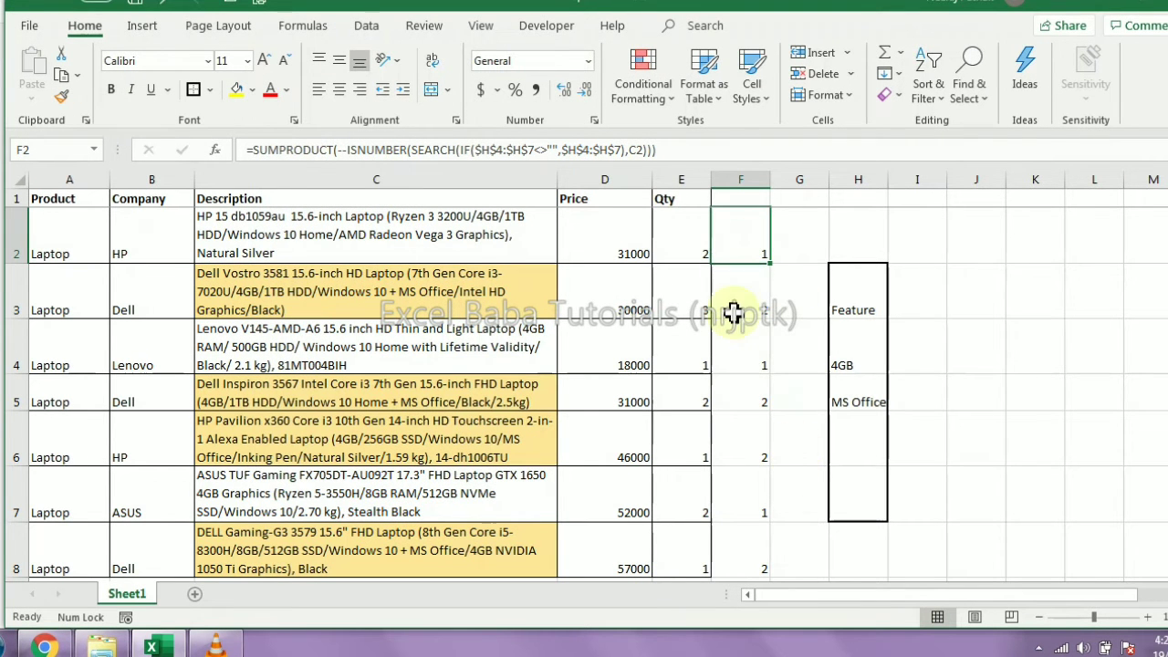
double_click(748, 256)
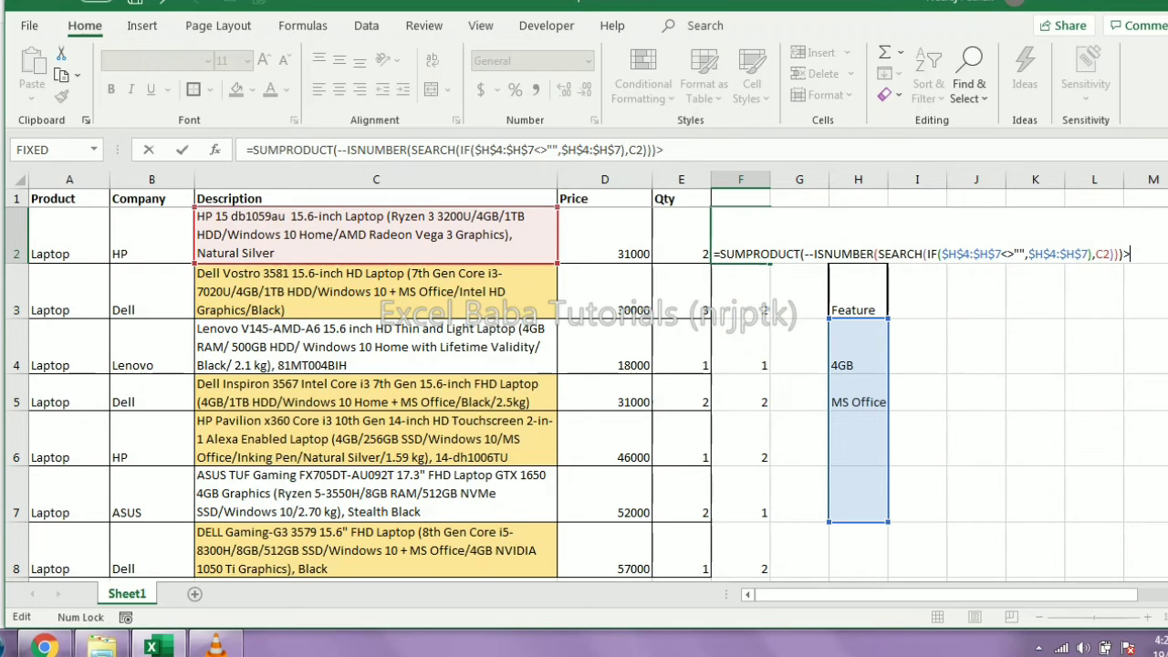
key(Escape)
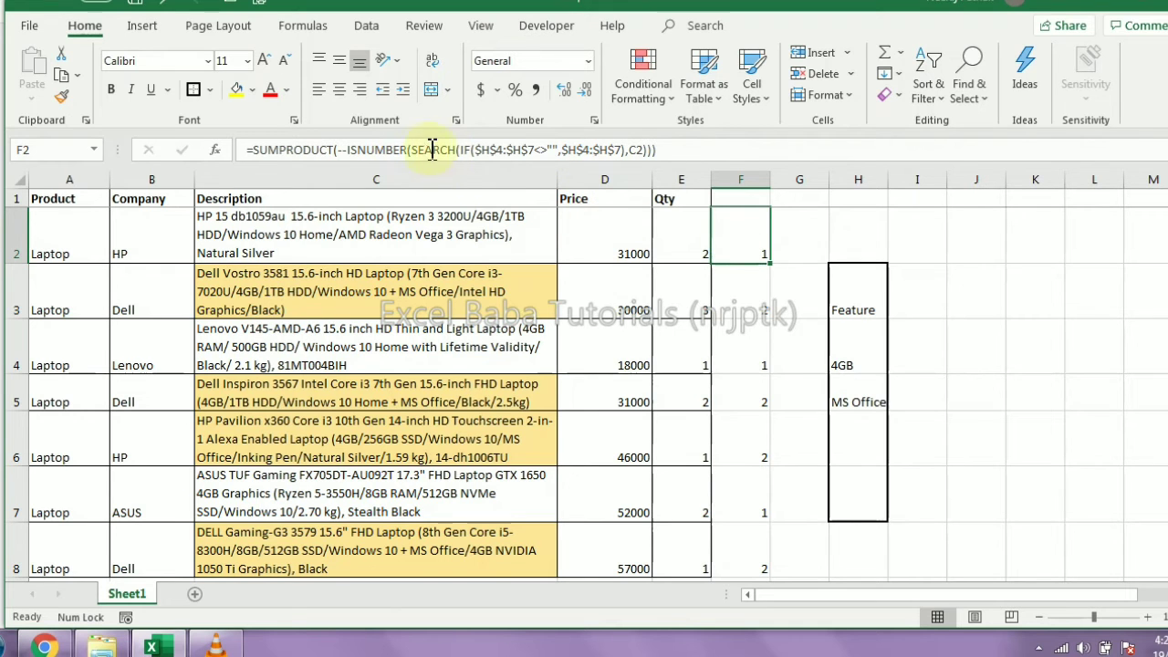
Step: Replace SEARCH with FIND in the F2 formula and copy it down to F3:F8
drag(413, 149, 455, 152)
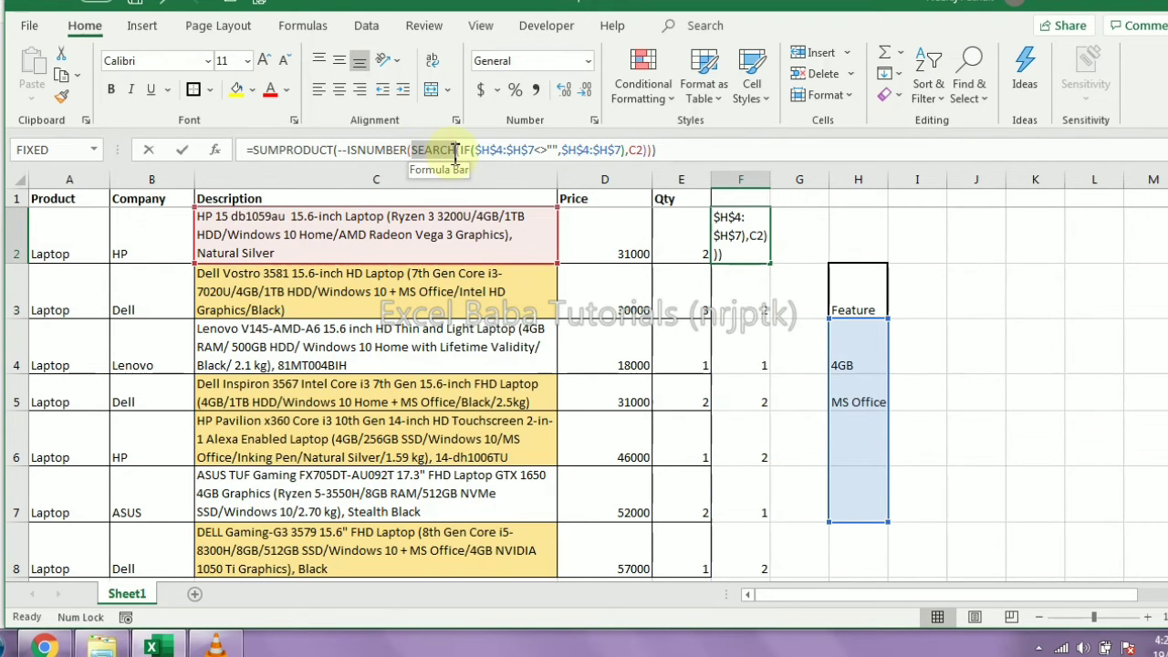
text(find)
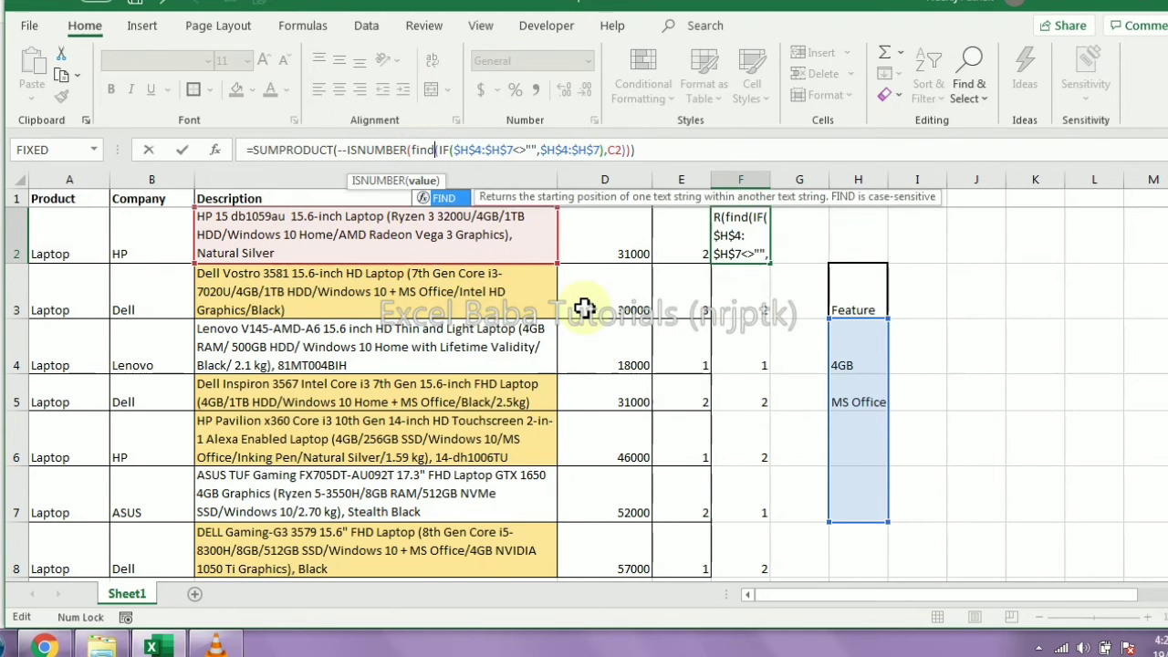
key(Return)
key(Up)
key(ctrl+c)
key(Down)
key(ctrl+shift+Down)
key(Return)
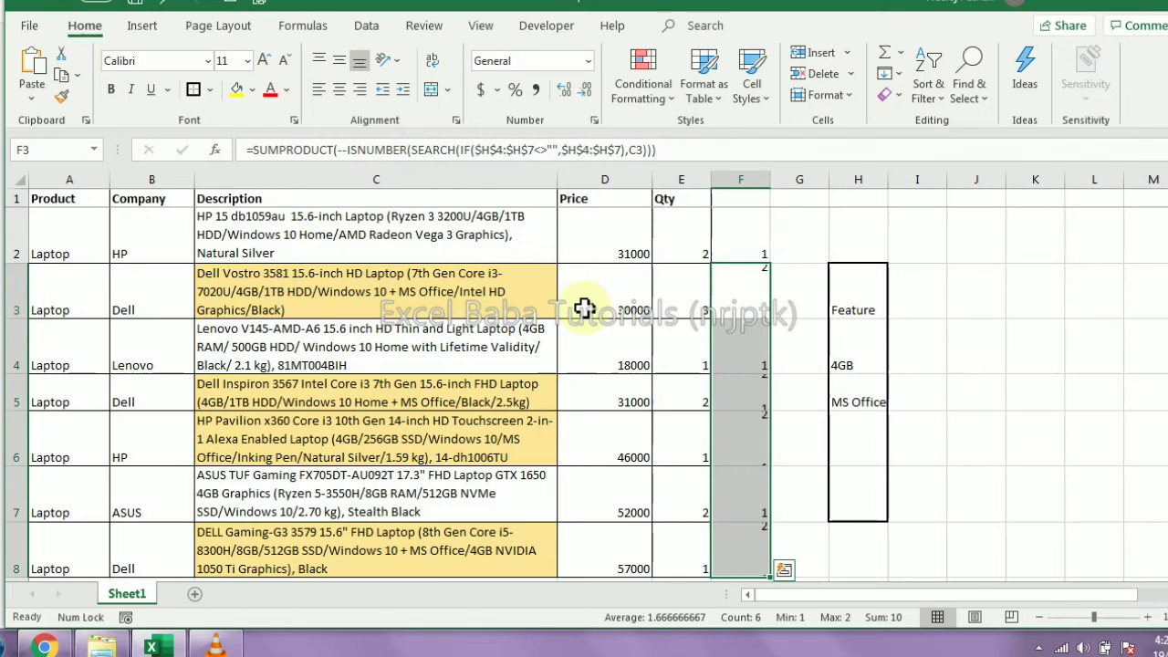
Step: Change the feature in H4 to 4Gb
click(842, 362)
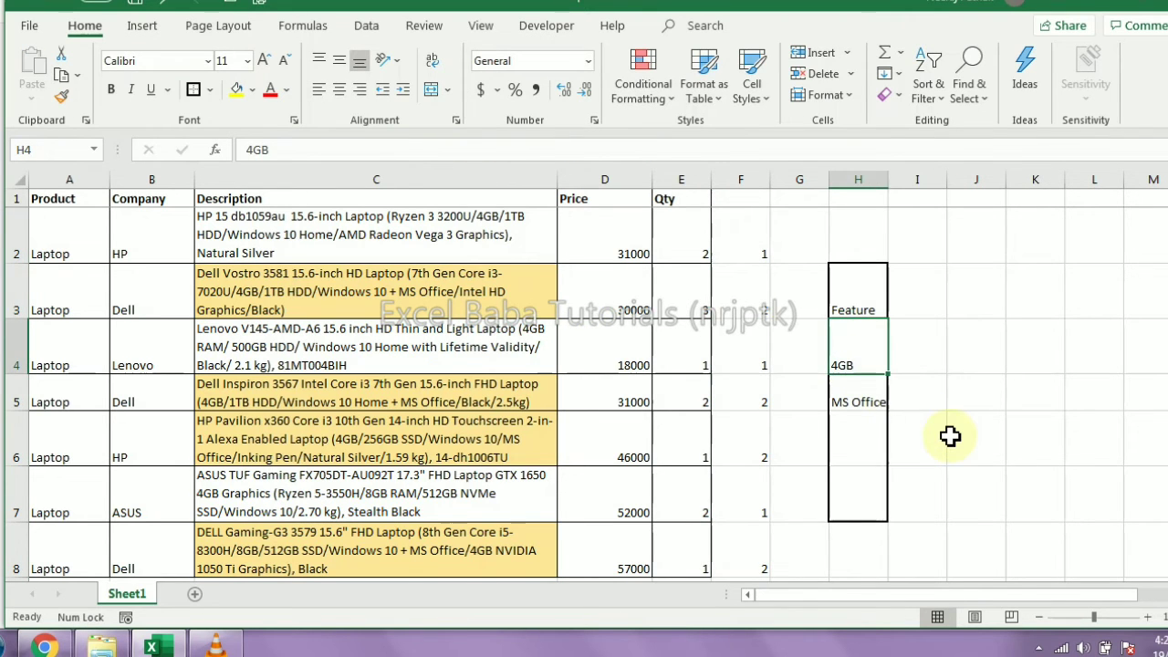
text(4Gb)
key(Return)
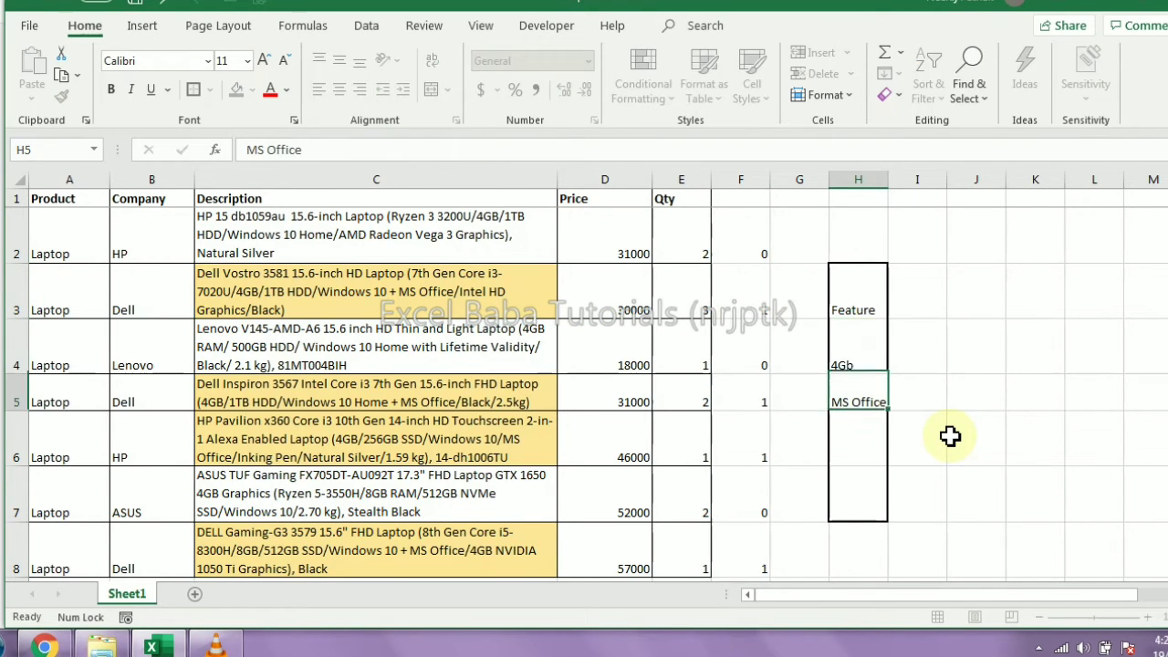
key(Up)
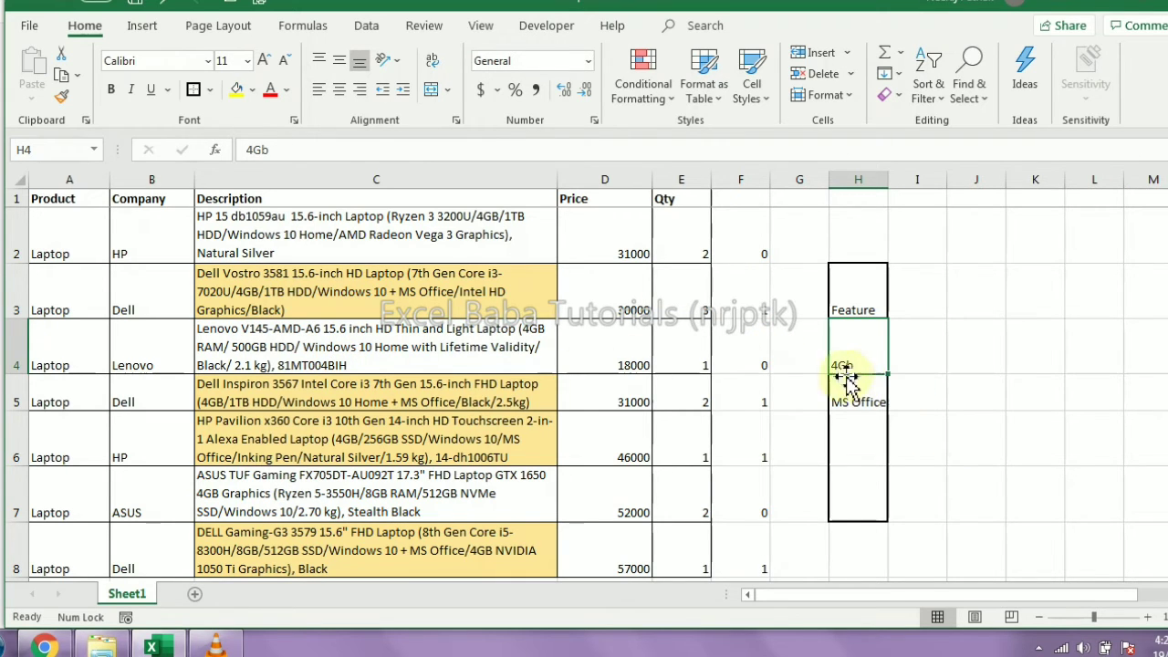
Step: Replace FIND with SEARCH in the F2 formula and copy it down to F3:F8
click(743, 229)
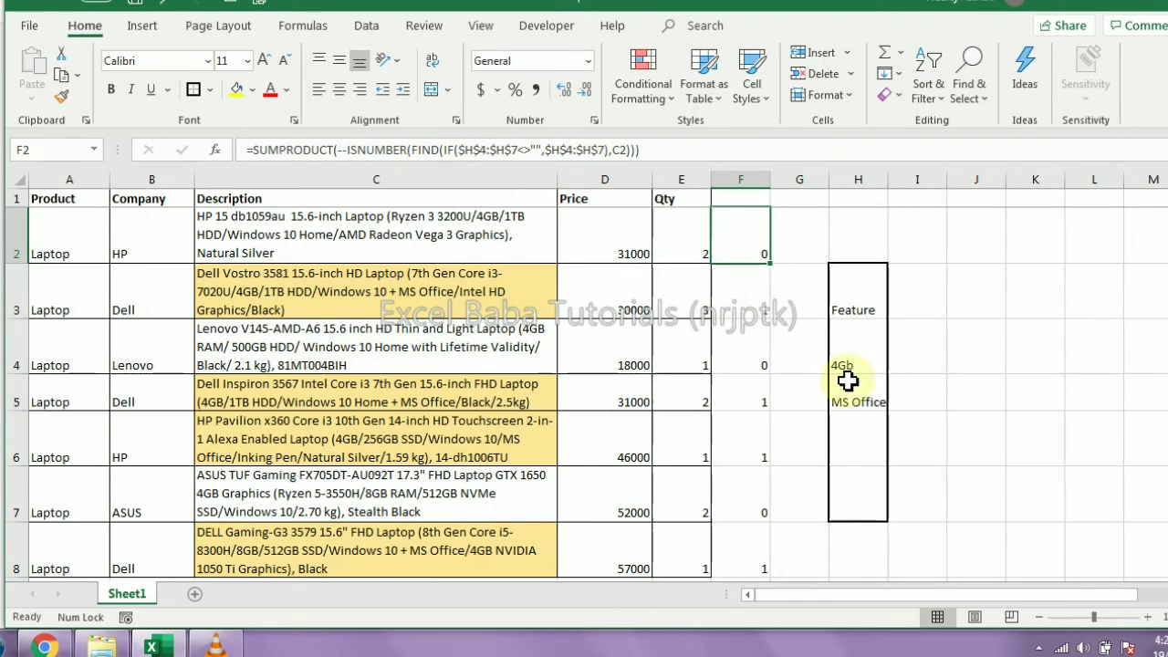
double_click(425, 150)
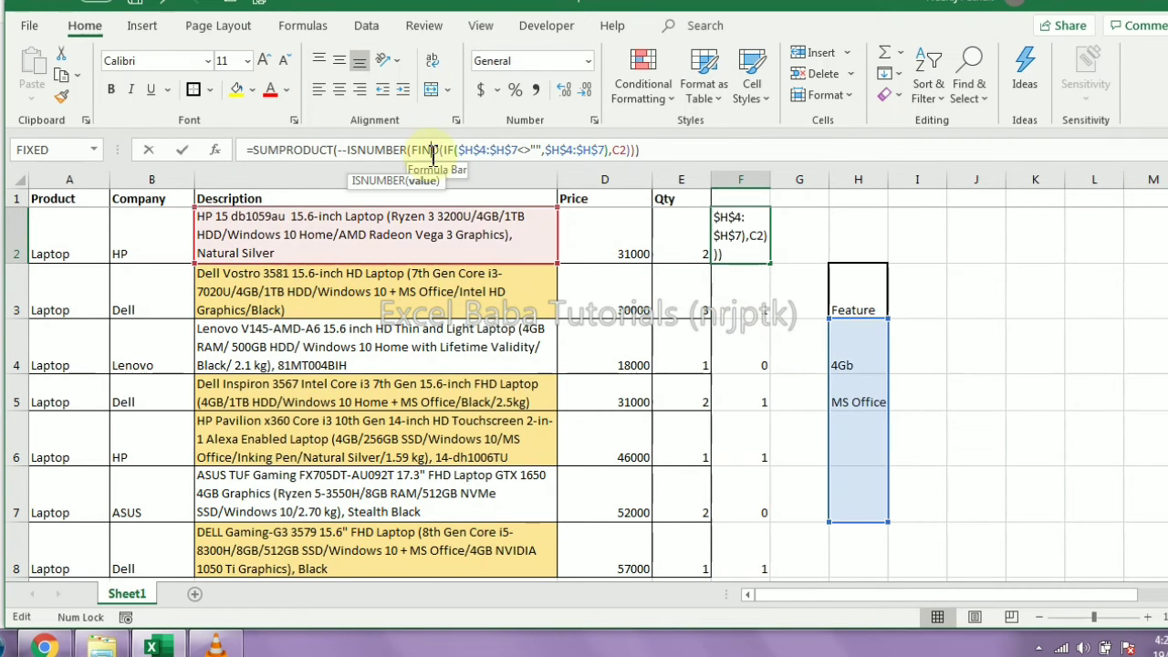
text(SEARCH)
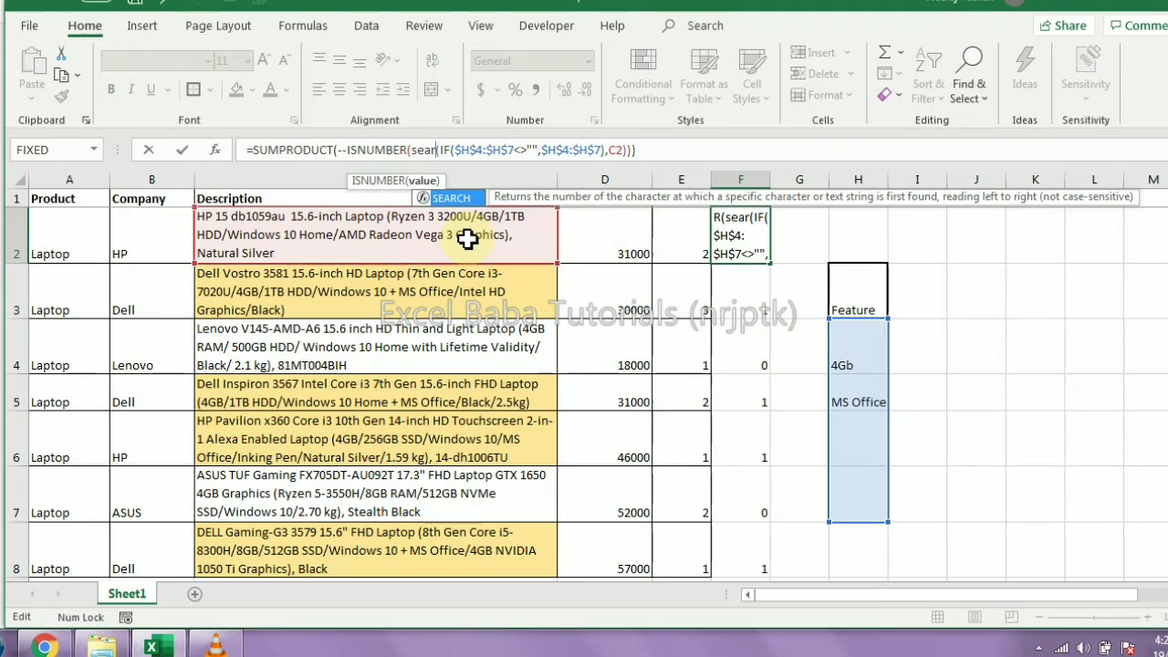
key(Return)
key(ctrl+c)
key(Down)
key(shift+Down)
key(shift+Down)
key(shift+Down)
key(shift+Down)
key(shift+Down)
key(ctrl+v)
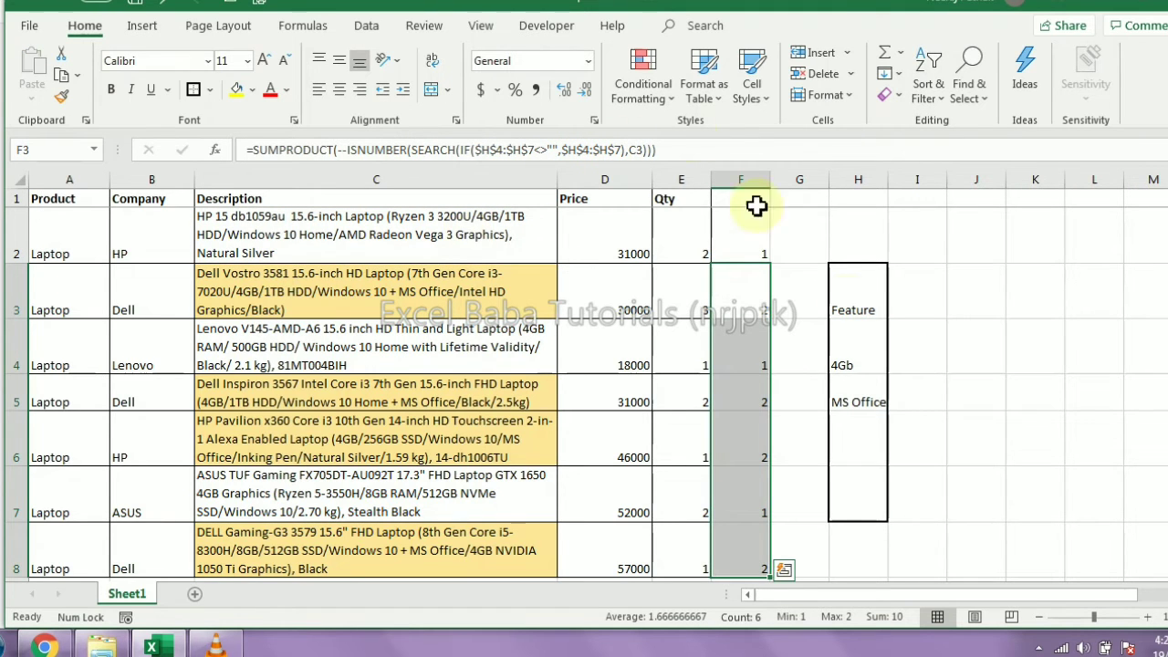
Step: Change the feature in H4 to lowercase 4gb
click(849, 363)
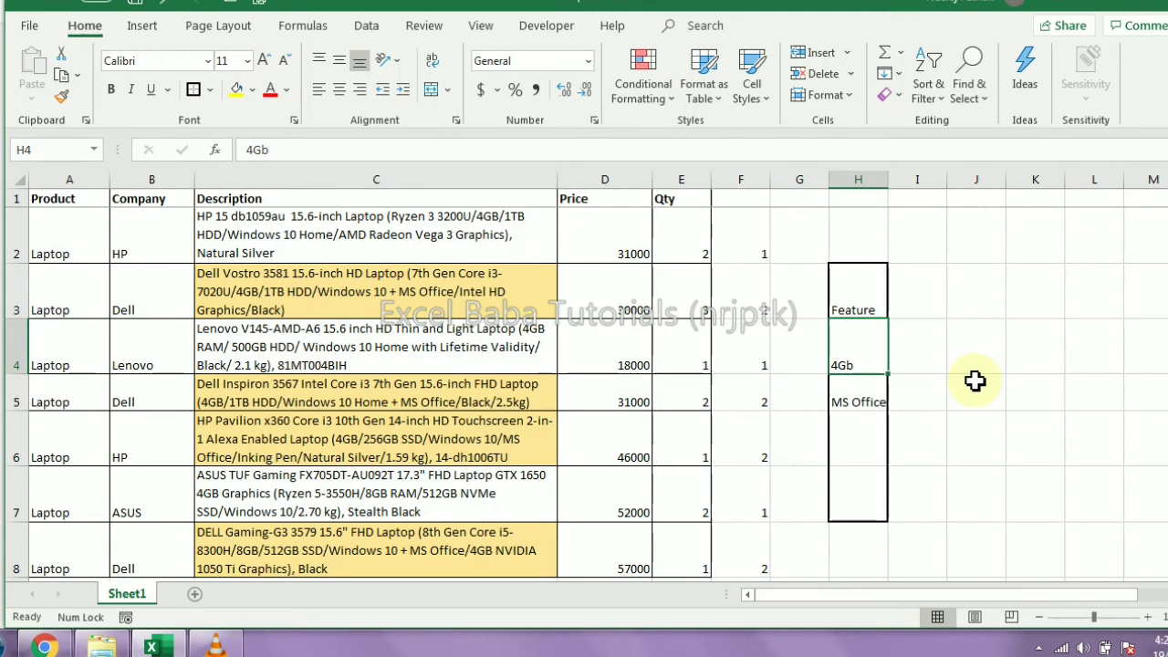
key(F2)
key(BackSpace)
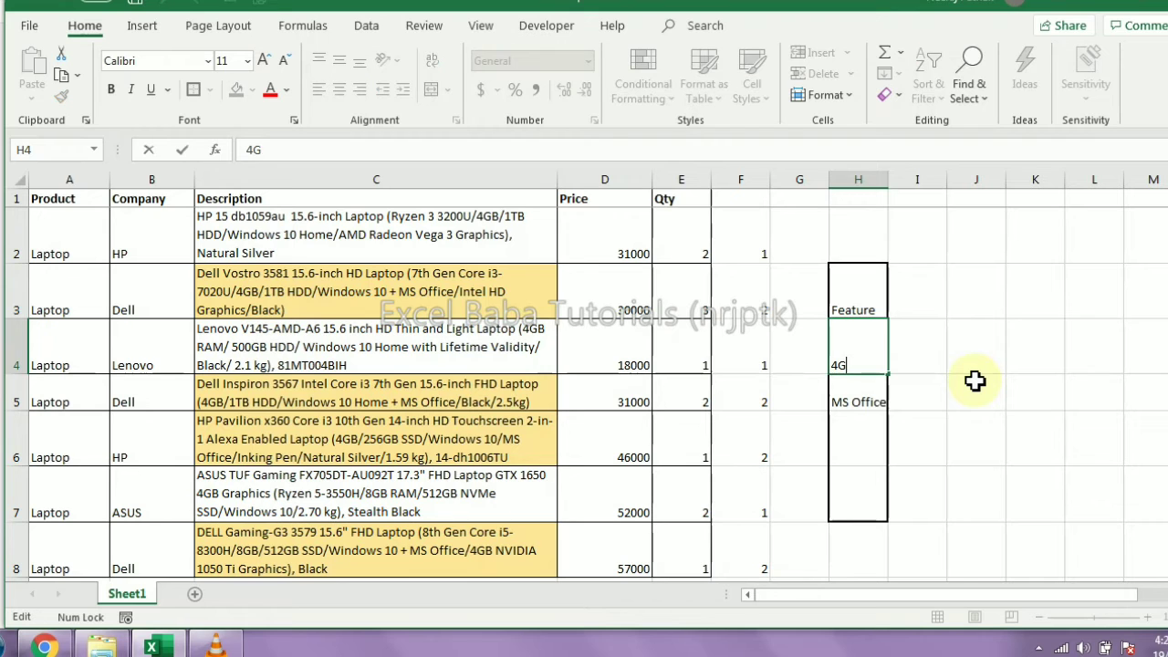
text(gb)
key(Return)
key(Up)
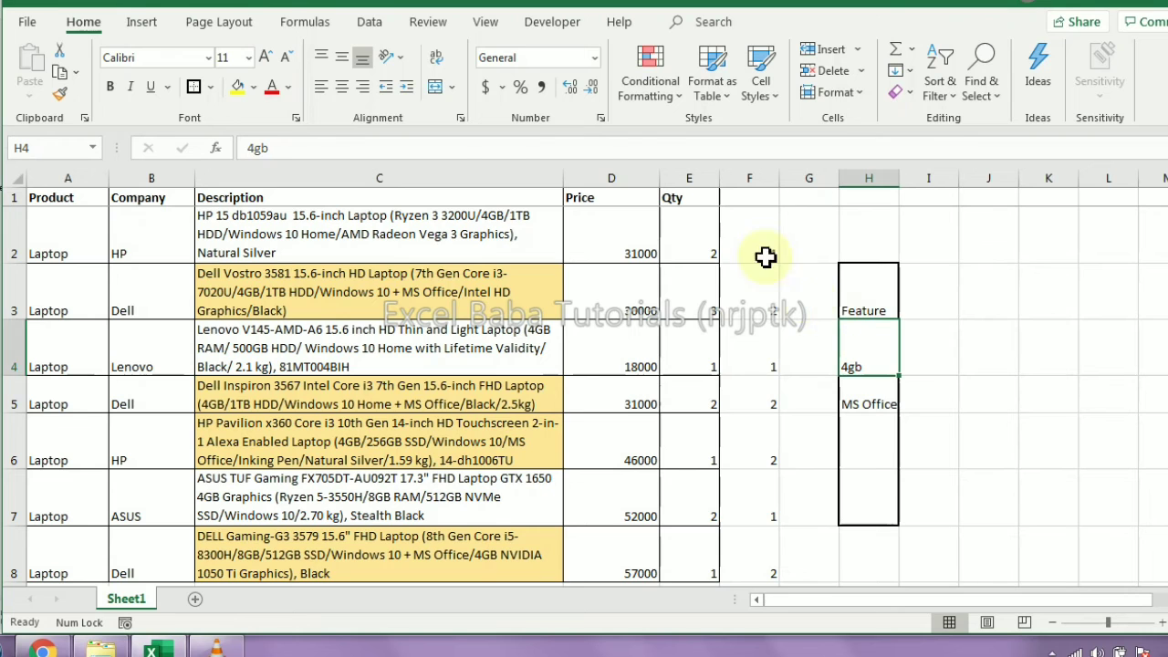
Step: Clear the feature-count formulas from F2:F8
click(757, 248)
scroll(793, 511, down, 2)
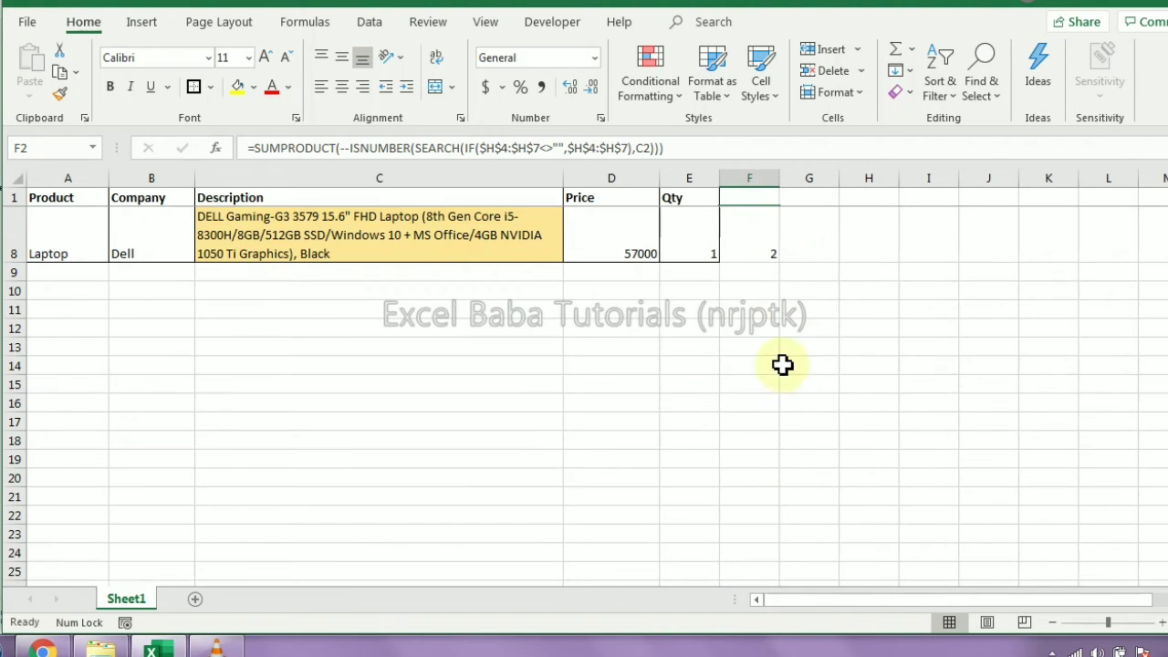
shift+click(765, 257)
scroll(767, 265, up, 2)
Step: Clear the feature list in H3:H7 and undo the deletion
drag(866, 306, 880, 494)
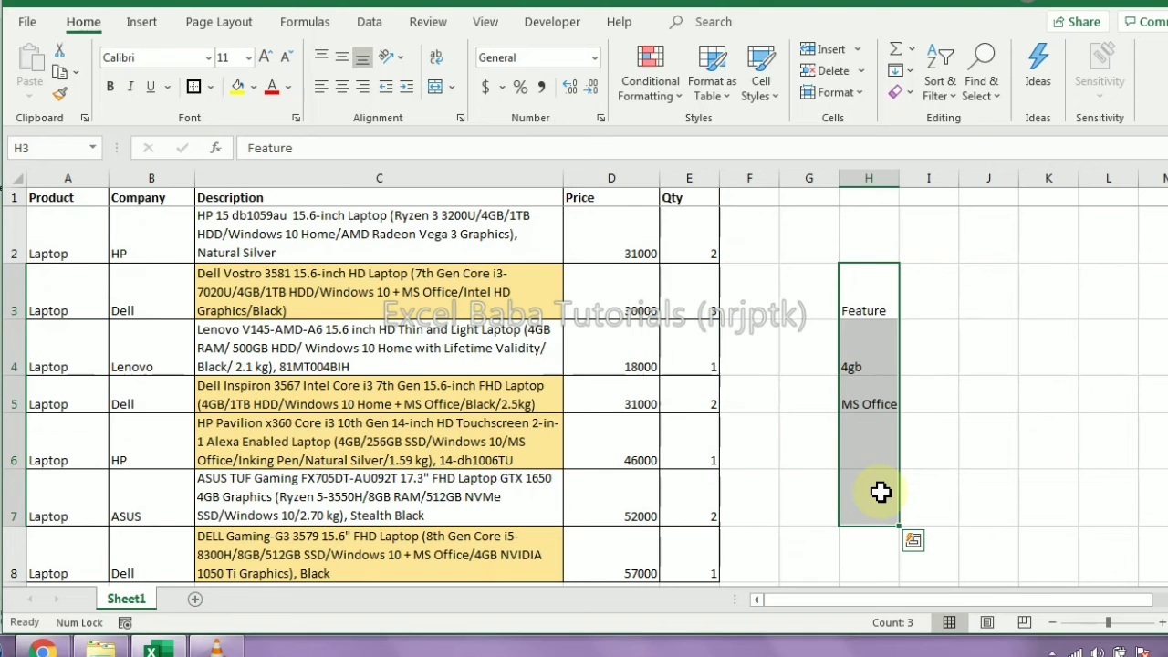
key(Delete)
click(808, 288)
key(ctrl+z)
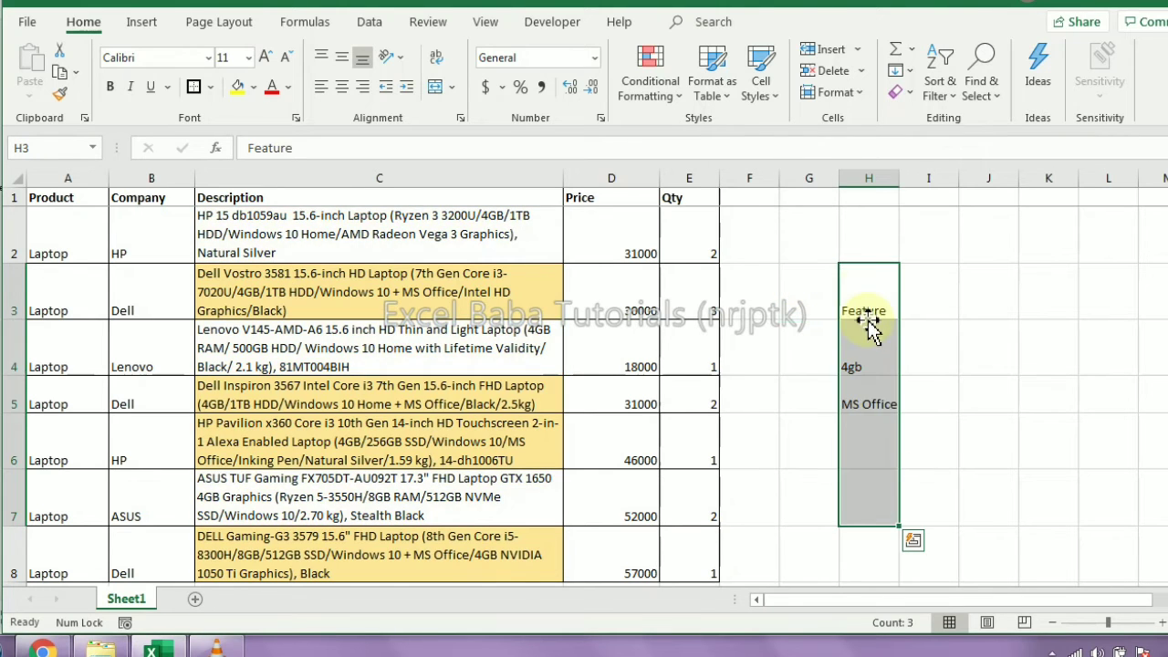
Step: Enter =SUMPRODUCT(B2:B8="Dell",D2:D8>30000) in G3 to count Dell laptops priced above 30000
click(831, 244)
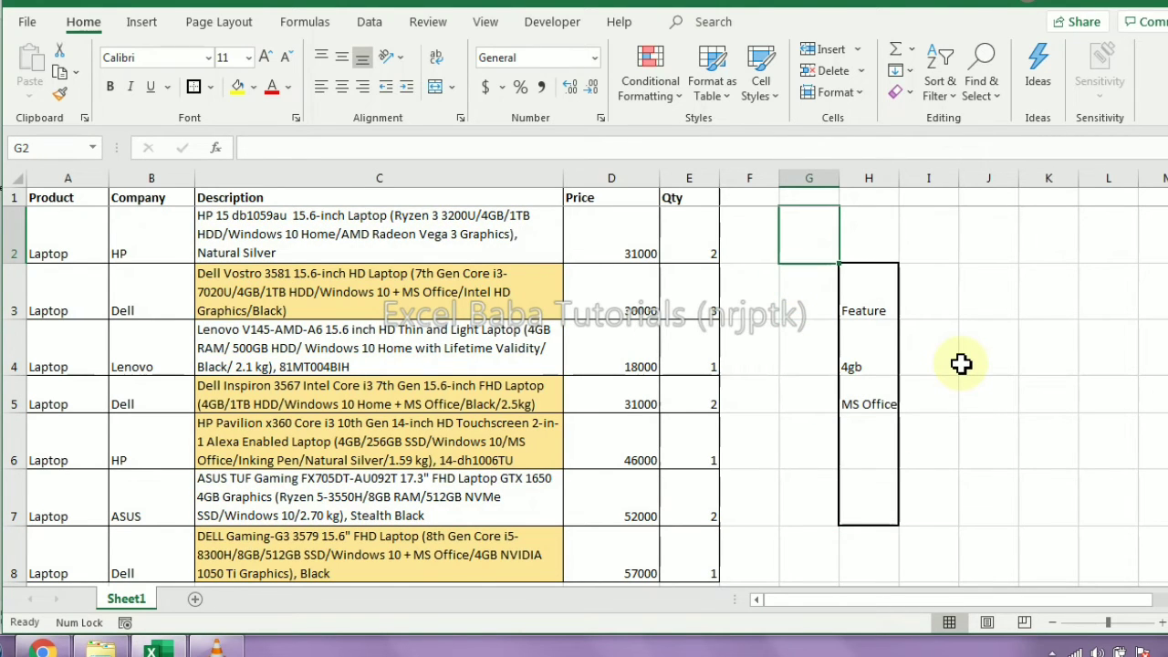
key(Down)
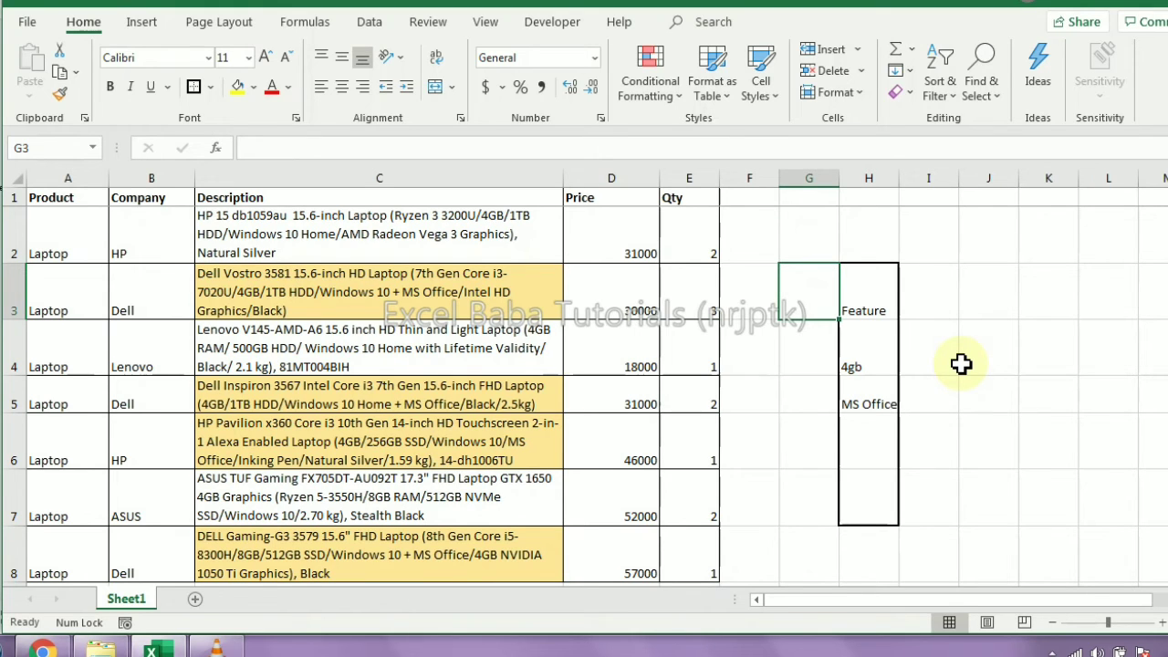
text(=sumpr)
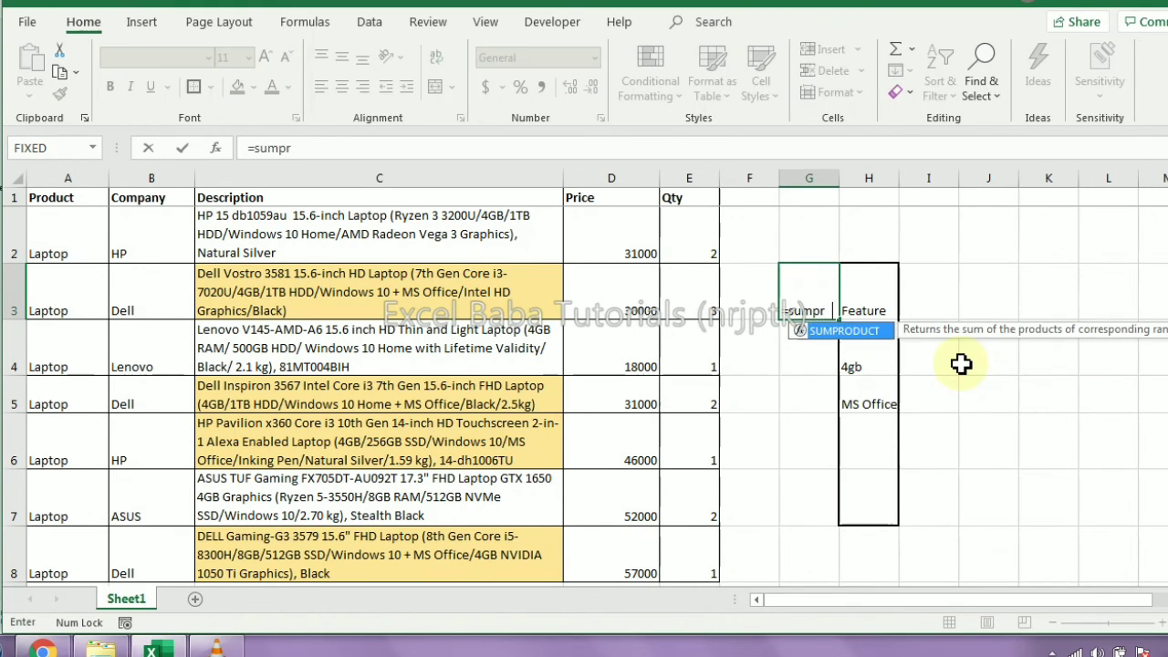
key(Tab)
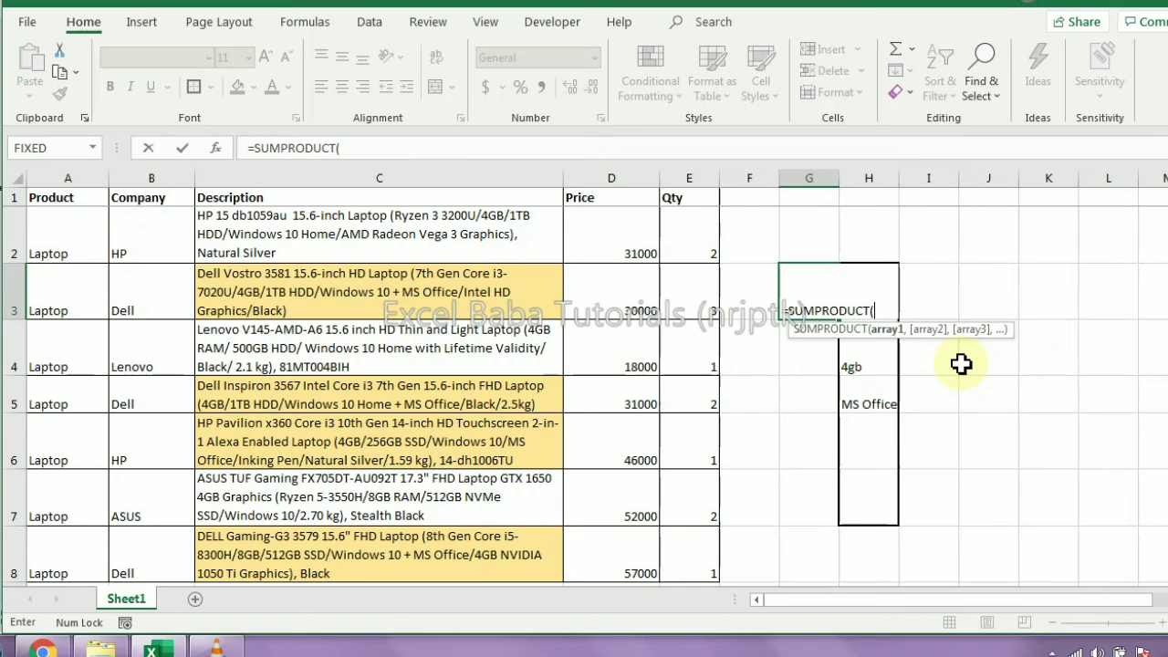
click(128, 234)
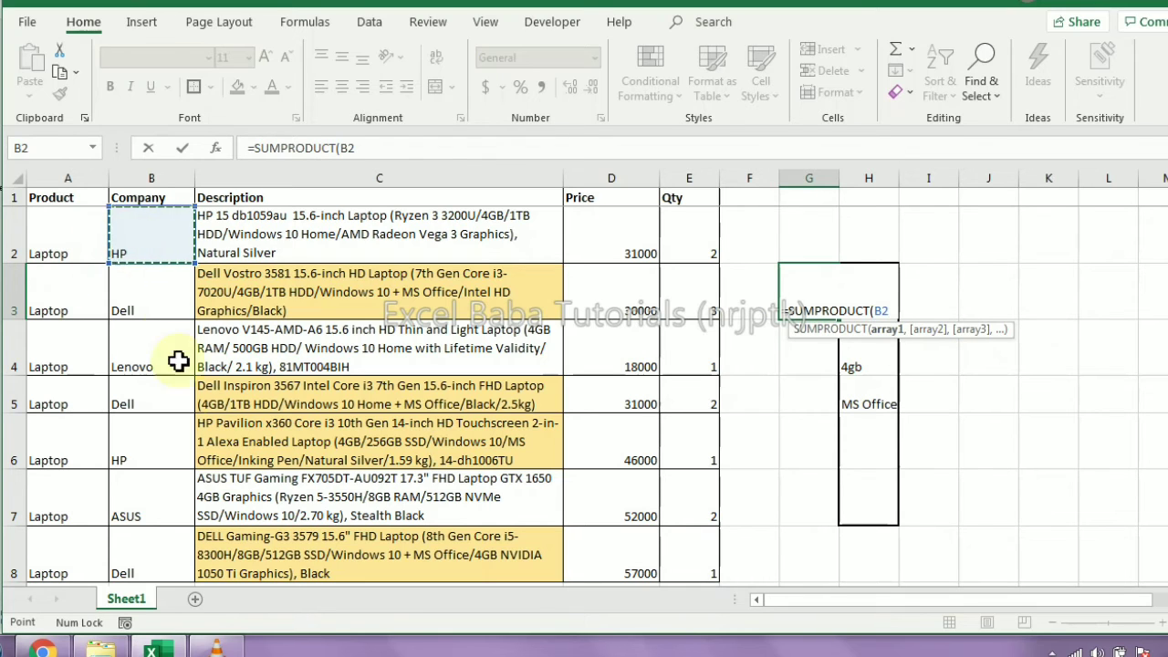
shift+click(144, 550)
text(=)
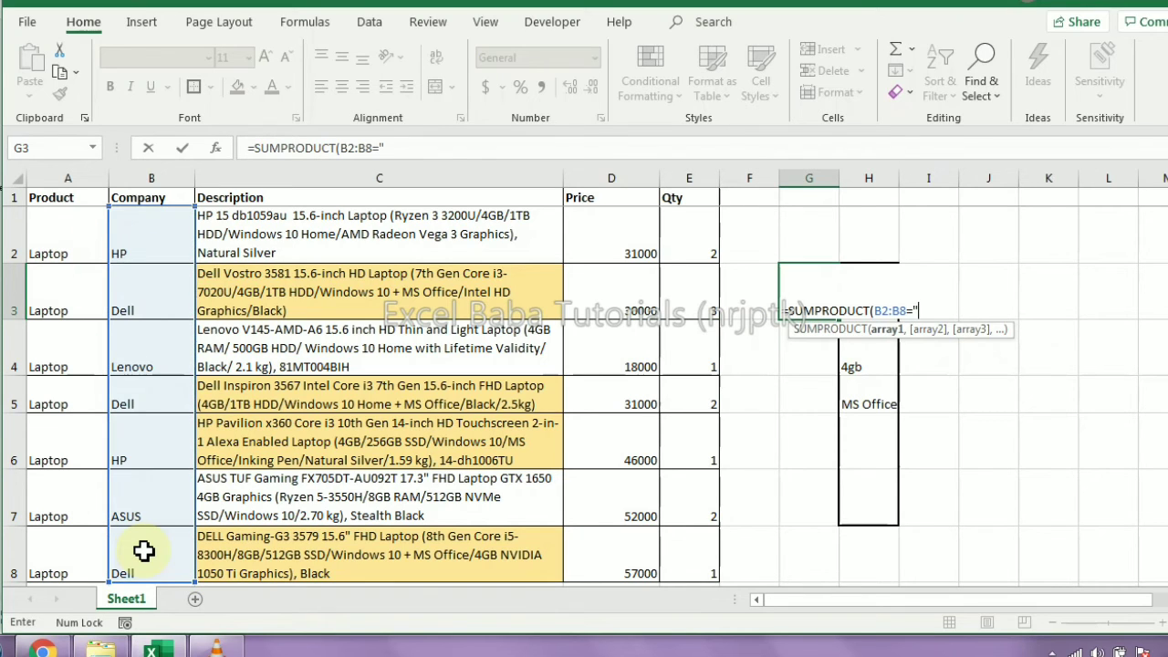
text("Dell",)
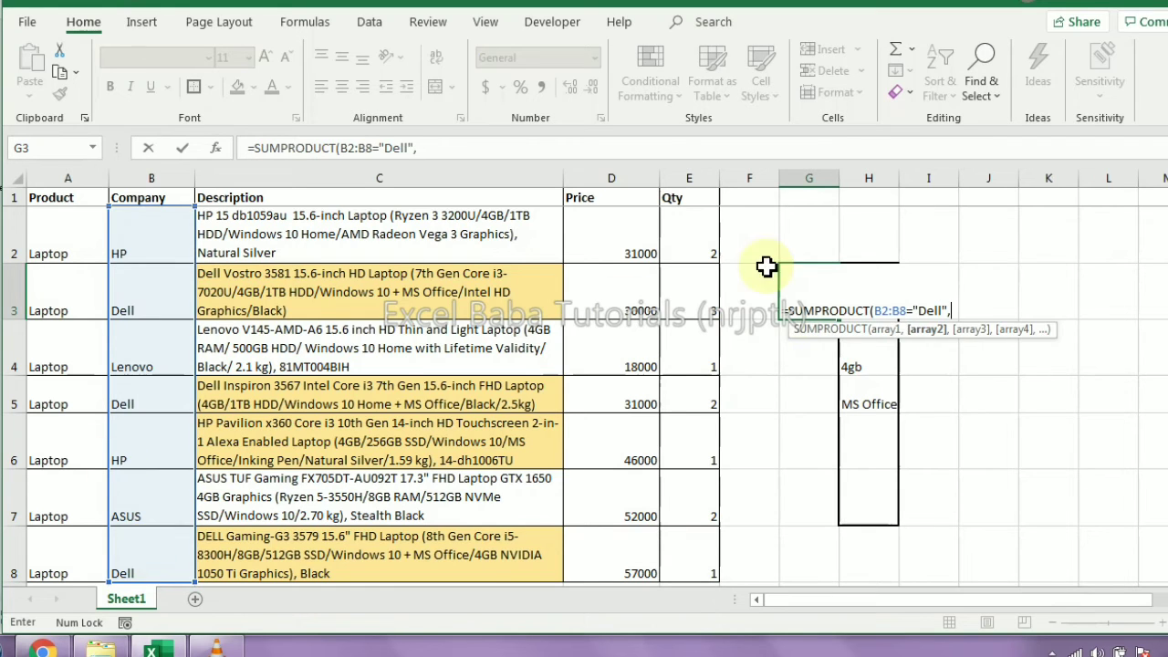
click(621, 237)
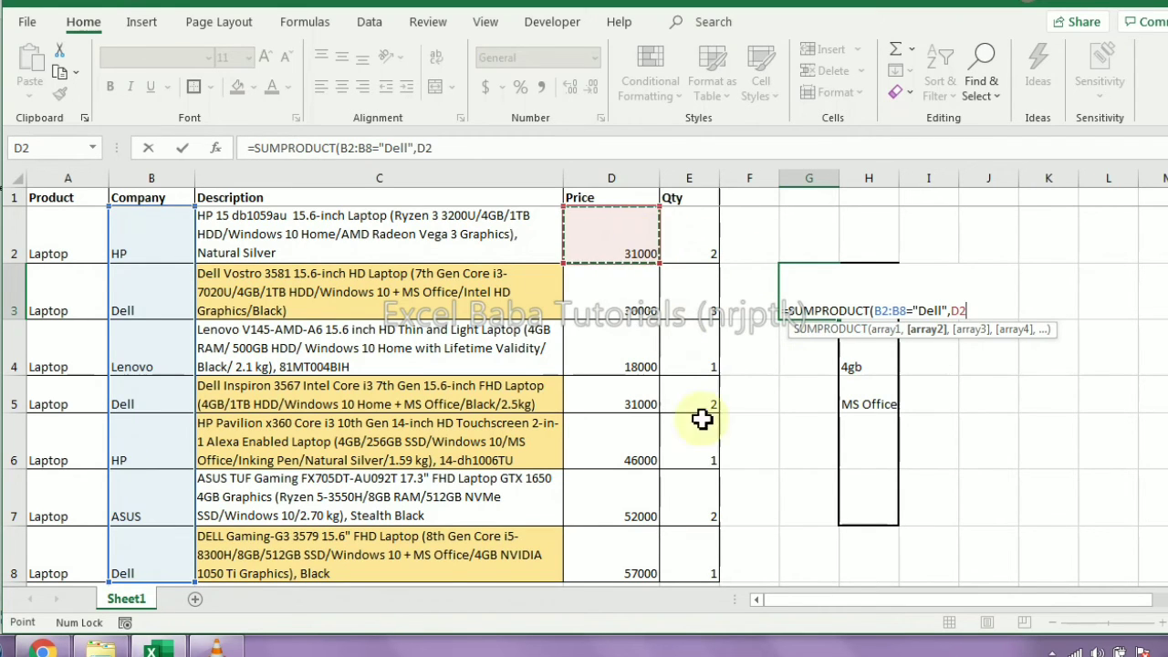
shift+click(632, 546)
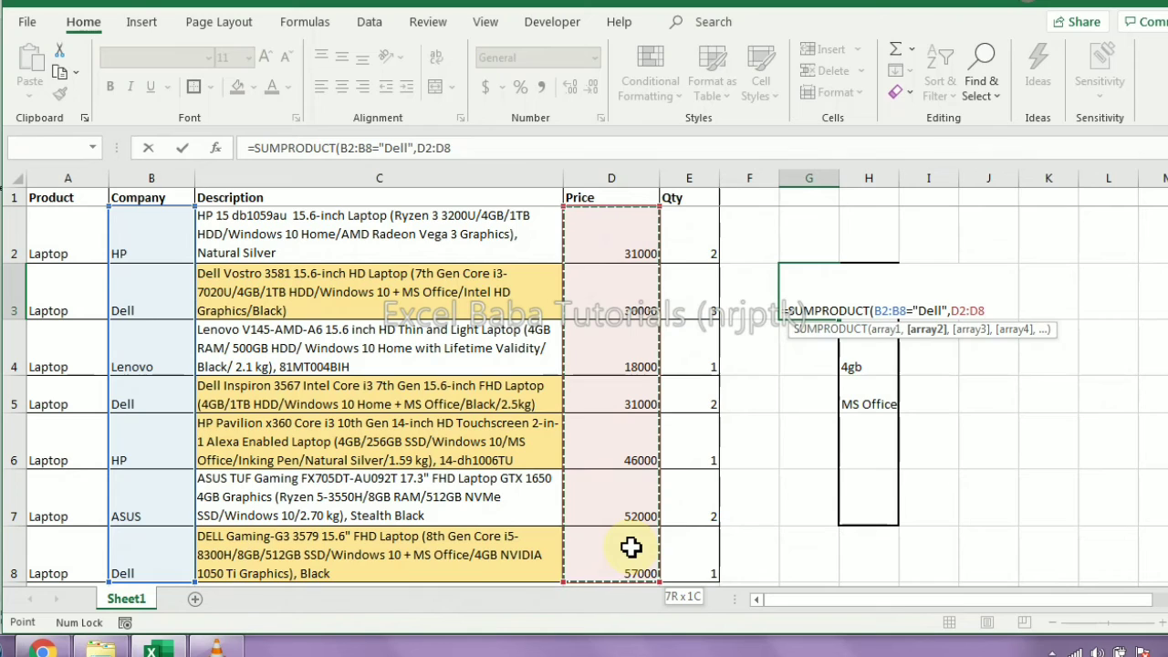
text(>30000)
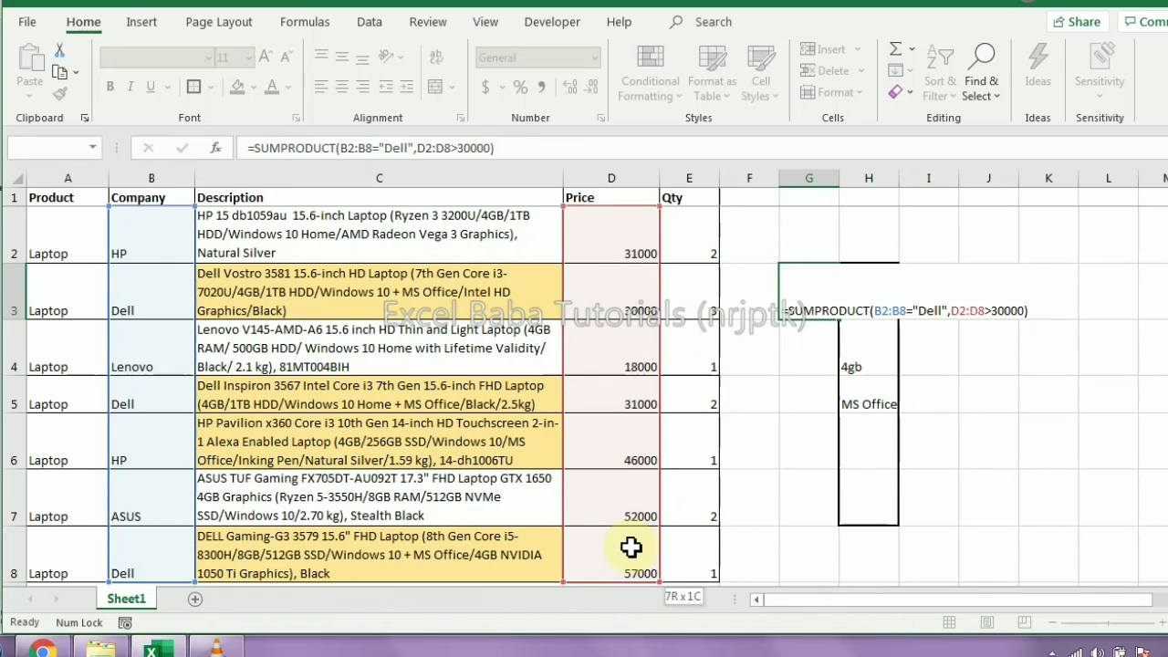
key(Return)
Step: Change the G3 formula to multiply the two bracketed conditions: =SUMPRODUCT((B2:B8="Dell")*(D2:D8>30000))
key(Up)
key(F2)
key(Left)
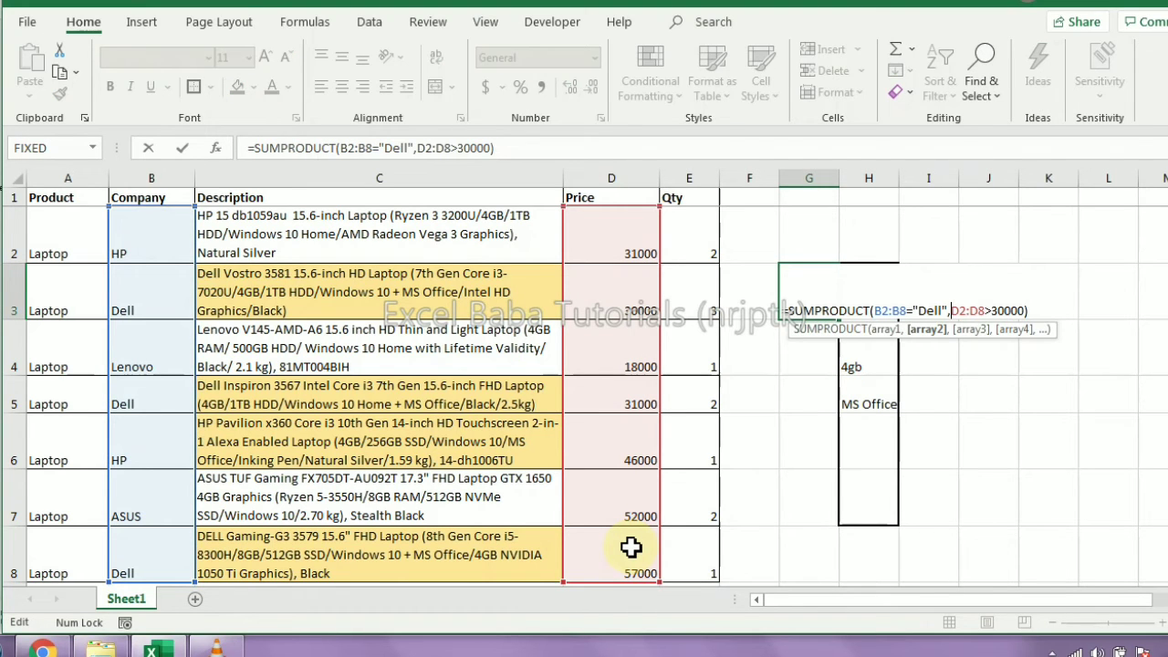
key(Left)
key(Left)
key(Left)
text(()
key(Right)
key(Right)
key(Right)
key(Right)
key(Right)
key(Right)
key(Delete)
text()*)
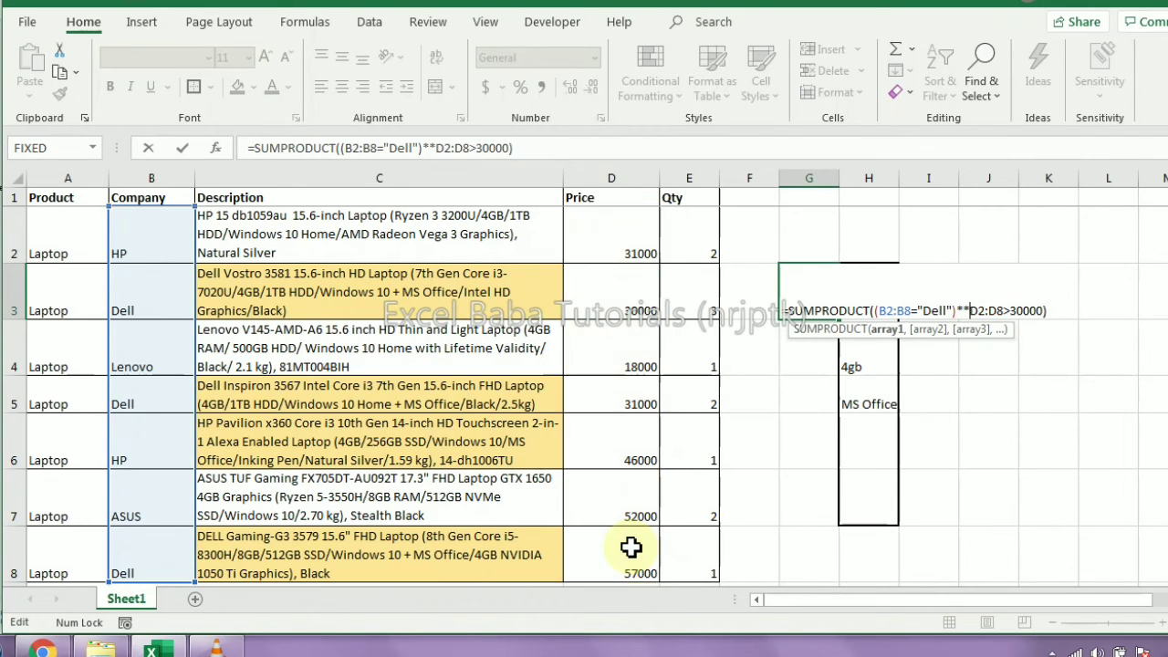
text(()
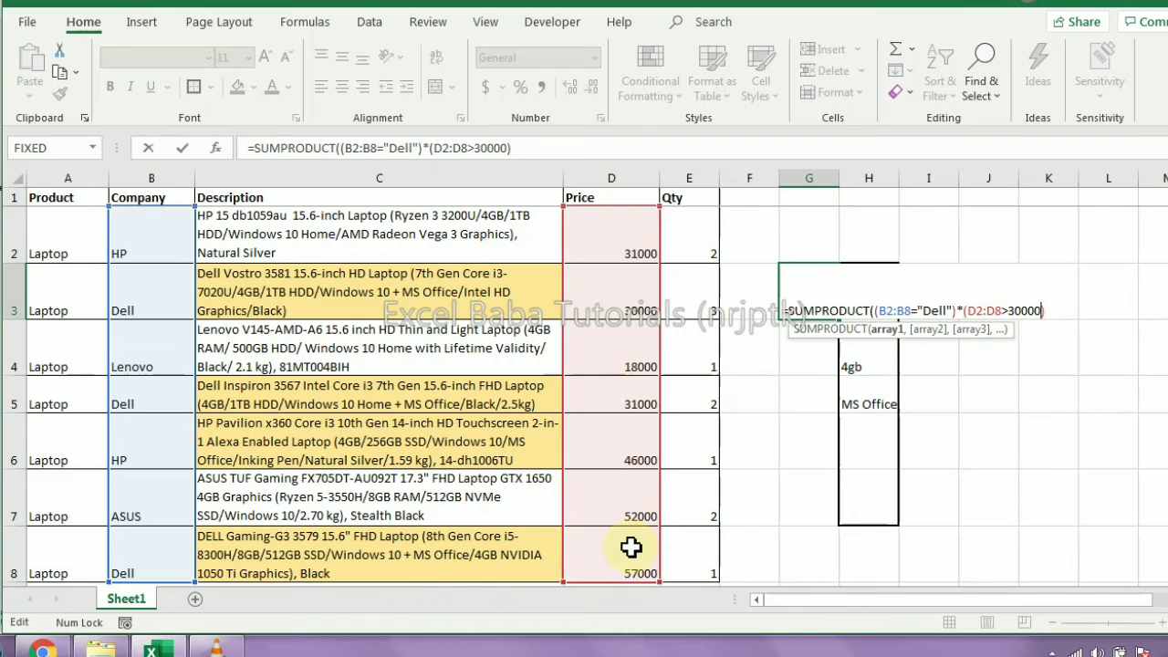
text())
key(ctrl+Return)
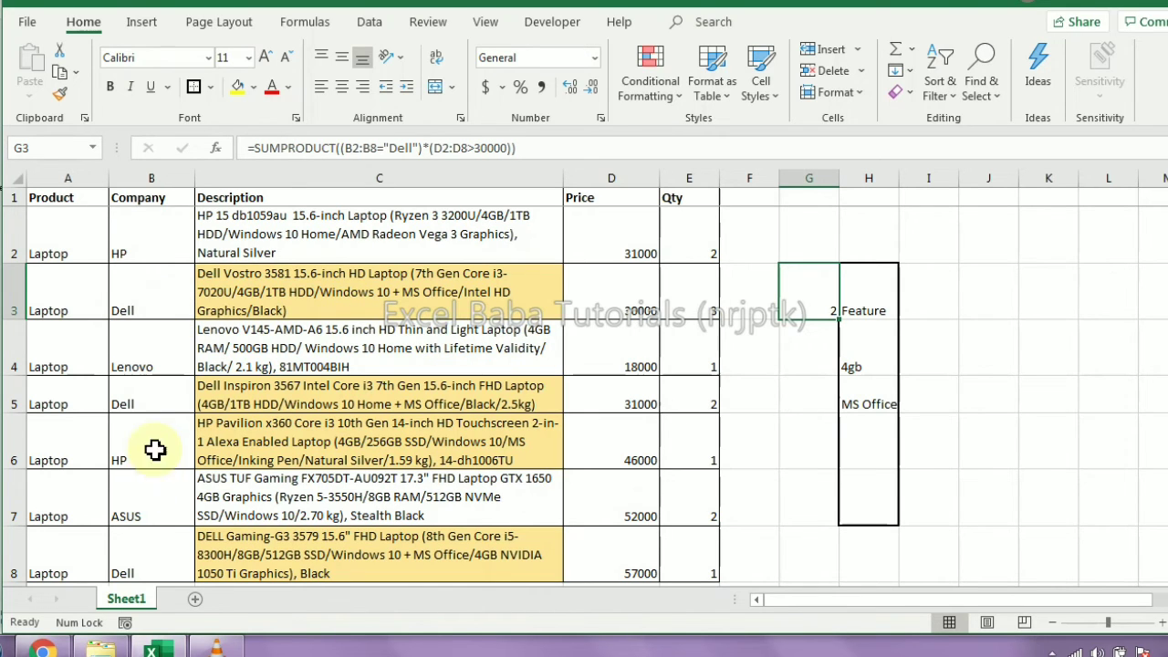
Step: Check the company and price cells in rows 5 and 8 against the conditions of the G3 formula
click(156, 403)
click(627, 402)
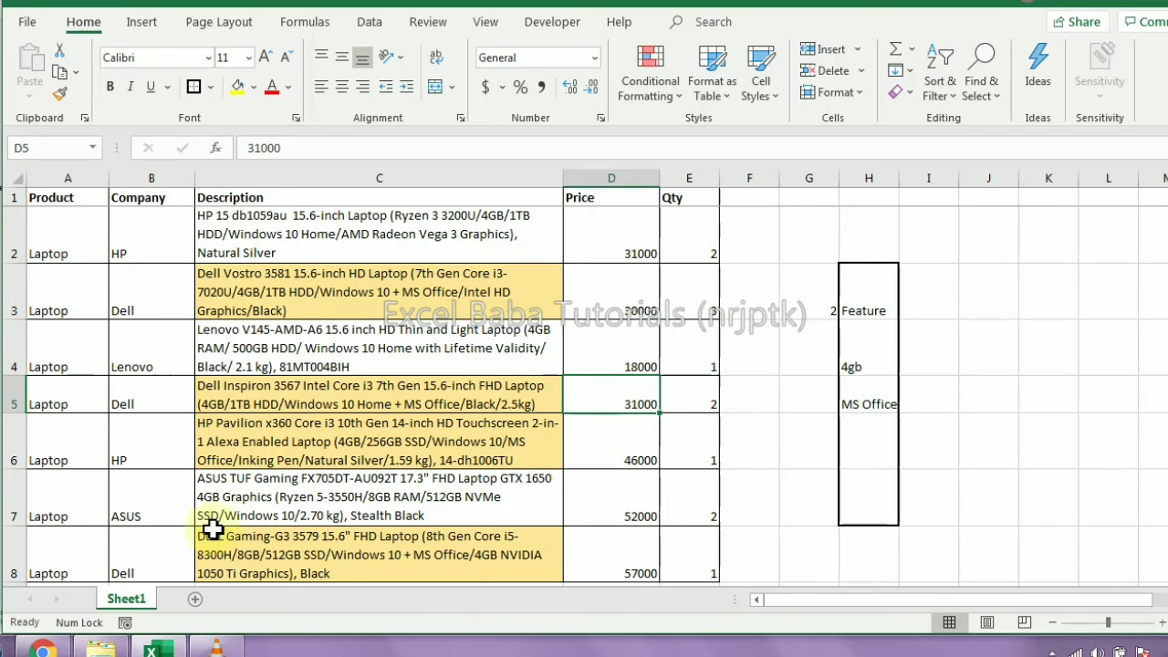
click(175, 545)
click(589, 551)
click(821, 301)
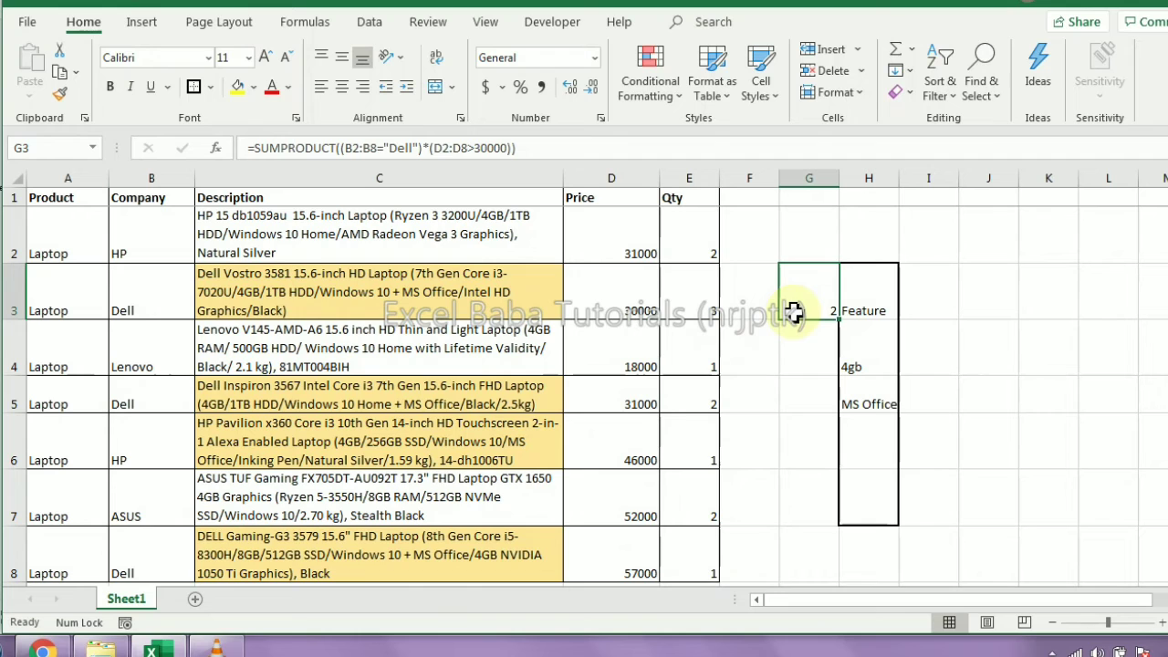
Step: Extend the G3 formula with the quantity range: =SUMPRODUCT((B2:B8="Dell")*(D2:D8>30000)*(E2:E8))
key(F2)
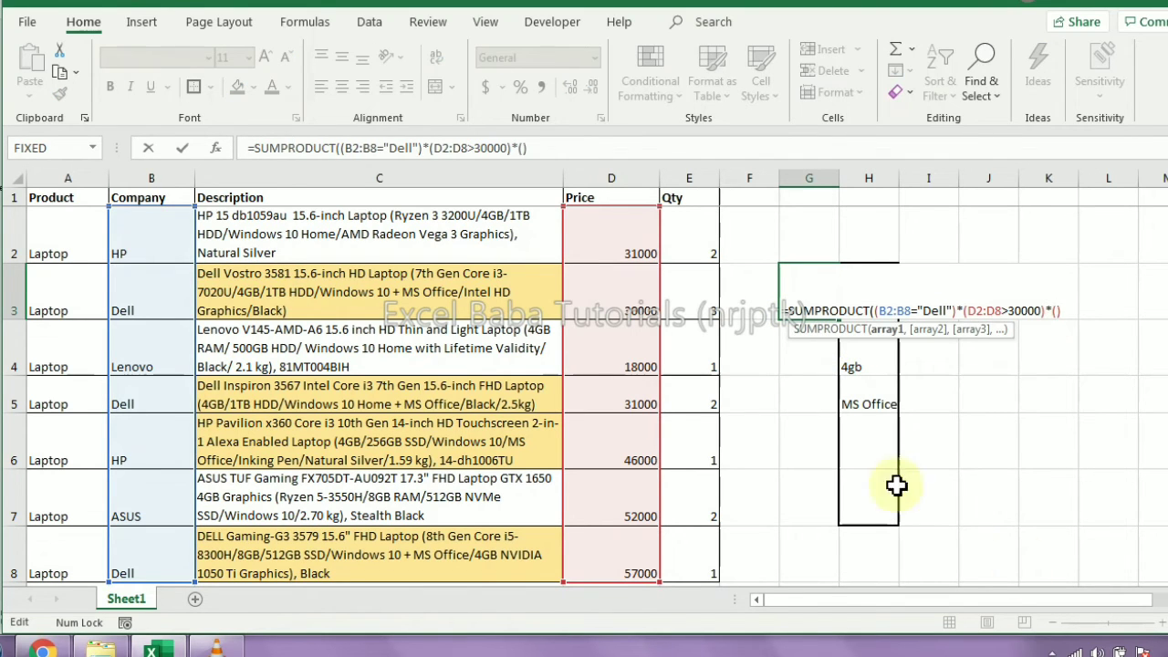
click(688, 240)
drag(718, 539, 696, 544)
key(ctrl+Return)
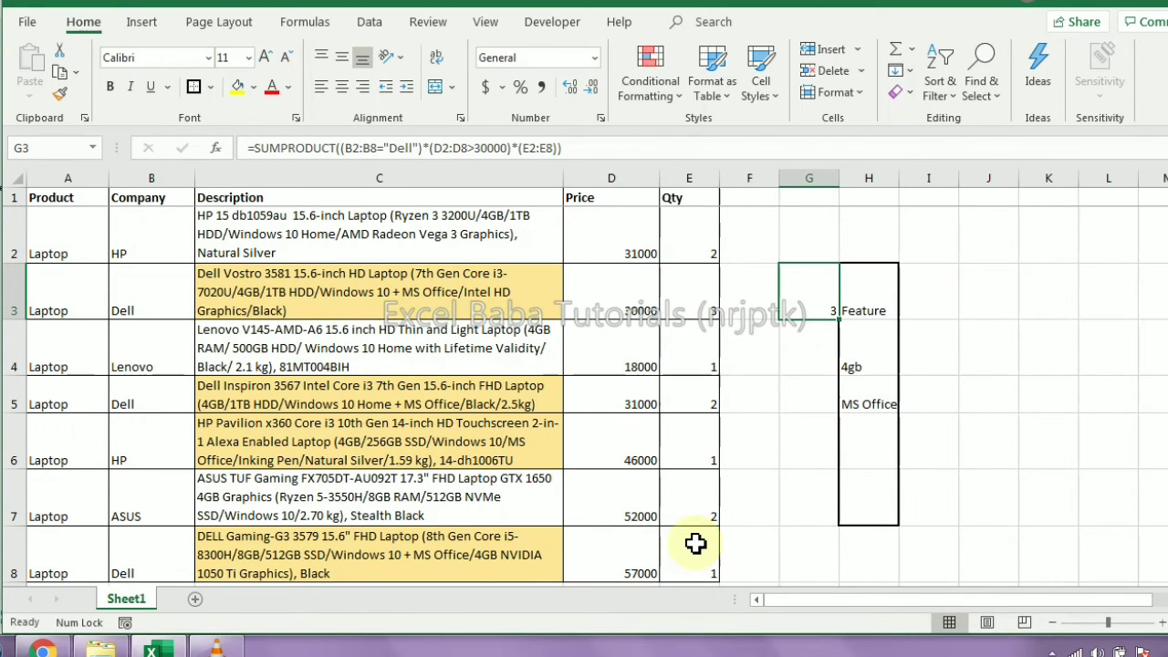
Step: Check the row 5 laptop's company and quantity against the company and price conditions in the G3 formula
click(129, 403)
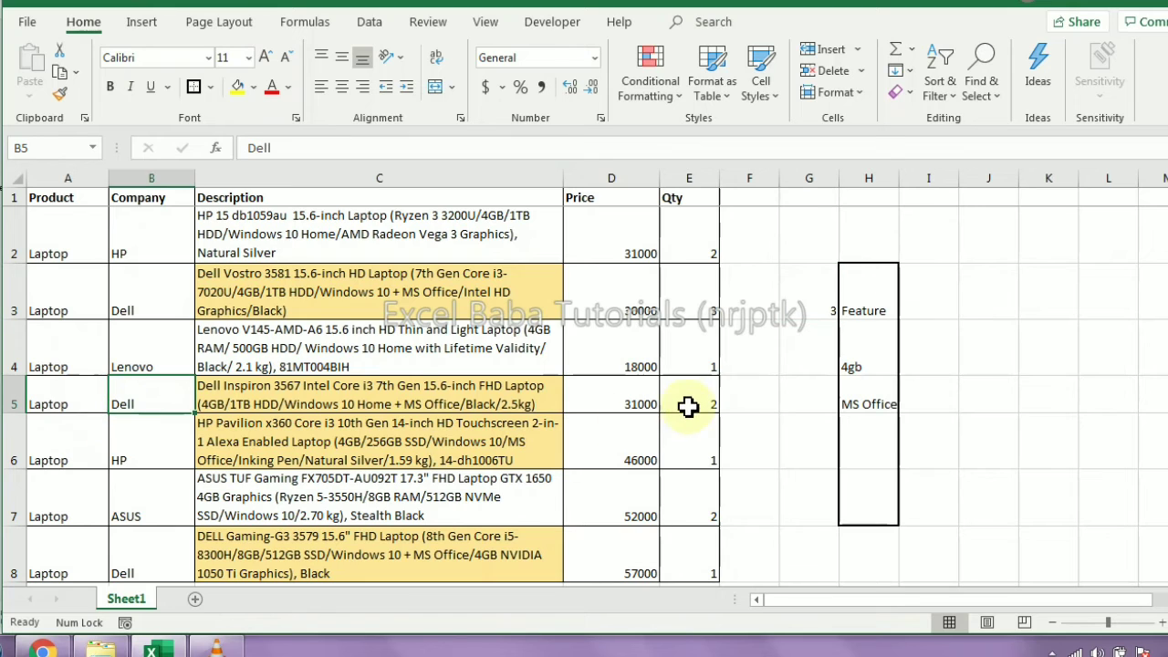
click(821, 292)
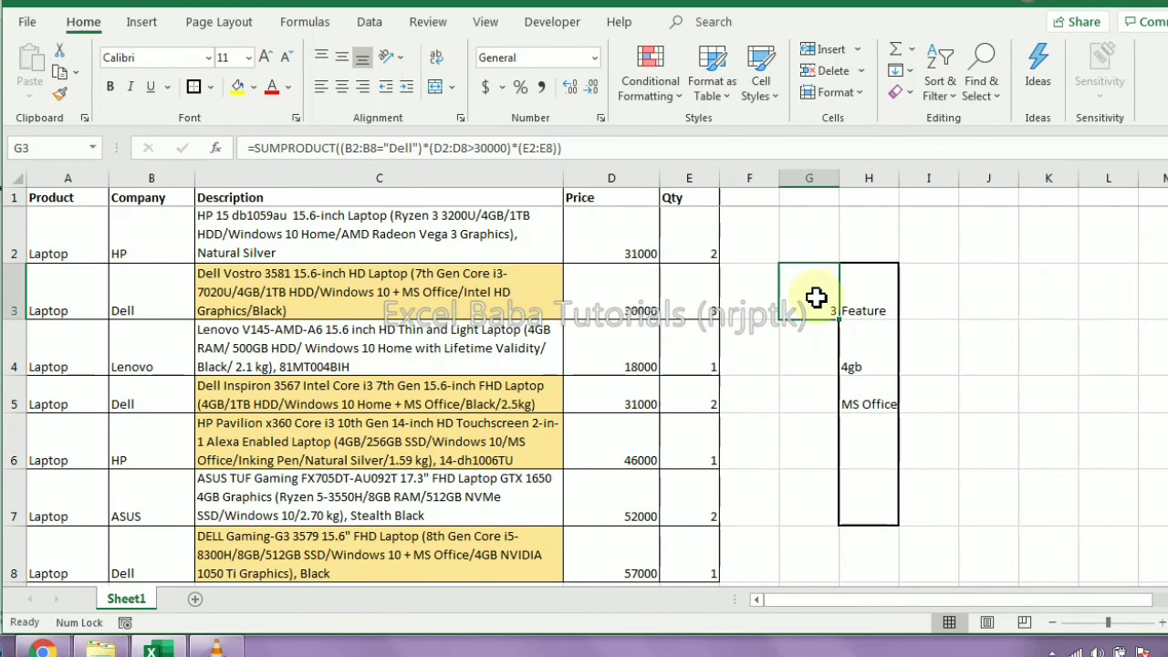
drag(345, 148, 508, 148)
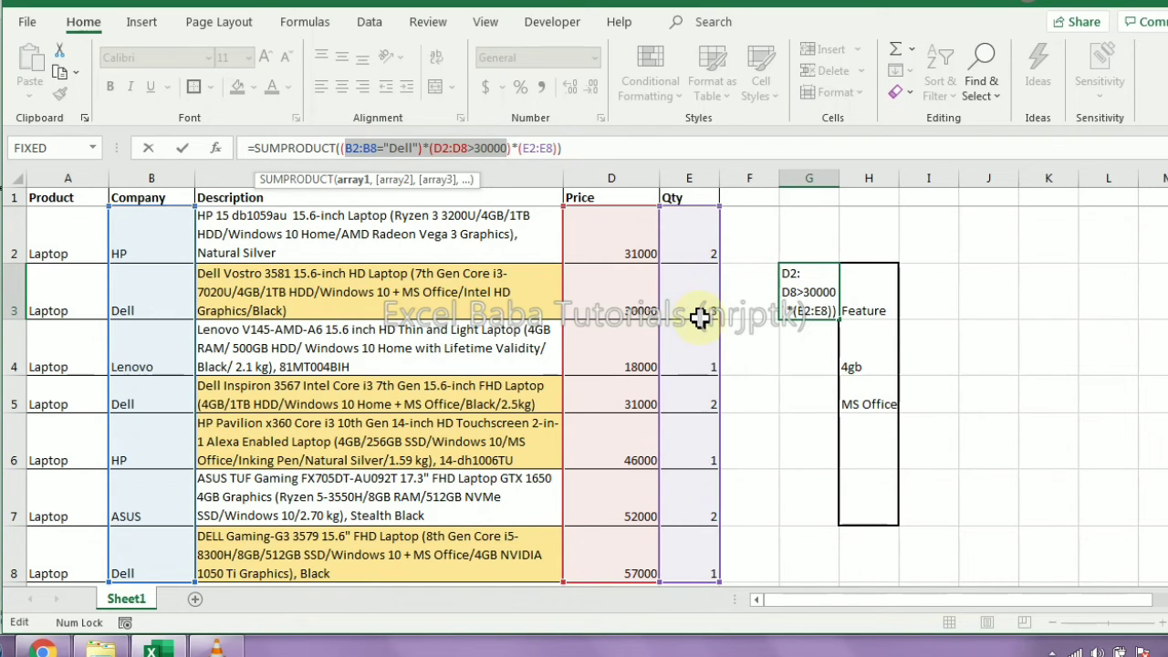
key(Return)
click(817, 296)
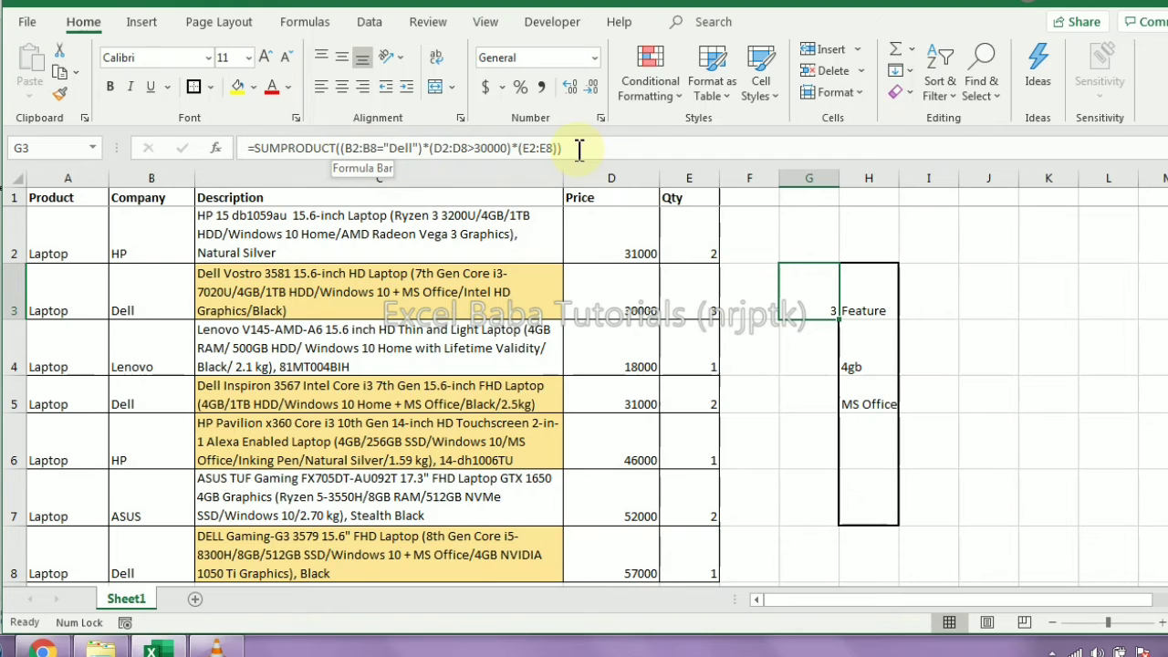
Step: Rewrite the G3 formula with double negatives and comma-separated arrays: =SUMPRODUCT(--(B2:B8="Dell"),--(D2:D8>30000),(E2:E8))
click(339, 147)
text((--)
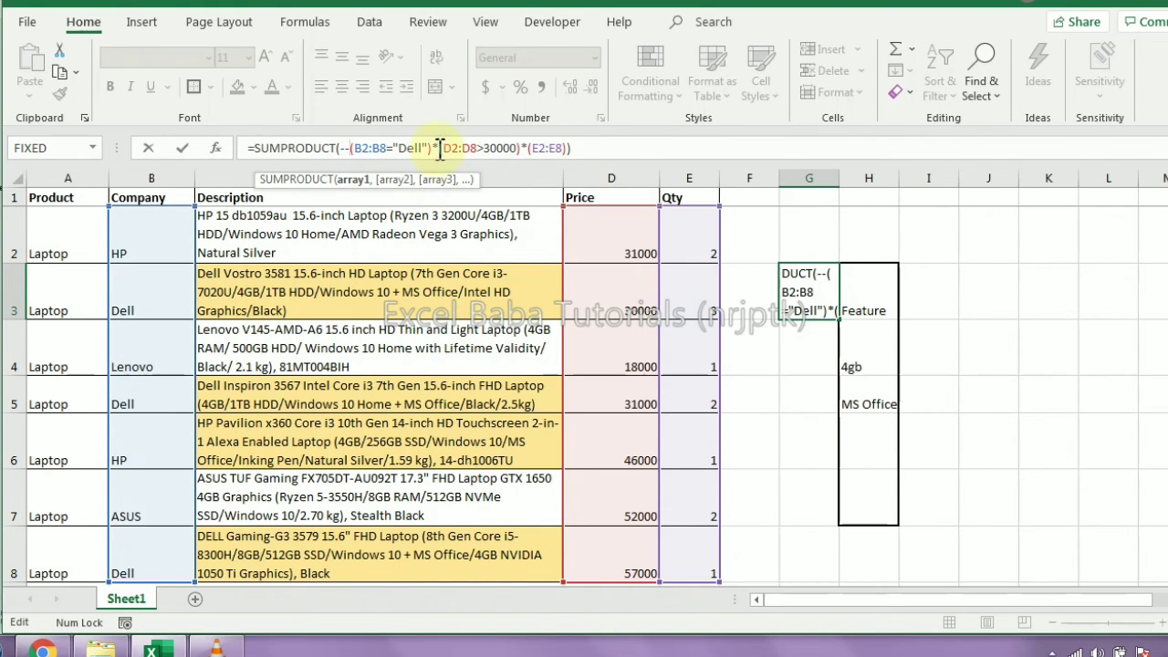
key(Delete)
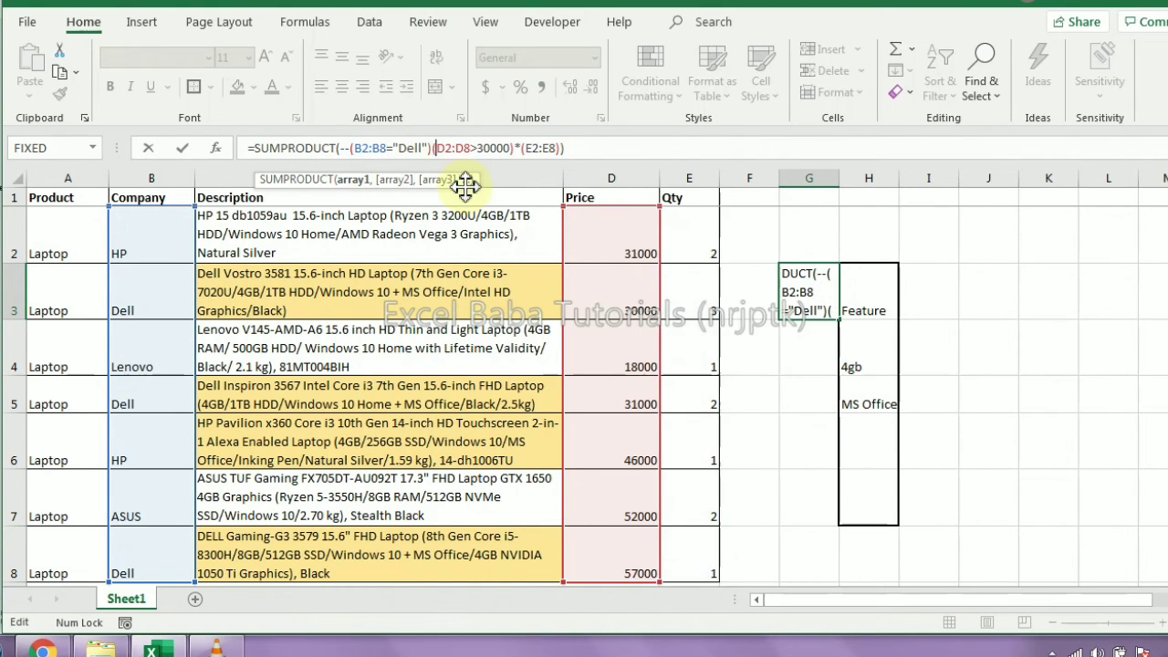
text(,)
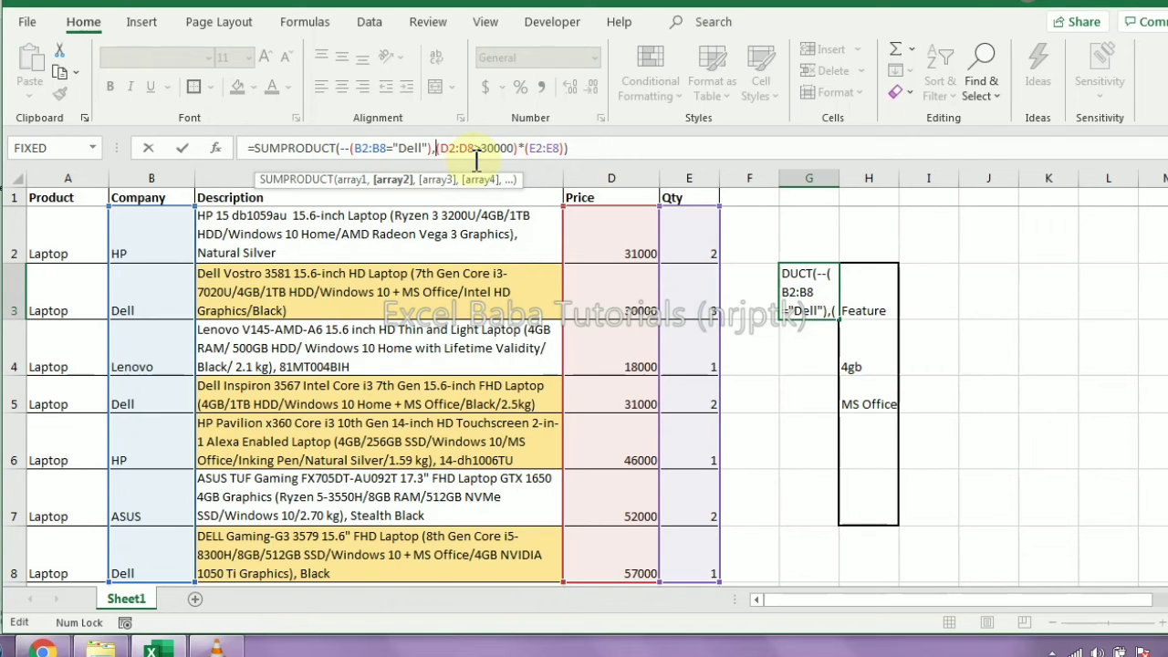
text(--)
click(529, 148)
key(Delete)
text(,-)
key(BackSpace)
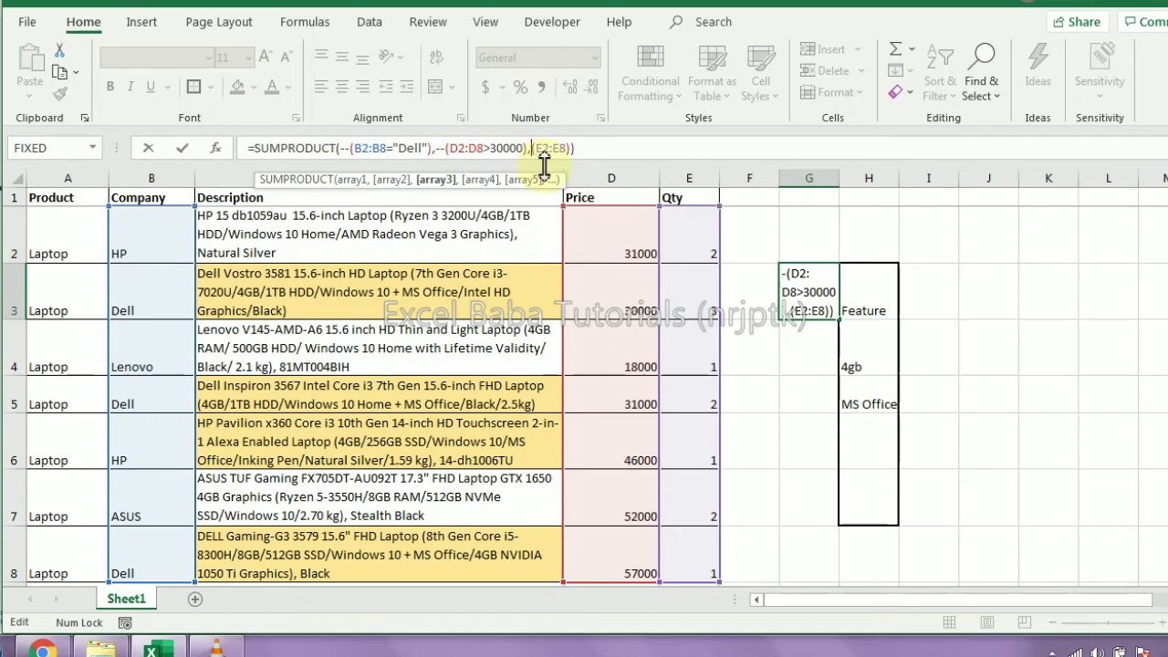
key(Return)
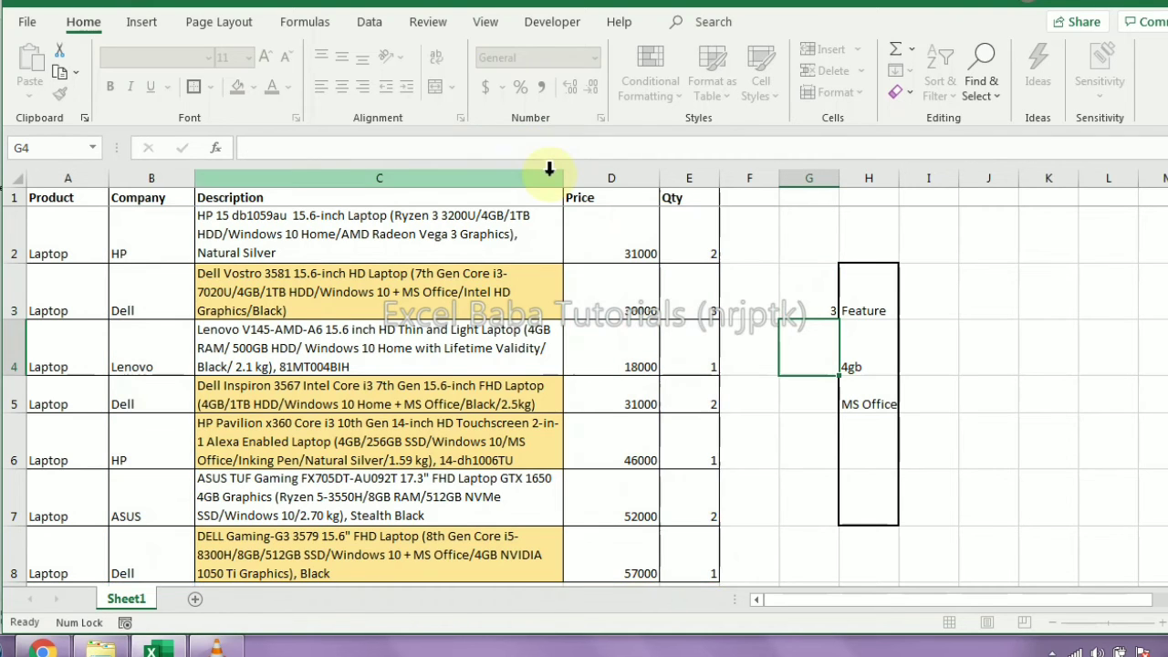
Step: Remove the quantity array from the G3 formula, leaving =SUMPRODUCT(--(B2:B8="Dell"),--(D2:D8>30000))
key(Up)
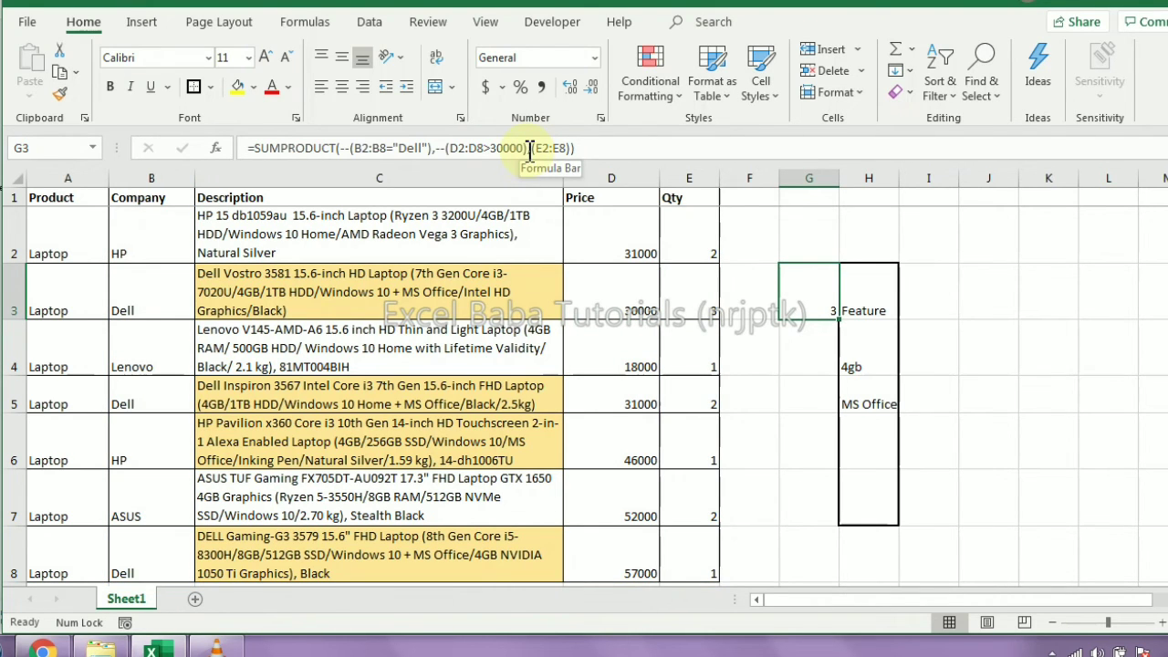
click(538, 149)
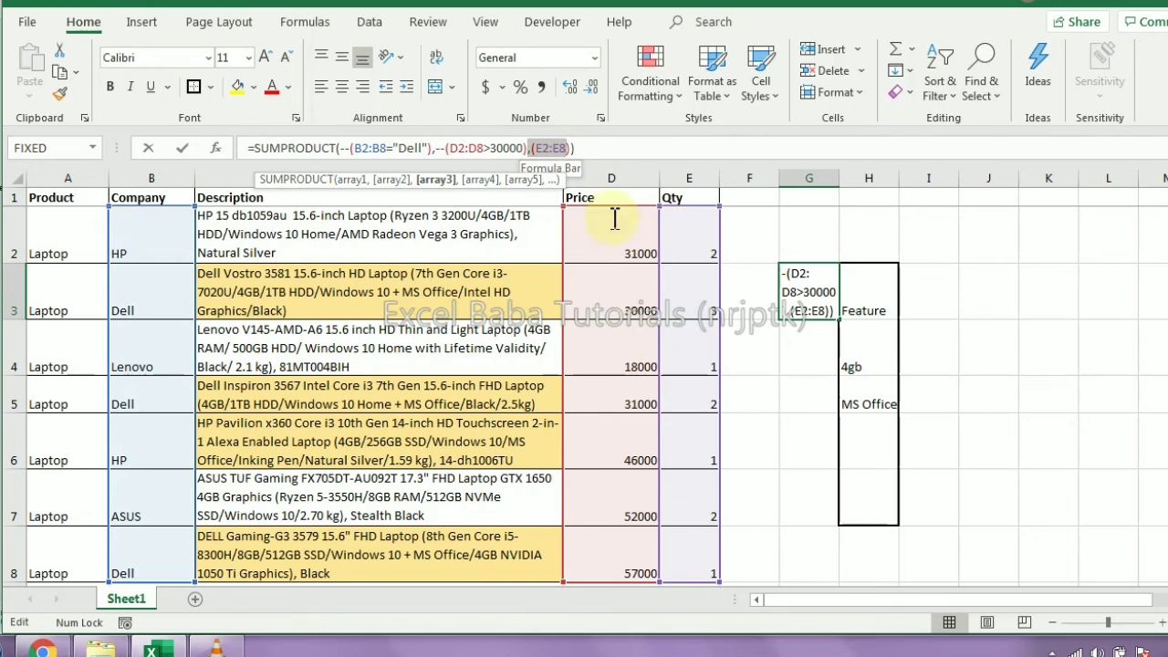
key(BackSpace)
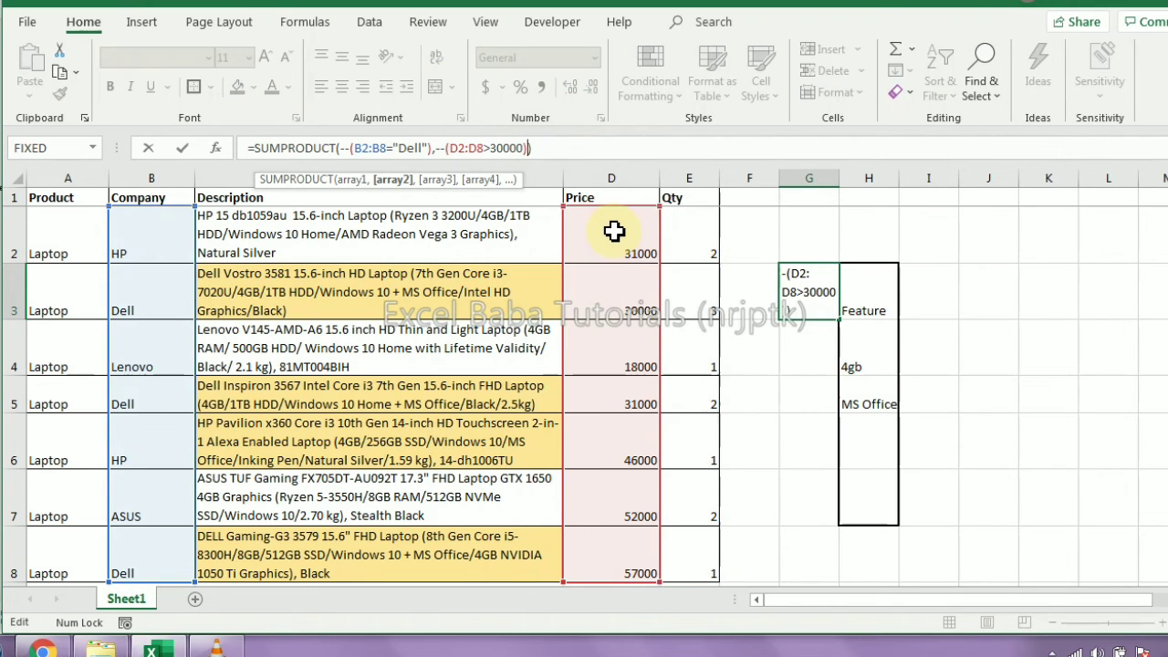
key(Return)
key(Up)
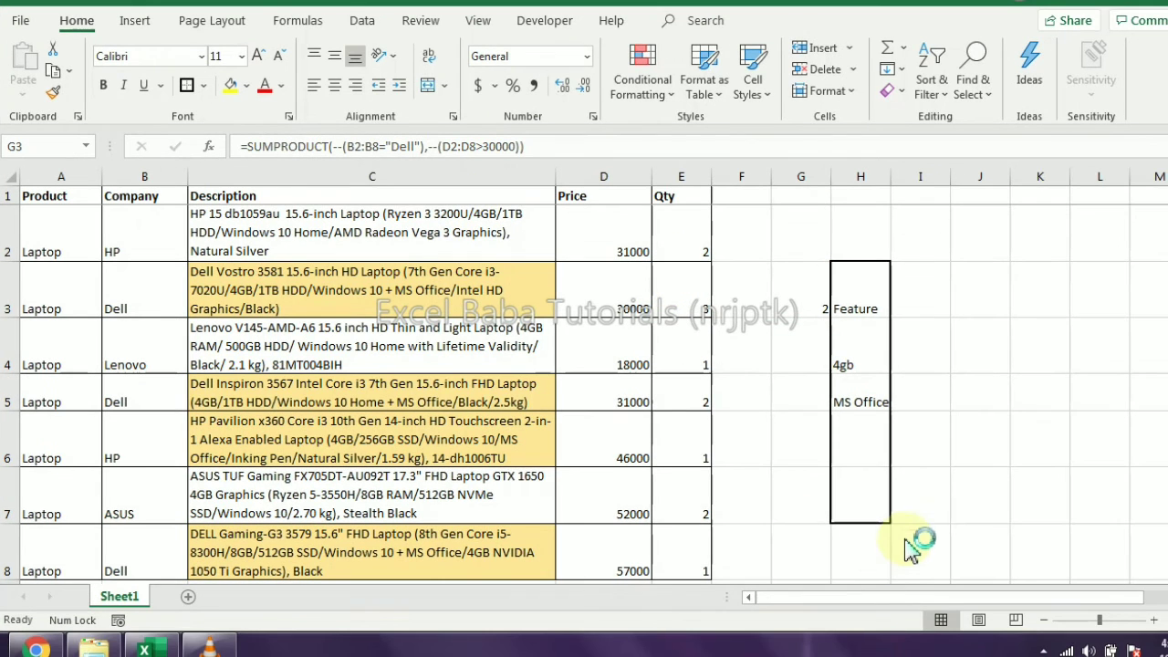
Step: Add E2:E8 as the third array of the SUMPRODUCT formula in G3 to sum the matching quantities
click(791, 353)
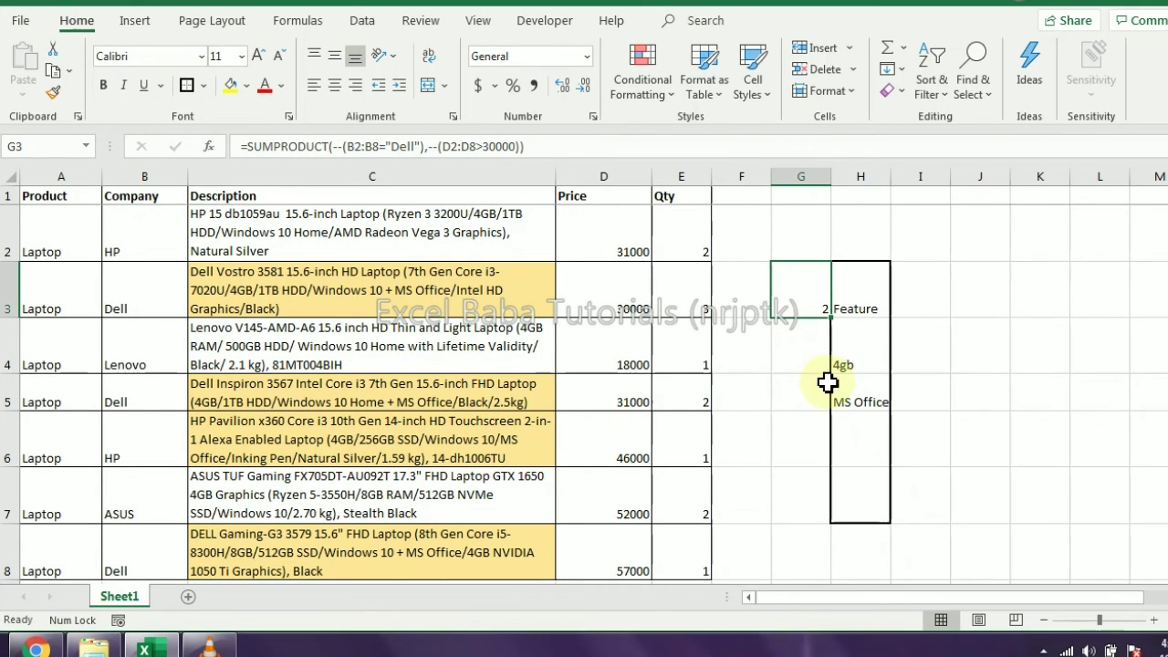
click(521, 147)
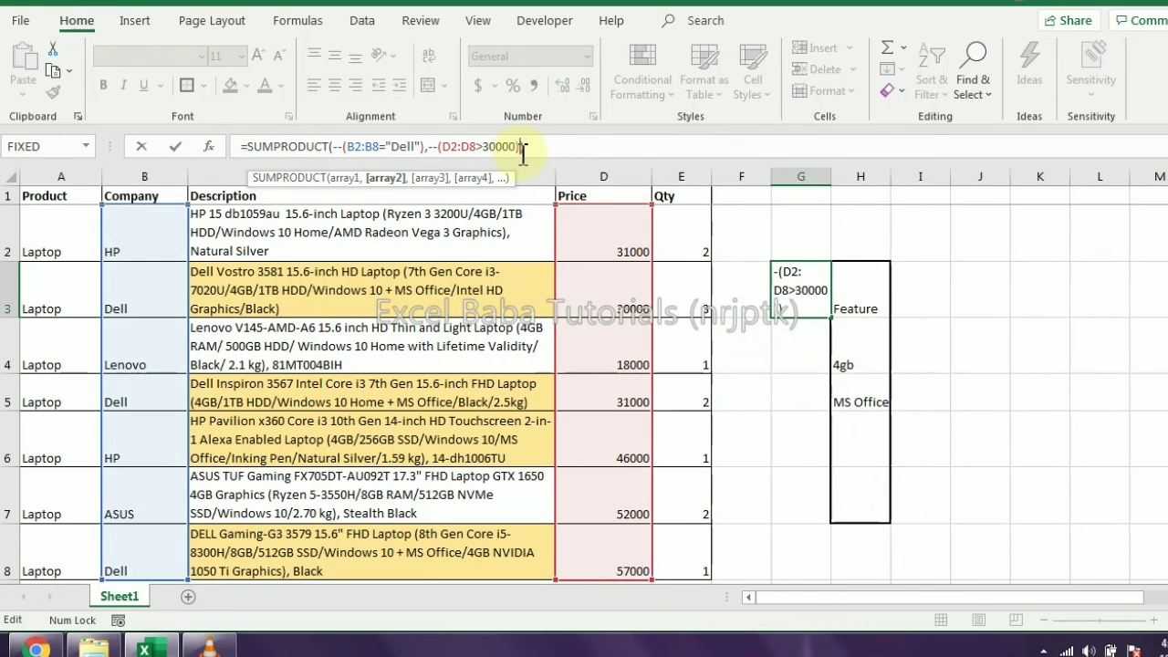
text(,)
click(699, 242)
drag(706, 380, 690, 556)
key(Return)
click(793, 301)
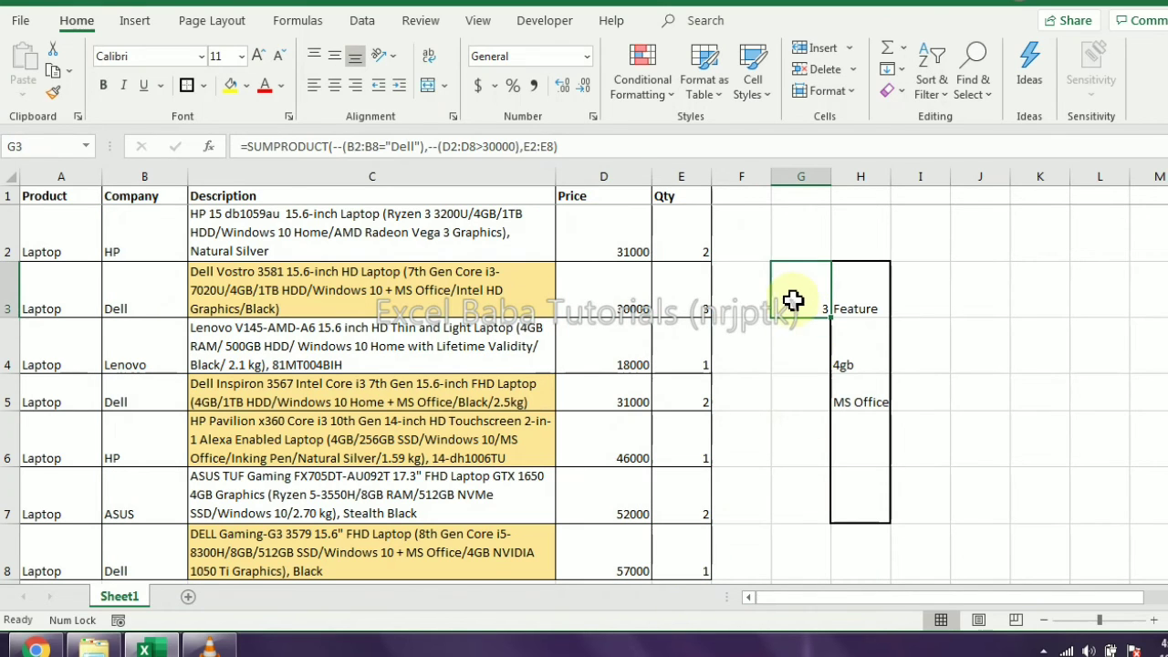
Step: Divide the G3 formula by a copy of its SUMPRODUCT without E2:E8 to average the quantities, and undo the change
drag(524, 146, 555, 147)
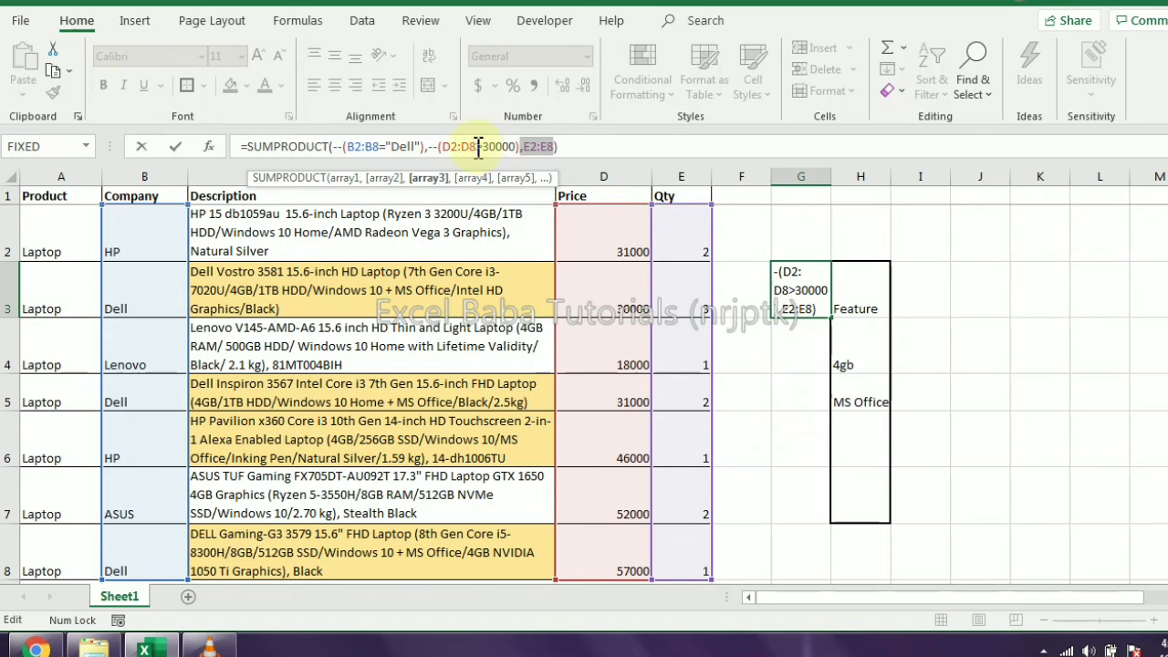
drag(589, 146, 241, 146)
click(655, 149)
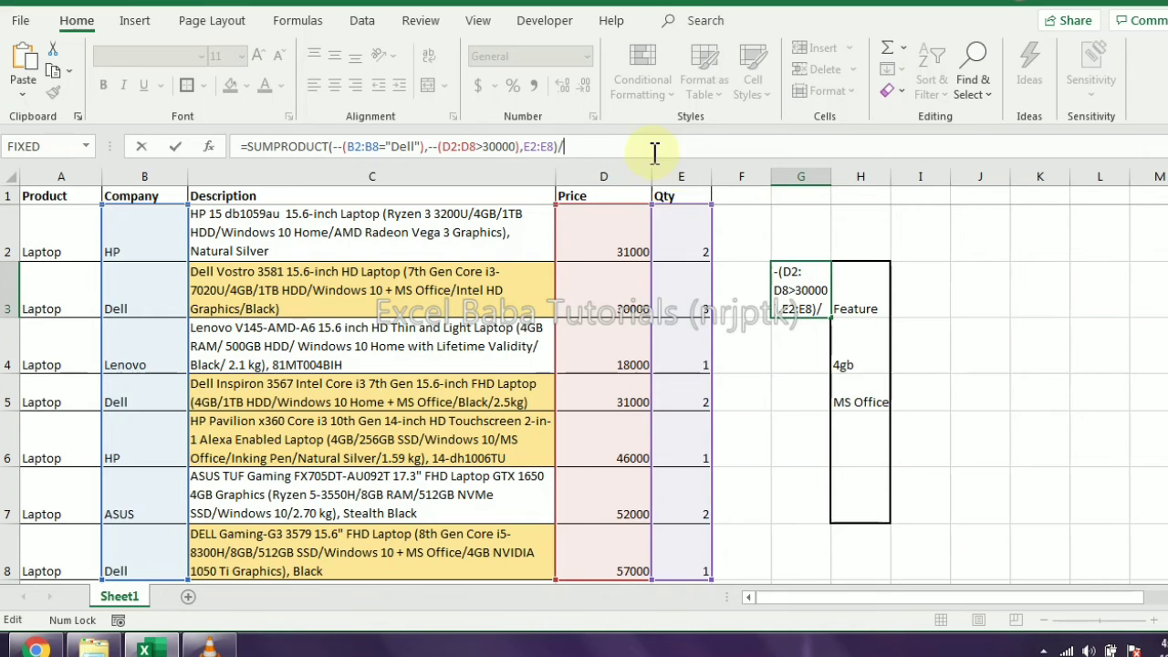
key(ctrl+v)
drag(839, 147, 872, 148)
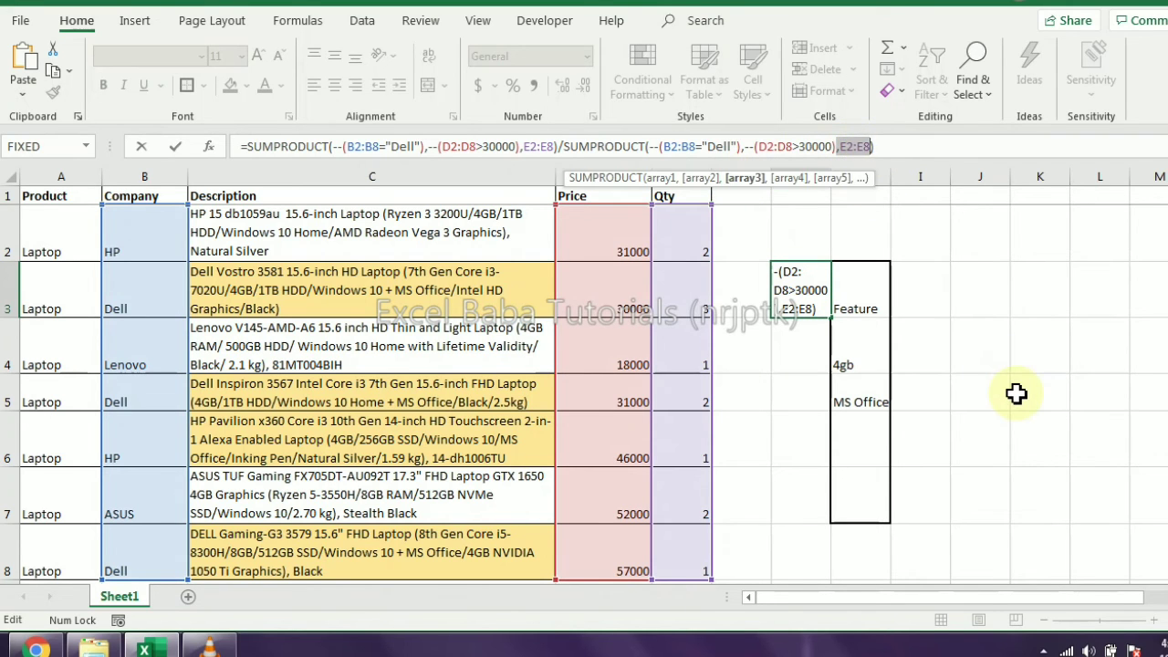
key(BackSpace)
key(Return)
key(Up)
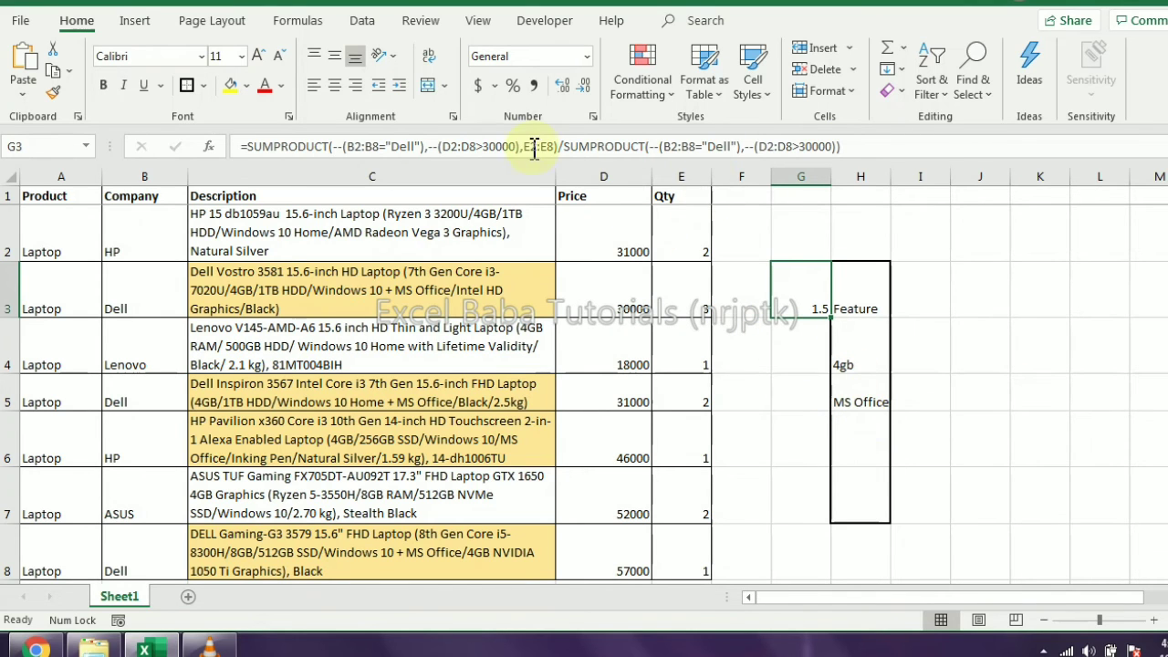
key(ctrl+z)
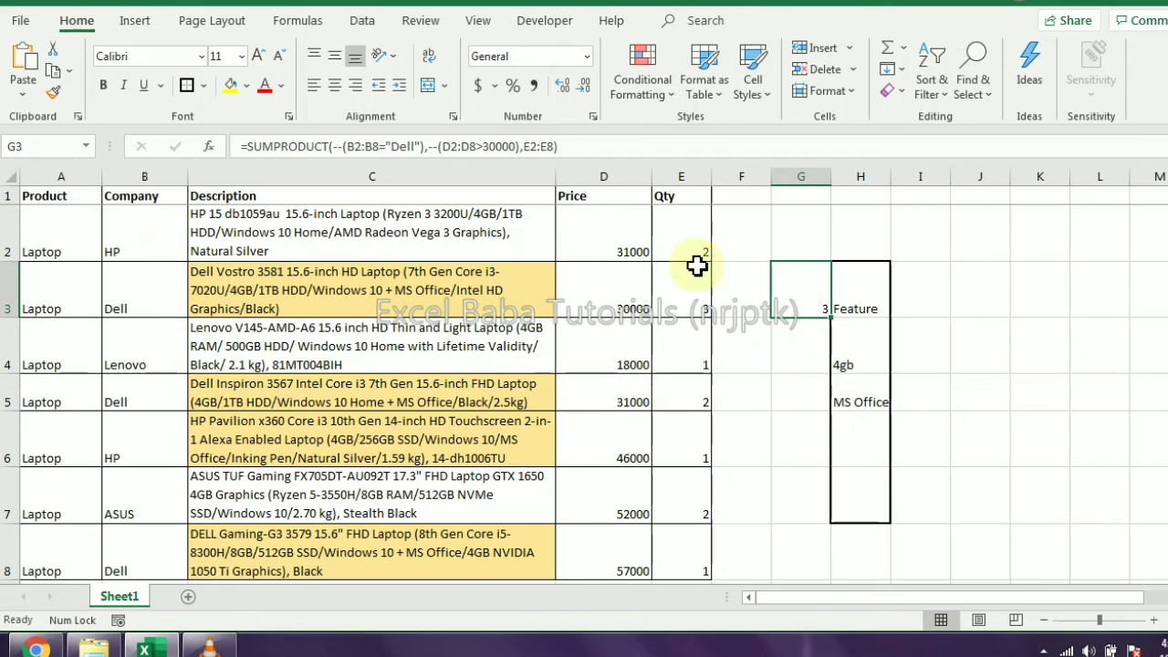
Step: Start a SUMPRODUCT formula in G4 with the company condition --(B2:B8="HP") followed by a plus sign
click(774, 347)
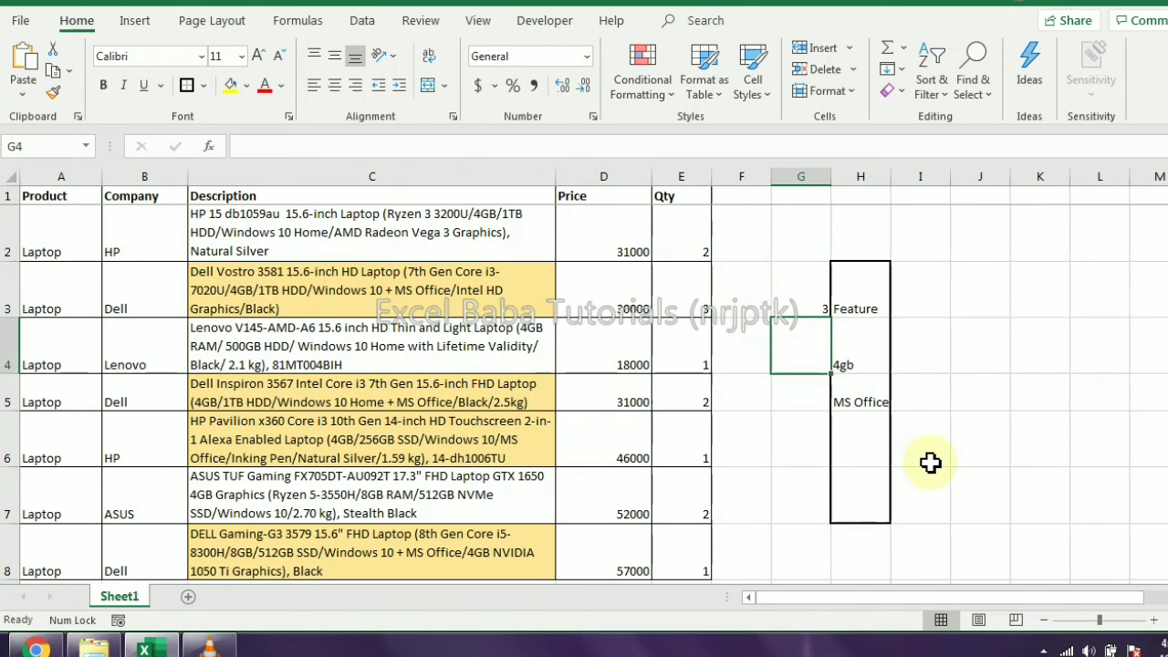
text(=sump)
key(Tab)
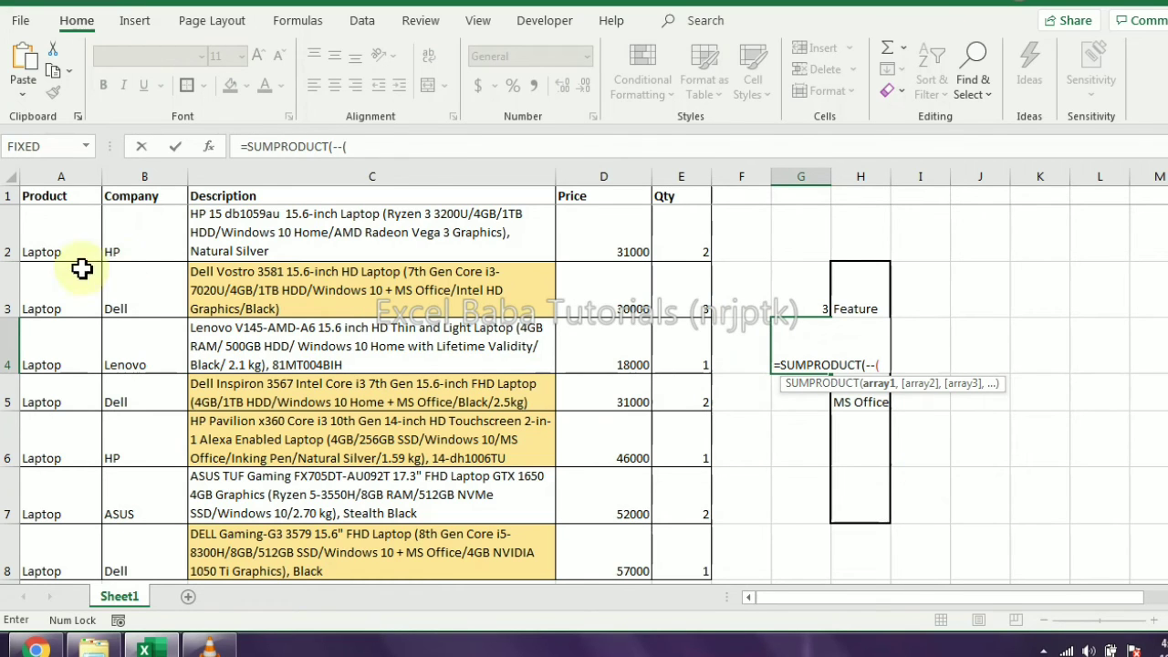
drag(120, 235, 142, 402)
drag(150, 542, 151, 541)
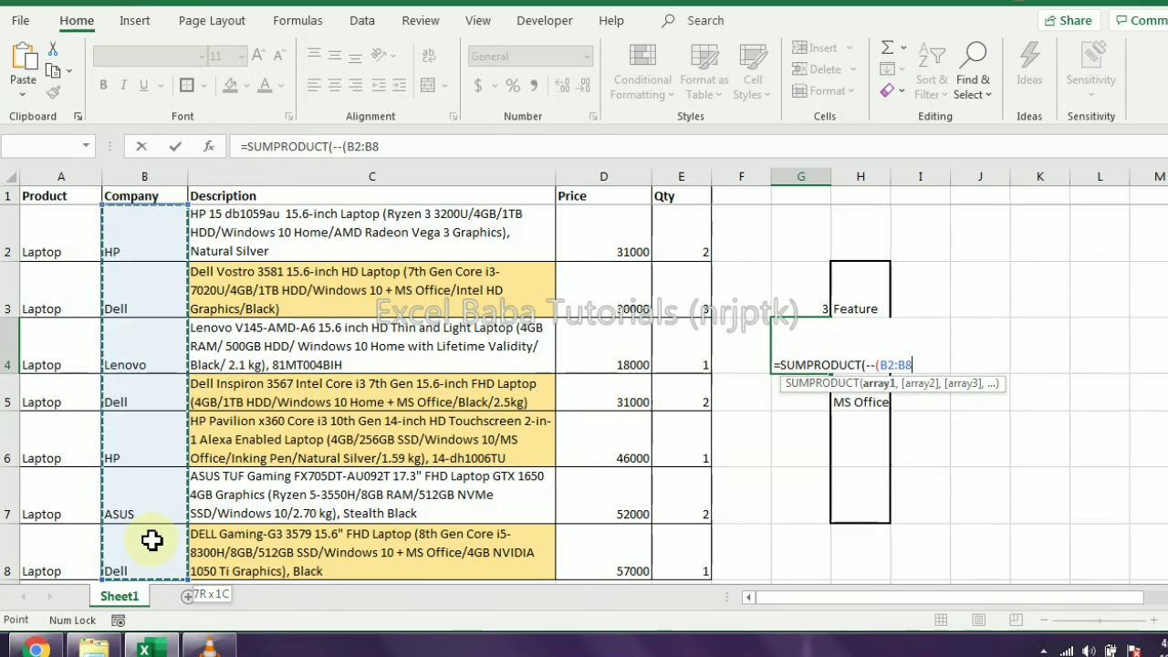
text(="HP)
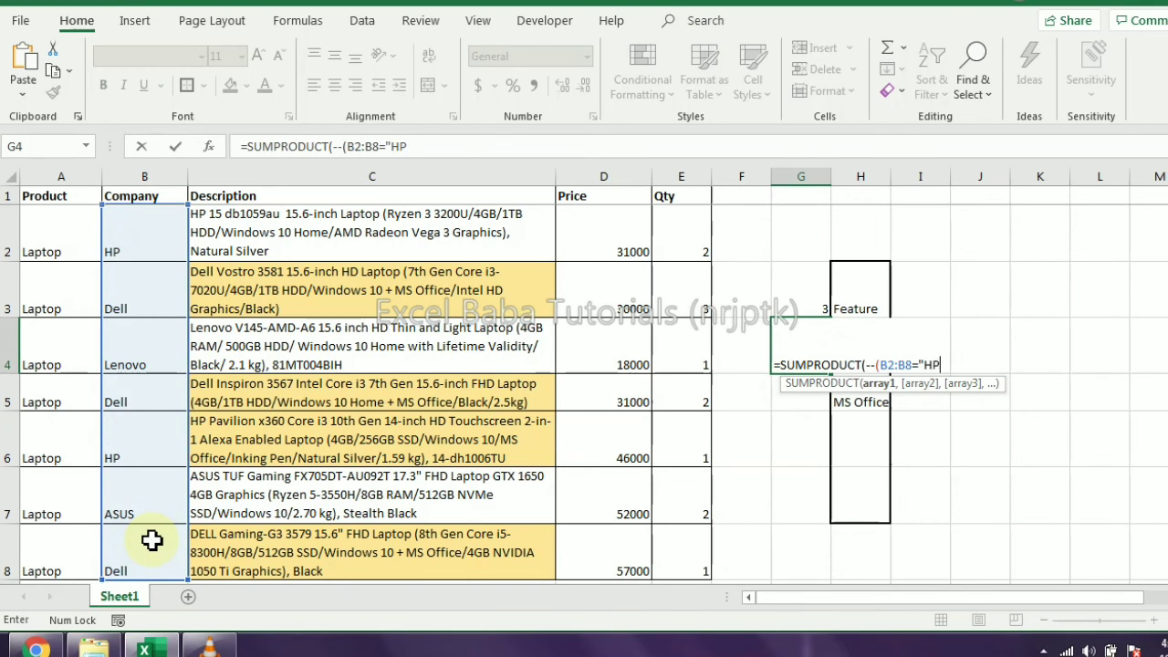
text(")+)
Step: Add the alternative company condition (B2:B8="Dell") to the first array of the G4 formula
click(156, 236)
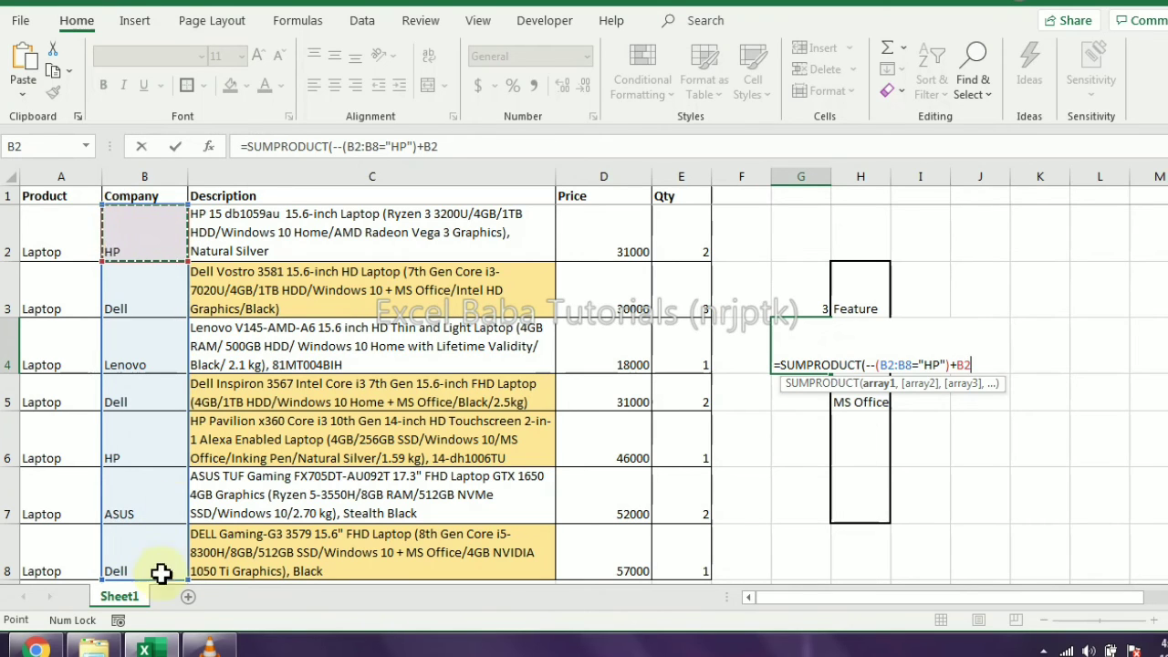
drag(161, 573, 161, 548)
key(BackSpace)
key(BackSpace)
key(BackSpace)
key(BackSpace)
key(BackSpace)
drag(146, 239, 163, 544)
text(="Dell)
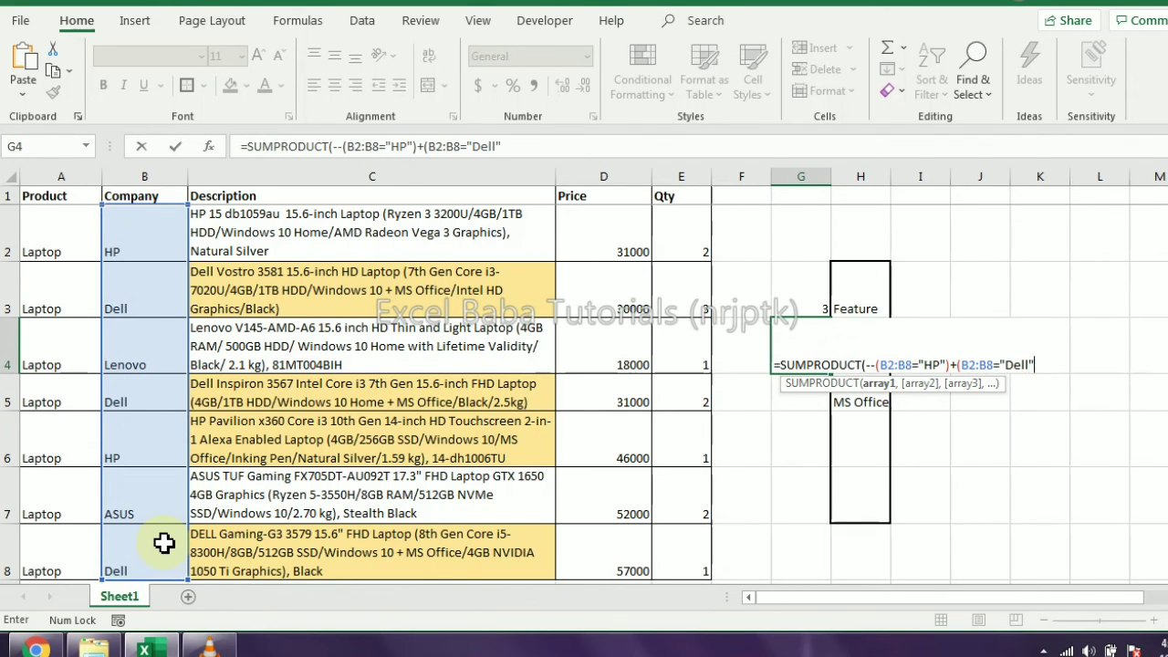
text("),)
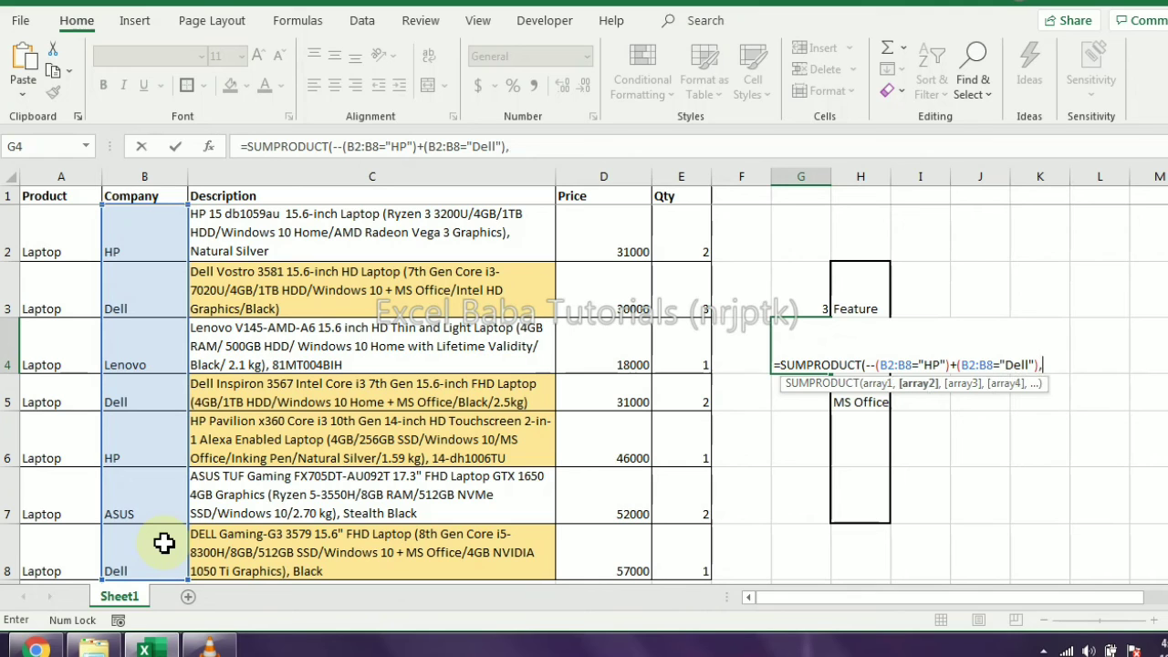
Step: Complete the G4 formula with E2:E8 as the second array: =SUMPRODUCT(--(B2:B8="HP")+(B2:B8="Dell"),E2:E8)
click(685, 233)
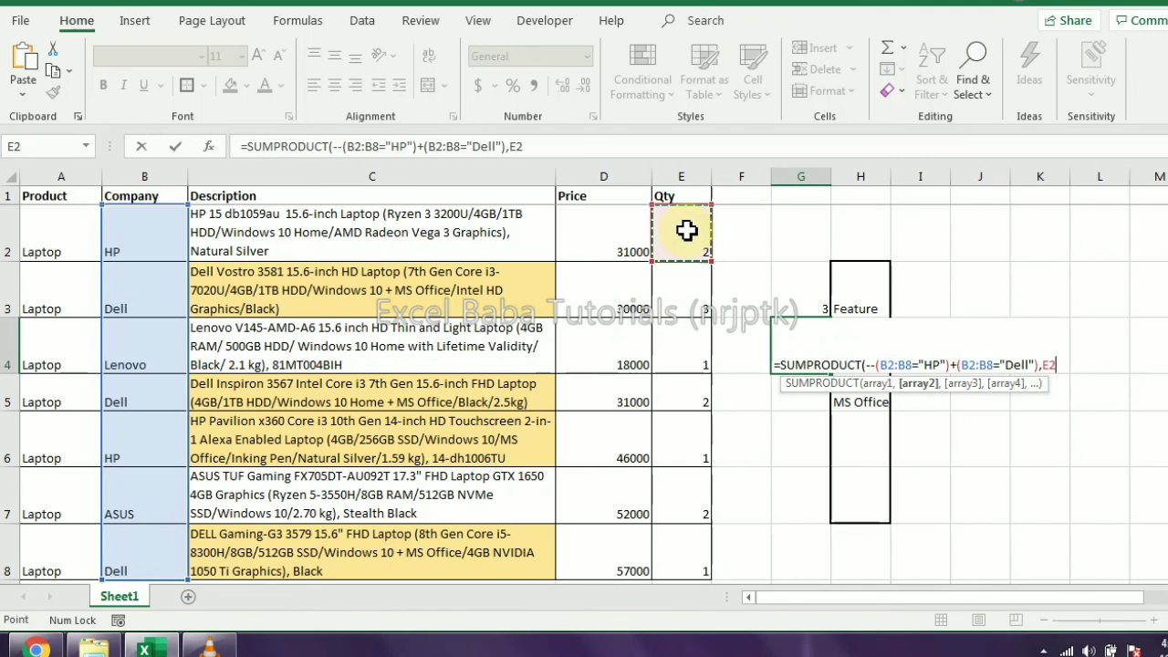
shift+click(700, 553)
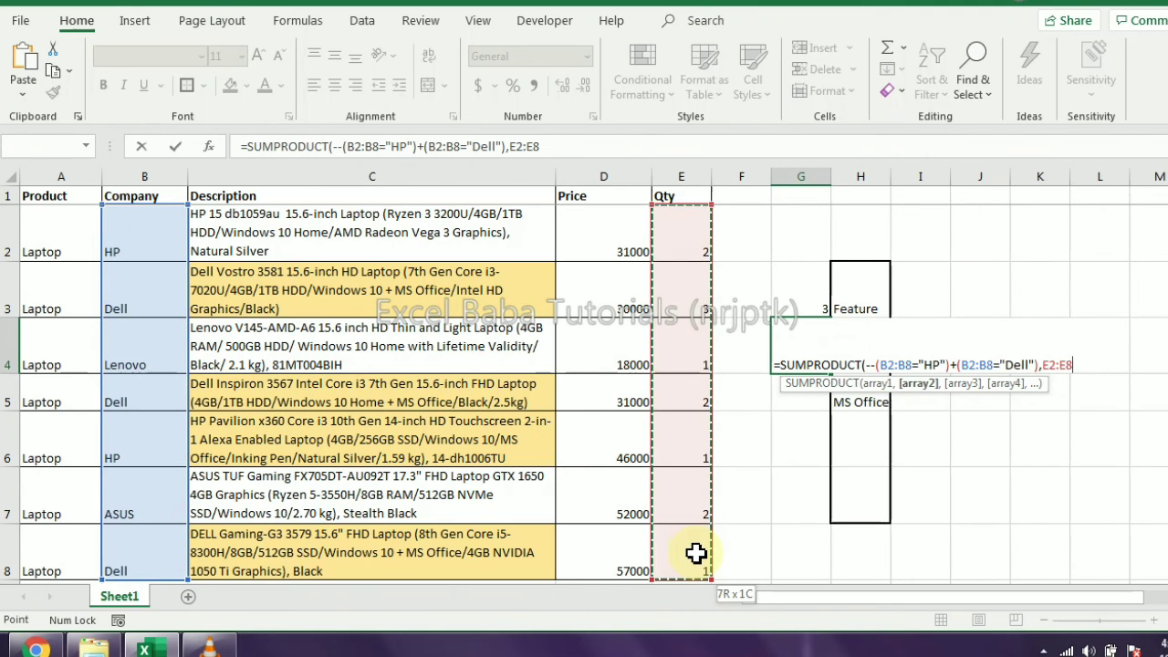
text())
key(ctrl+Return)
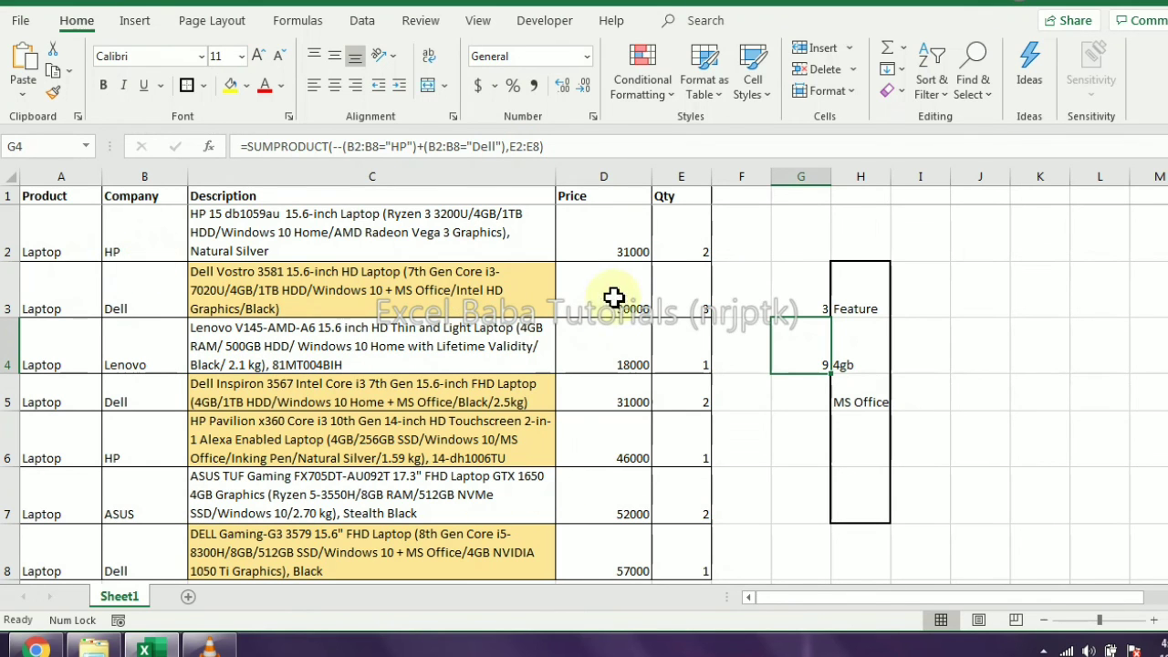
Step: Select the HP and Dell quantities in E2, E3, E5, E6 and E8 together to check their sum
click(681, 248)
drag(680, 282, 683, 292)
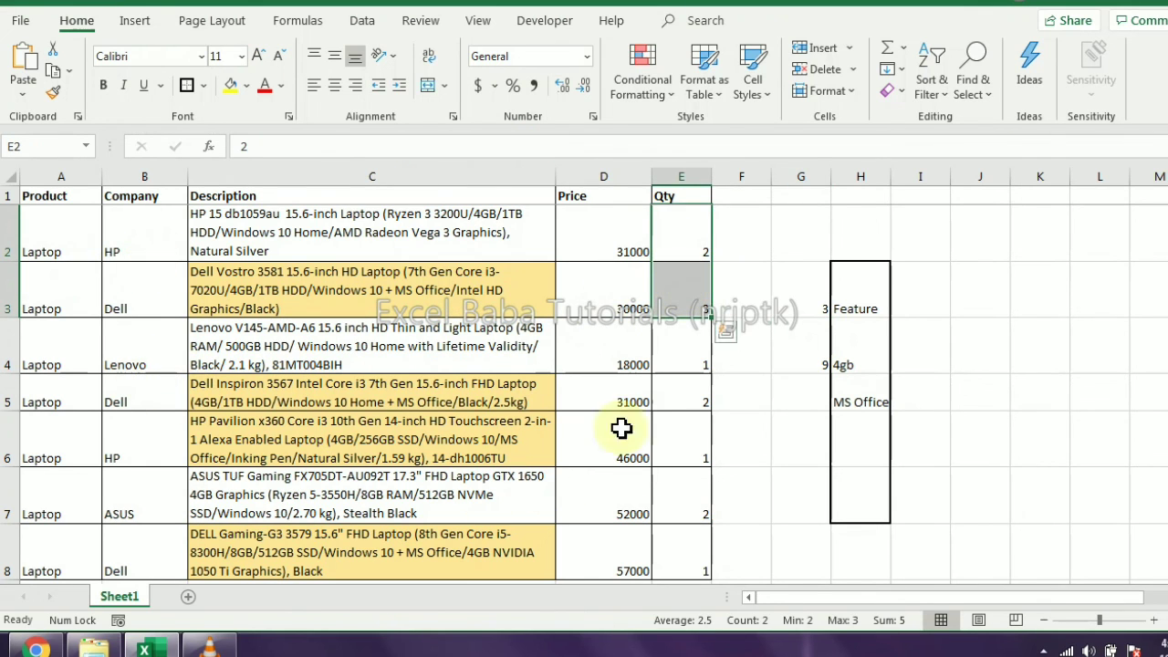
ctrl+click(677, 396)
ctrl+click(680, 452)
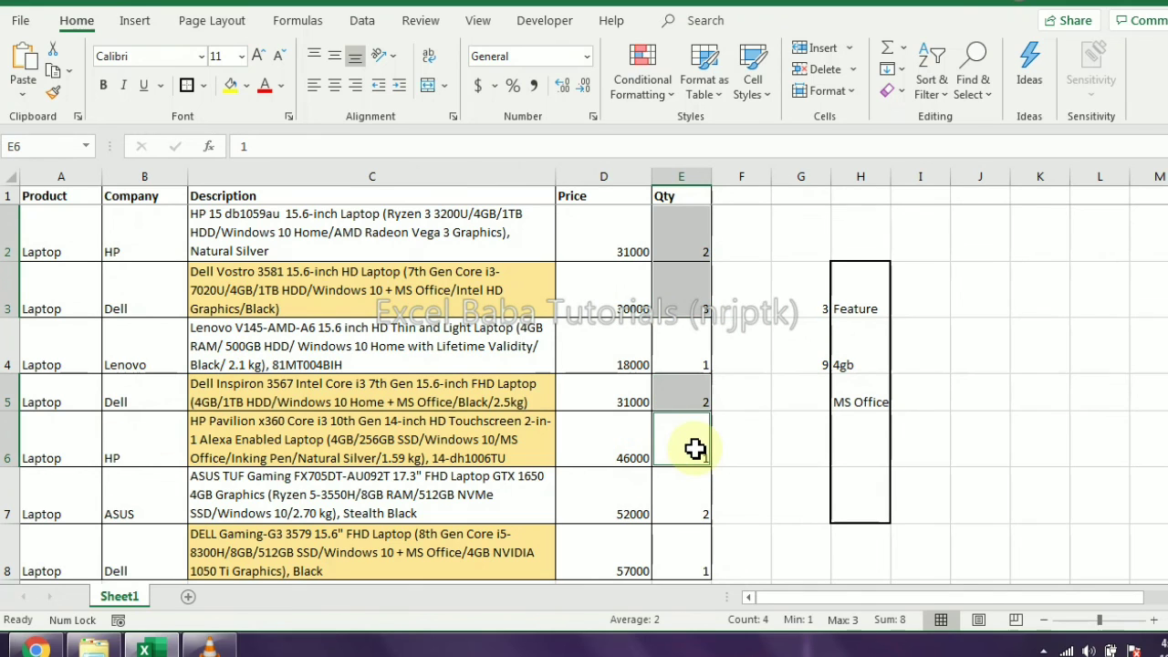
ctrl+click(675, 547)
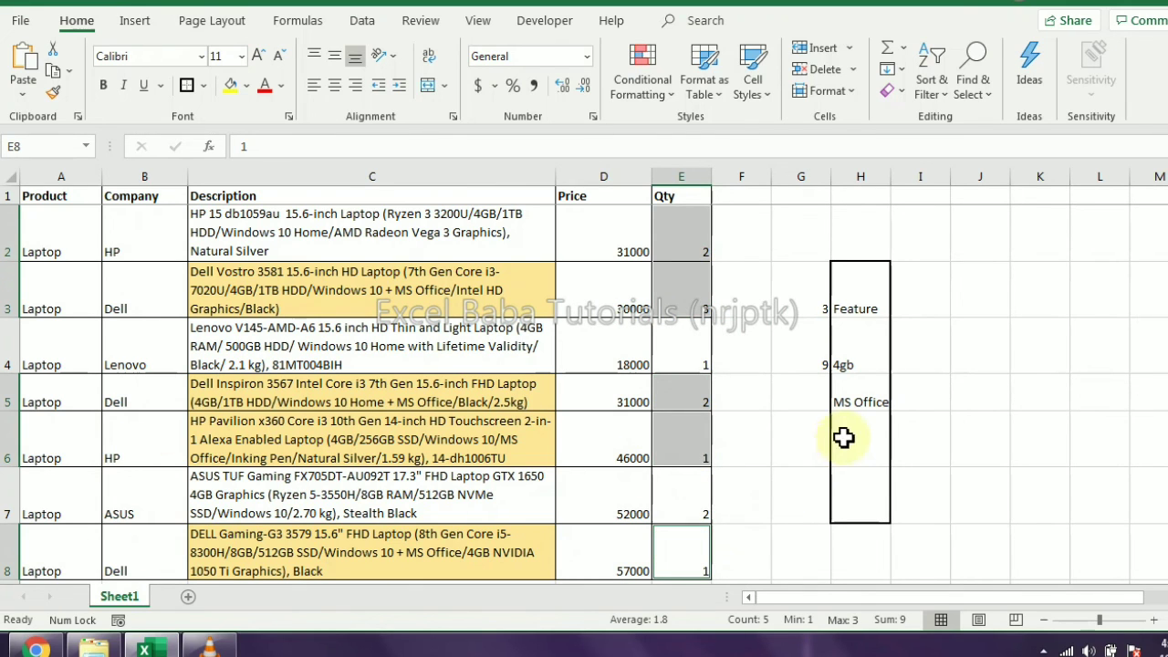
Step: Remove the E2:E8 array from the G4 formula so it counts the HP or Dell rows: =SUMPRODUCT(--(B2:B8="HP")+(B2:B8="Dell"))
click(794, 349)
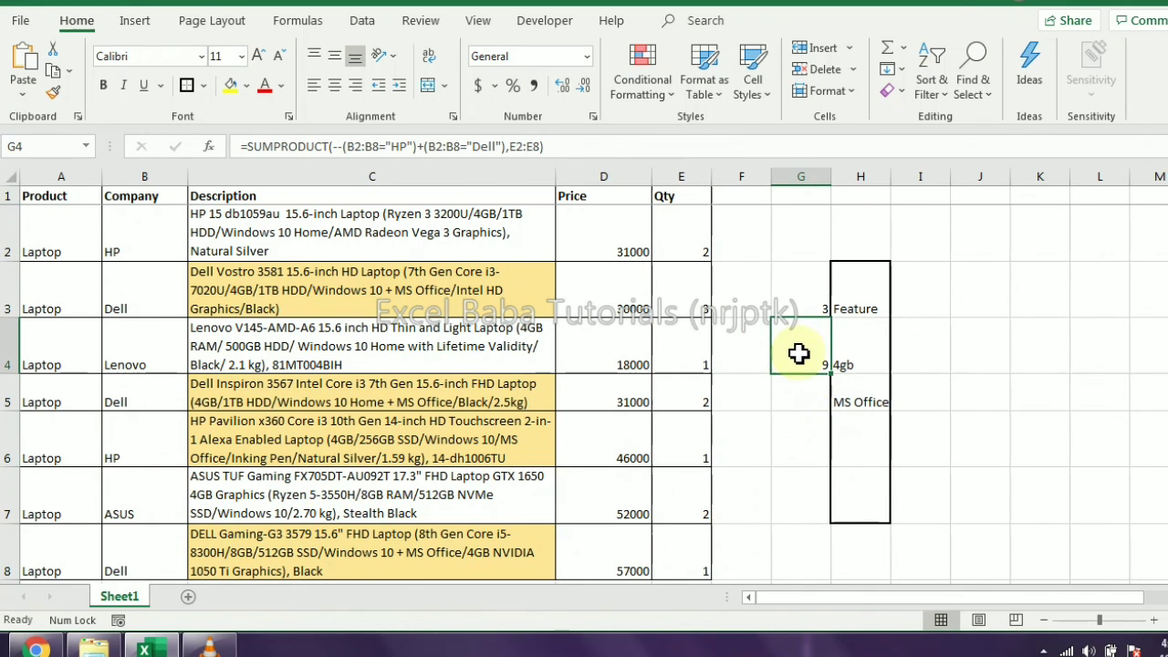
click(515, 146)
key(Delete)
key(Delete)
key(Delete)
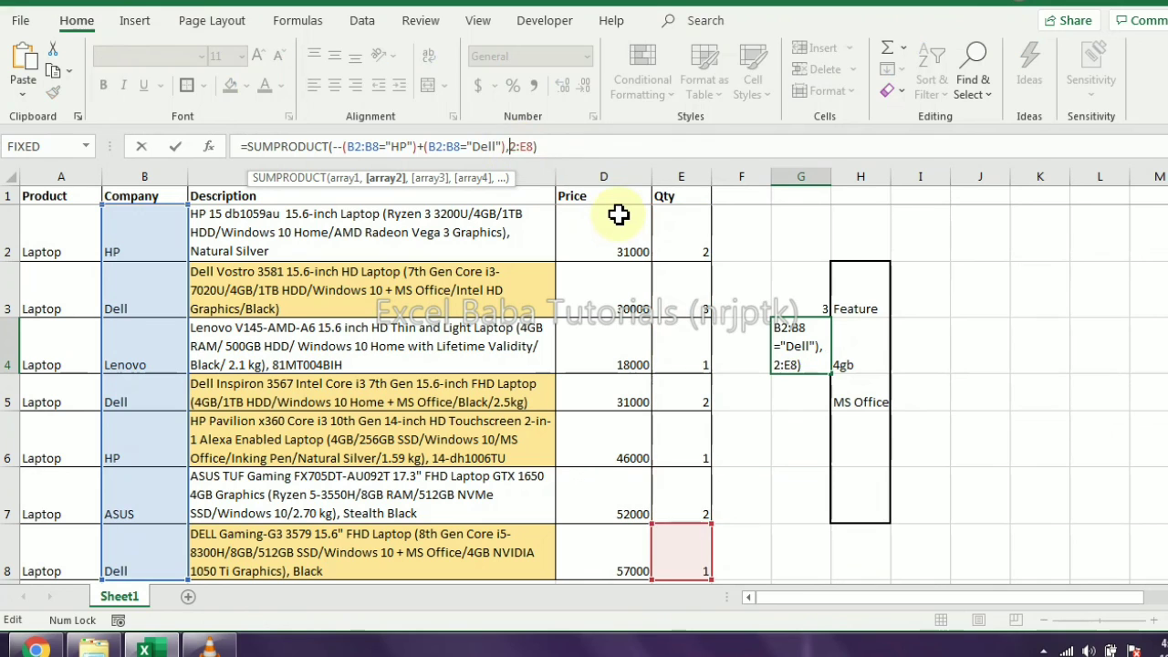
key(Delete)
key(BackSpace)
key(BackSpace)
key(Return)
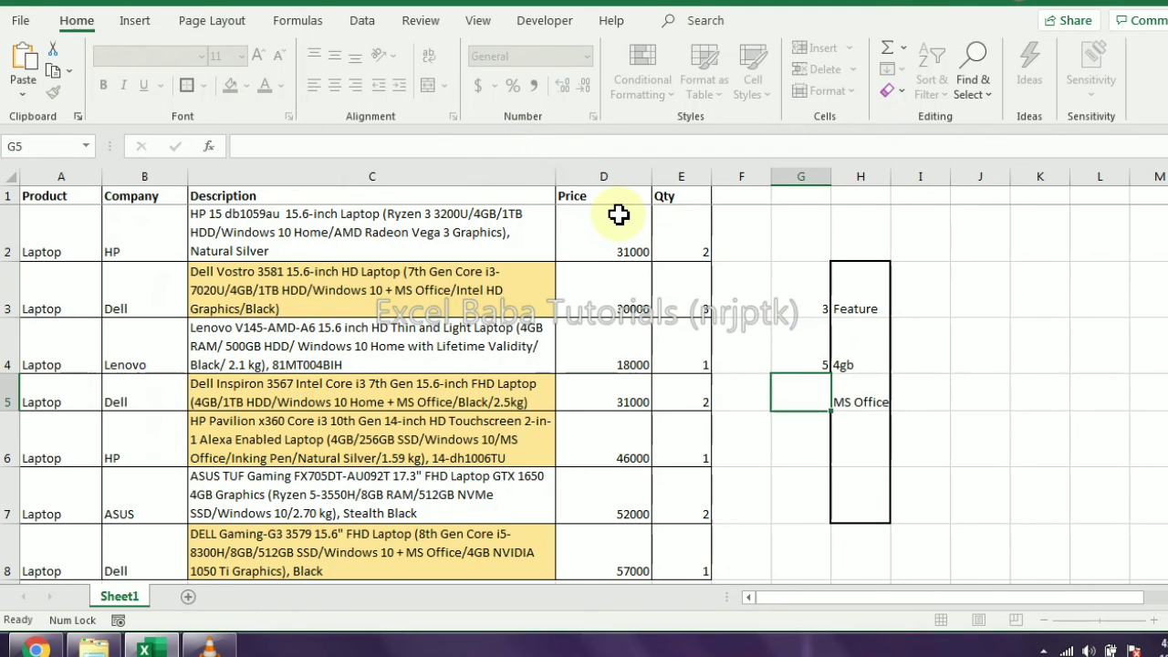
key(Up)
Step: Select the HP and Dell company cells B2, B3, B5, B6 and B8 together to check their count
click(140, 220)
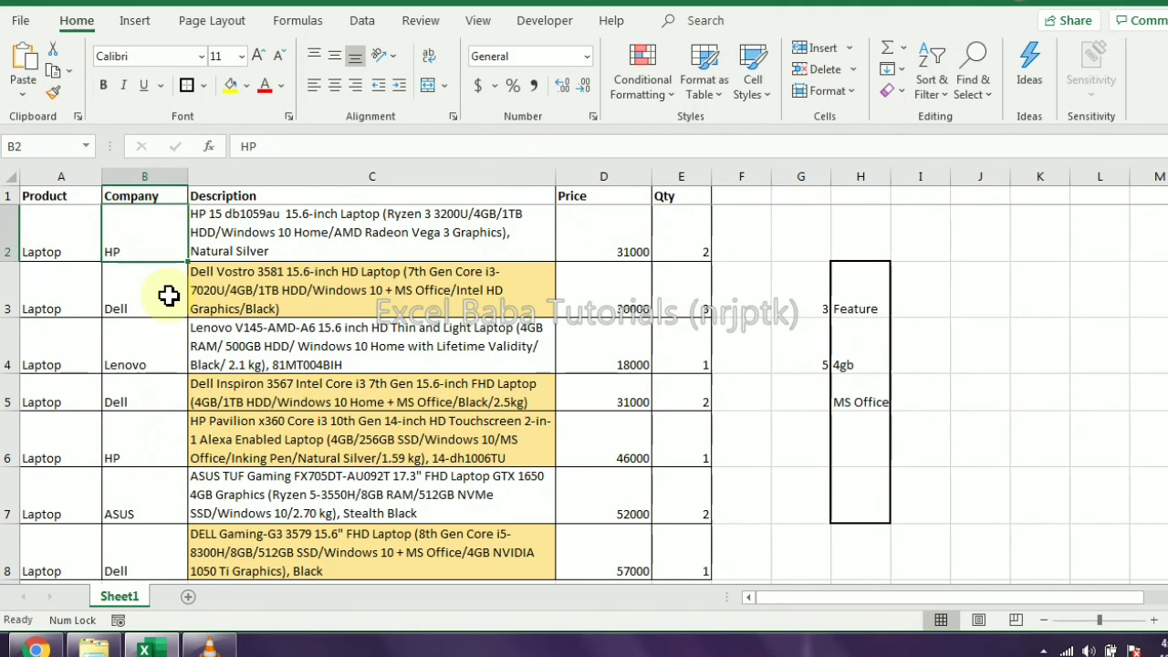
ctrl+click(166, 295)
ctrl+click(161, 399)
ctrl+click(161, 436)
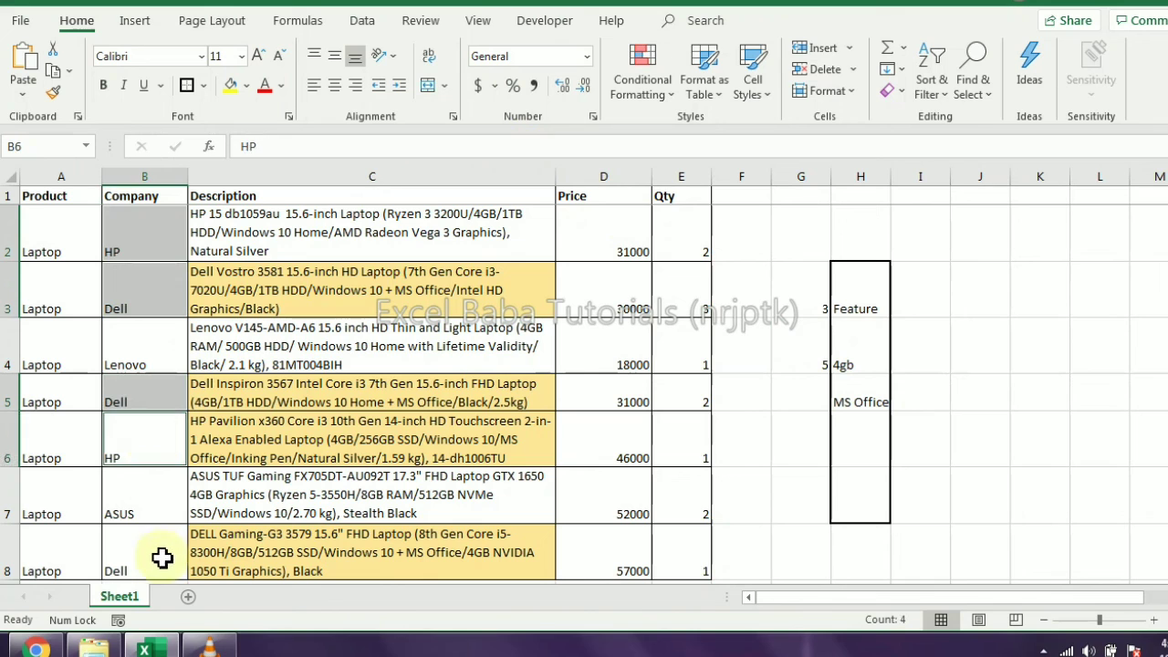
ctrl+click(162, 556)
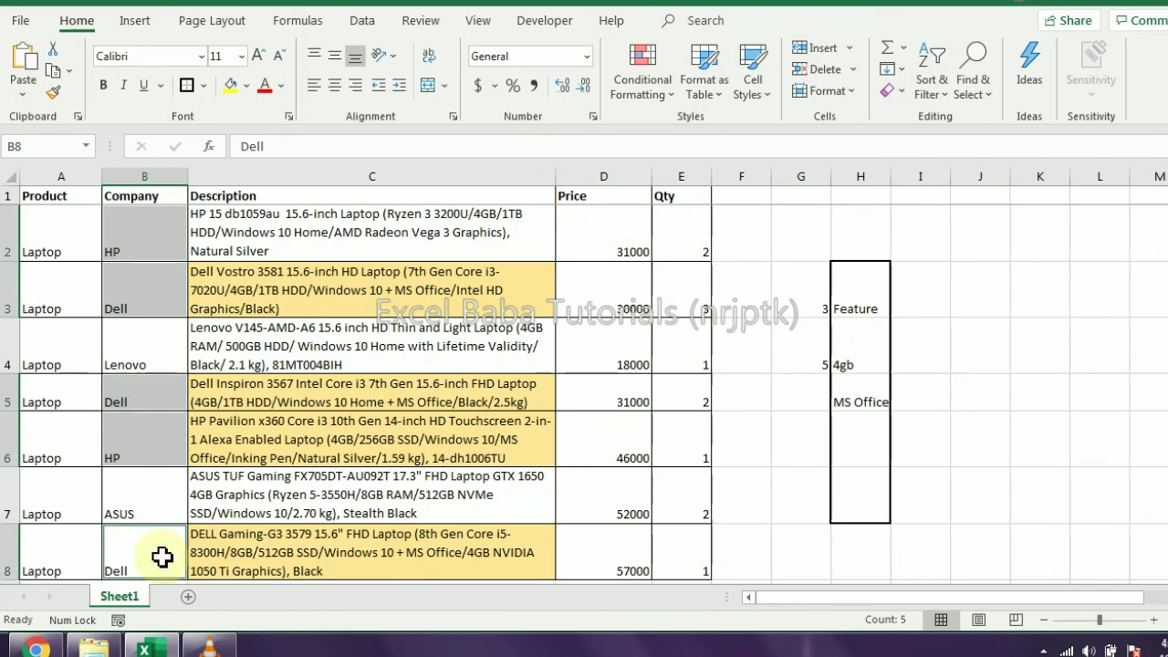
Step: Examine the plus sign joining the two company conditions in the G4 formula
click(815, 364)
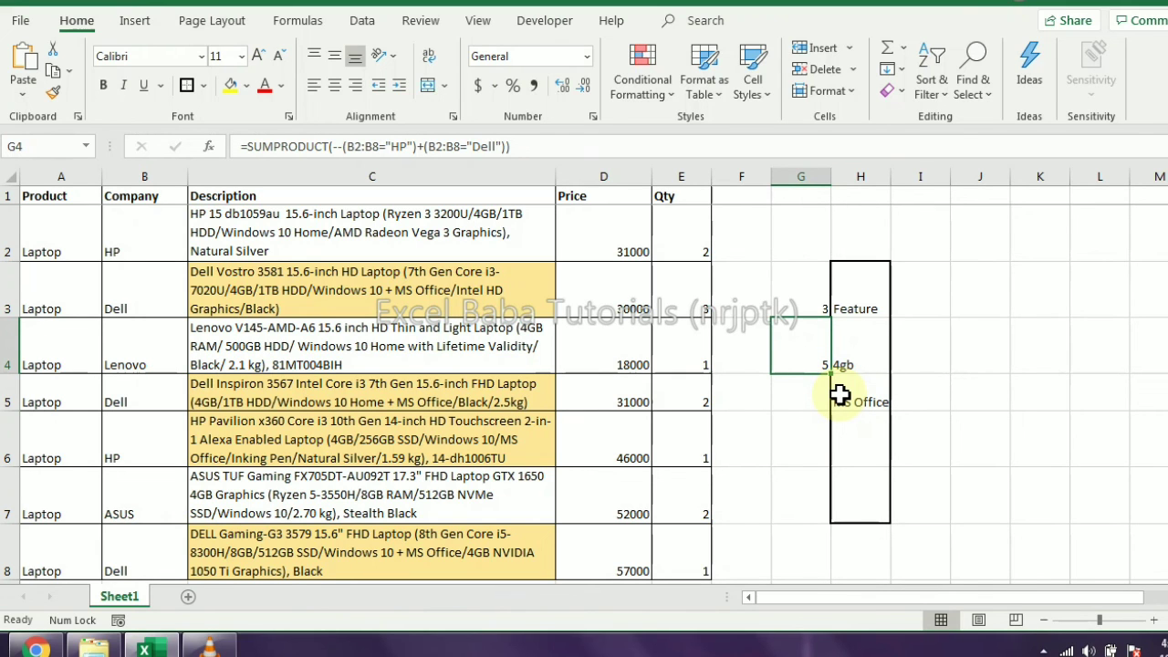
click(427, 148)
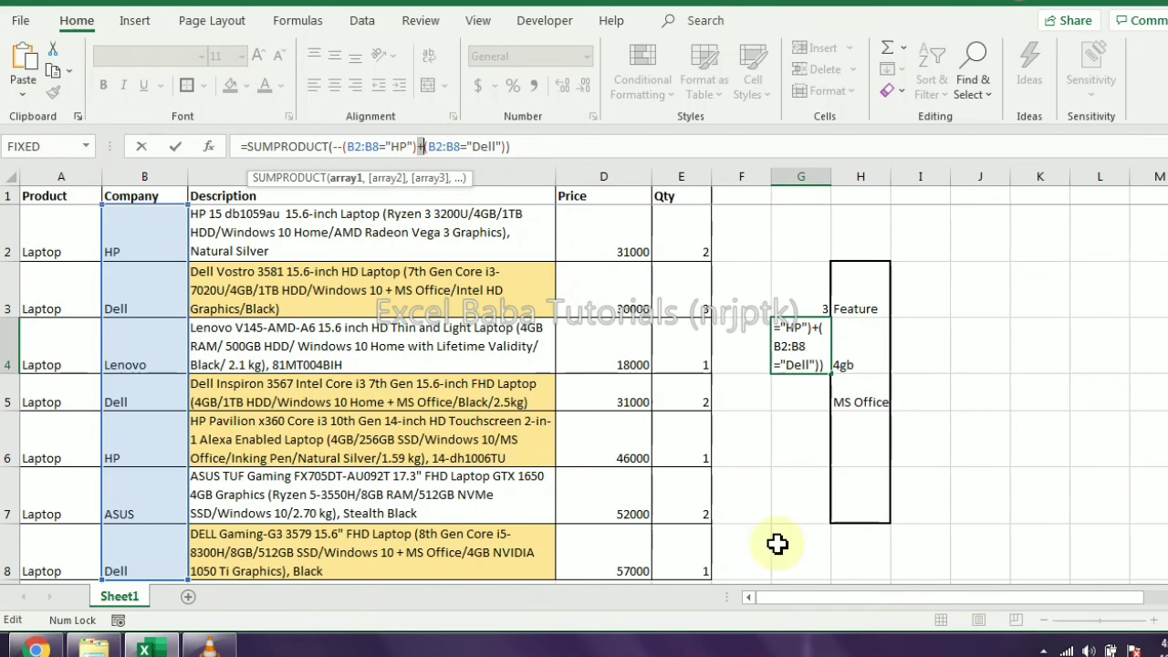
key(Return)
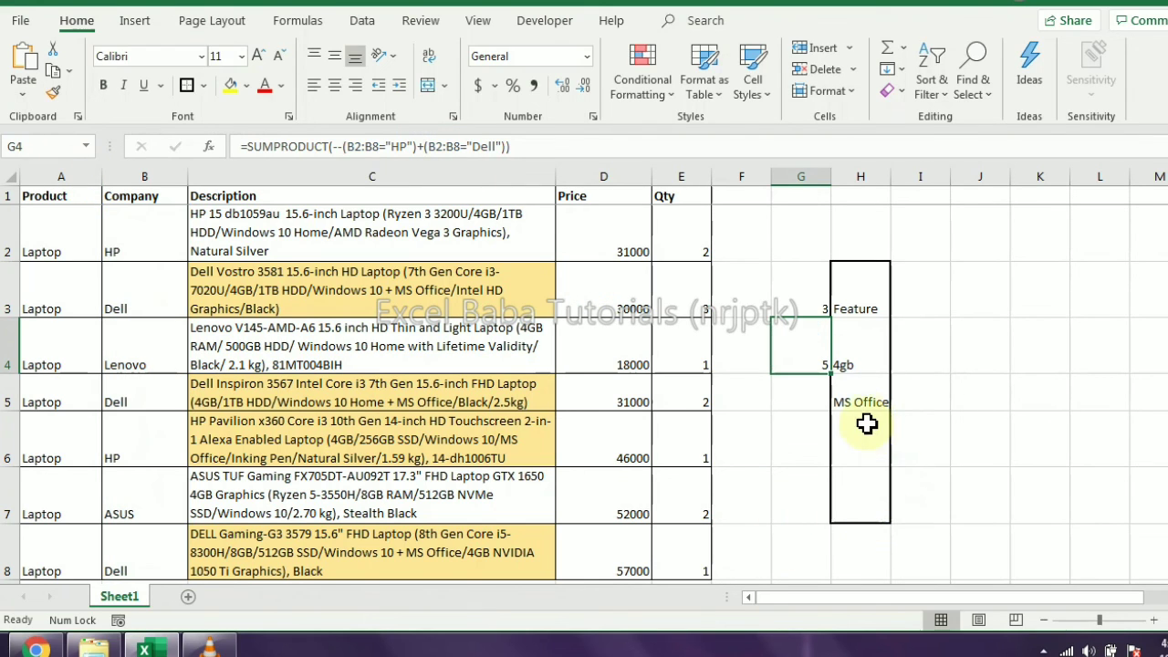
Step: Insert a column before column G and add the headers HP in F1 and Dell in G1
click(782, 167)
right_click(782, 167)
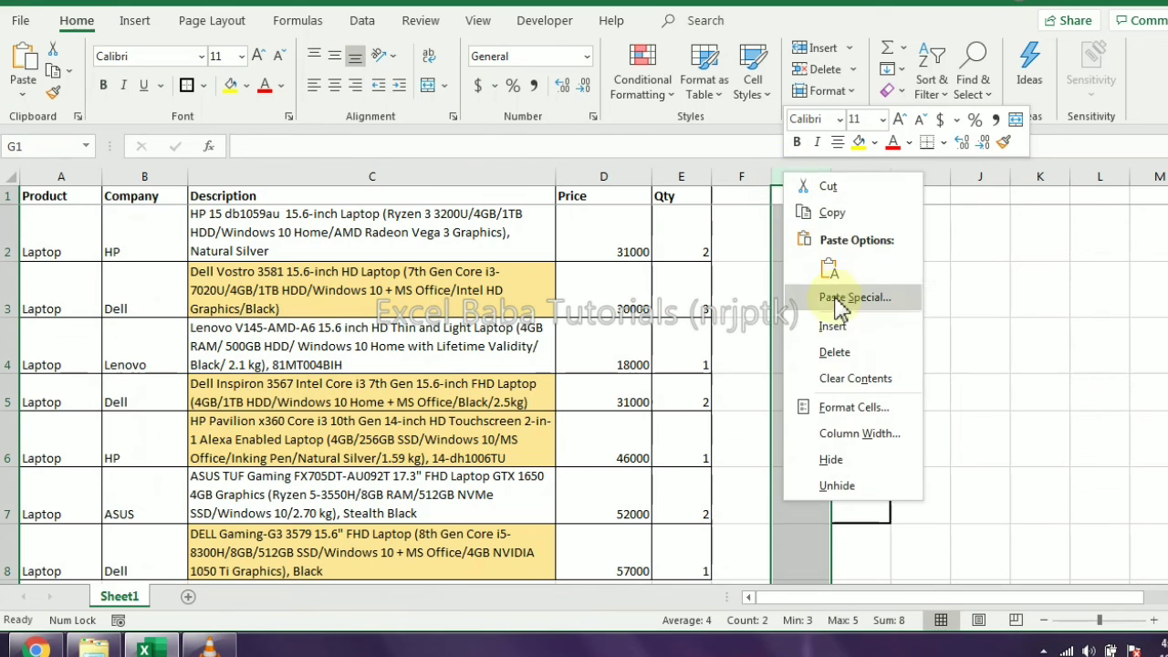
click(830, 322)
key(Left)
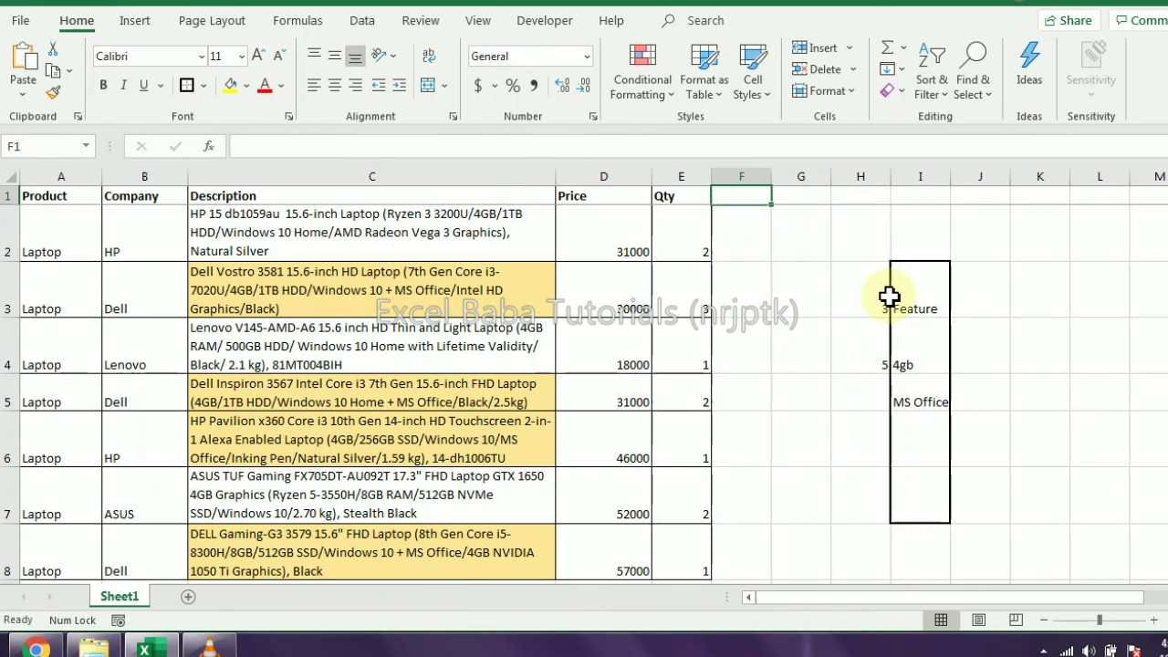
text(HP)
key(Tab)
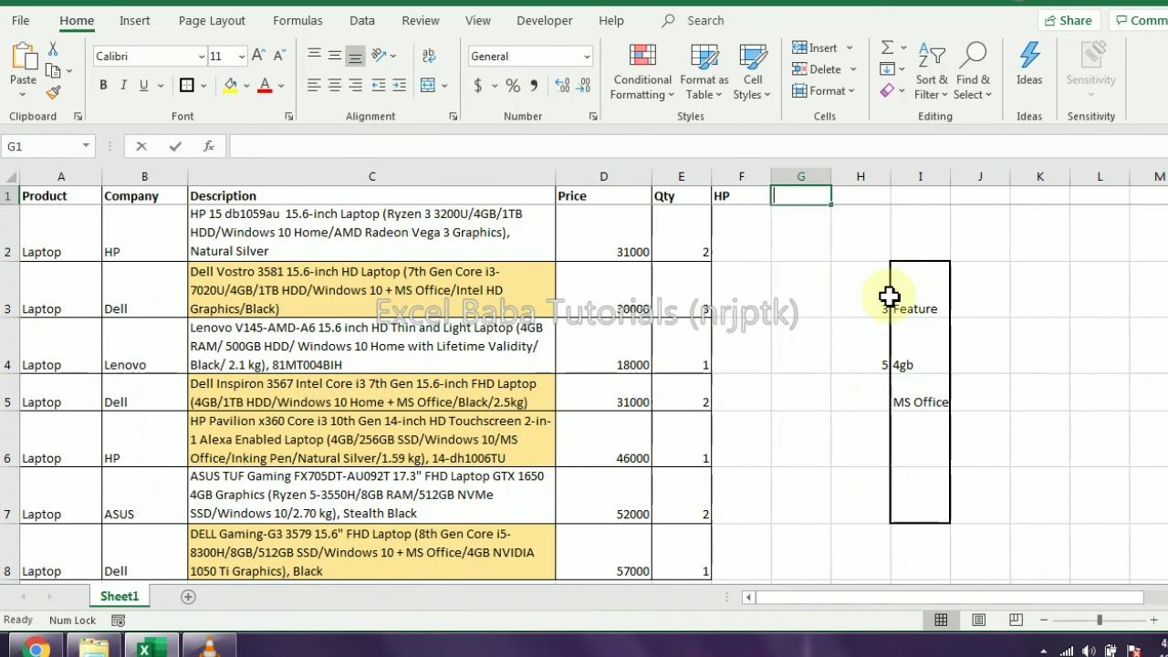
text(Dell)
key(Return)
Step: Fill the HP and Dell helper columns with 1 and 0 in row 2, 0 and 1 in row 3, and 0 and 0 in row 4
text(1)
key(Tab)
text(0)
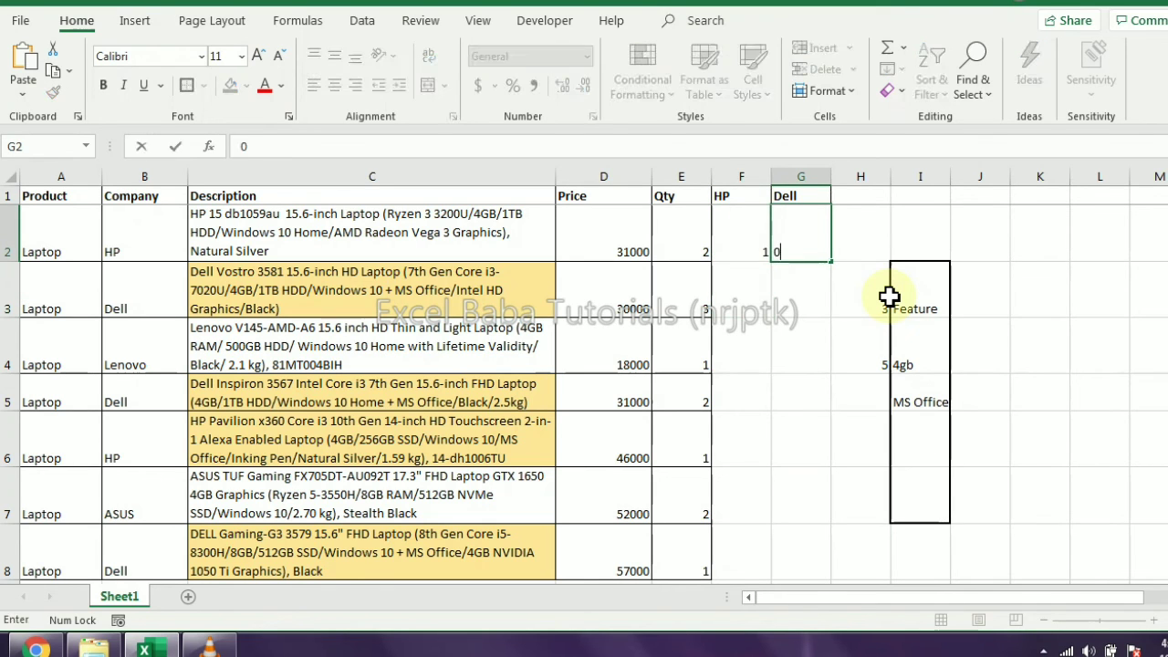
key(Return)
text(0)
key(Tab)
text(12)
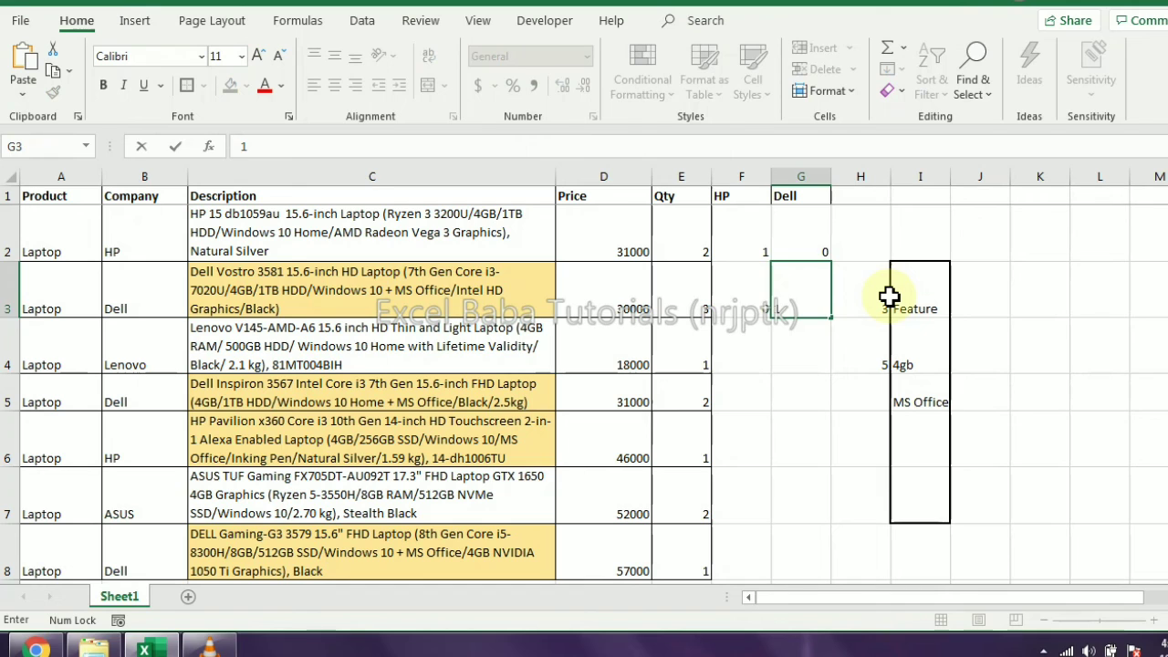
key(Return)
text(0)
key(Tab)
text(0)
key(Return)
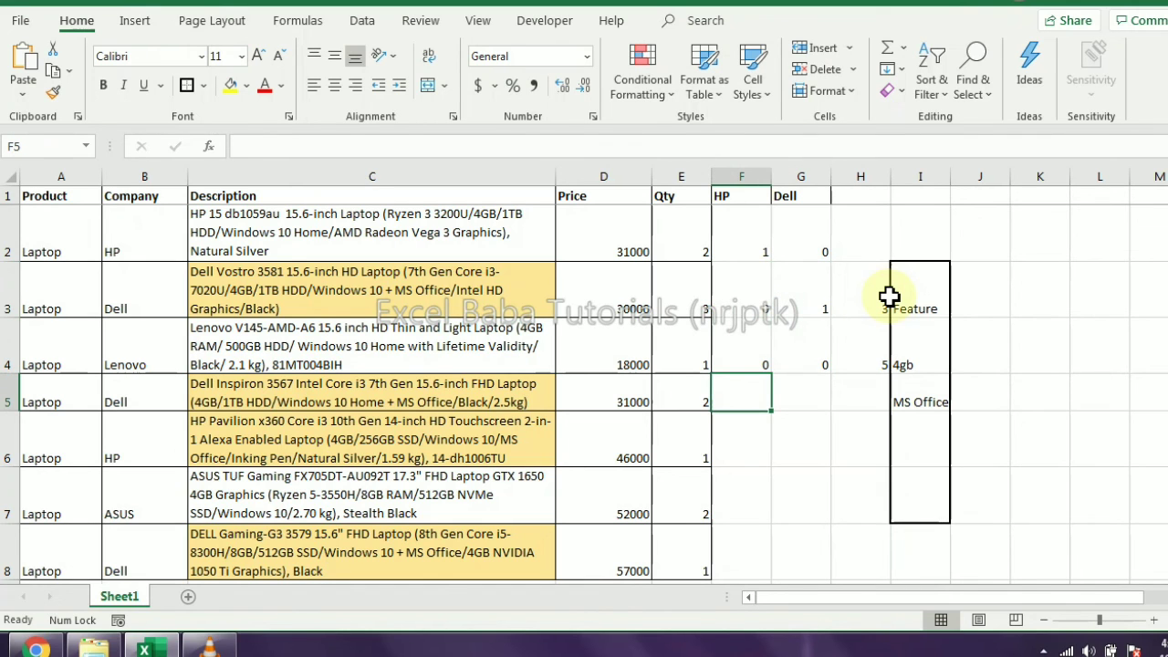
Step: Fill the HP and Dell helper columns with 0 and 1 in row 5, and 1 and 0 in row 6
text(0)
key(Tab)
text(1)
key(Return)
text(1)
key(ctrl+Return)
key(Tab)
text(0)
key(Return)
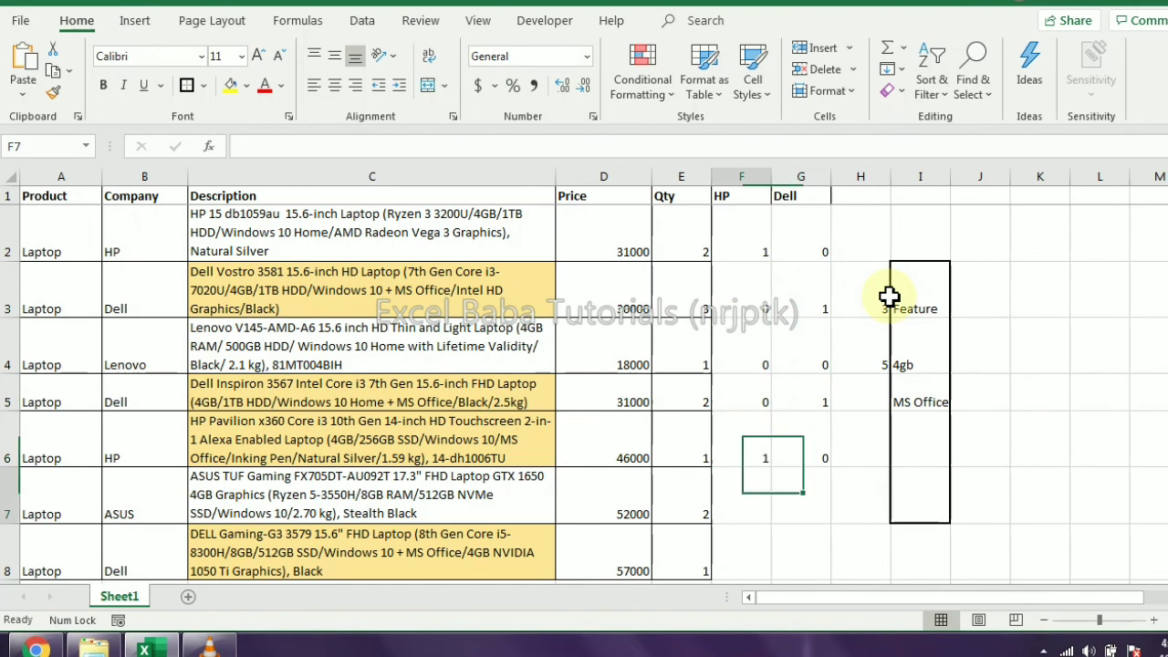
Step: Fill the HP and Dell helper columns with 0 and 0 in row 7, and 0 and 1 in row 8
text(0)
key(Tab)
text(0)
key(Return)
text(1)
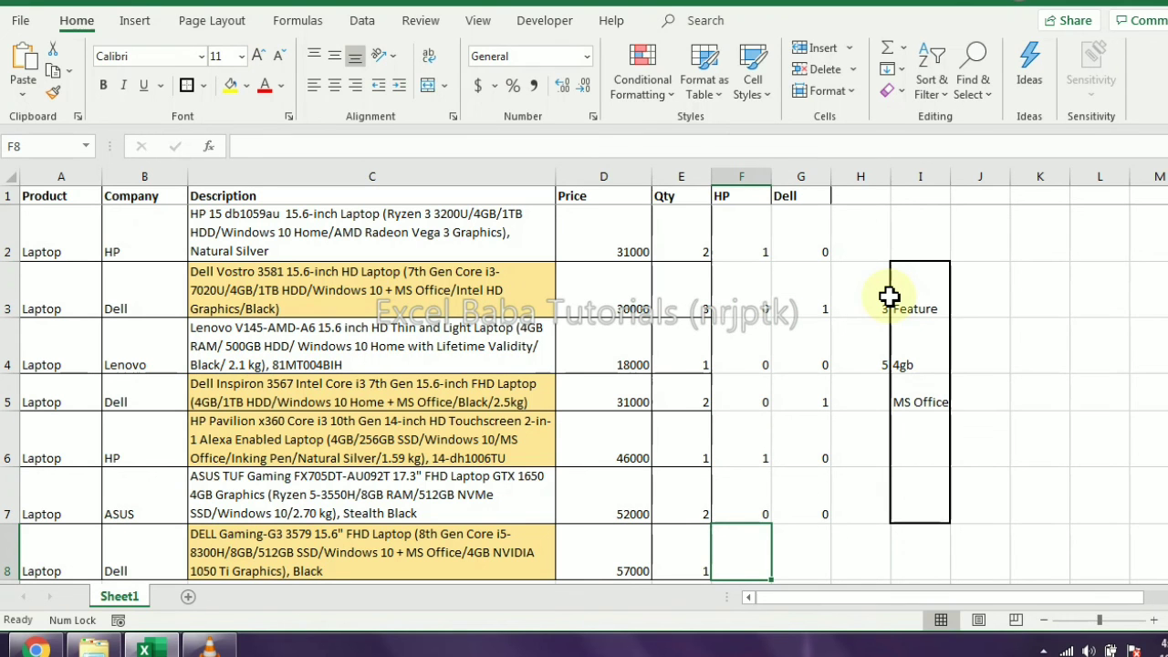
key(ctrl+Return)
text(0)
key(Tab)
text(1)
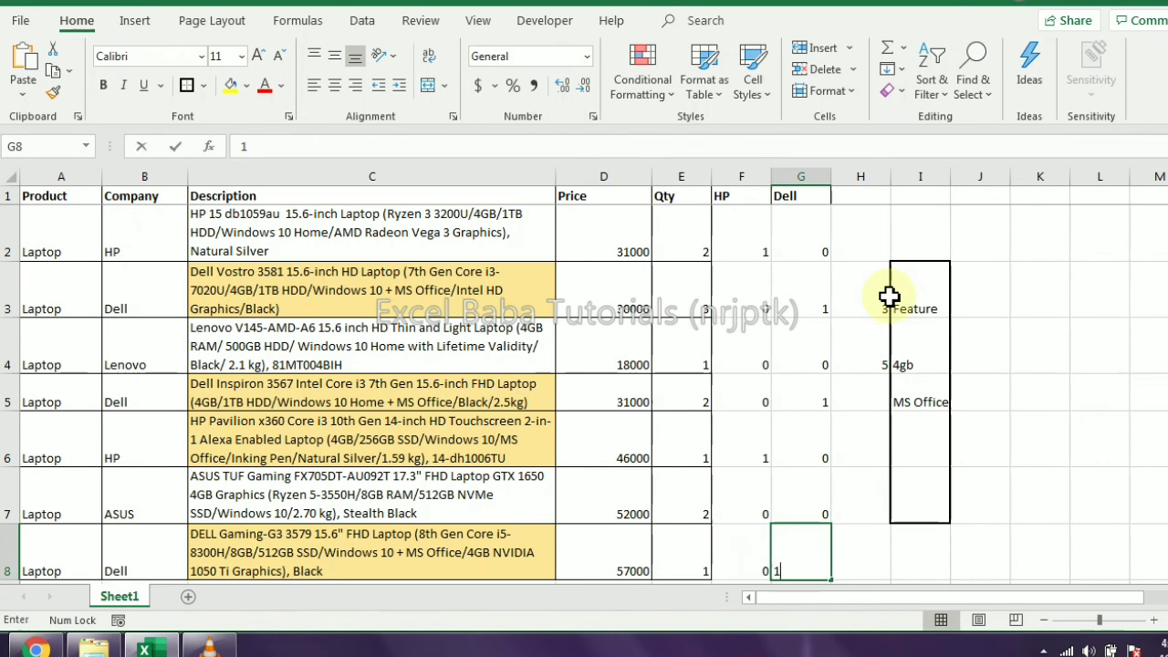
key(Return)
Step: Select the paired HP and Dell helper values, mainly F2:G2, to examine how the plus sign adds them per row
key(ctrl+Up)
key(ctrl+Up)
key(Down)
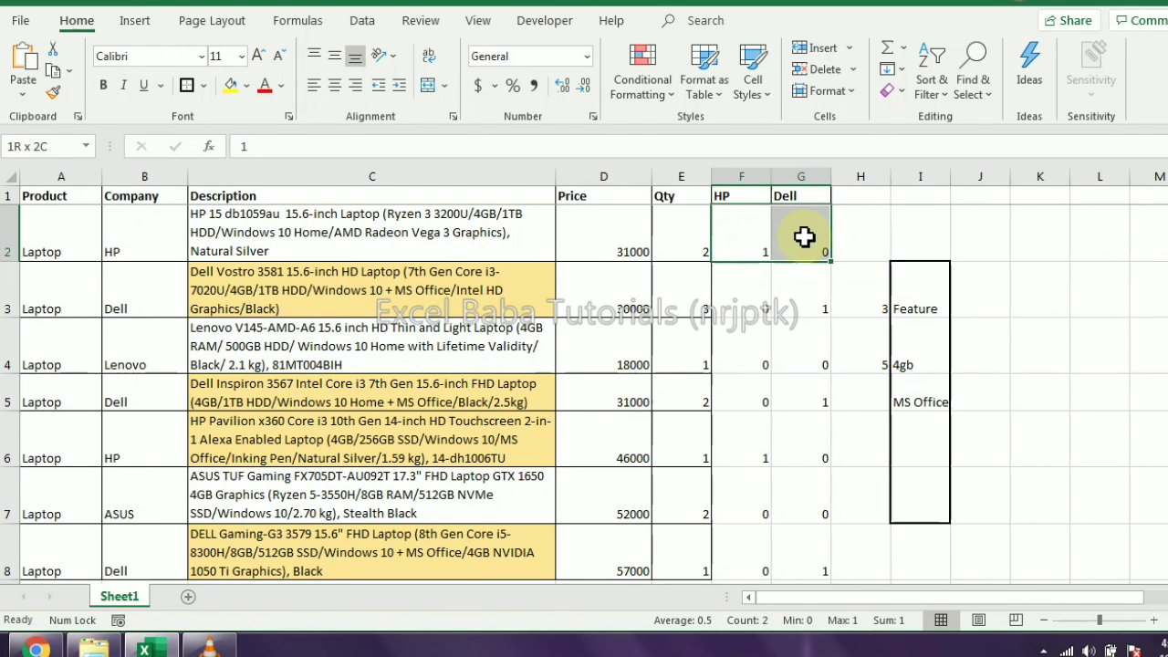
drag(753, 234, 805, 236)
click(777, 325)
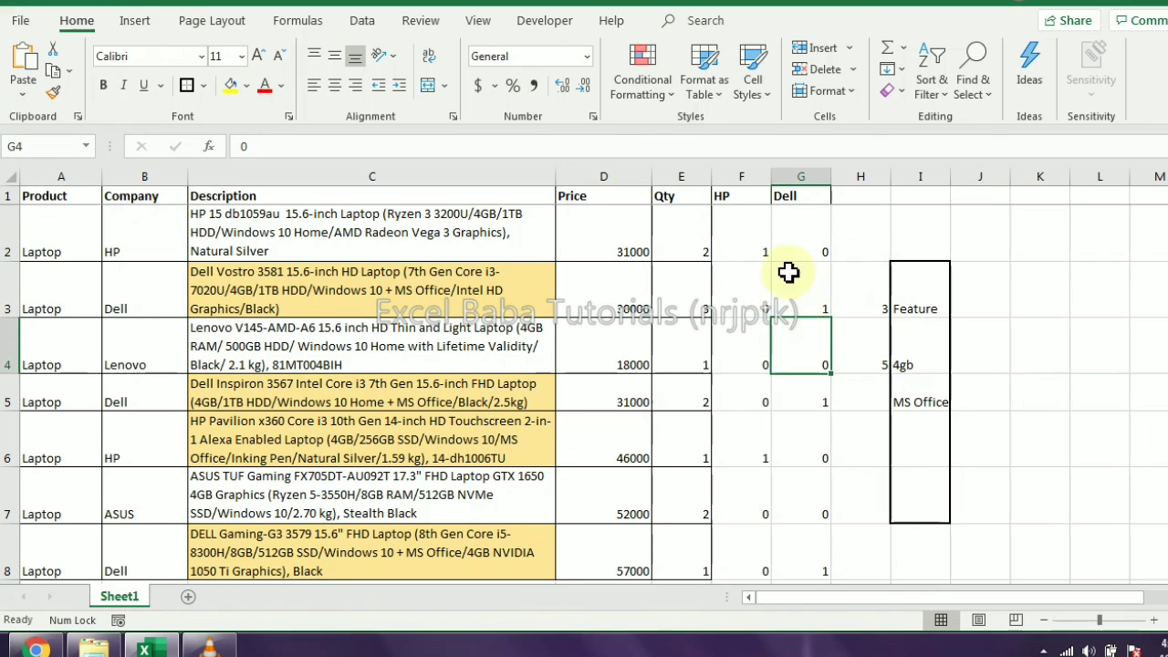
click(759, 247)
drag(758, 247, 795, 247)
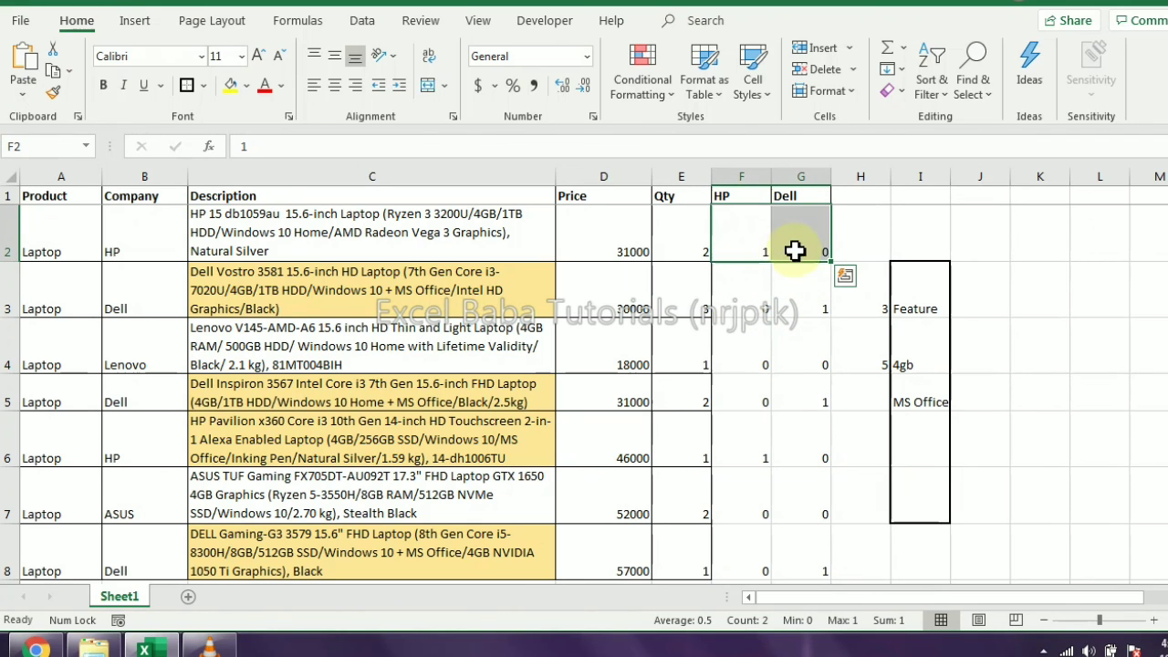
shift+click(772, 295)
click(771, 241)
drag(770, 241, 782, 240)
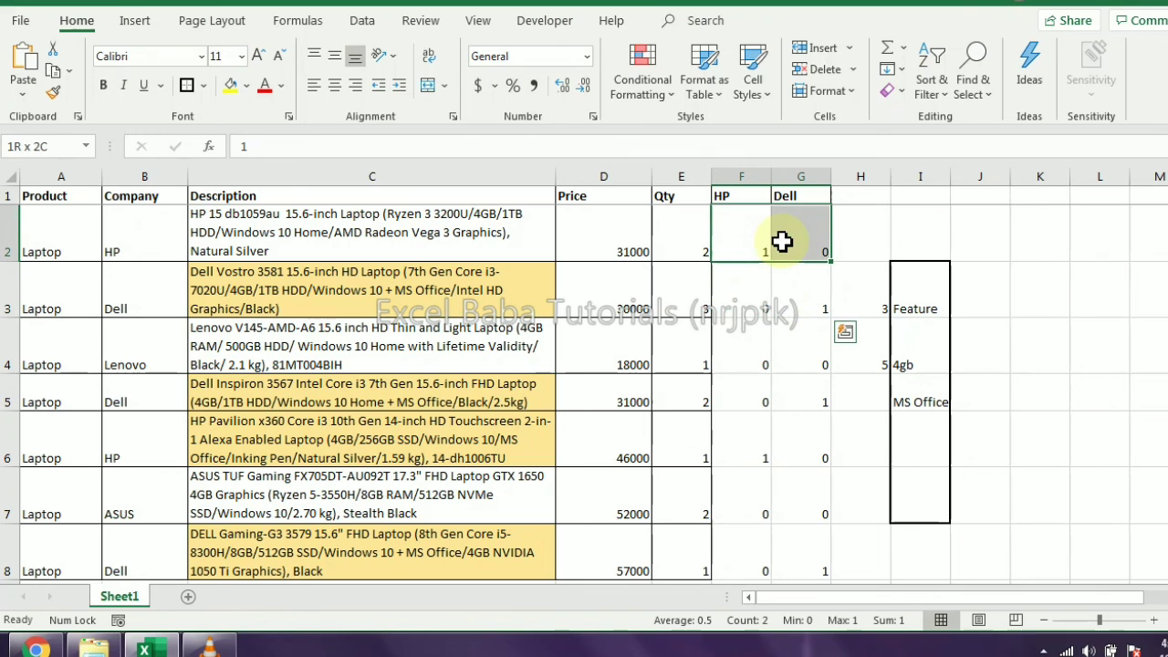
Step: Go through column H in rows 2, 3, 5, 6 and 8 to review which rows meet either company condition
click(856, 239)
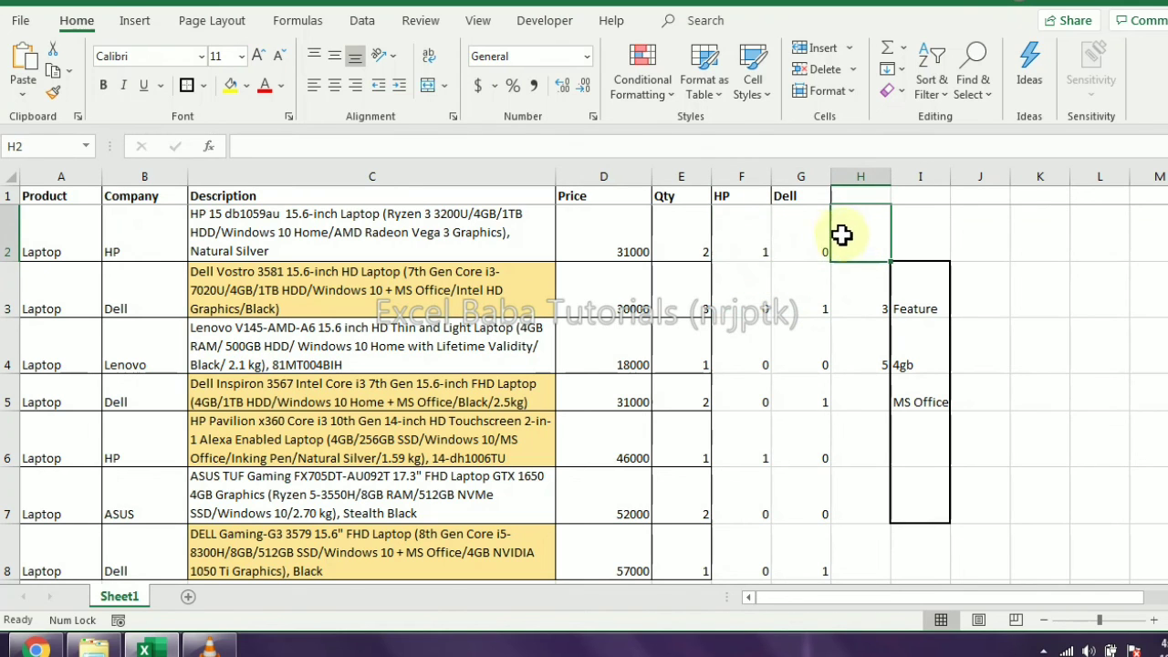
click(848, 292)
click(869, 387)
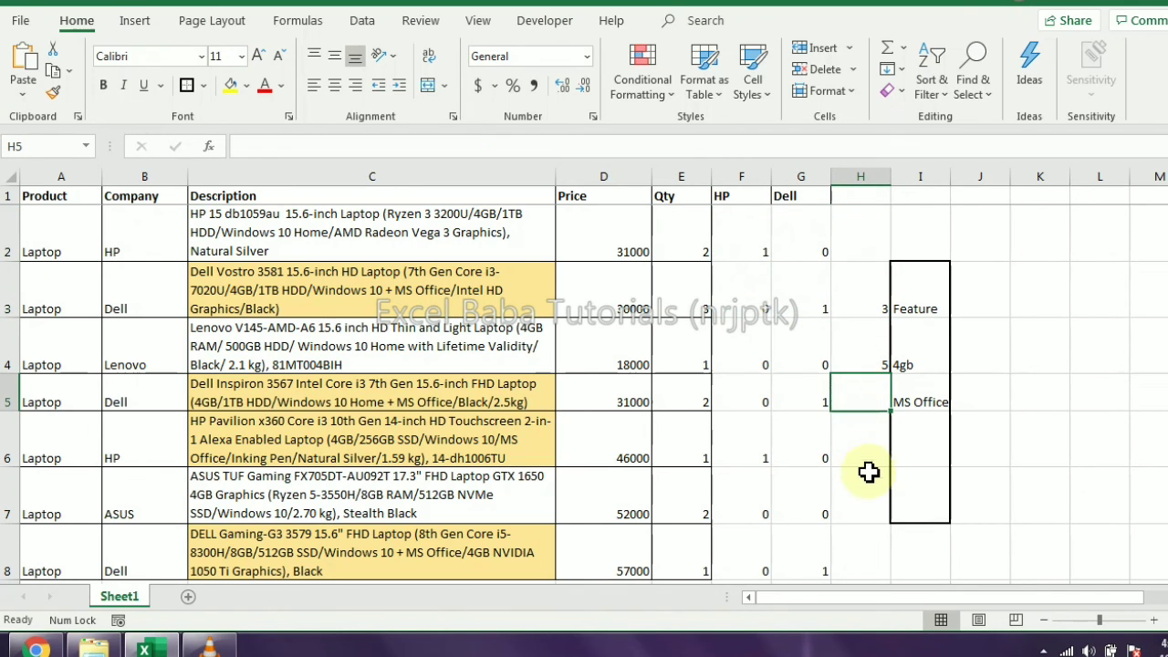
click(858, 457)
click(863, 566)
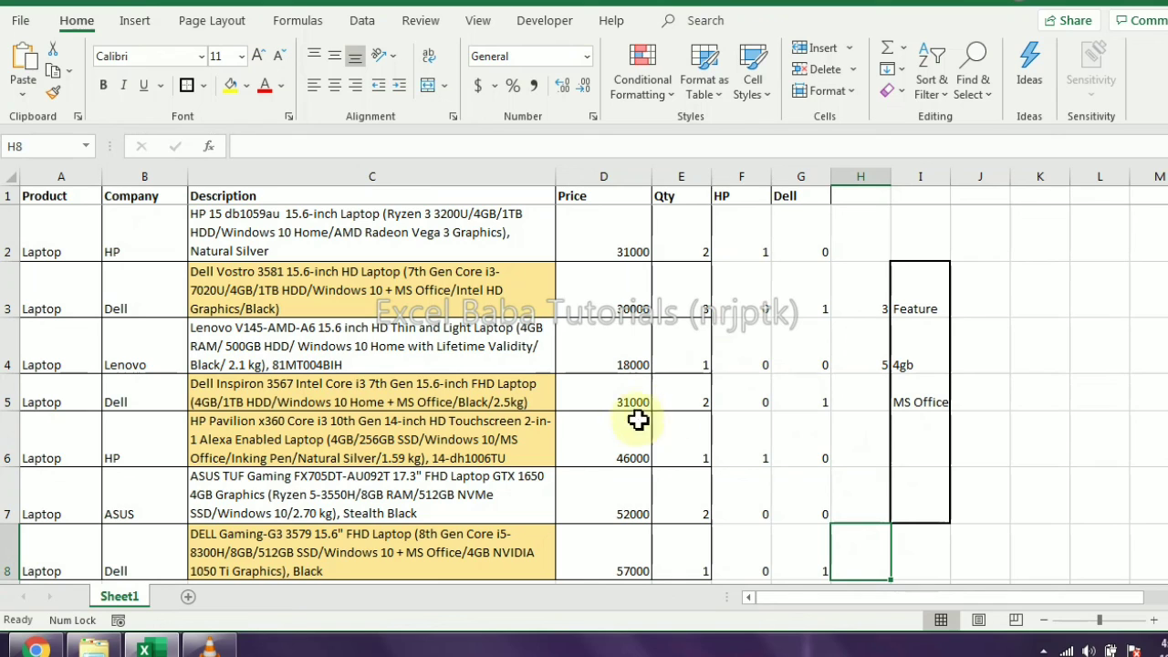